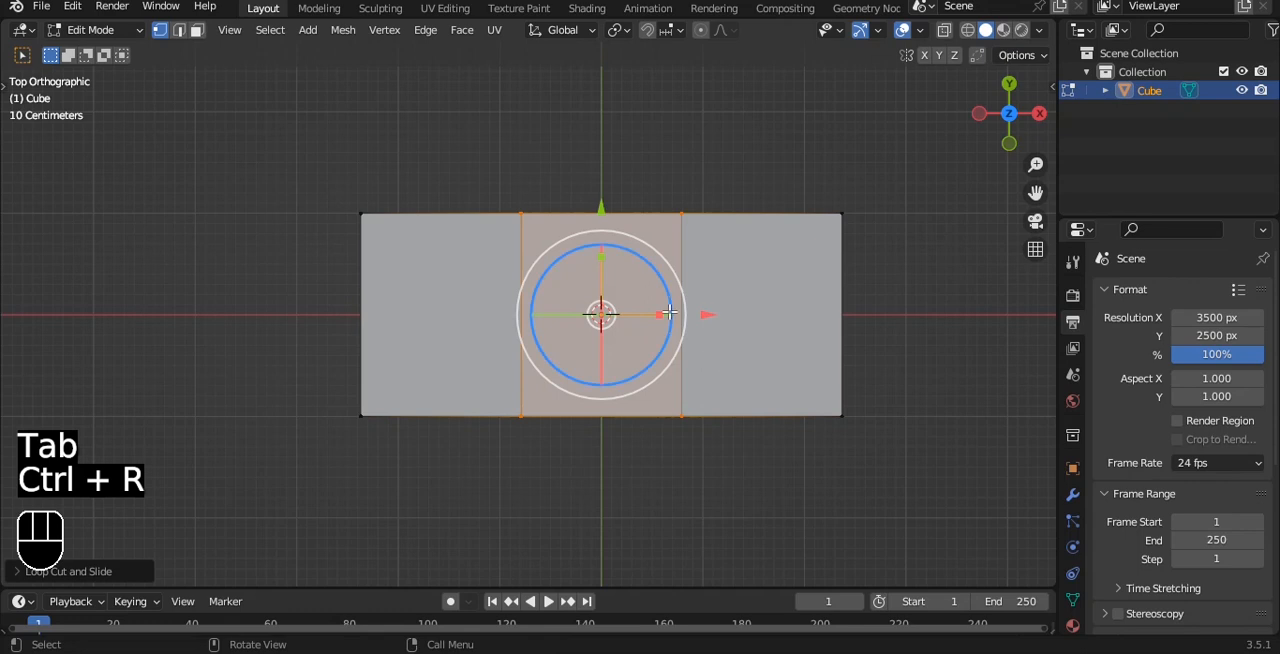
Step: Scale the two middle edge loops outward along X by about 2.64 and add a lengthwise loop cut slid about 0.44 toward the back
drag(664, 313, 745, 316)
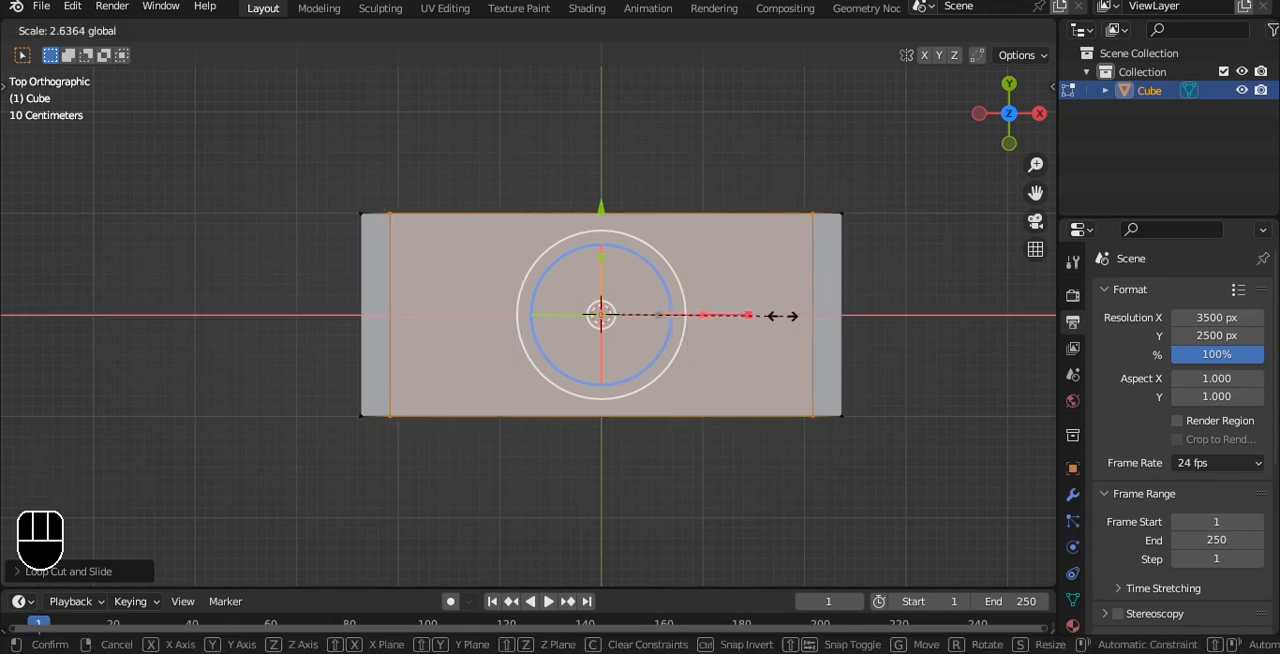
click(770, 316)
key(ctrl+r)
click(840, 290)
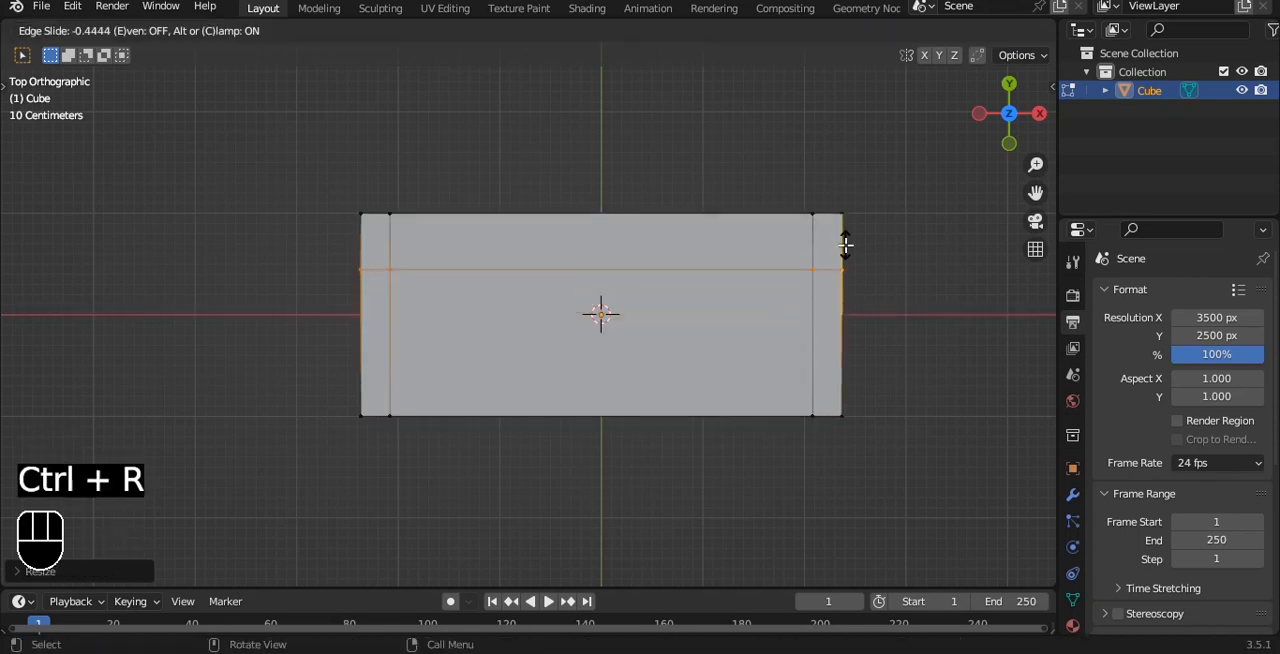
click(845, 245)
Step: Extrude the top faces along the back and both short ends upward by about 0.24 m to form the backrest and armrests
key(3)
click(391, 302)
click(385, 280)
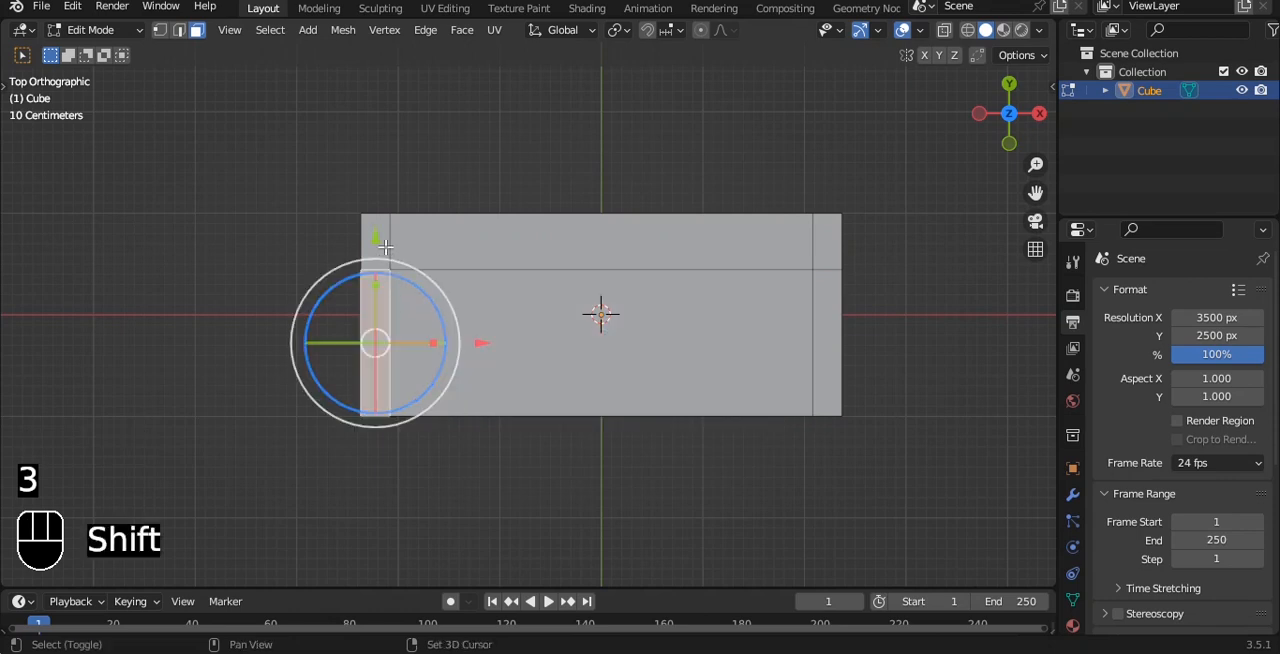
shift+click(376, 242)
shift+click(757, 271)
shift+click(826, 270)
middle_drag(826, 270, 814, 183)
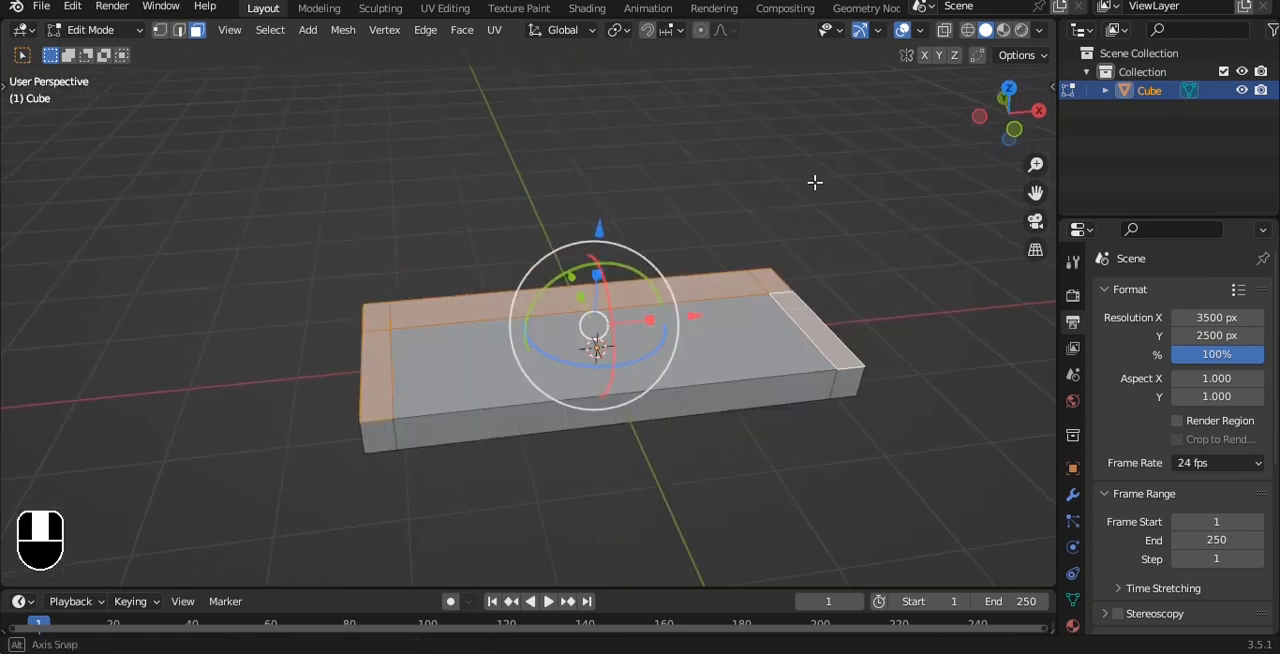
key(e)
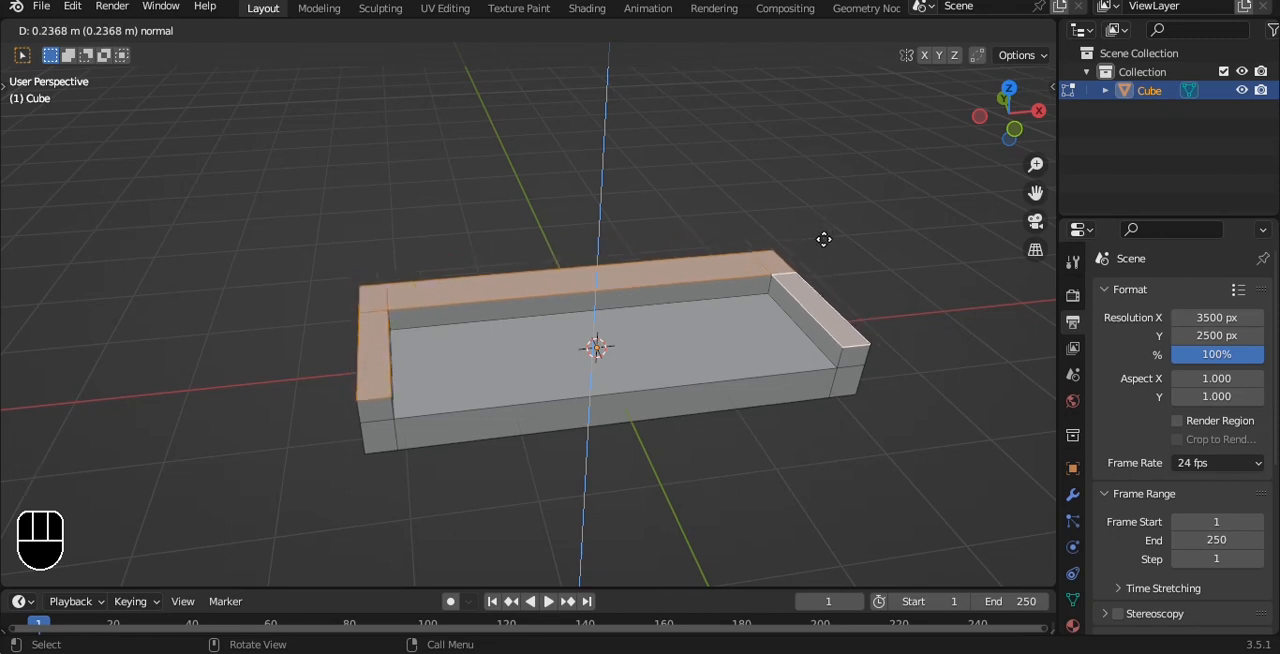
click(823, 239)
key(Tab)
Step: Apply the object transform of the sofa base
middle_drag(823, 239, 775, 252)
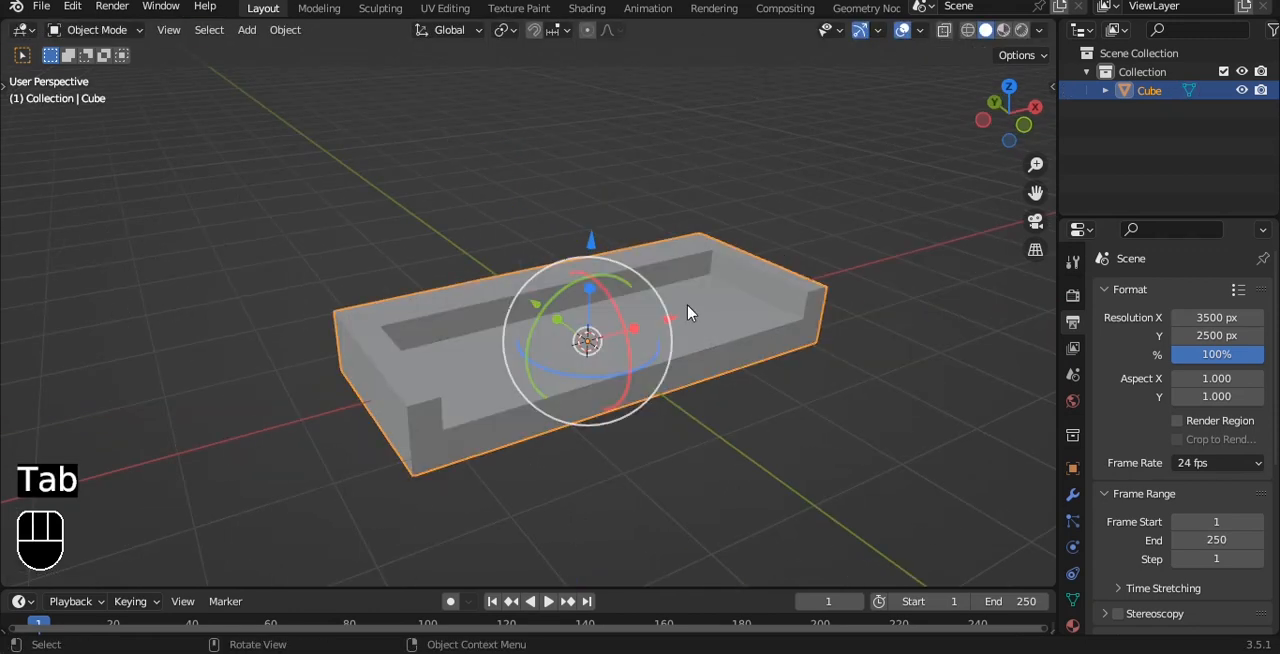
scroll(688, 313, up, 2)
key(ctrl+a)
click(678, 320)
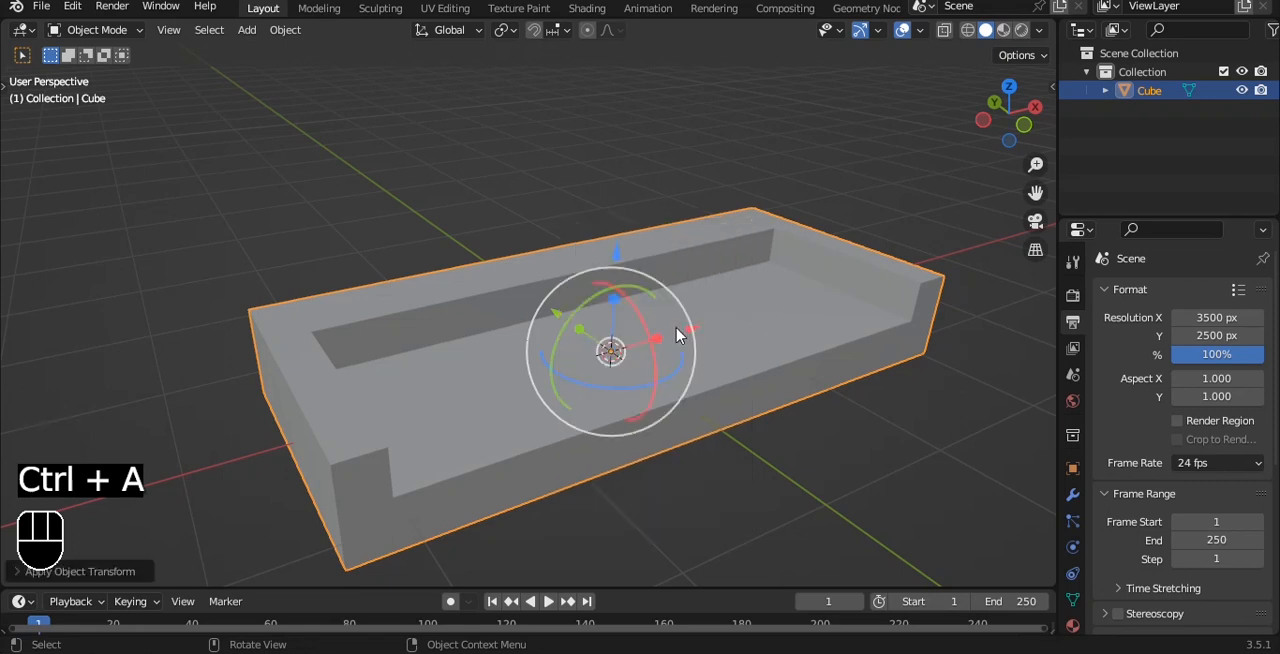
Step: Add a Subdivision Surface modifier with 3 viewport levels to the sofa base and give it smooth shading
shift+middle_drag(676, 334, 697, 261)
click(1072, 494)
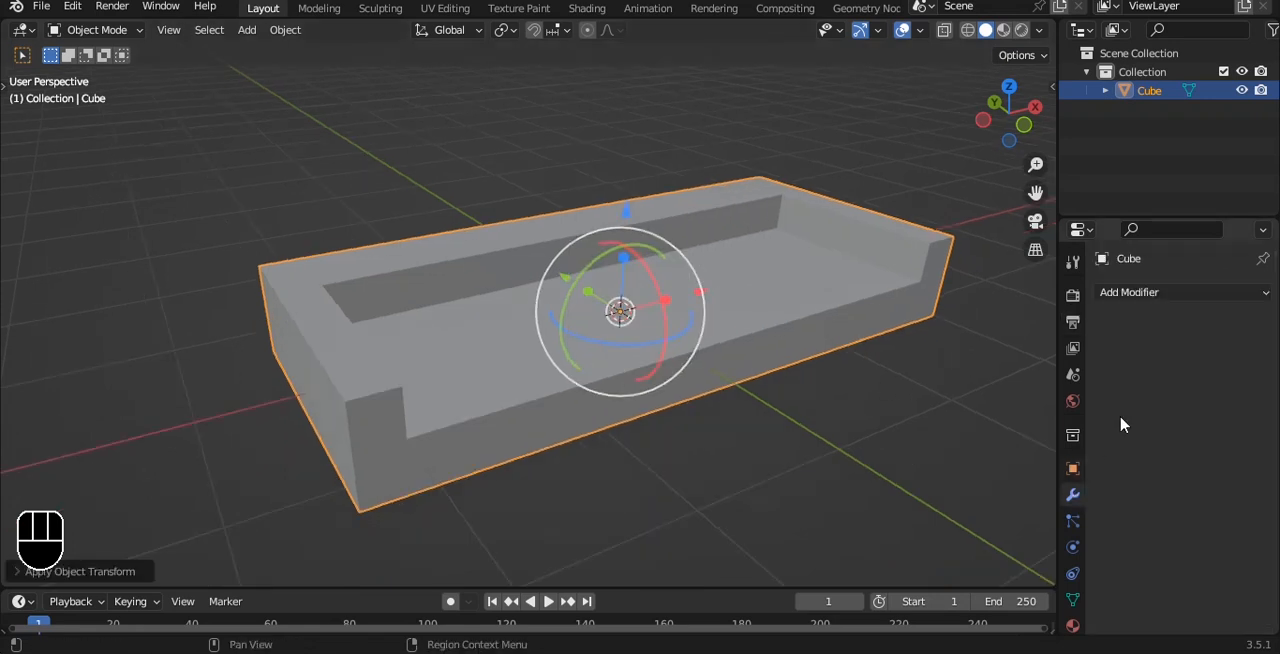
click(1150, 292)
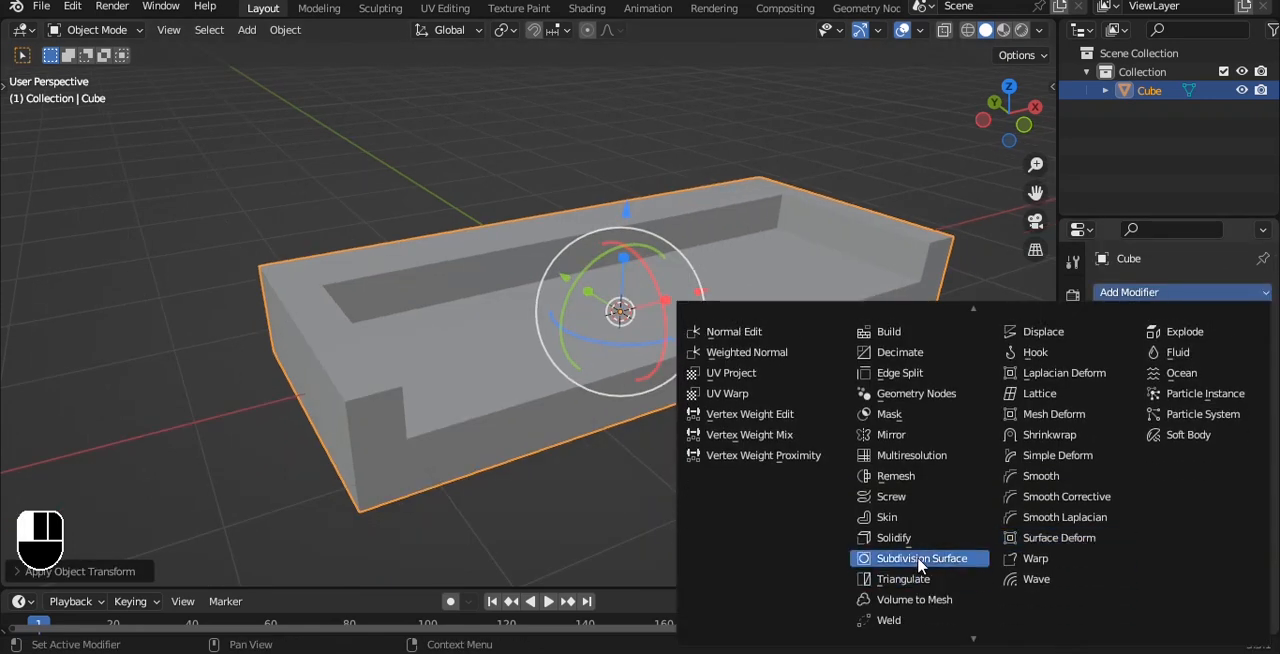
click(921, 558)
click(1240, 375)
click(1240, 375)
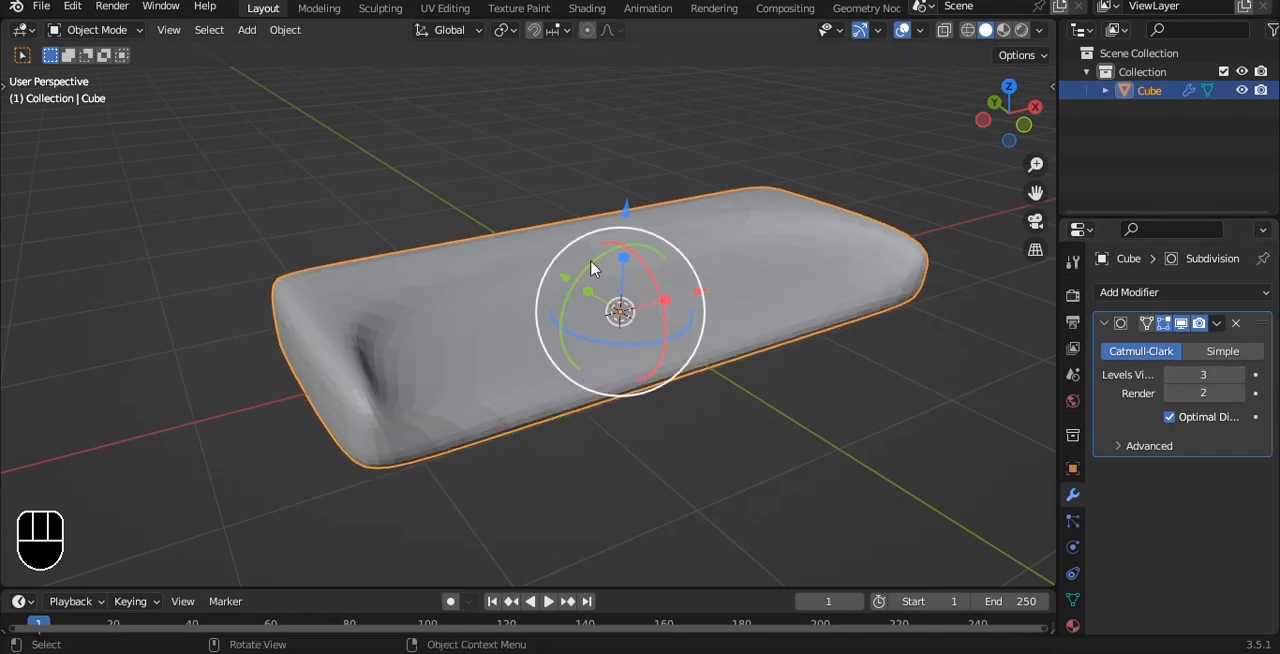
right_click(545, 263)
click(543, 276)
Step: Add two loop cuts across the armrests, one tight against the backrest and one near the front edge
middle_drag(543, 276, 556, 390)
key(Tab)
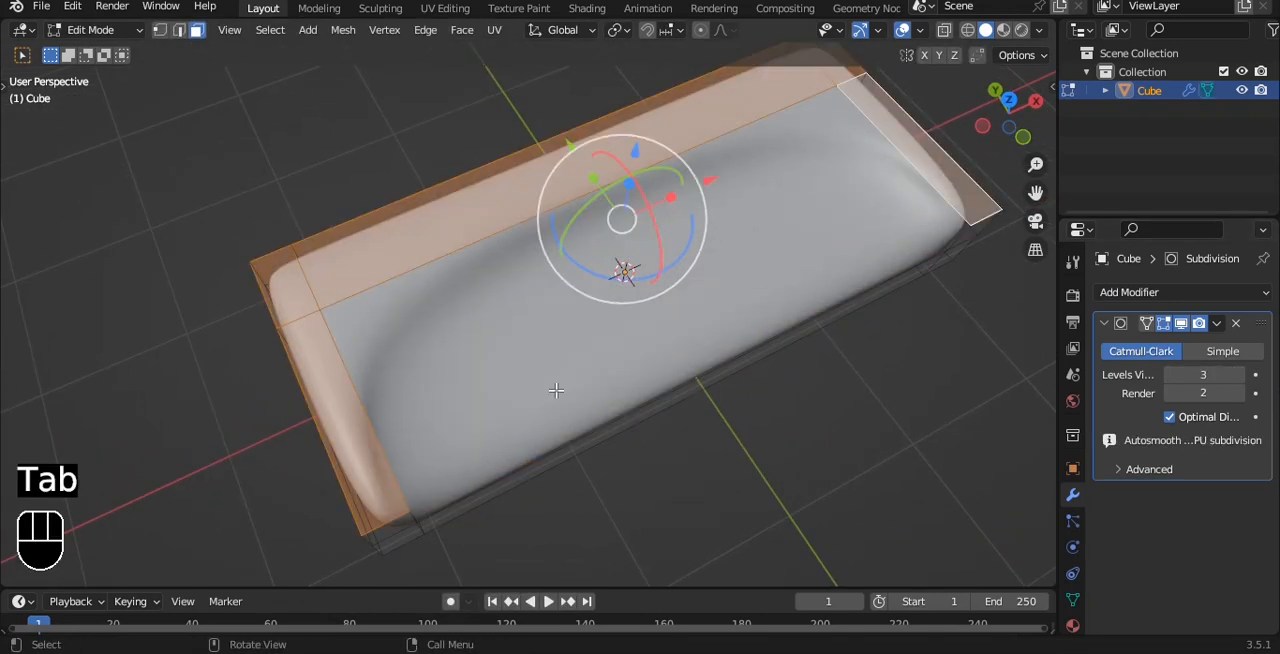
key(ctrl+r)
click(340, 408)
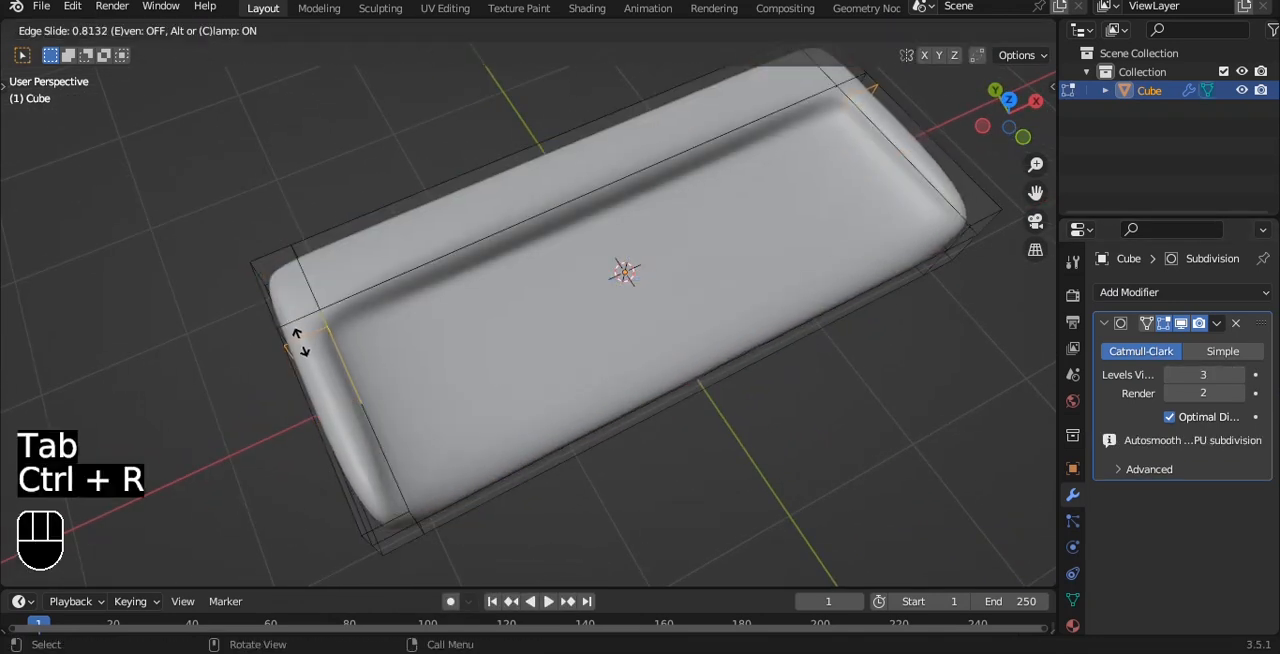
click(295, 330)
key(ctrl+r)
click(410, 490)
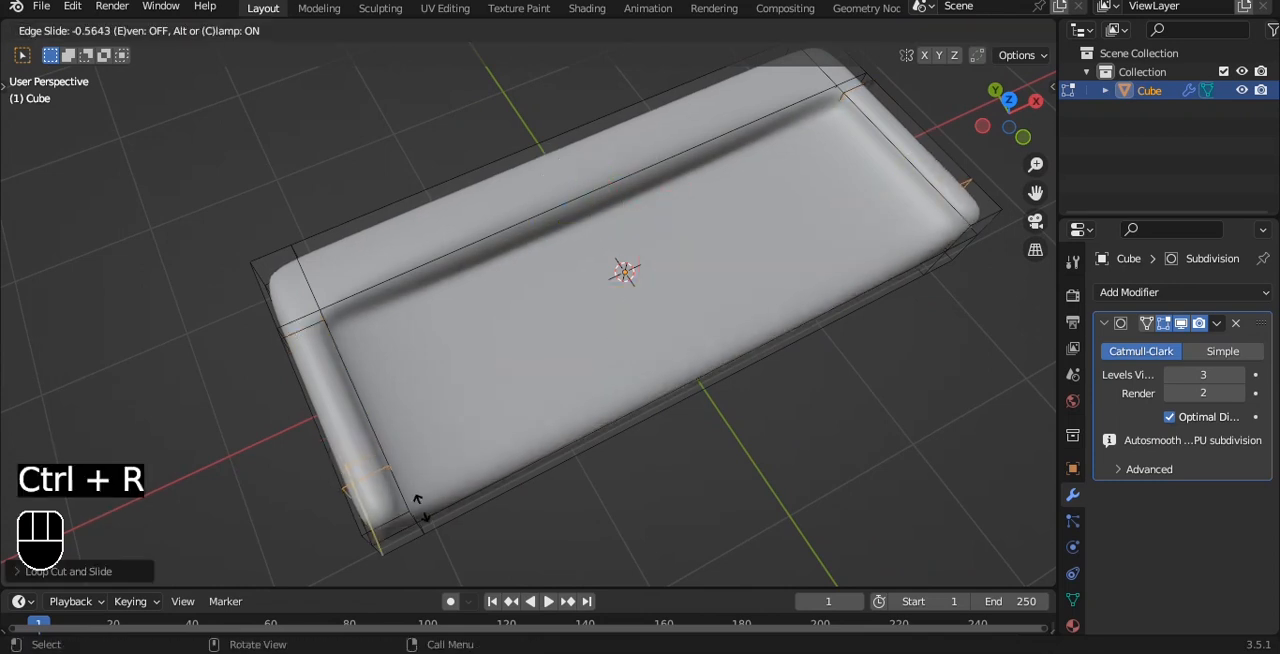
click(442, 533)
Step: Add two loop cuts across the seat, one tight against the left armrest and one tight against the right armrest
alt+drag(575, 415, 548, 292)
key(ctrl+r)
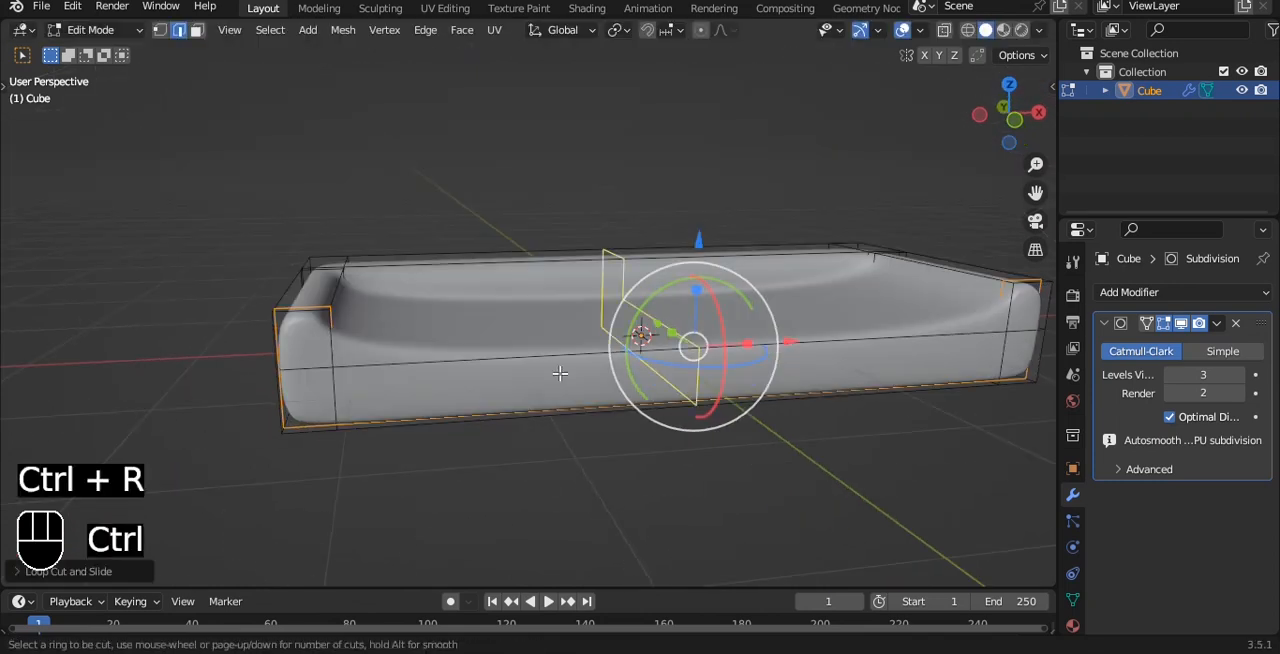
click(563, 375)
click(237, 396)
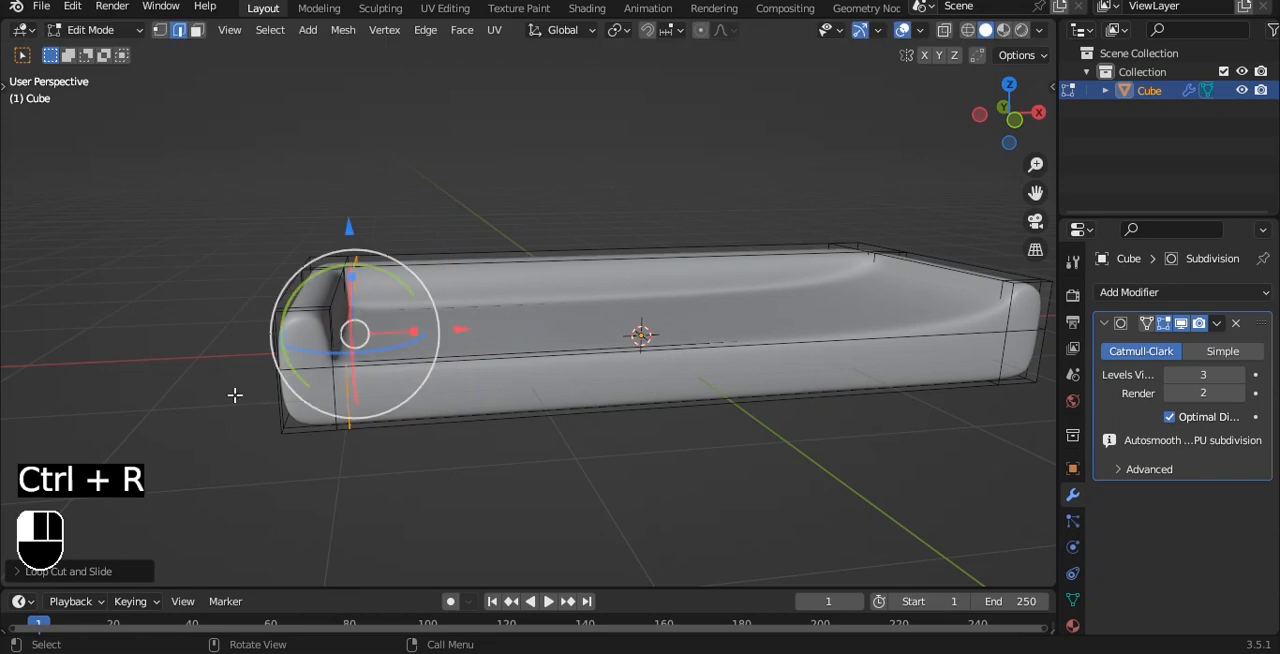
key(grave)
click(488, 331)
key(ctrl+r)
click(695, 393)
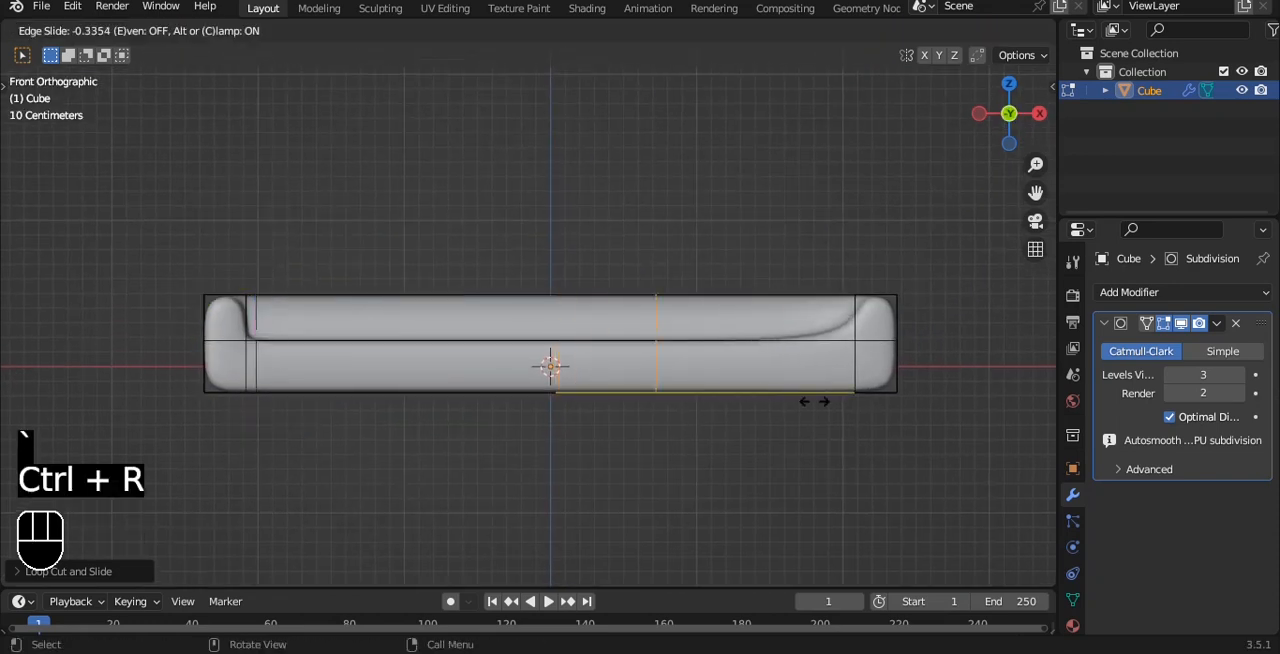
click(985, 394)
key(Tab)
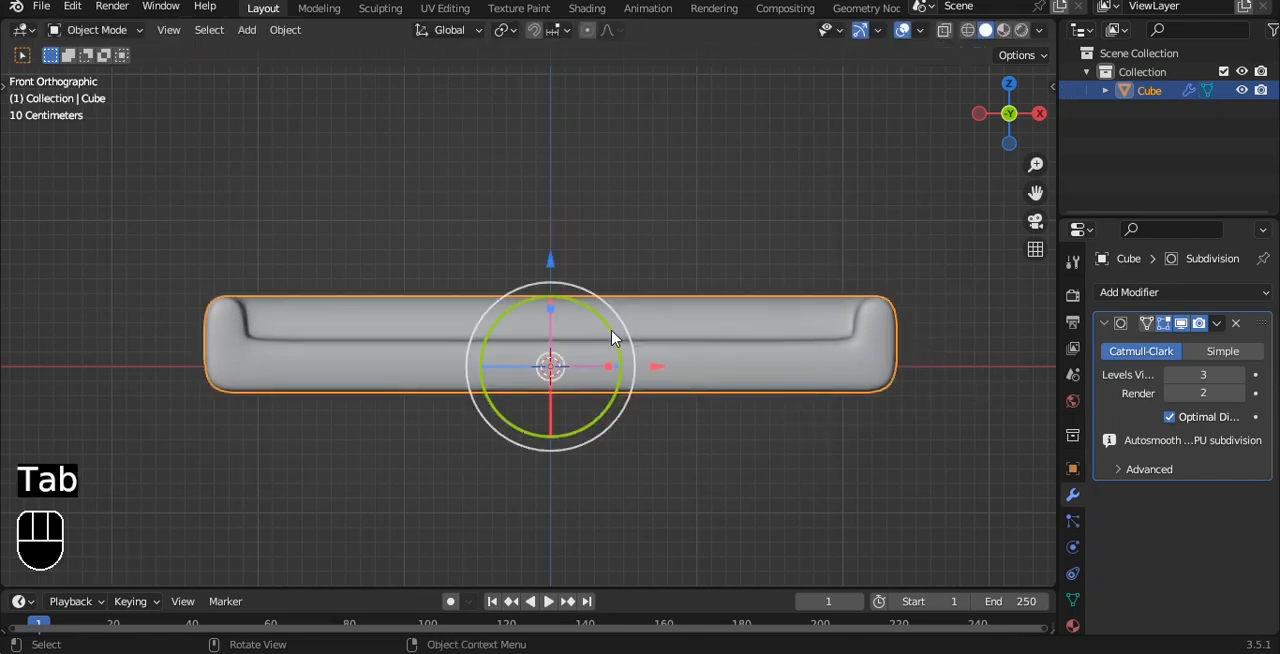
Step: Add a horizontal loop cut around the backrest and armrests just above the seat surface
mouse_move(612, 338)
alt+mouse_down()
mouse_move(706, 371)
mouse_move(612, 340)
alt+mouse_up()
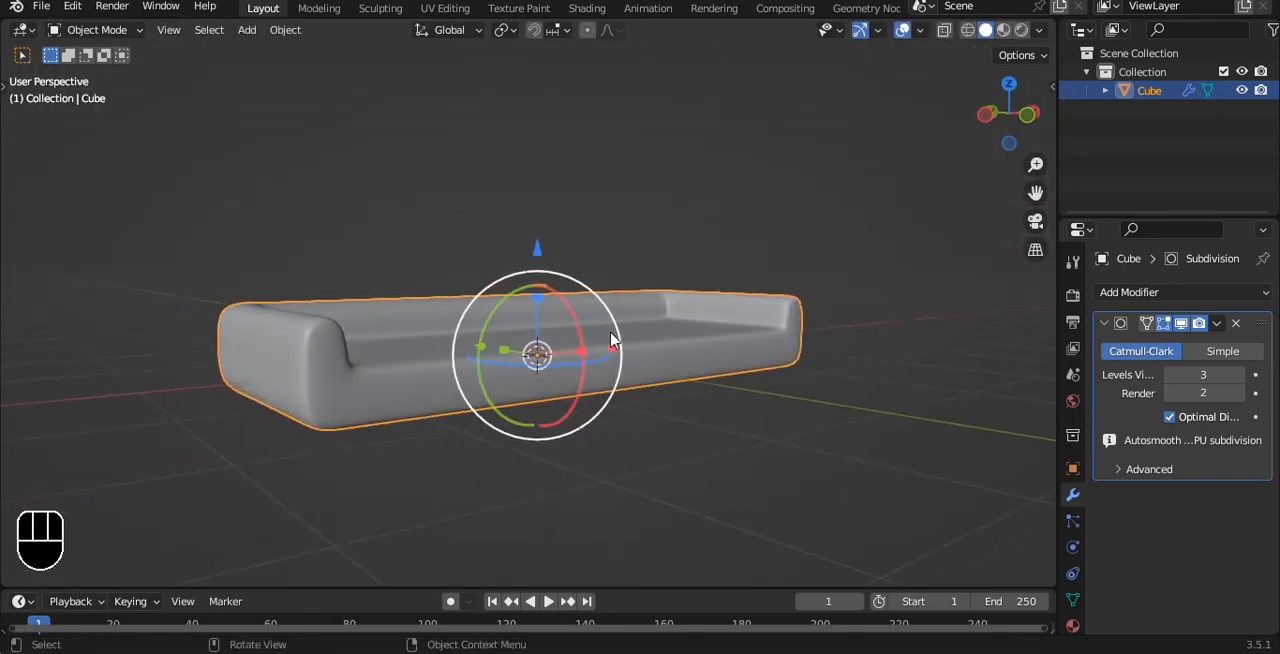
key(grave)
click(463, 266)
key(Tab)
key(ctrl+r)
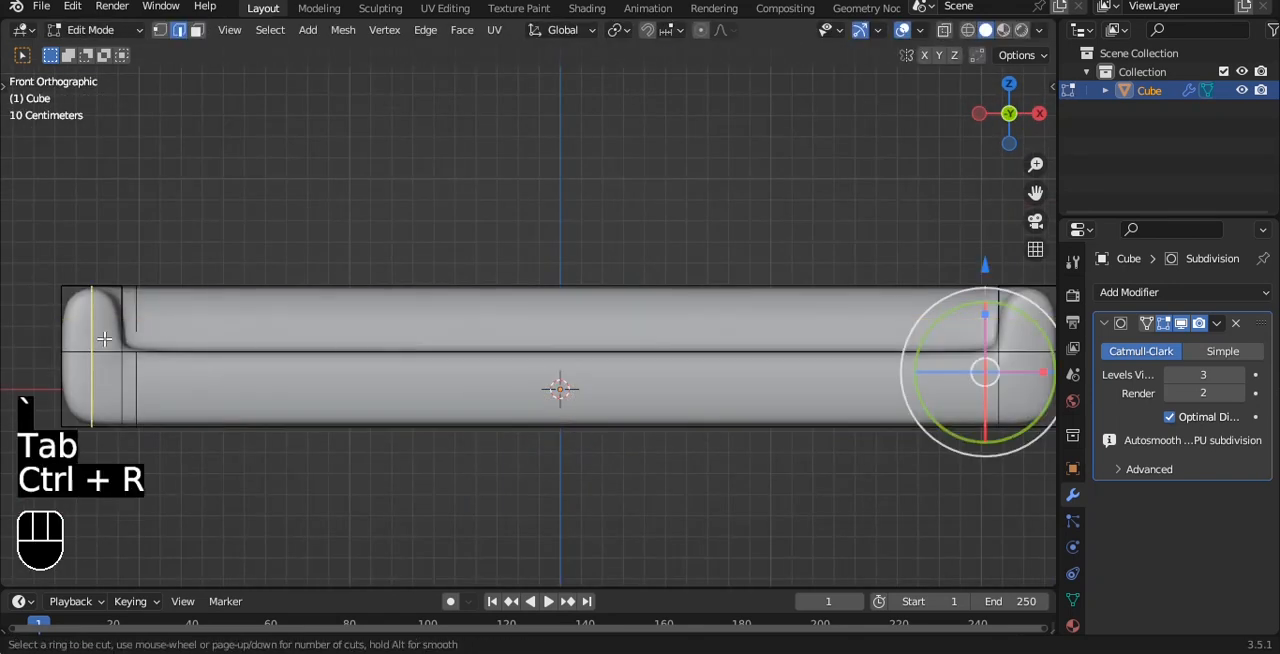
click(115, 324)
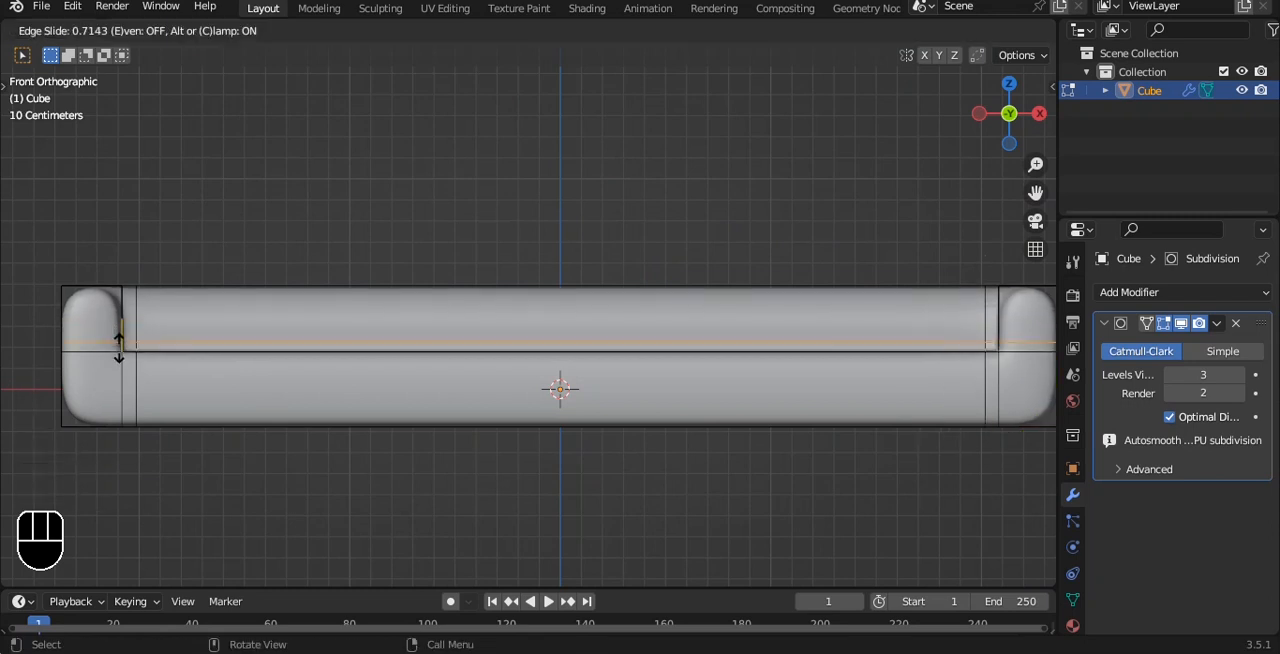
click(119, 348)
middle_drag(262, 300, 389, 360)
scroll(372, 340, down, 4)
alt+scroll(420, 345, down, 1)
key(Tab)
key(Tab)
Step: Add another supporting loop cut at the inner corner where the backrest meets the left armrest
scroll(229, 374, up, 3)
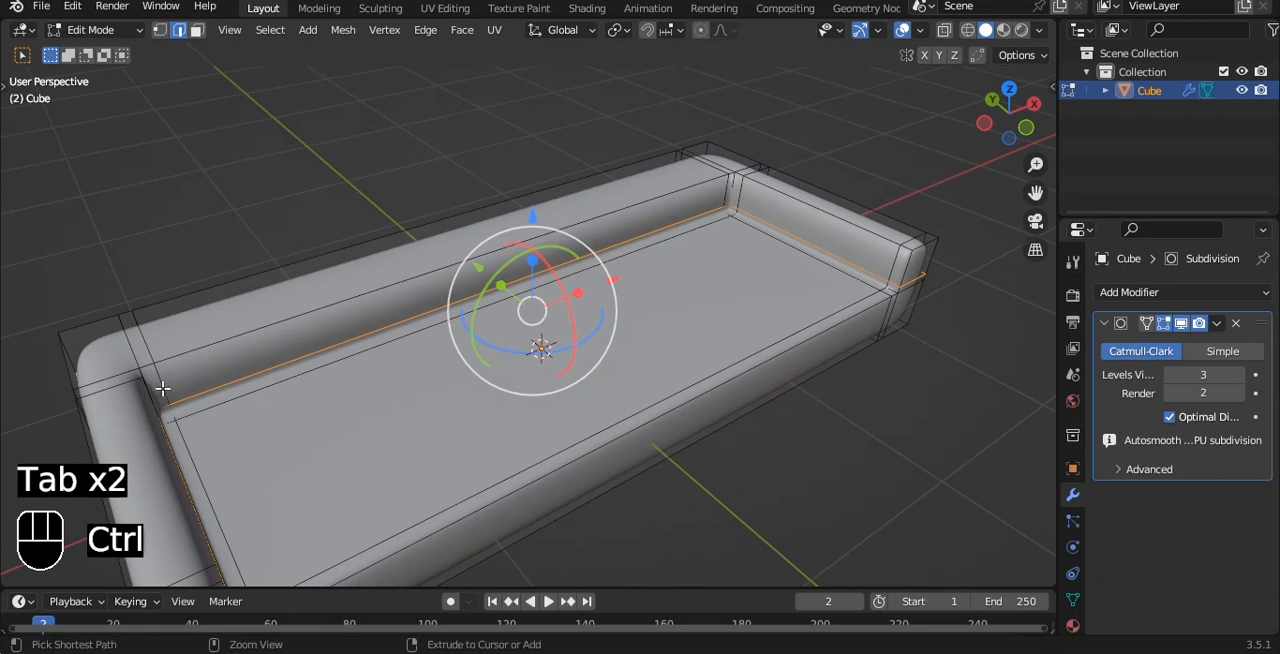
key(ctrl+r)
click(162, 390)
click(261, 384)
key(Tab)
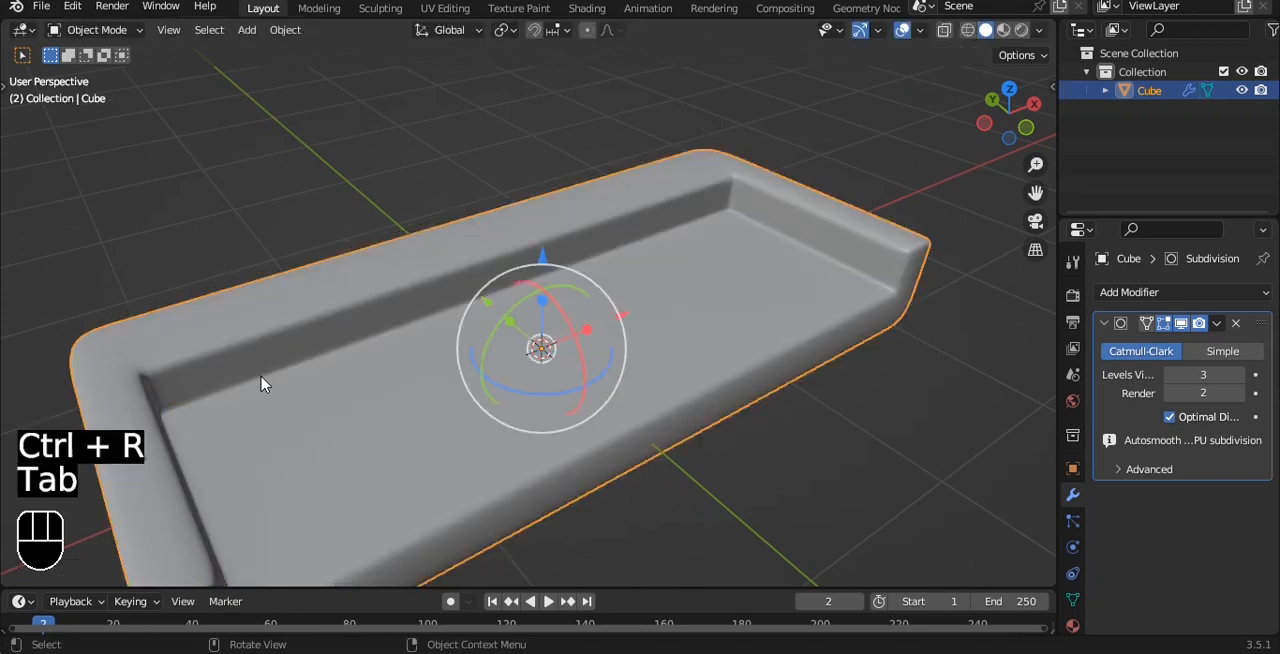
Step: Add a new cube mesh at the centre of the sofa, working from the top view
scroll(262, 384, down, 3)
alt+drag(262, 384, 486, 333)
key(grave)
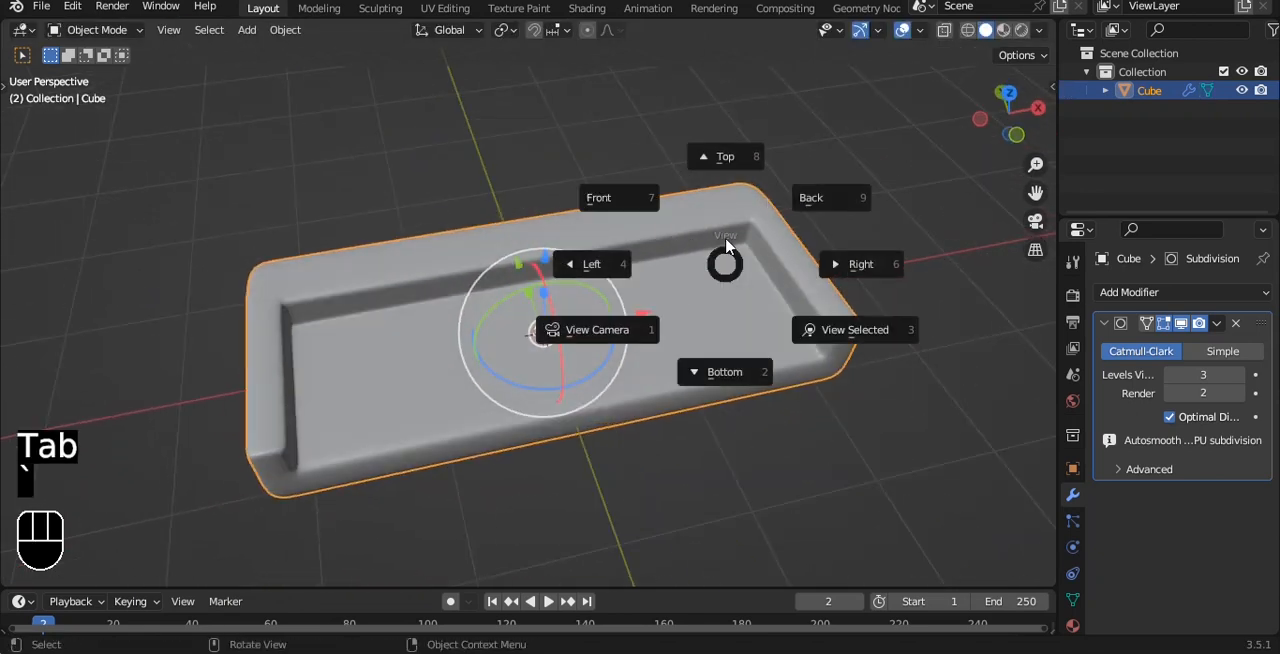
click(727, 246)
key(shift+a)
mouse_move(745, 104)
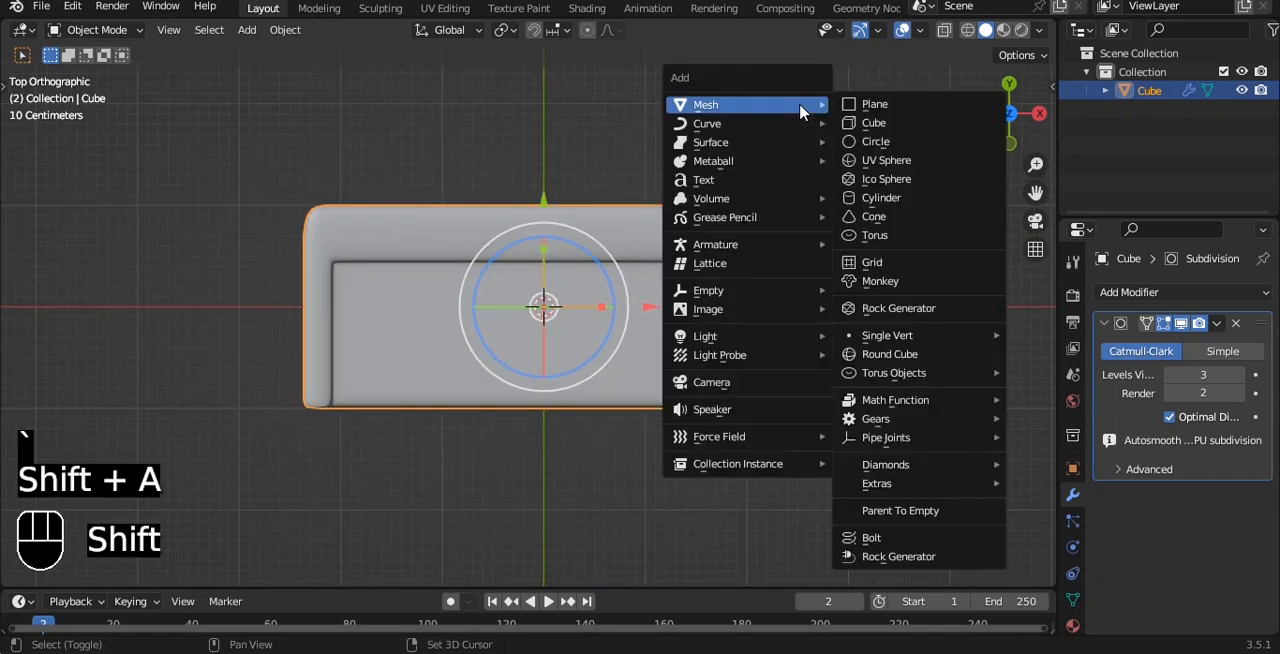
click(876, 123)
Step: Narrow the new cube along X, shorten it along Y, and shift it toward the sofa's front edge
key(s)
key(x)
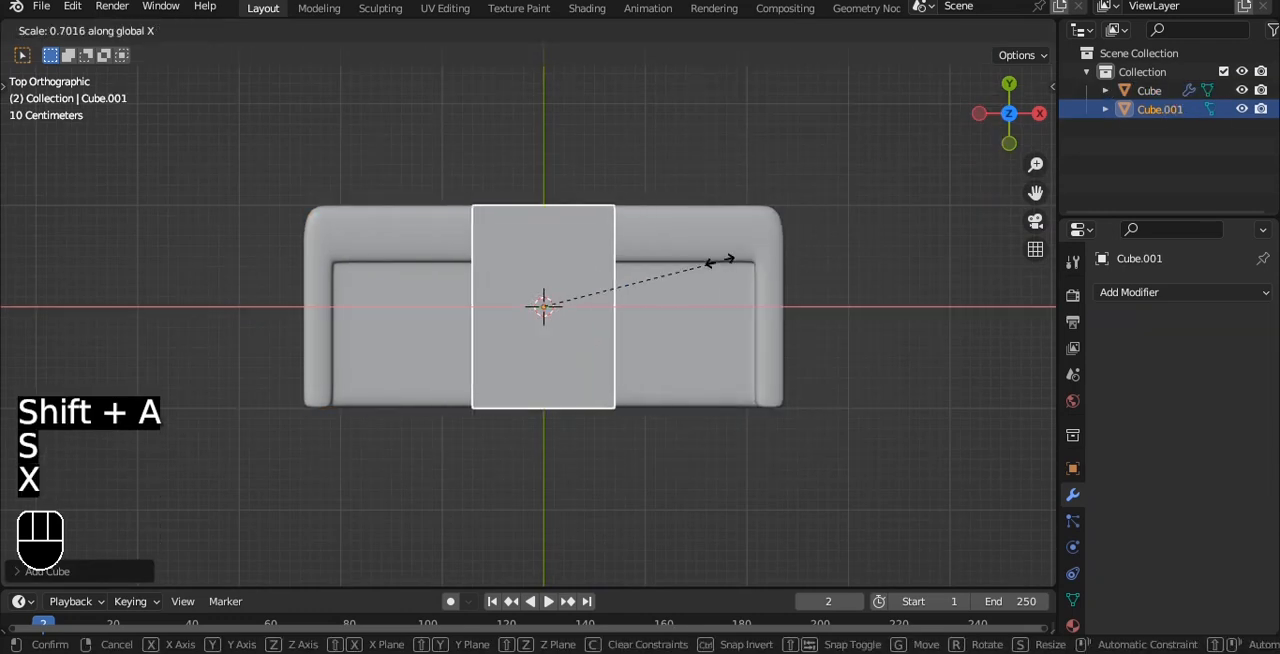
click(603, 277)
key(s)
key(z)
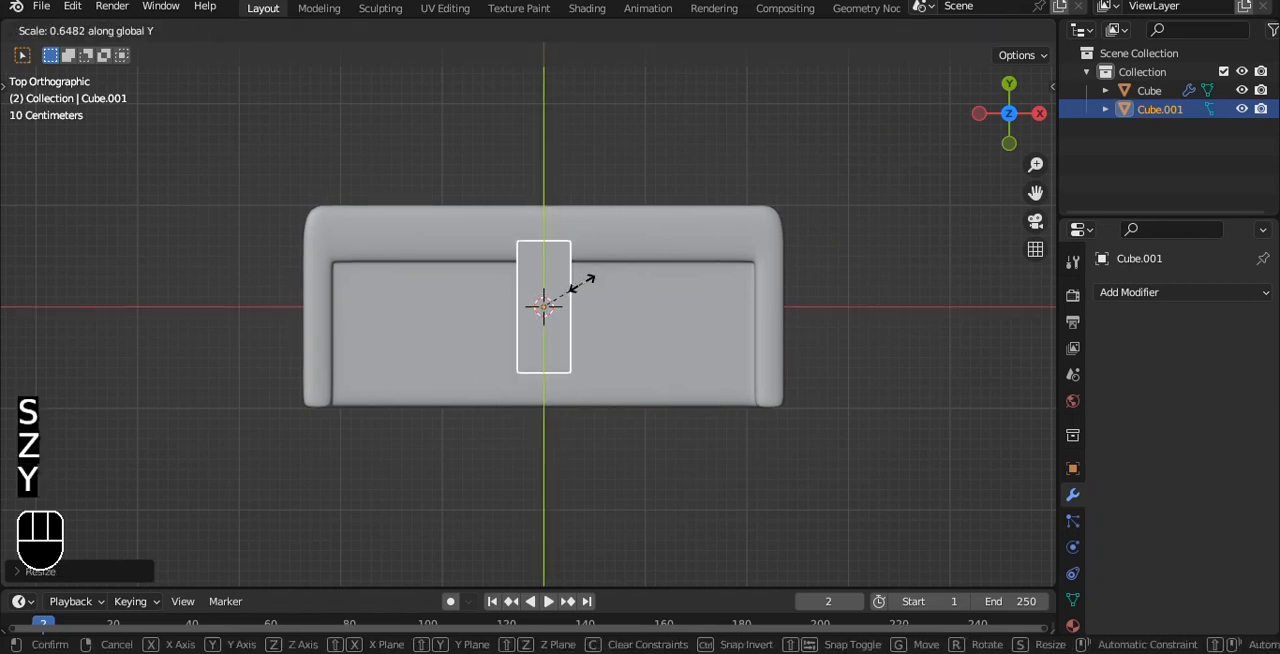
click(598, 283)
drag(543, 205, 545, 222)
Step: Move the cube's rear vertices forward along Y so its back end lines up with the front of the backrest
scroll(645, 362, up, 3)
alt+shift+drag(597, 288, 559, 341)
key(Tab)
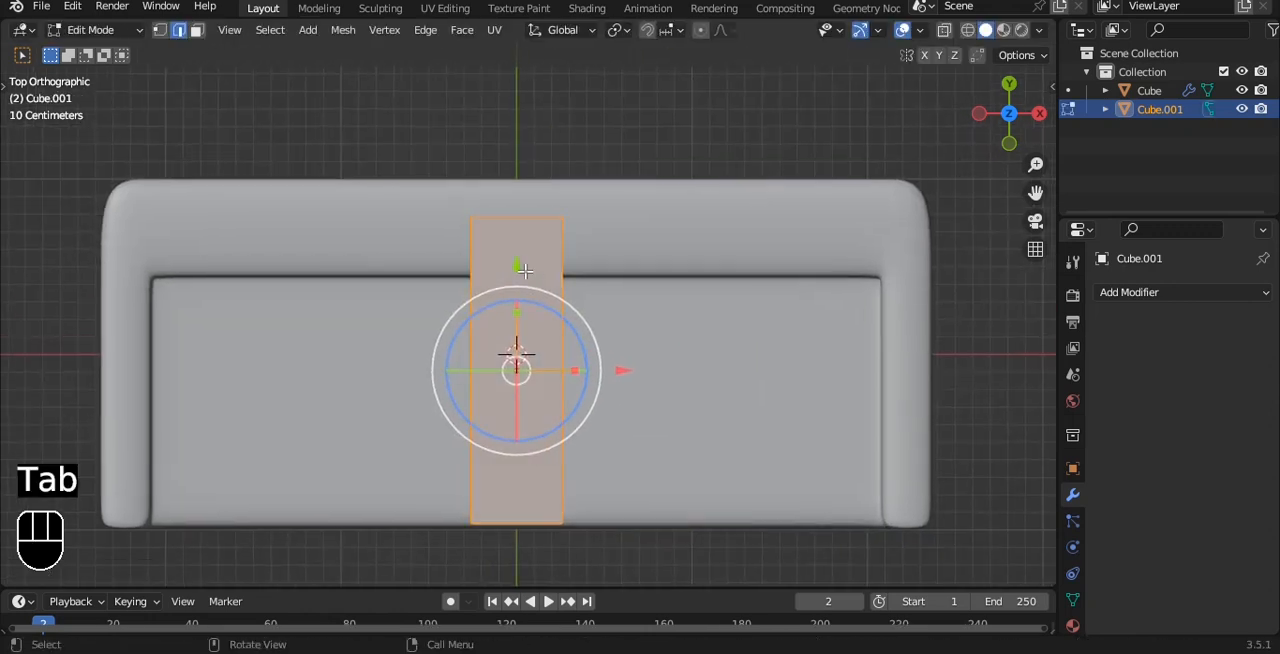
key(alt+z)
key(1)
drag(394, 168, 634, 221)
drag(516, 110, 517, 177)
key(Tab)
key(alt+z)
Step: Flatten the cushion box along Z and raise it toward the seat surface, working from the front view
middle_drag(621, 294, 663, 140)
key(s)
key(z)
click(551, 365)
key(grave)
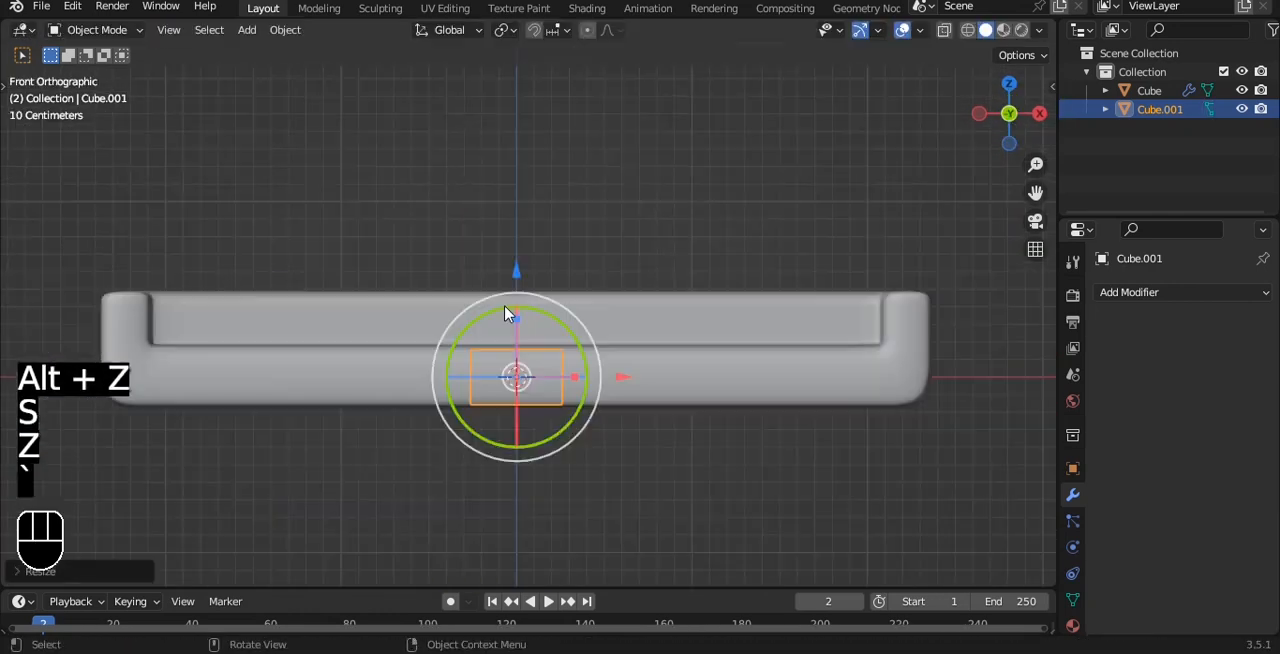
scroll(510, 305, up, 1)
drag(514, 282, 513, 245)
key(s)
key(z)
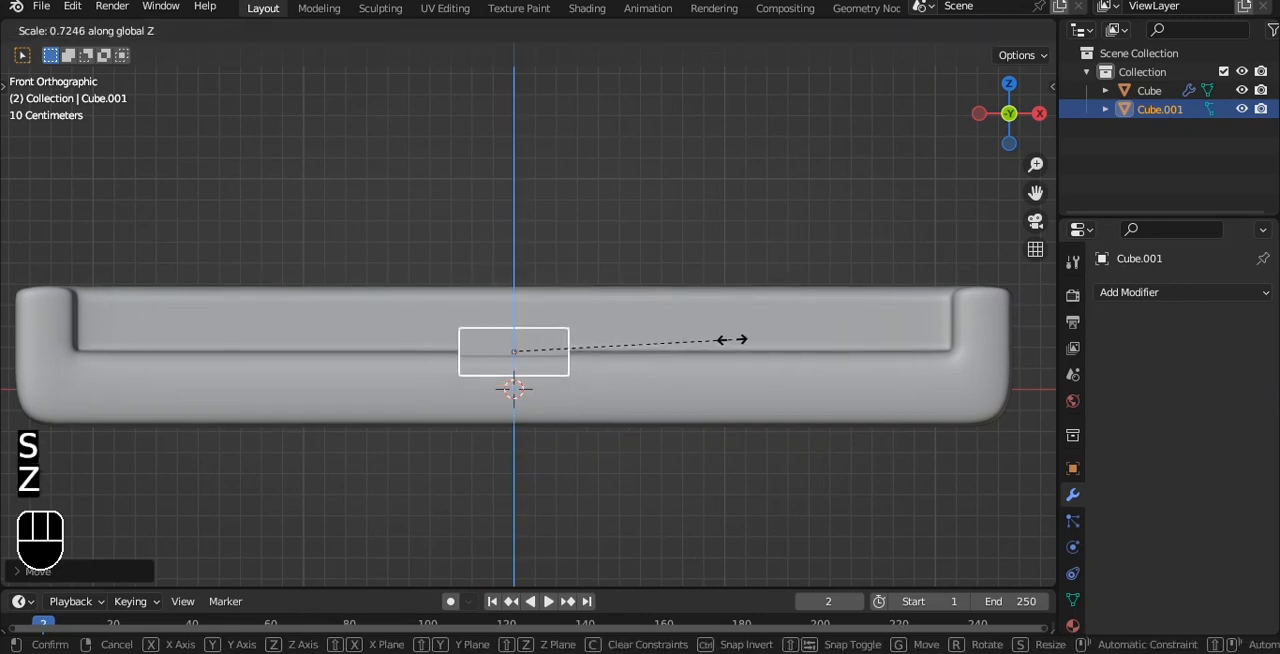
click(700, 352)
scroll(547, 300, up, 2)
key(s)
key(z)
right_click(509, 268)
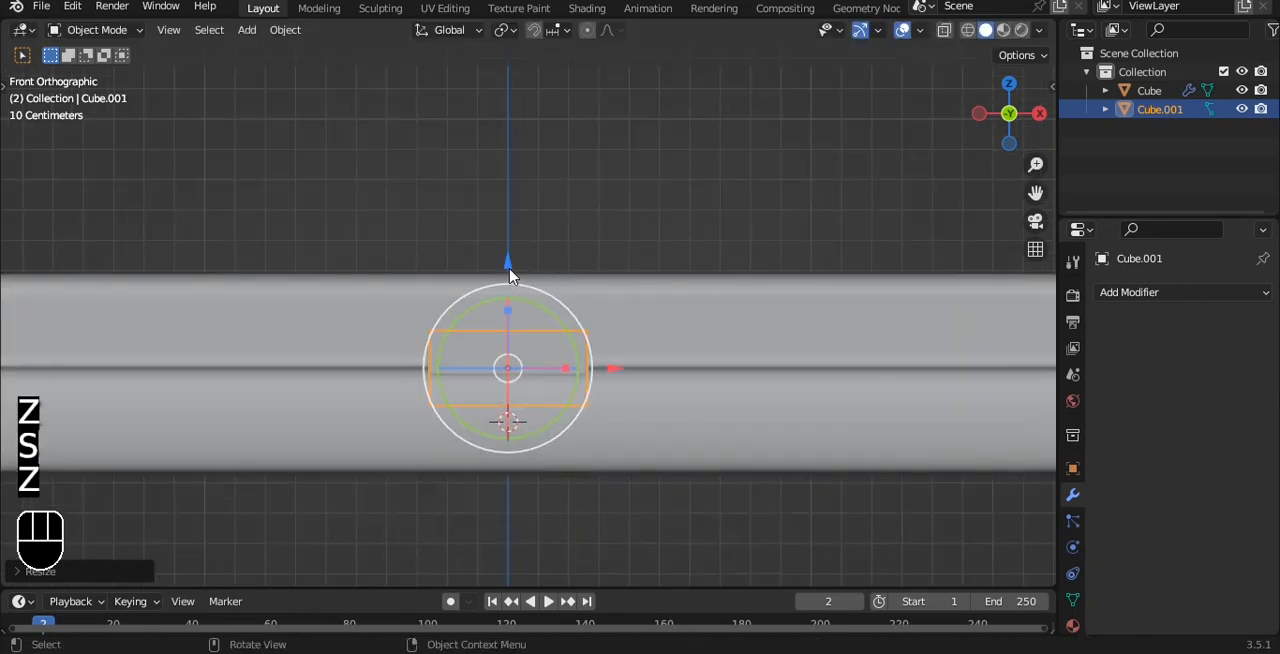
Step: Raise the cushion box onto the seat and adjust its thickness along Z
drag(508, 262, 506, 222)
key(s)
key(z)
click(800, 307)
click(518, 223)
alt+drag(525, 224, 683, 246)
Step: Add a level 3 Subdivision Surface modifier to the cushion box and give it smooth shading
scroll(683, 248, down, 5)
alt+drag(660, 289, 563, 378)
click(562, 380)
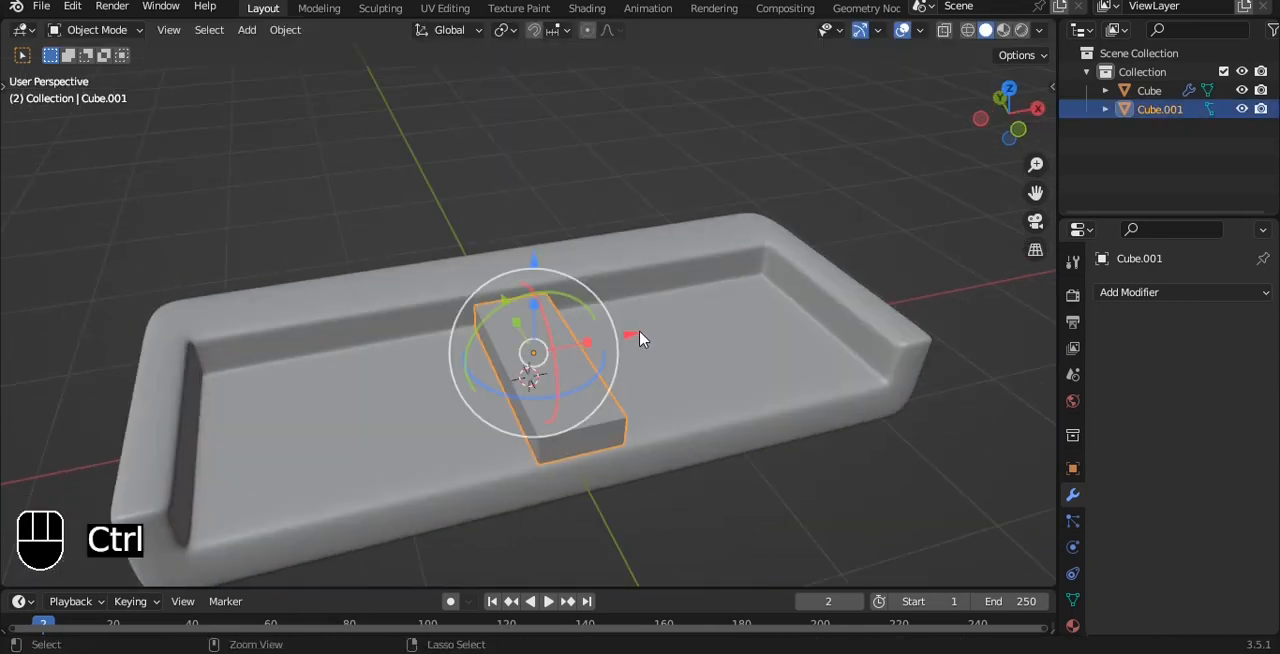
key(ctrl+3)
scroll(651, 346, up, 2)
alt+shift+drag(651, 346, 611, 231)
key(Tab)
key(grave)
click(609, 156)
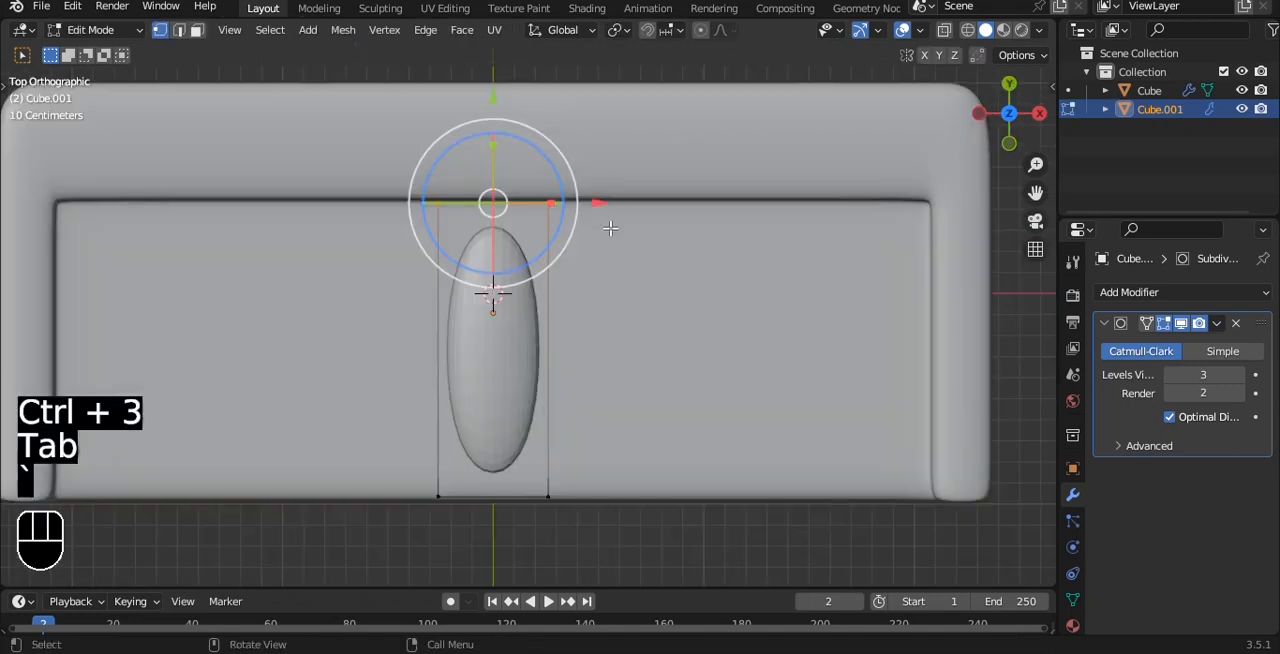
key(Tab)
right_click(620, 206)
click(623, 206)
Step: Add two lengthwise loop cuts to the box on the seat, each slid close to one of its long side edges
alt+shift+drag(629, 260, 616, 209)
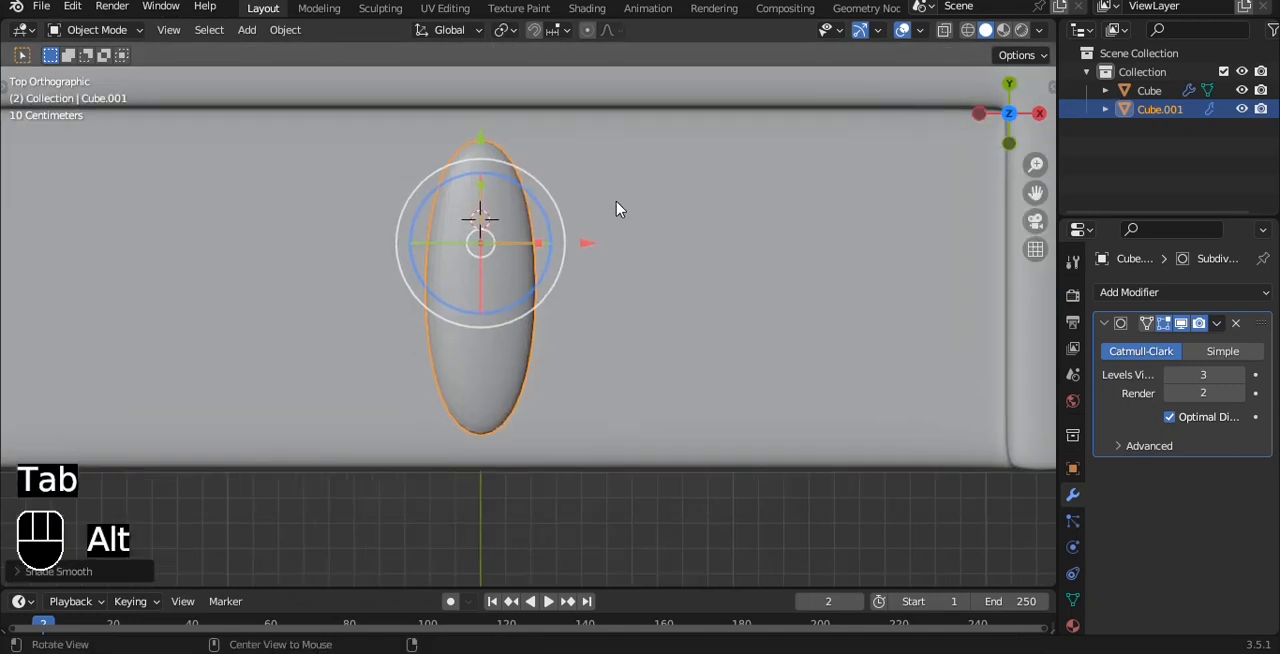
key(Tab)
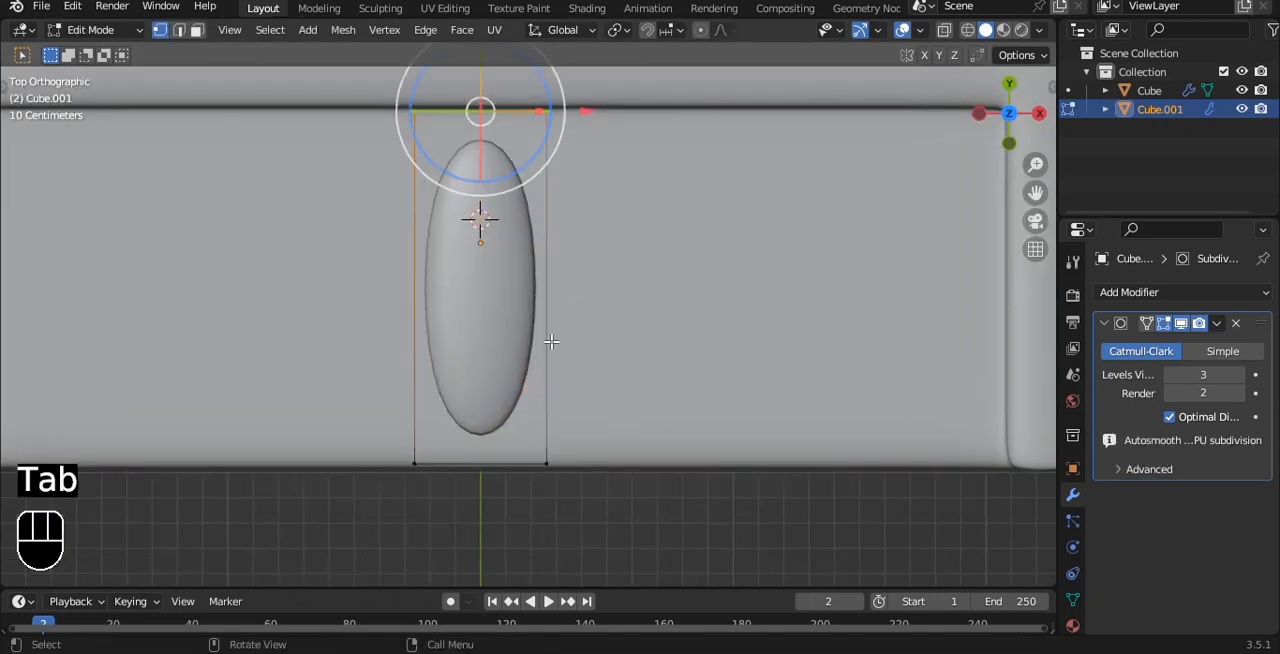
key(ctrl+r)
click(506, 462)
click(557, 467)
key(ctrl+r)
click(511, 466)
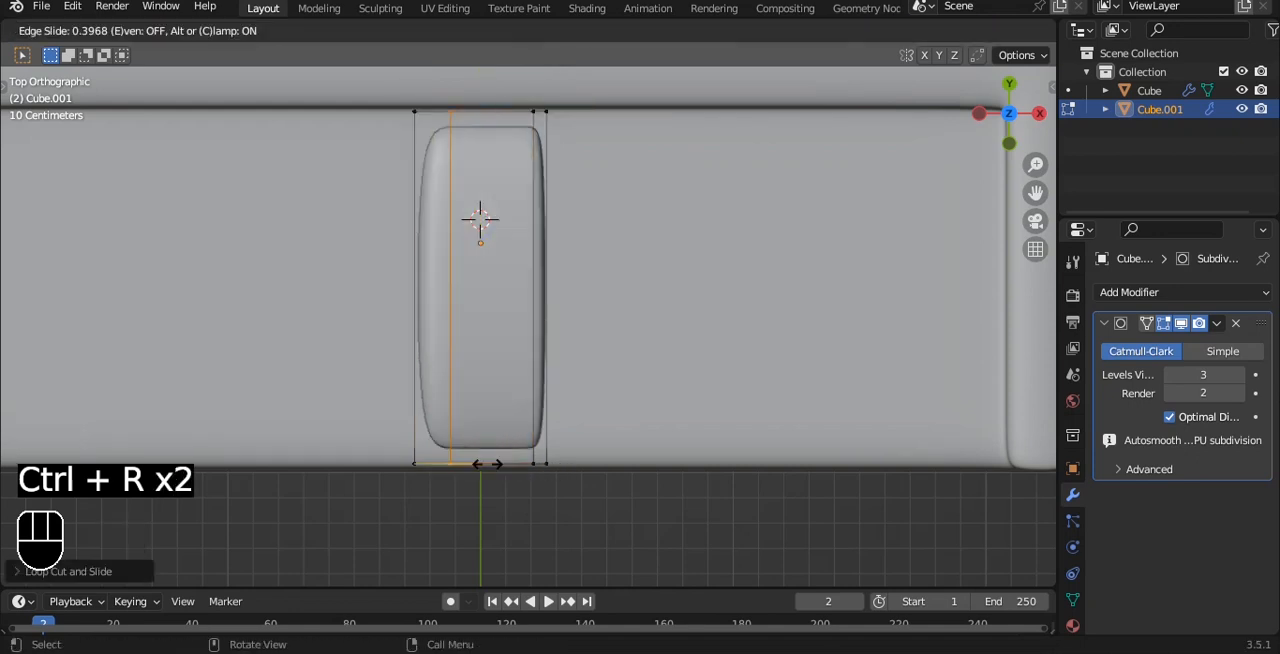
click(463, 449)
Step: Add two crosswise loop cuts to the box, one slid near its front end and one near its rear end
key(ctrl+r)
click(543, 380)
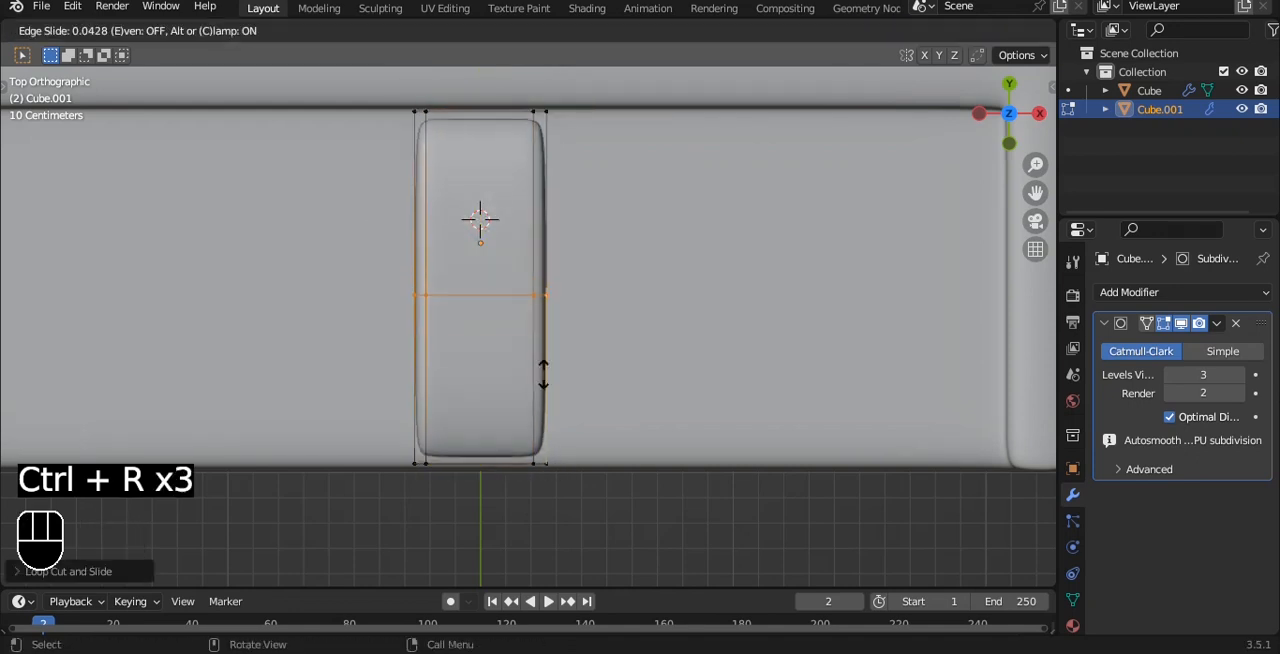
click(557, 523)
key(ctrl+r)
click(557, 374)
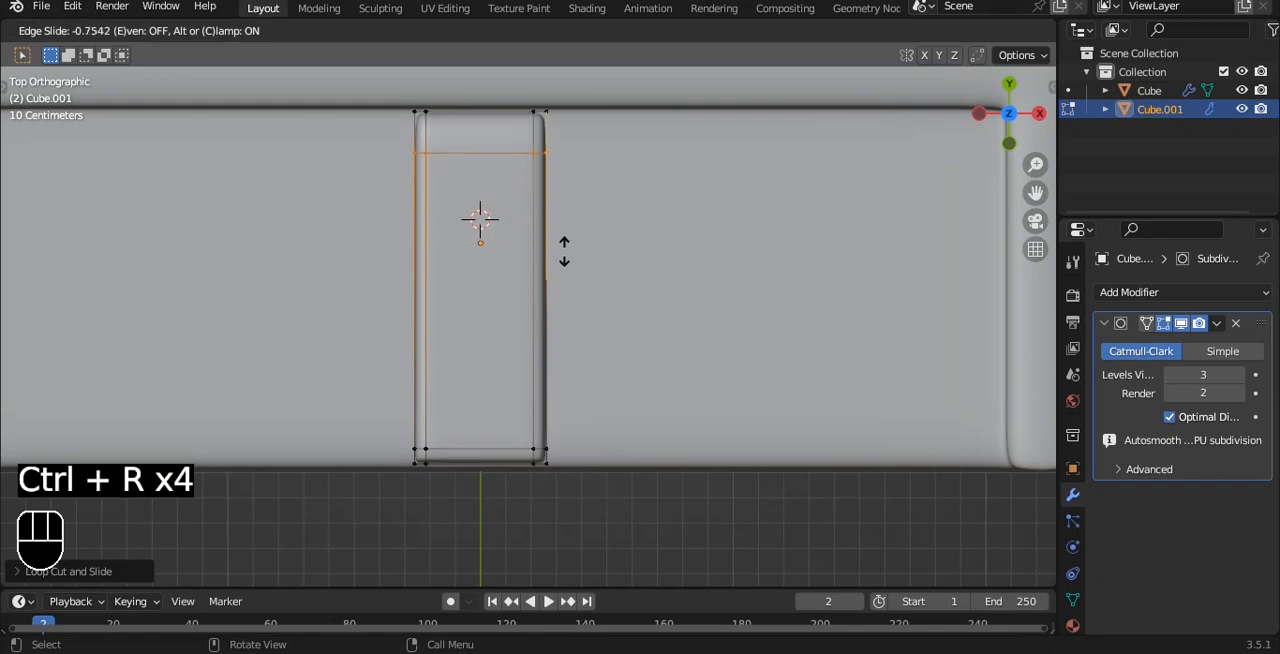
click(562, 222)
key(Tab)
Step: In front view, move the box along X against the inner face of the body's left arm, and save the file
middle_drag(566, 254, 790, 227)
key(grave)
click(556, 163)
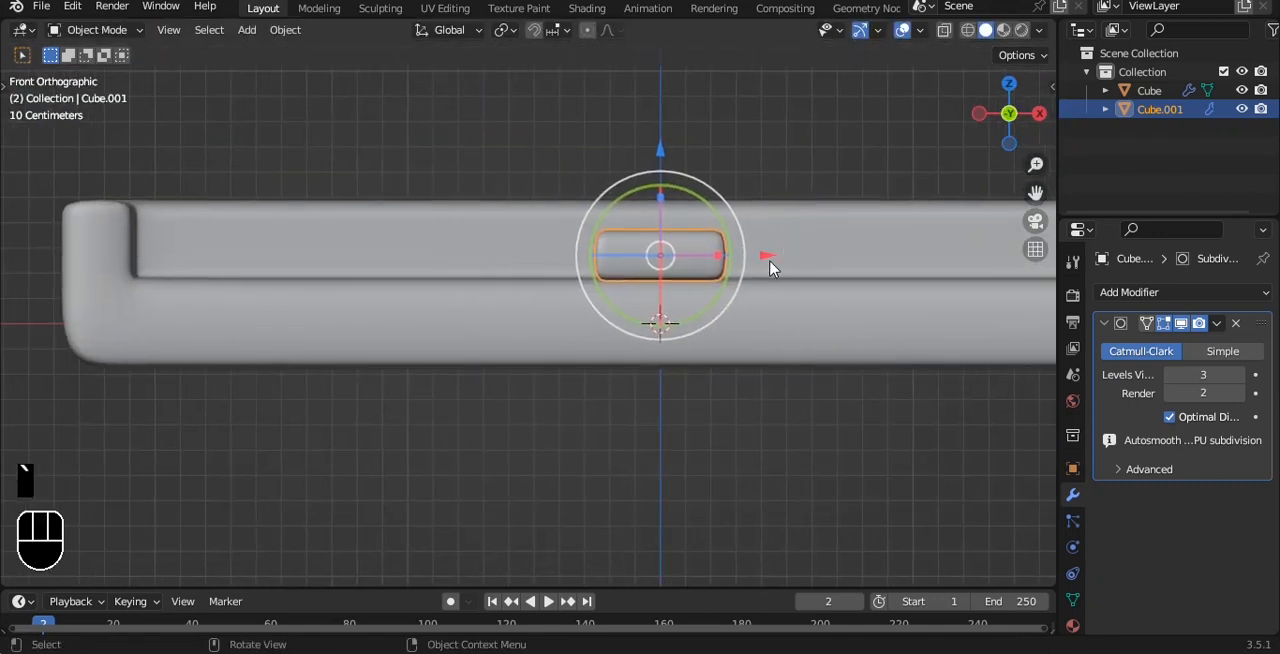
drag(770, 266, 308, 281)
click(640, 451)
key(ctrl+s)
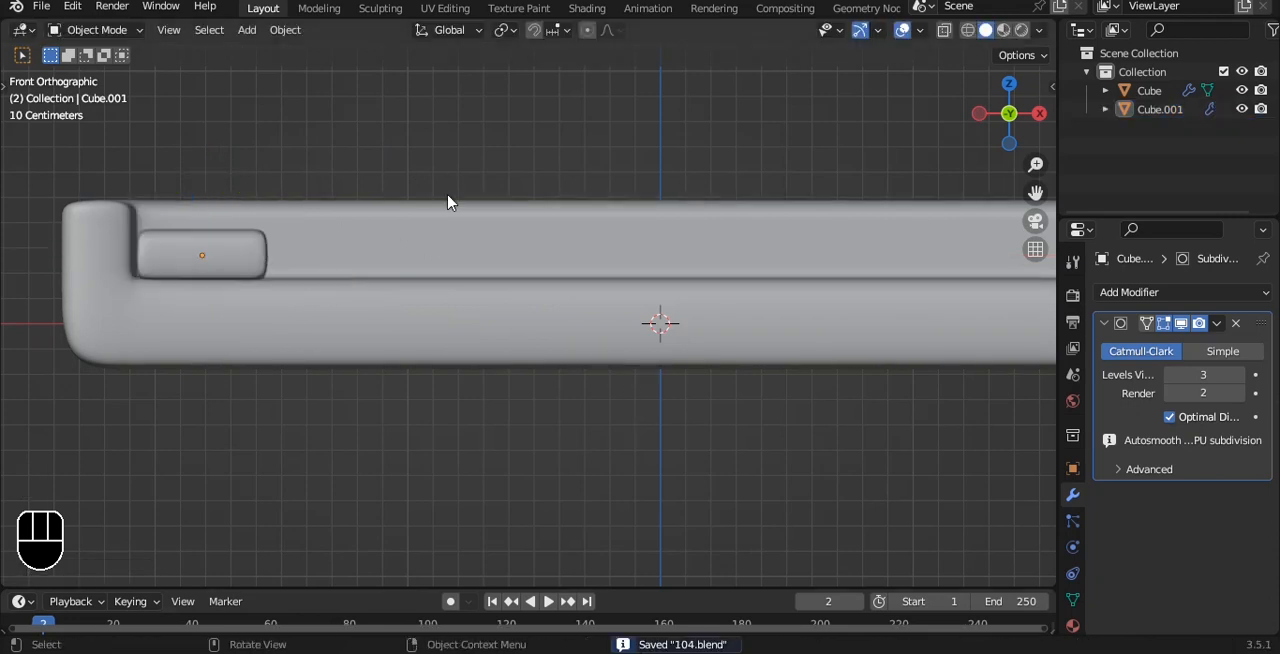
Step: Add an Array modifier with a count of 8 to the box so the keys fill the body's width, and save
key(grave)
scroll(434, 120, down, 4)
click(364, 277)
shift+middle_drag(646, 297, 569, 320)
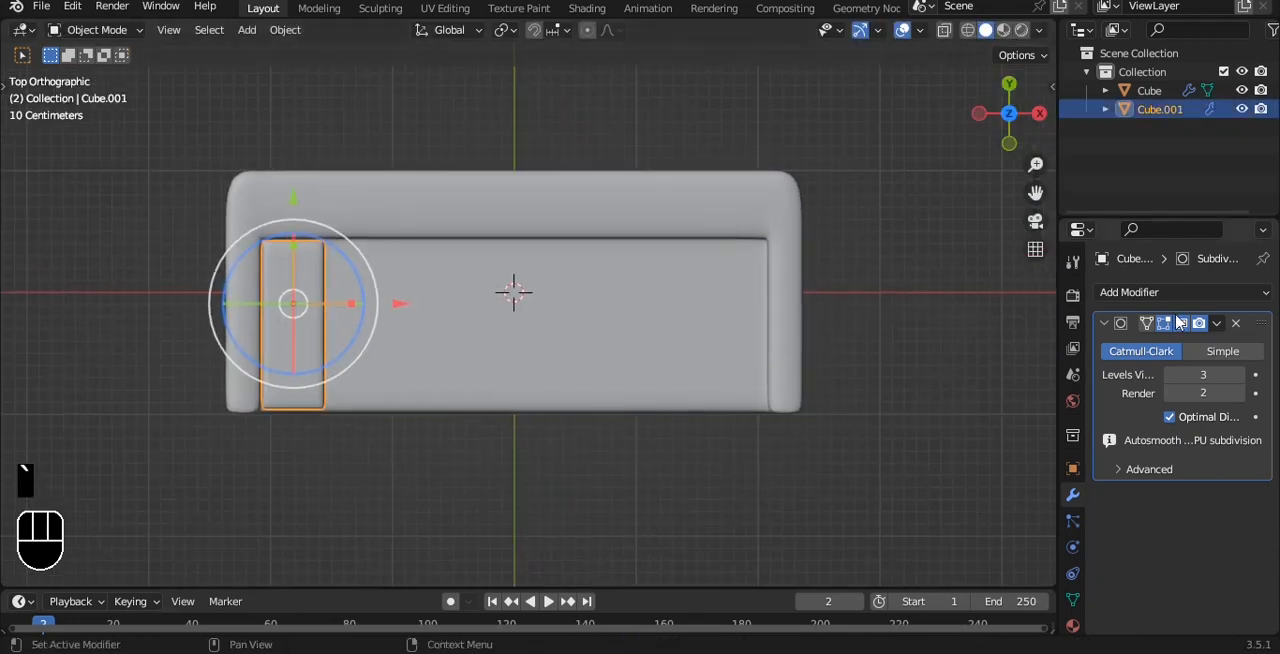
click(1170, 291)
click(931, 346)
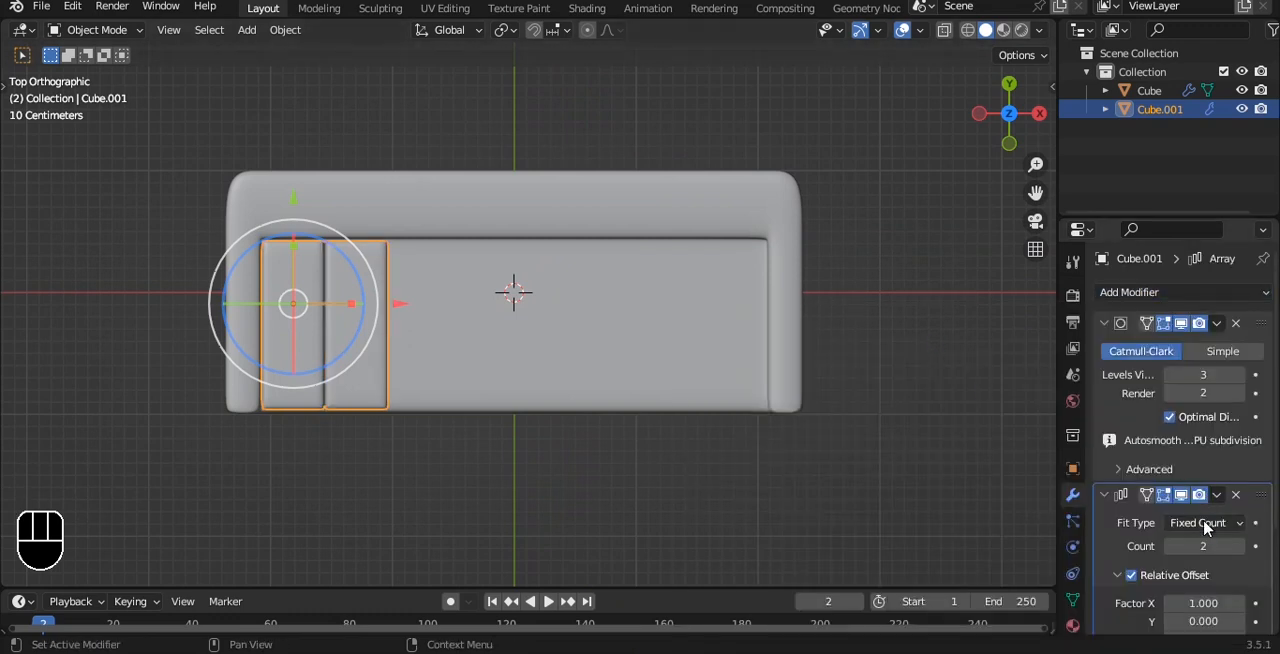
click(1239, 549)
click(1239, 549)
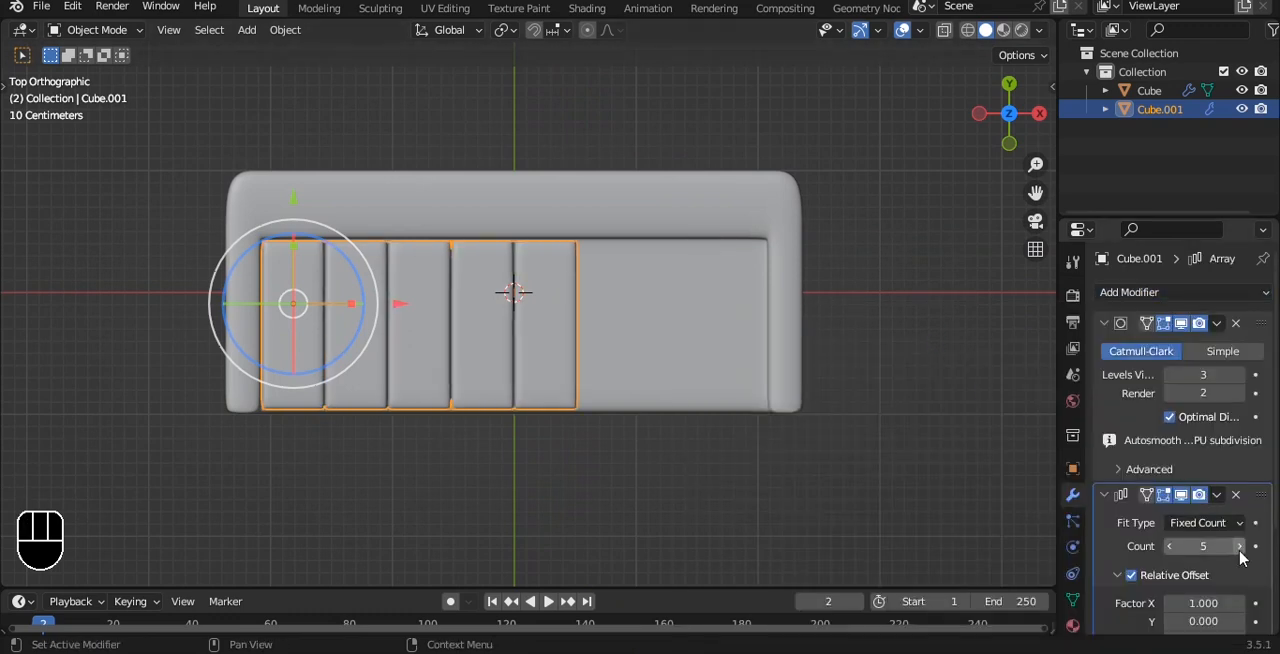
click(1239, 549)
alt+drag(920, 407, 740, 189)
key(ctrl+s)
Step: Duplicate the row of keys in place and remove the Array modifier from the copy, leaving a single key
key(grave)
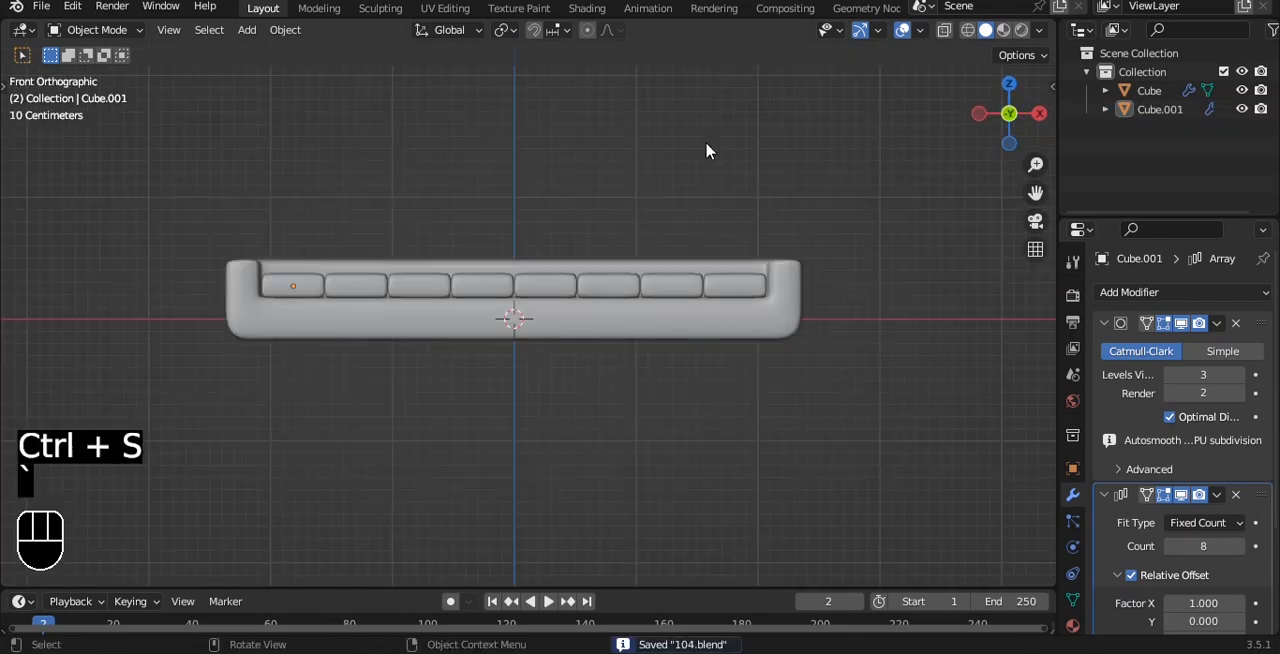
scroll(690, 155, down, 2)
alt+shift+drag(545, 212, 606, 229)
alt+drag(543, 298, 586, 349)
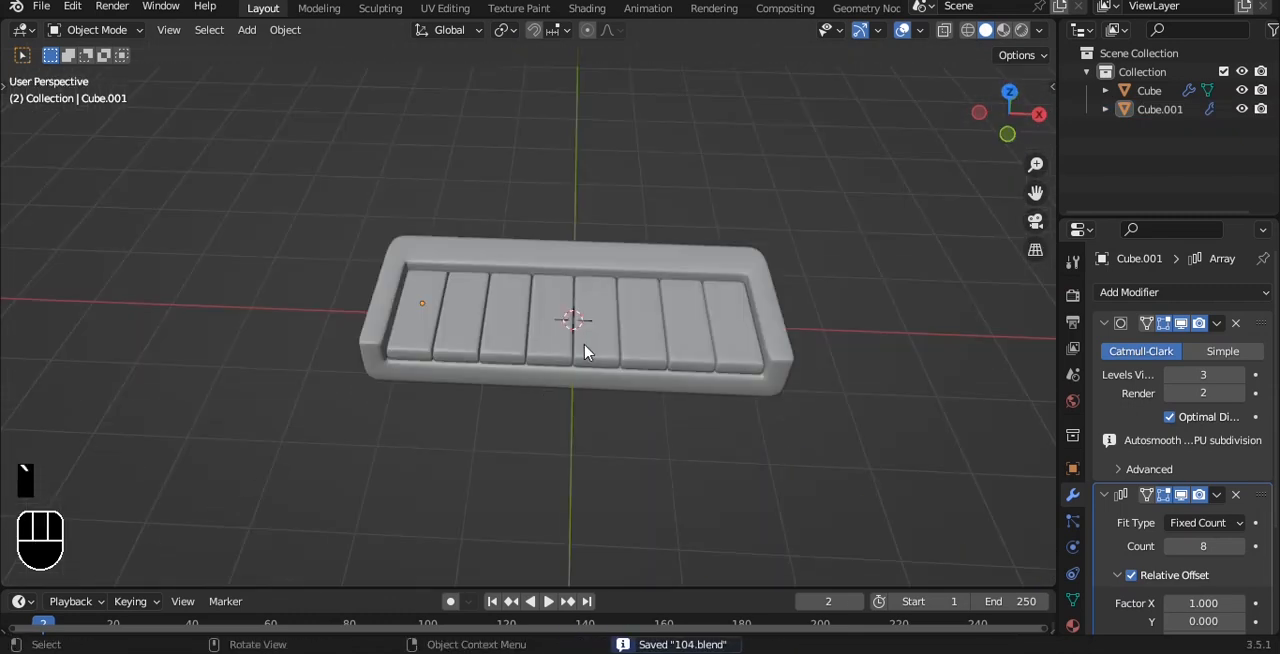
key(grave)
click(586, 235)
click(724, 295)
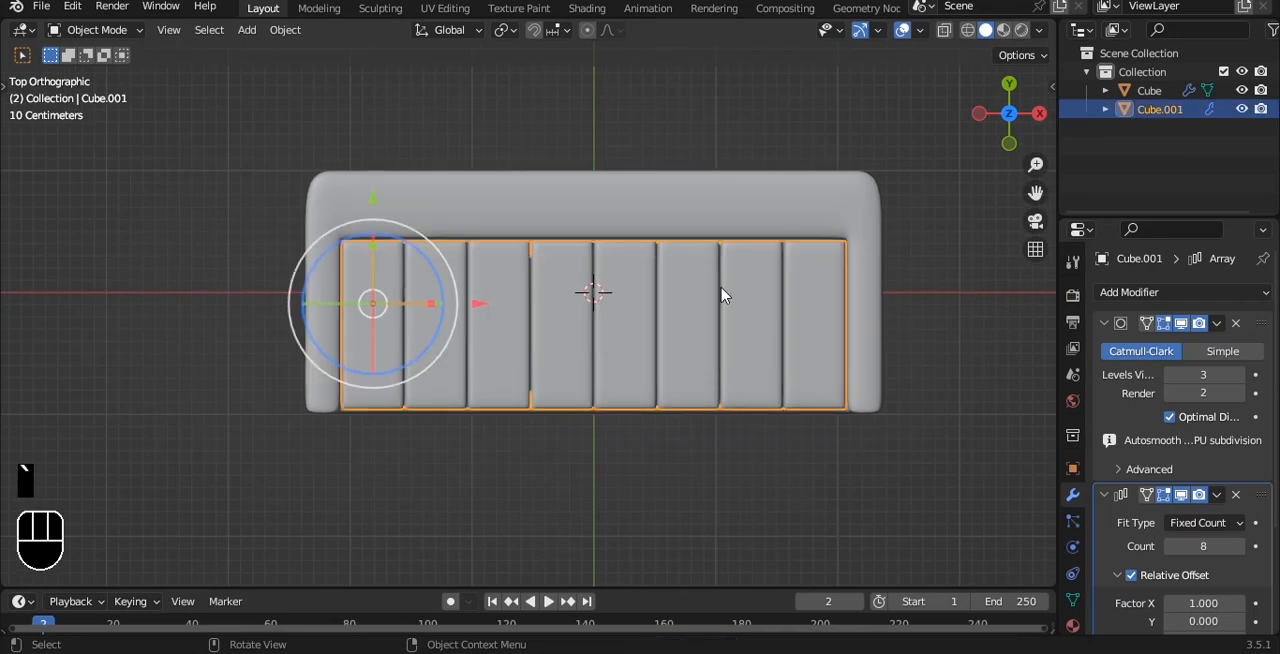
key(shift+d)
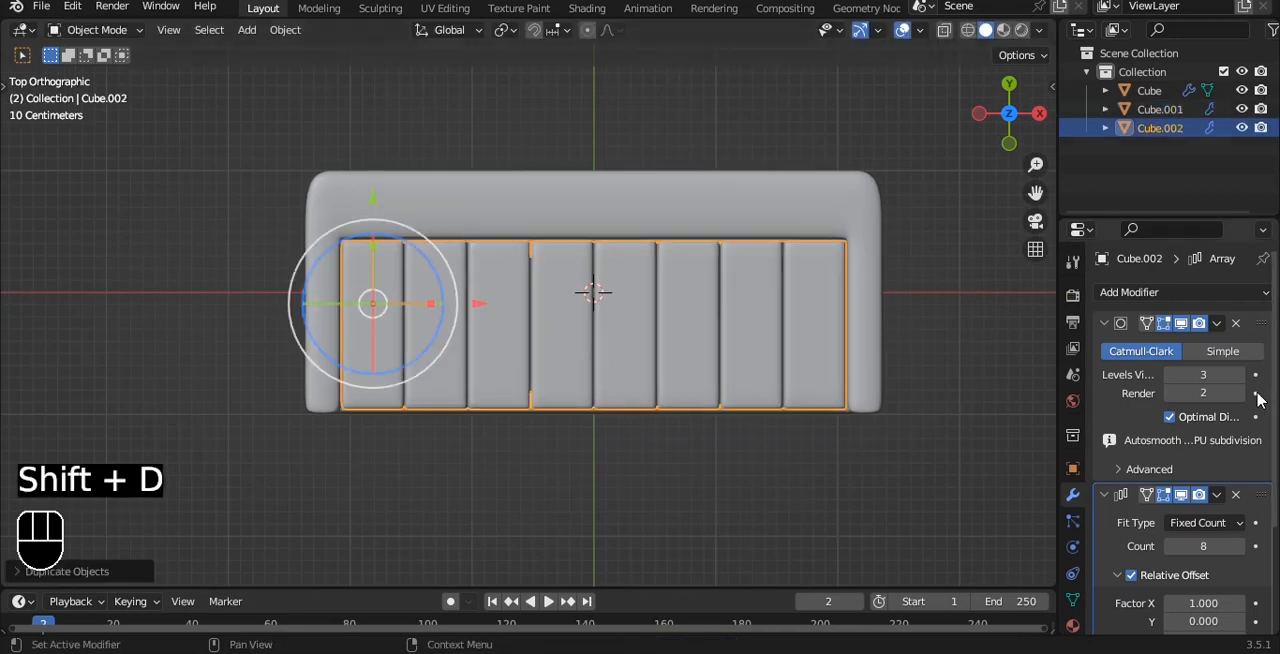
click(1236, 495)
Step: Raise and thin the copied key along Z, and move it along X to sit over the gap between the first two keys
key(grave)
click(655, 251)
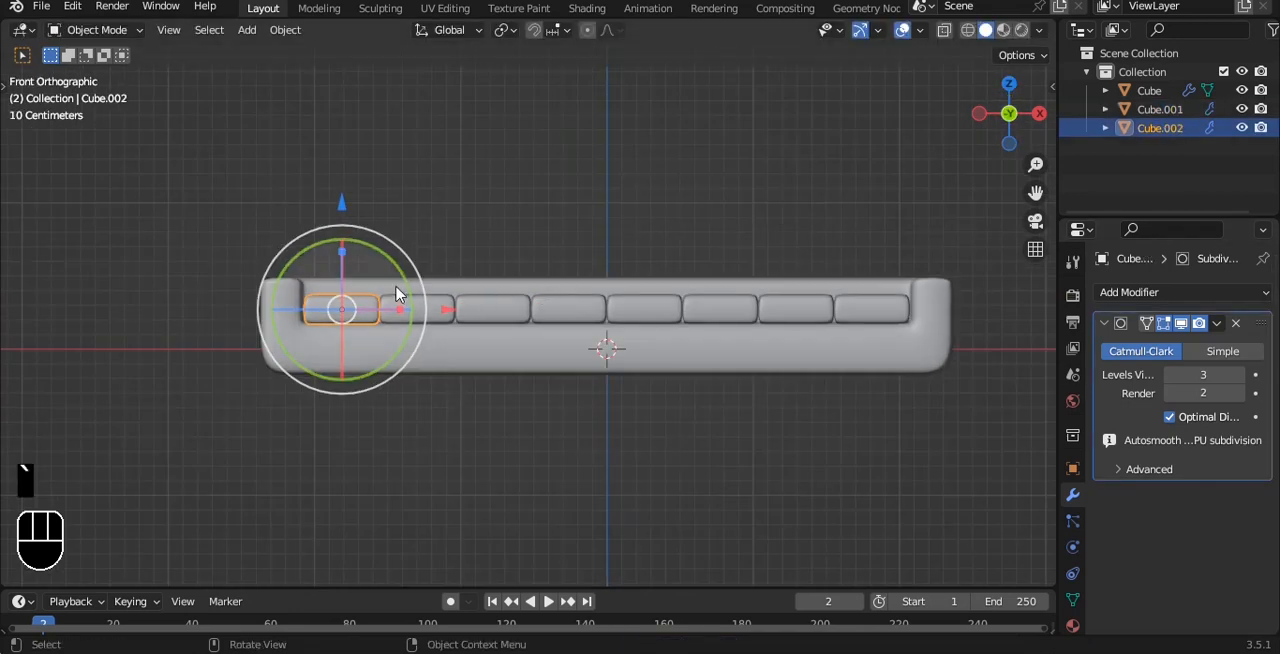
mouse_move(340, 190)
mouse_down()
mouse_move(339, 176)
mouse_move(352, 179)
mouse_up()
scroll(327, 332, up, 4)
key(s)
key(z)
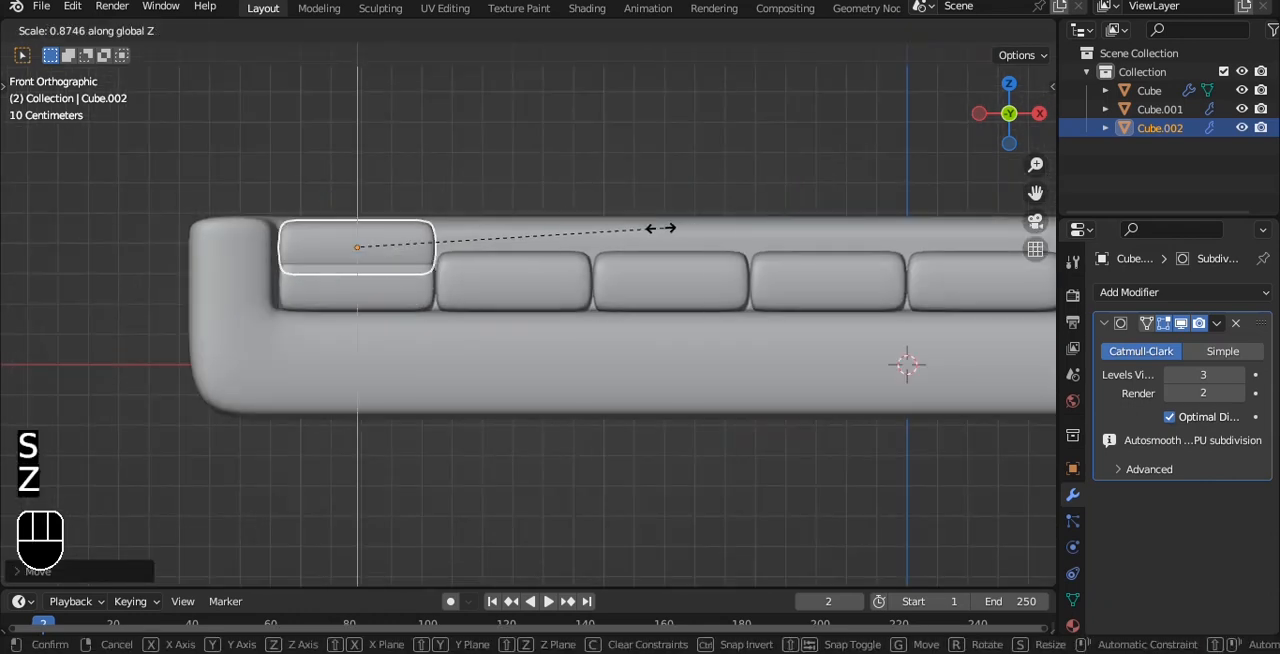
click(545, 240)
drag(459, 250, 541, 246)
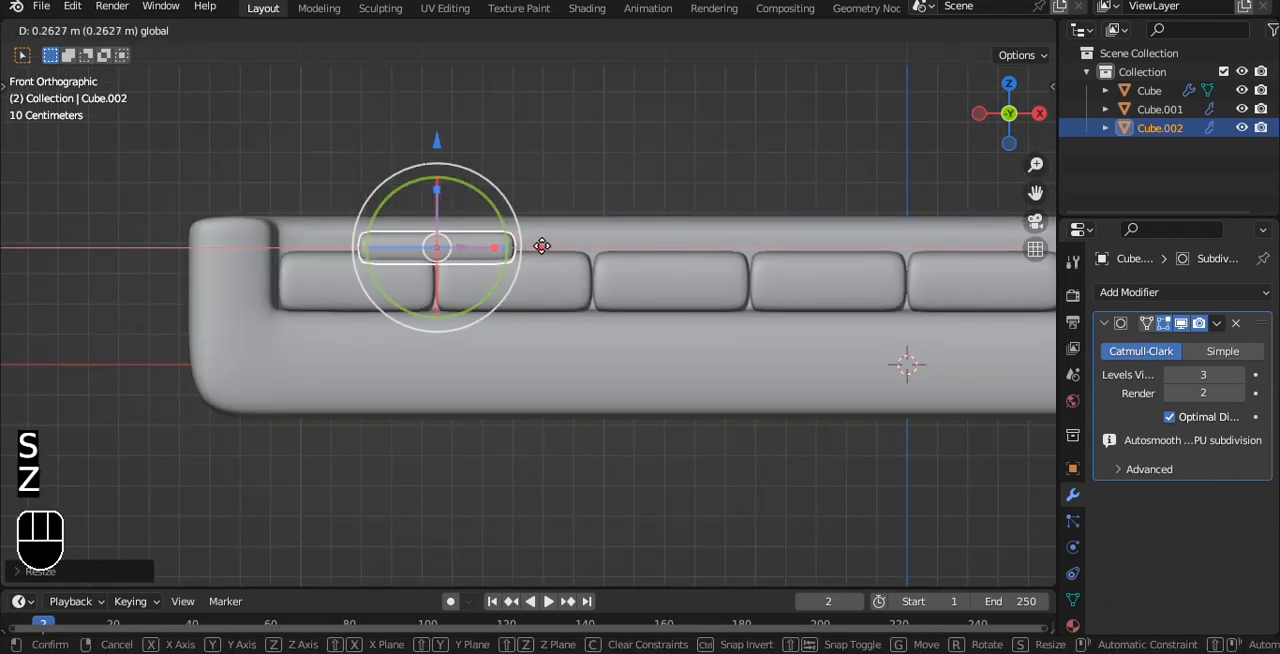
Step: Move the front vertices of the upper key back along Y to shorten it to a little over half its length
key(grave)
click(540, 157)
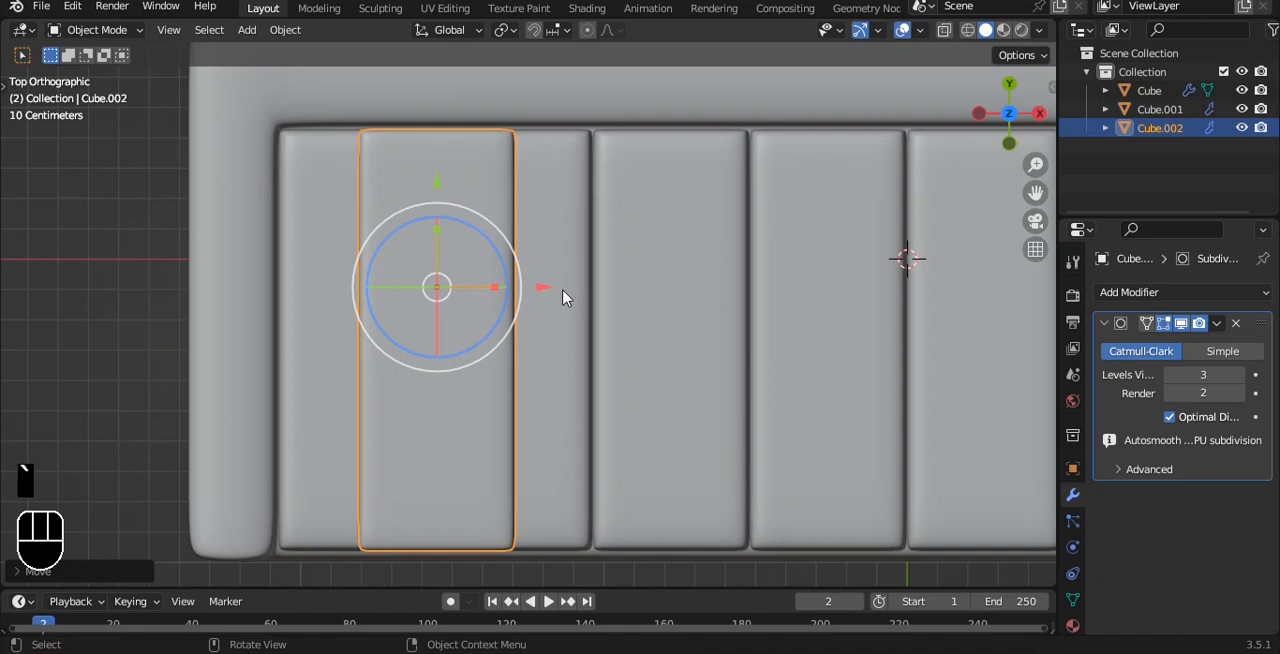
key(Tab)
key(alt+z)
drag(266, 423, 592, 586)
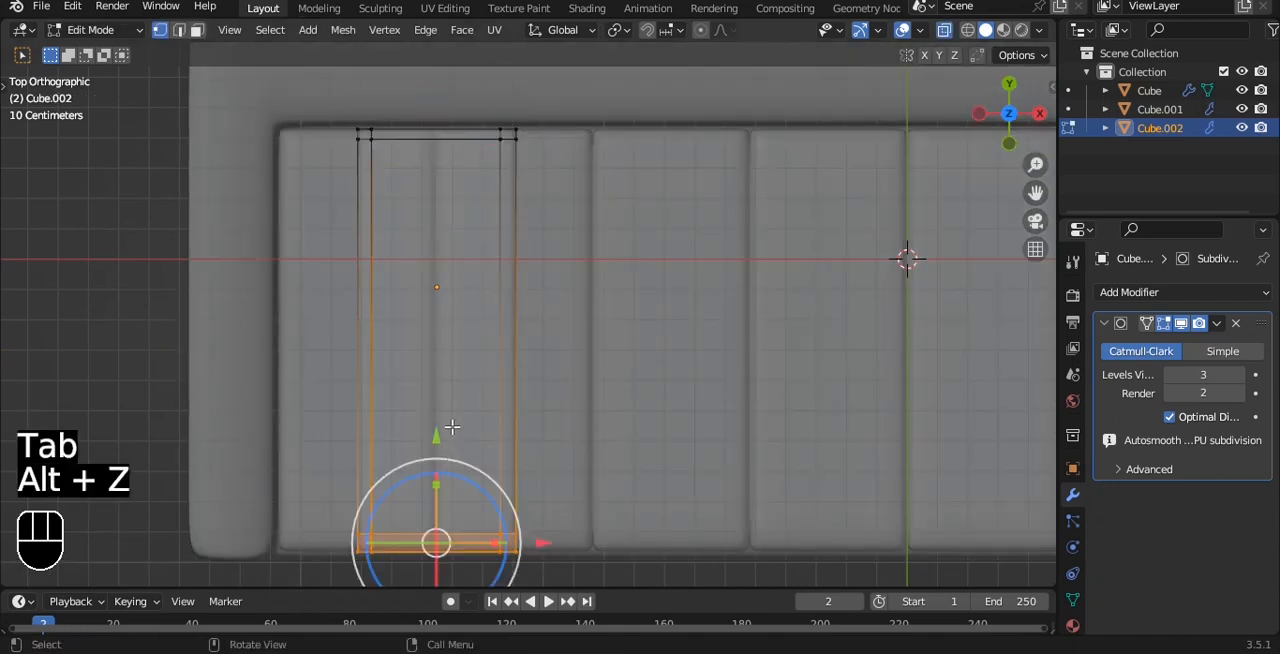
ctrl+drag(445, 332, 469, 346)
key(ctrl+z)
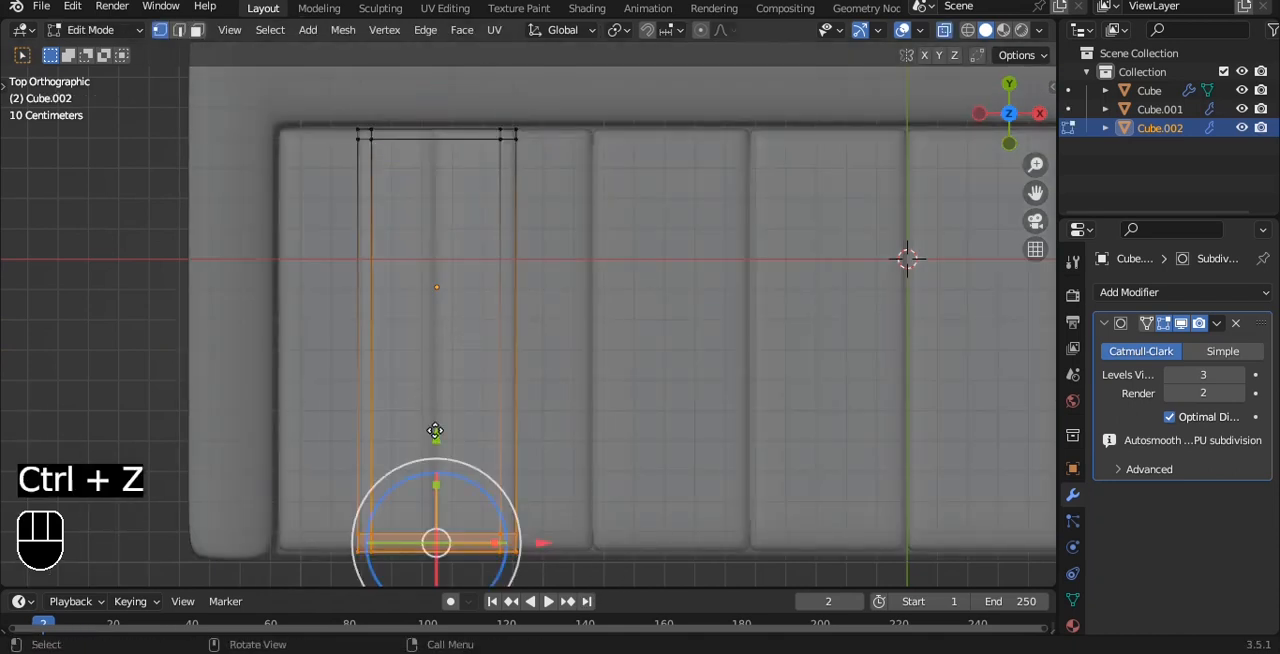
drag(435, 431, 434, 245)
Step: Scale the whole upper key mesh along X to roughly half its width, and turn off X-ray display
key(a)
key(a)
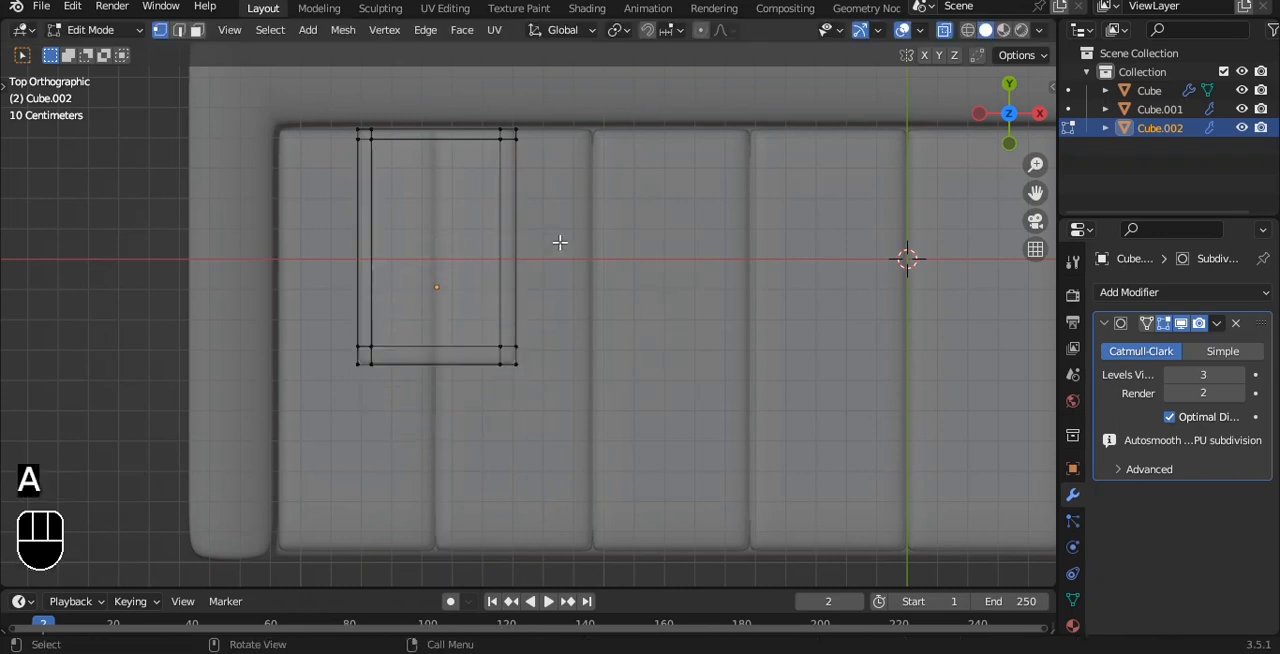
key(a)
key(s)
key(x)
click(523, 234)
key(Tab)
scroll(527, 242, down, 1)
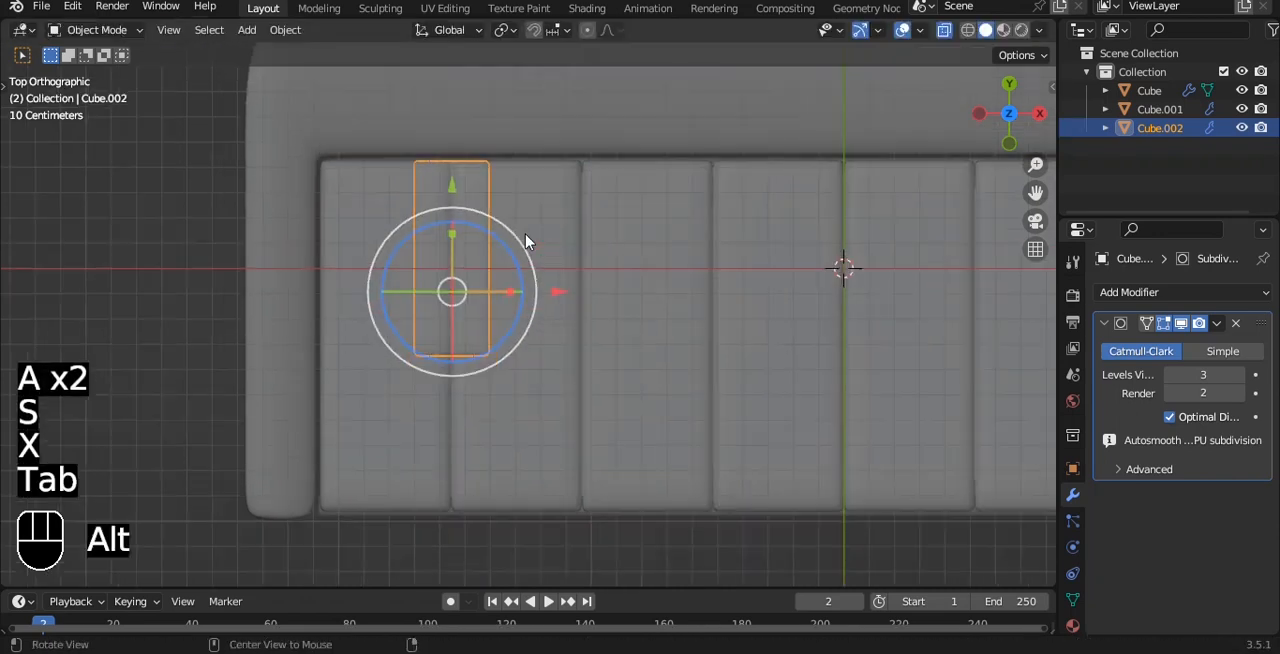
key(alt+z)
Step: Add an Array modifier to the narrow upper key with a relative X offset of 1.7 and a count of 3
scroll(574, 306, down, 5)
shift+middle_drag(571, 297, 537, 309)
scroll(540, 309, up, 2)
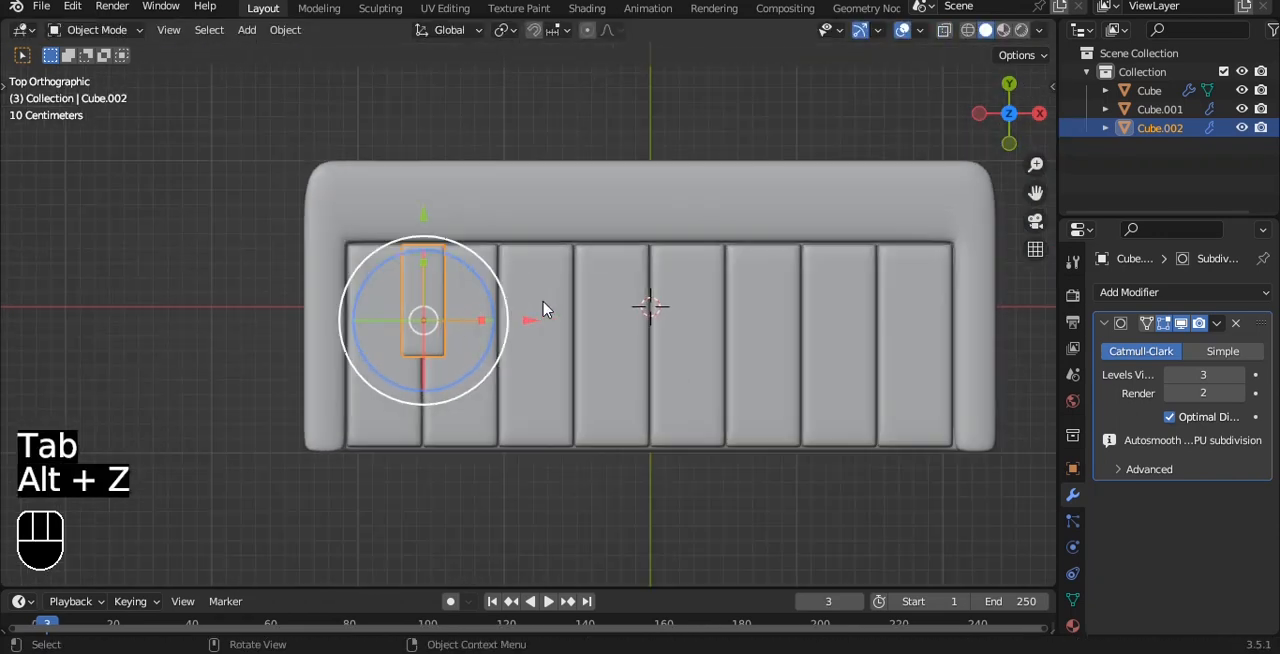
scroll(543, 309, up, 2)
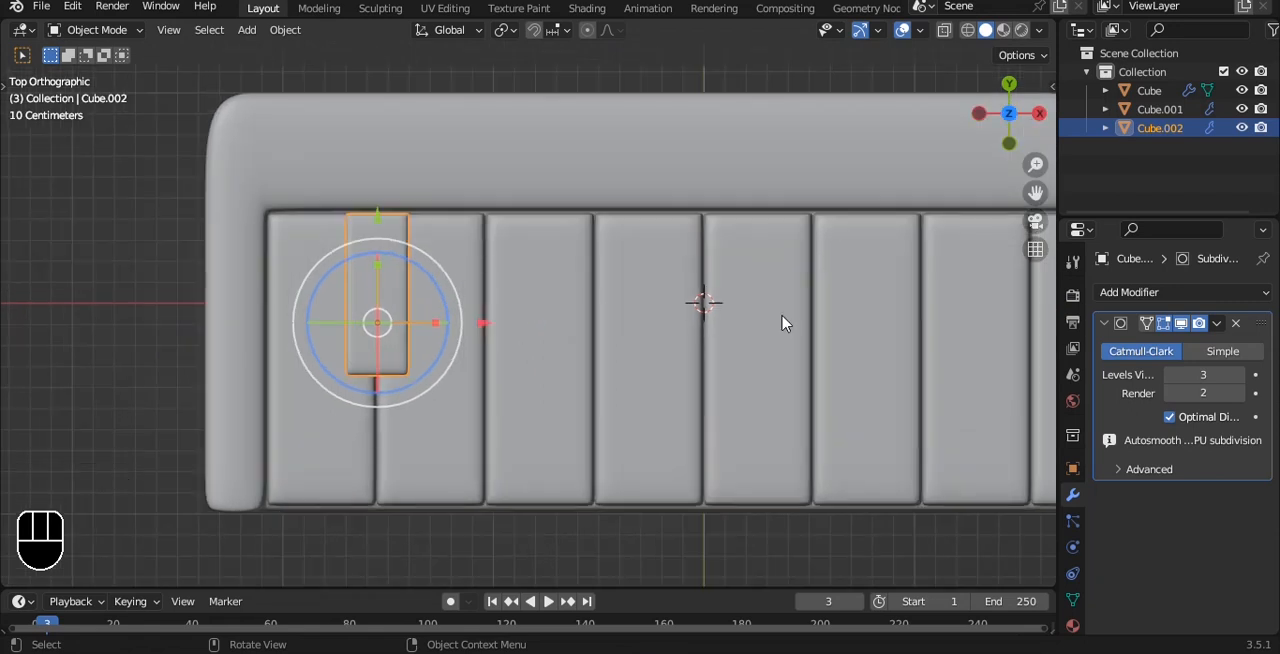
click(1128, 292)
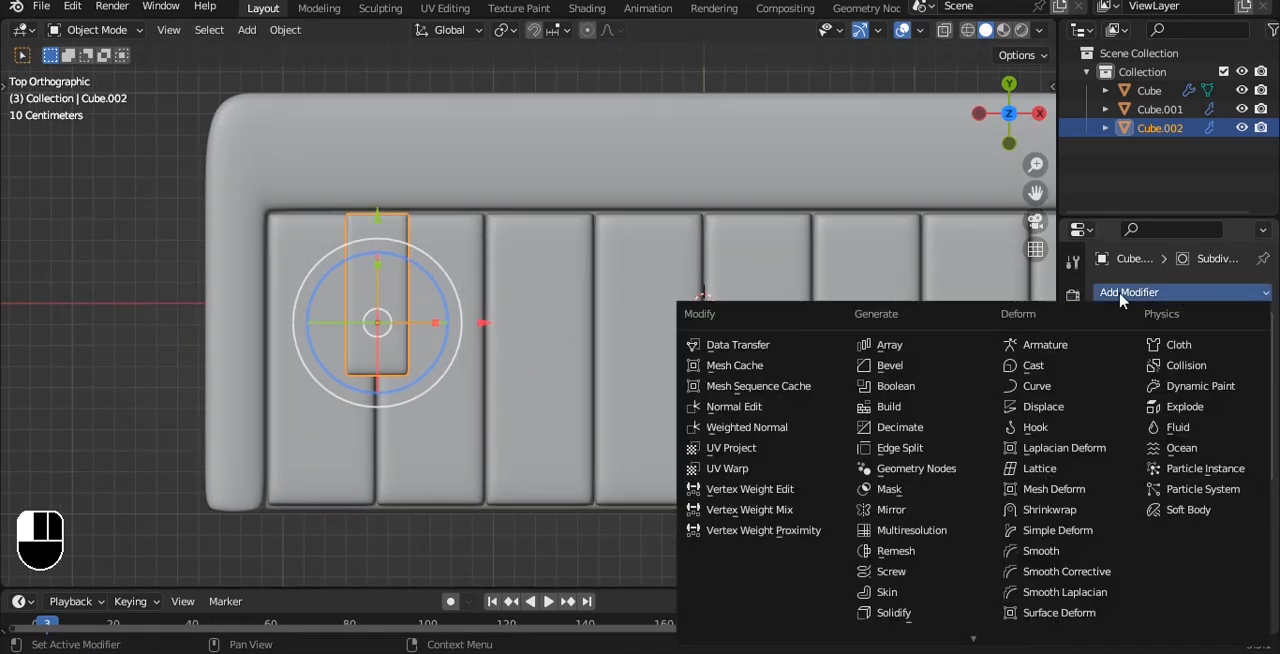
click(921, 348)
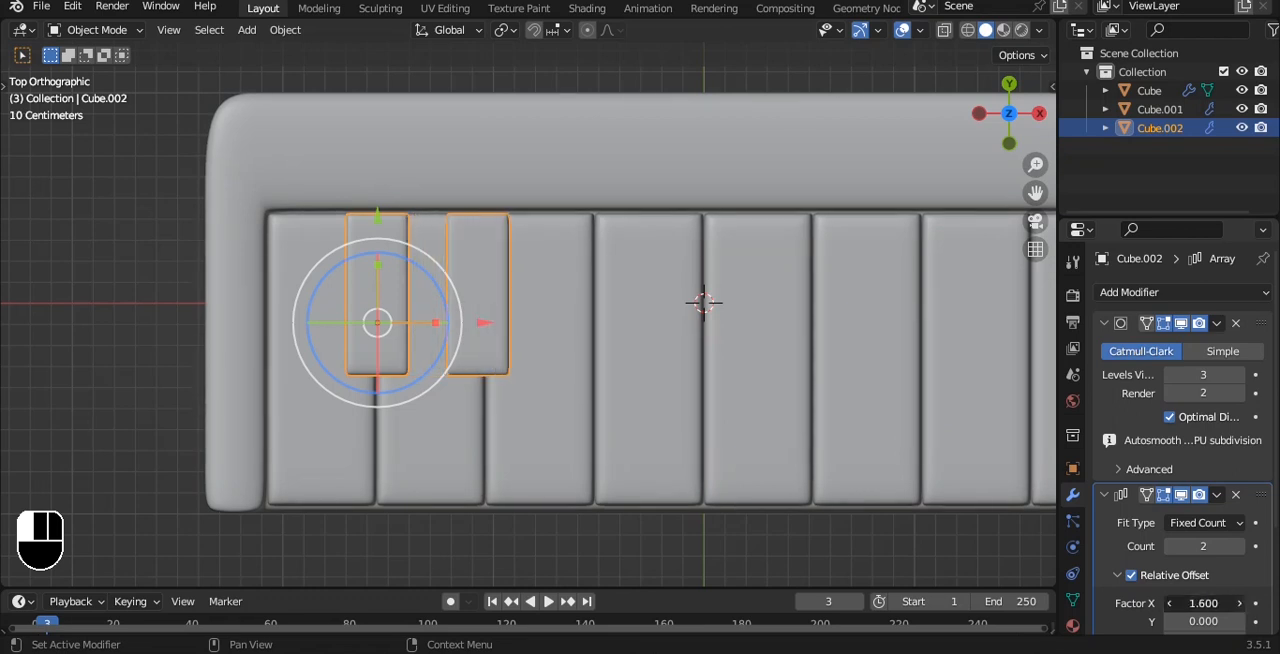
click(1241, 546)
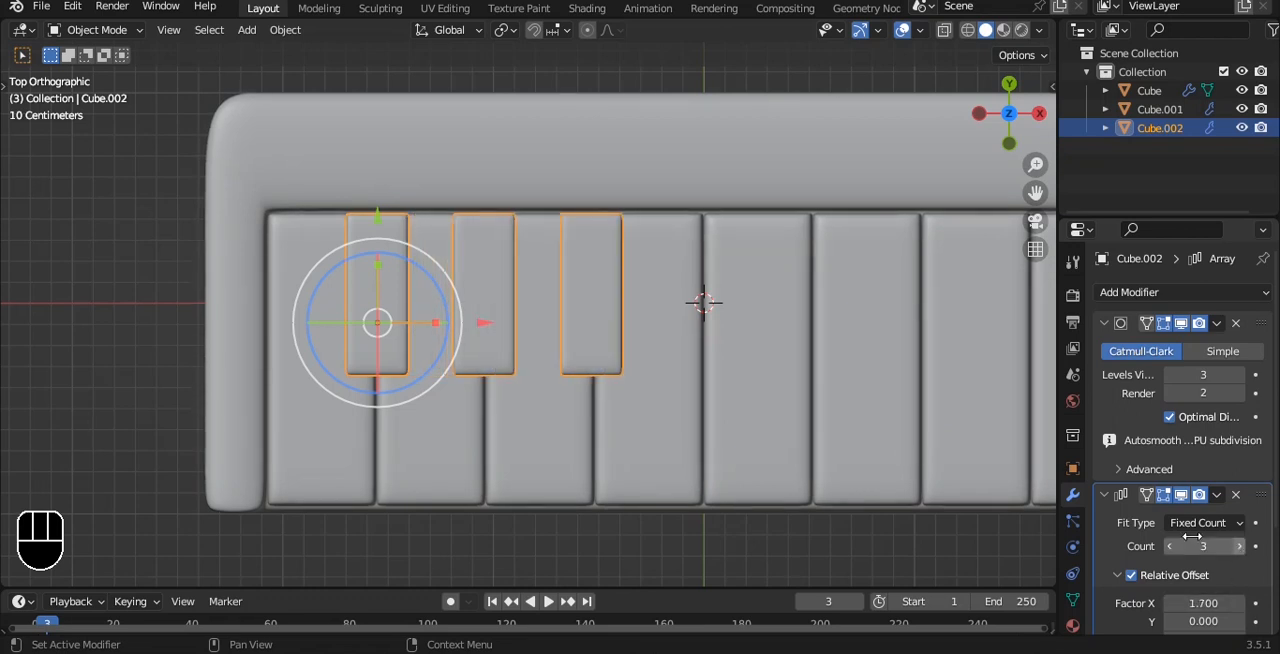
Step: Duplicate the upper keys about 2.06 m along X, reduce the copy's array count to 2, and save the file
scroll(675, 306, down, 1)
shift+middle_drag(675, 306, 583, 323)
key(shift+d)
key(x)
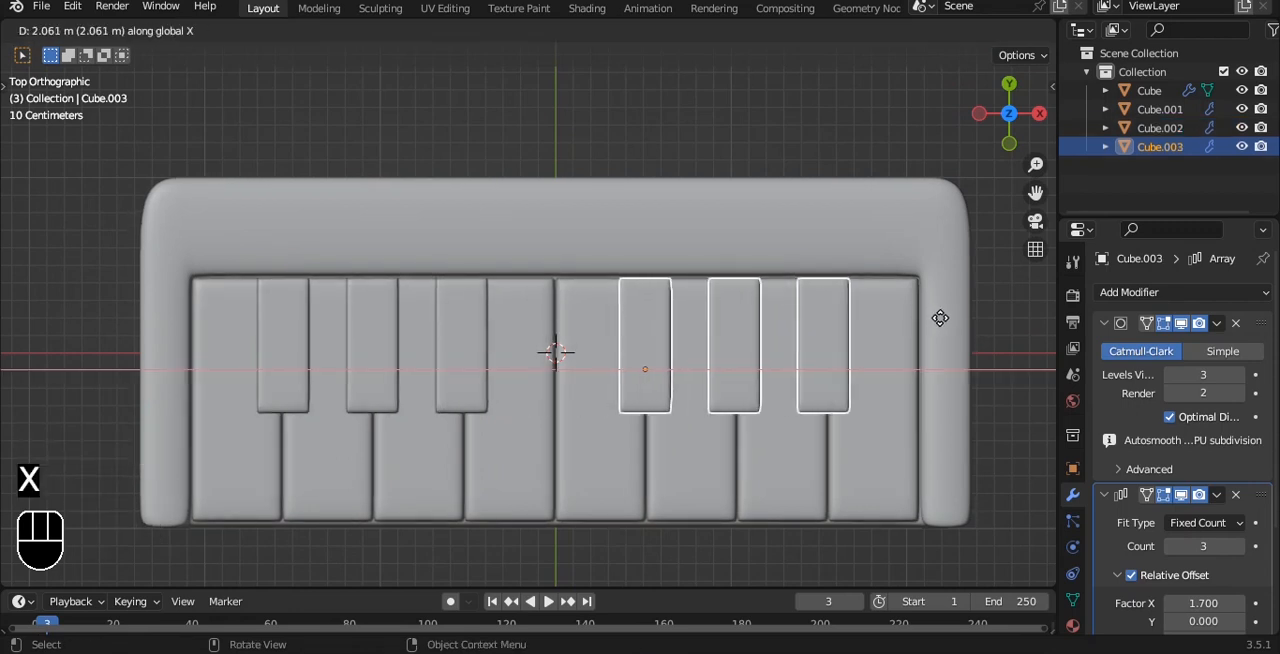
click(941, 318)
click(1170, 546)
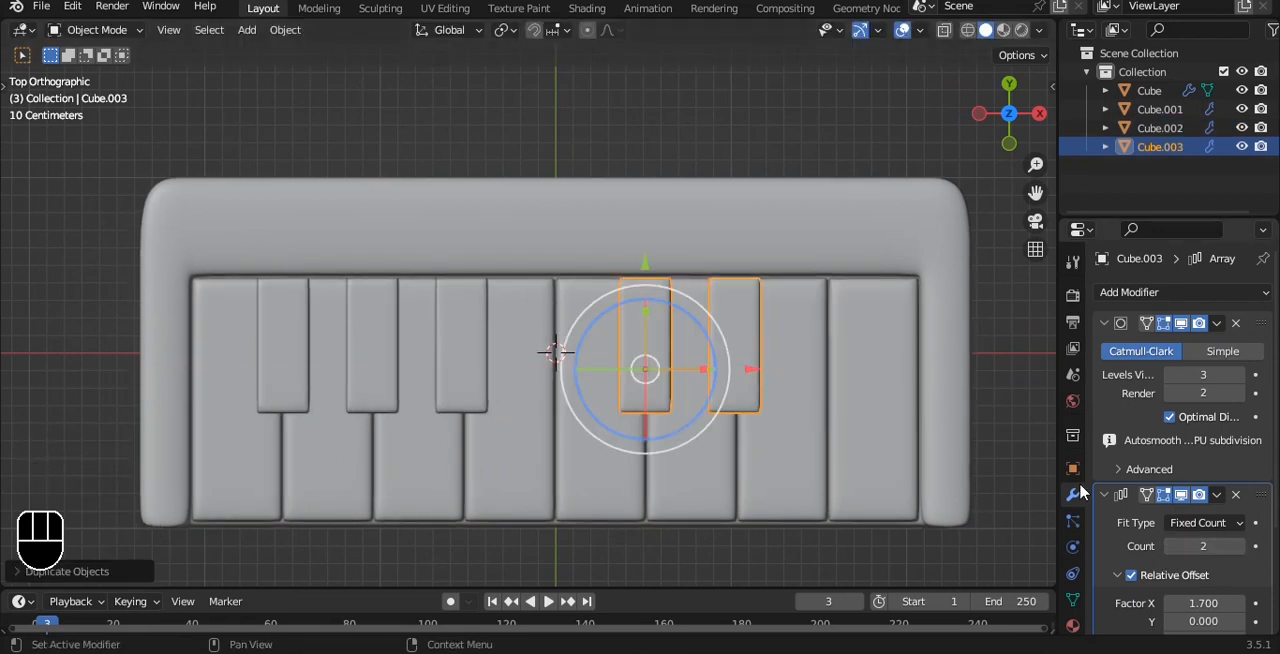
click(1005, 375)
middle_drag(1005, 375, 772, 254)
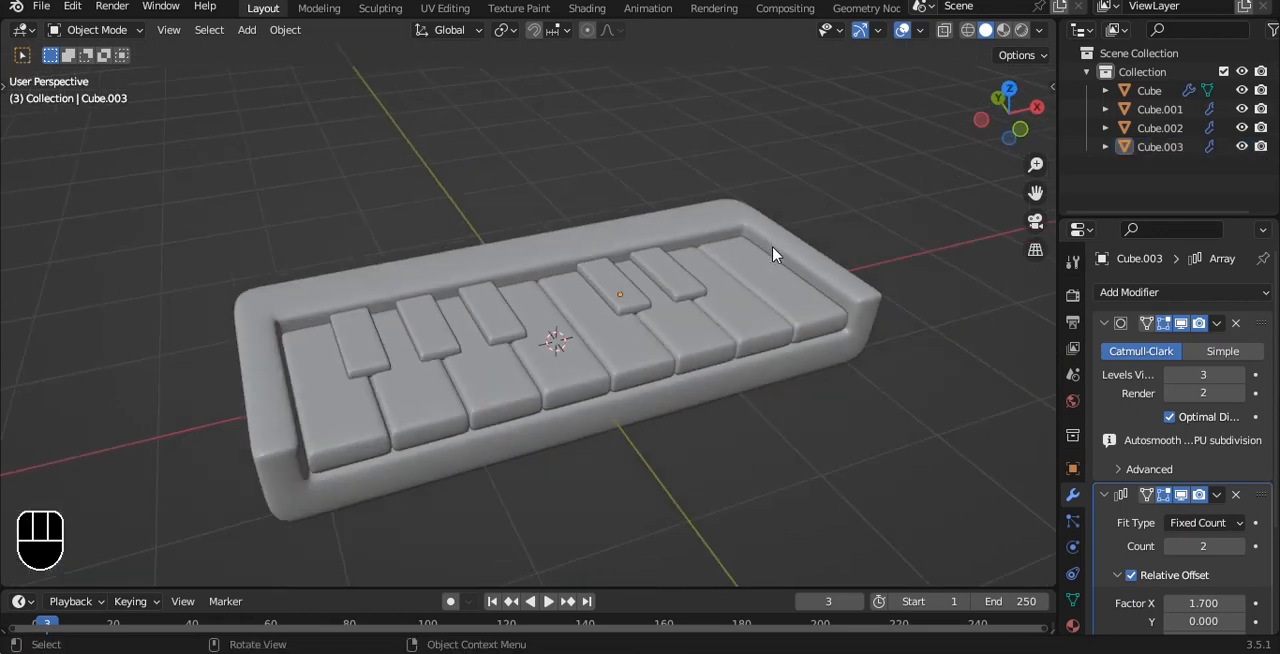
key(ctrl+s)
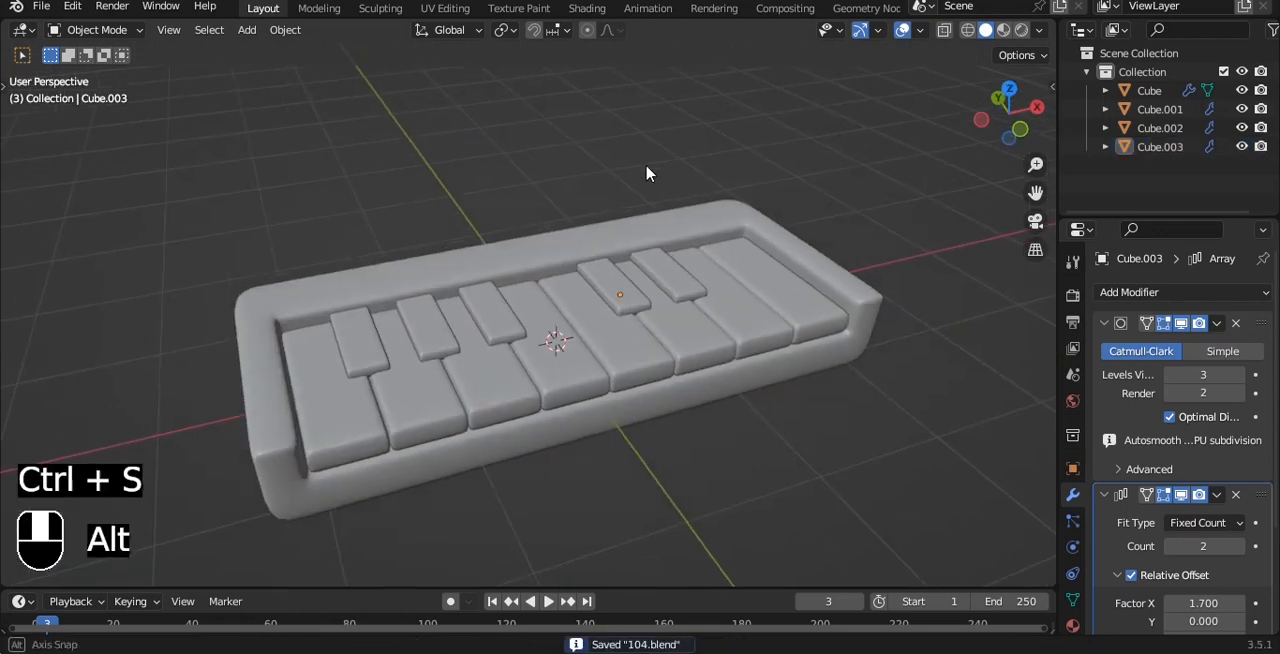
Step: Add a cylinder mesh in top view and scale it down to less than the keyboard body's depth
alt+middle_drag(646, 167, 623, 186)
key(grave)
click(619, 119)
key(shift+a)
mouse_move(618, 120)
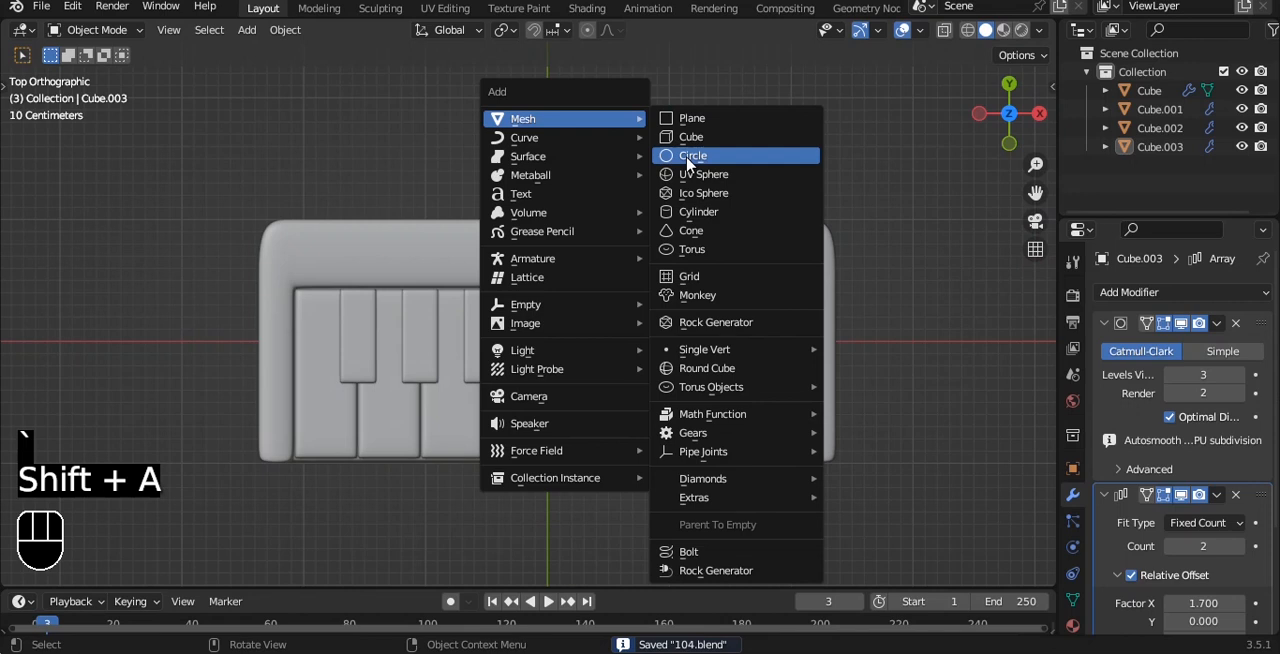
click(713, 214)
key(s)
click(680, 334)
Step: In front view, flatten the cylinder along Z and move it above the right half of the keyboard body
key(grave)
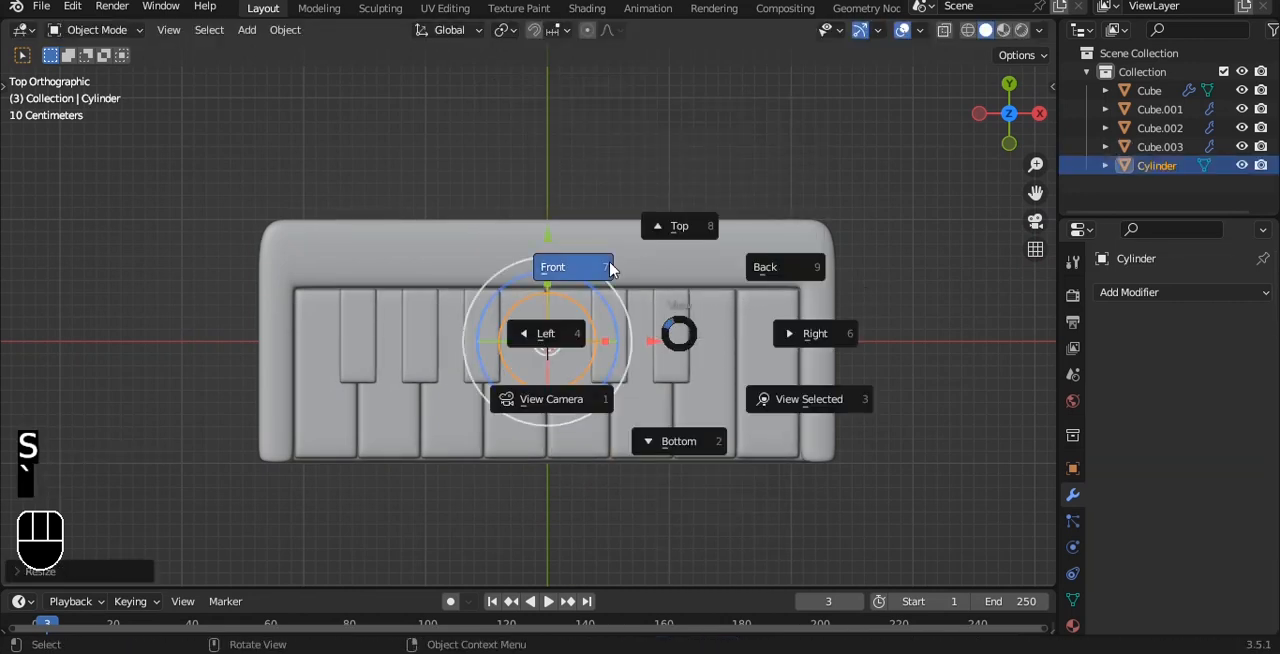
click(551, 266)
key(s)
key(z)
click(634, 329)
key(g)
click(753, 172)
Step: Apply the cylinder's object transform
alt+shift+drag(663, 270, 574, 382)
key(ctrl+a)
click(683, 240)
Step: Bevel the cylinder's top and bottom rim edges by about 0.045 m with 2 segments
scroll(683, 242, up, 5)
middle_drag(683, 244, 675, 262)
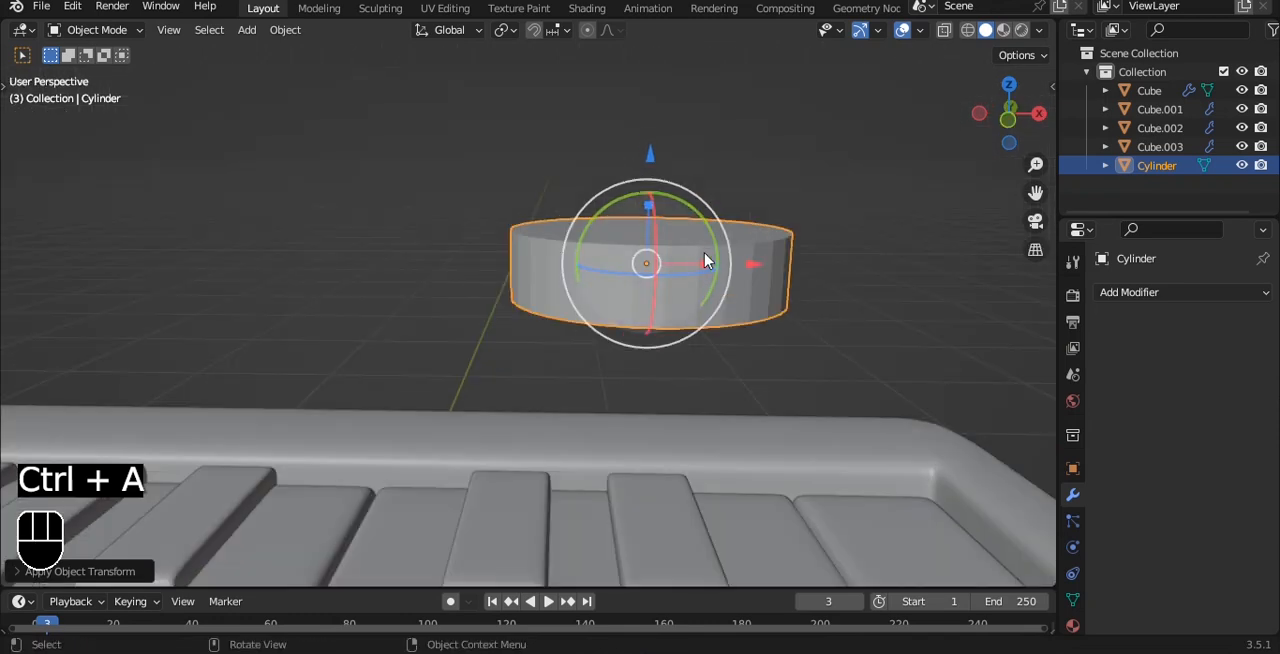
key(2)
click(692, 254)
key(Tab)
key(2)
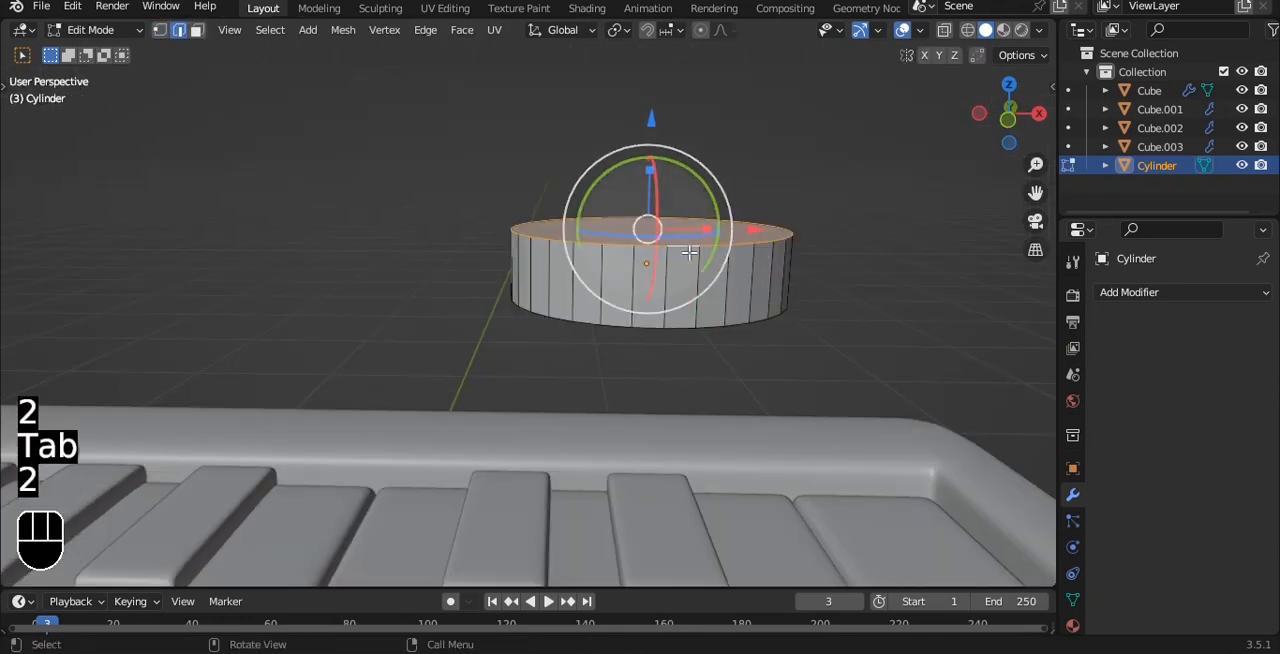
alt+shift+click(671, 334)
key(ctrl+b)
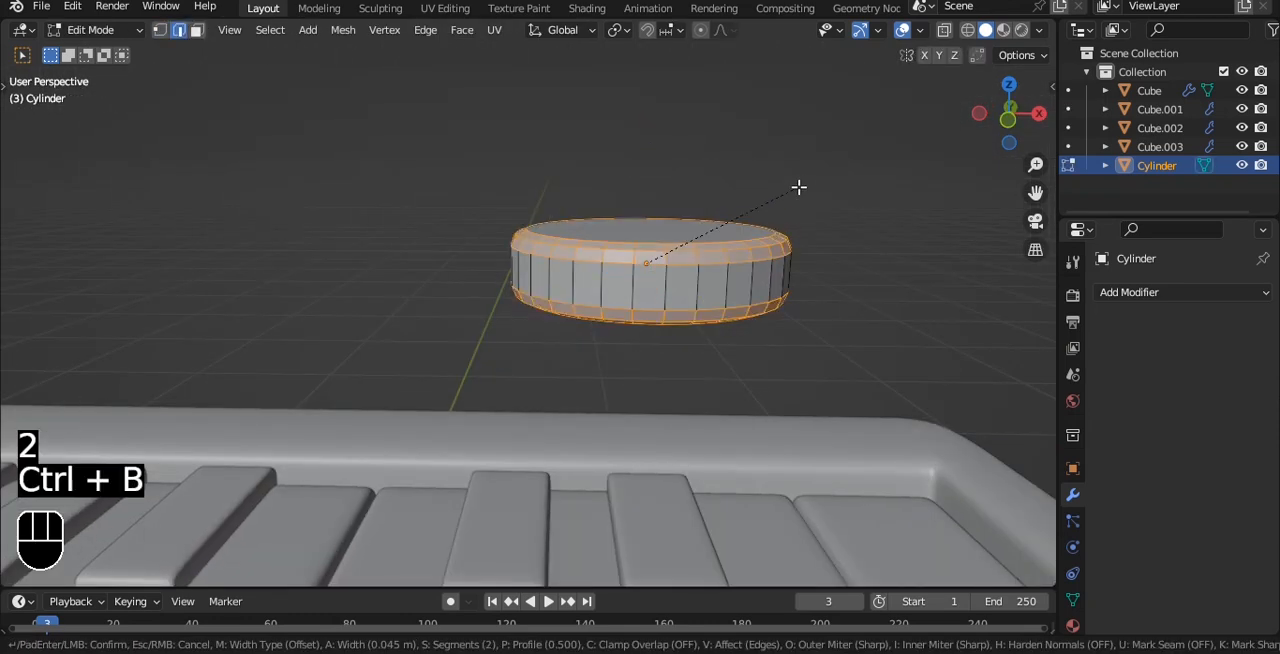
click(798, 186)
Step: Add a level 1 subdivision to the beveled cylinder and apply Shade Auto Smooth
key(Tab)
key(ctrl+1)
right_click(798, 185)
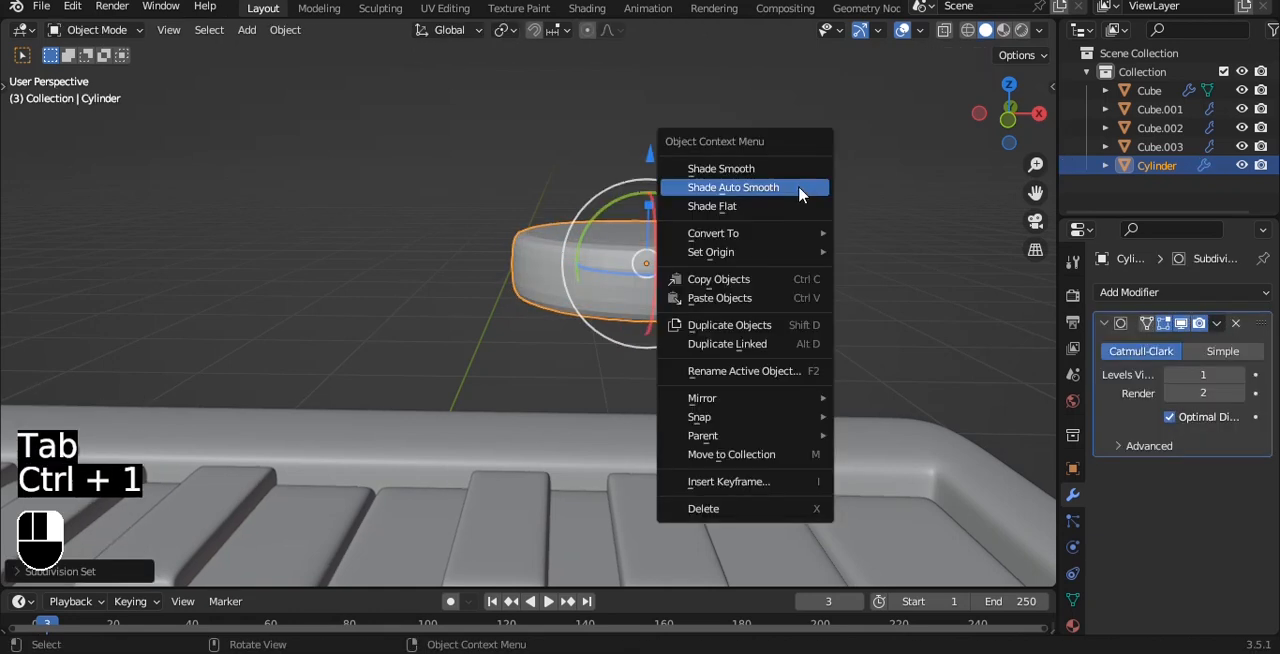
click(800, 193)
Step: In top view, scale the cylinder to about half size and place it on the strip behind the keys, near the body's right end
key(grave)
click(798, 80)
key(g)
key(y)
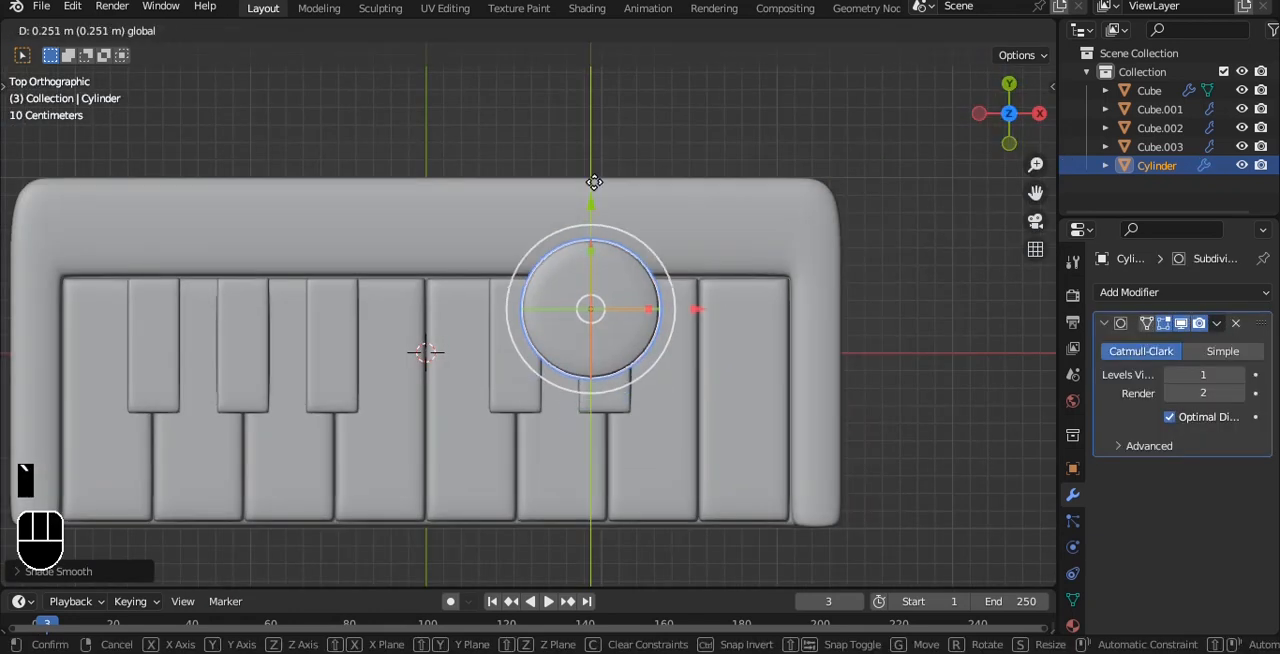
click(594, 118)
key(s)
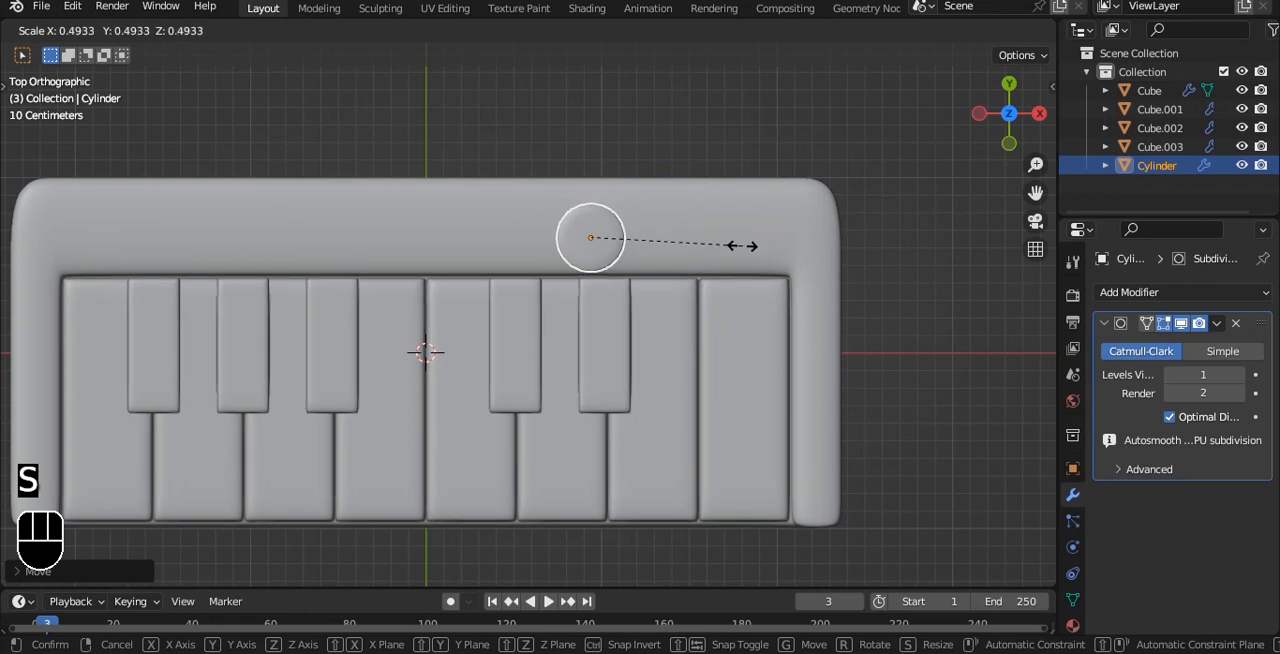
click(742, 246)
drag(699, 239, 842, 240)
Step: Scale the cylinder down further into a small round button and center it across the depth of the rear strip
key(grave)
click(841, 165)
scroll(840, 176, up, 2)
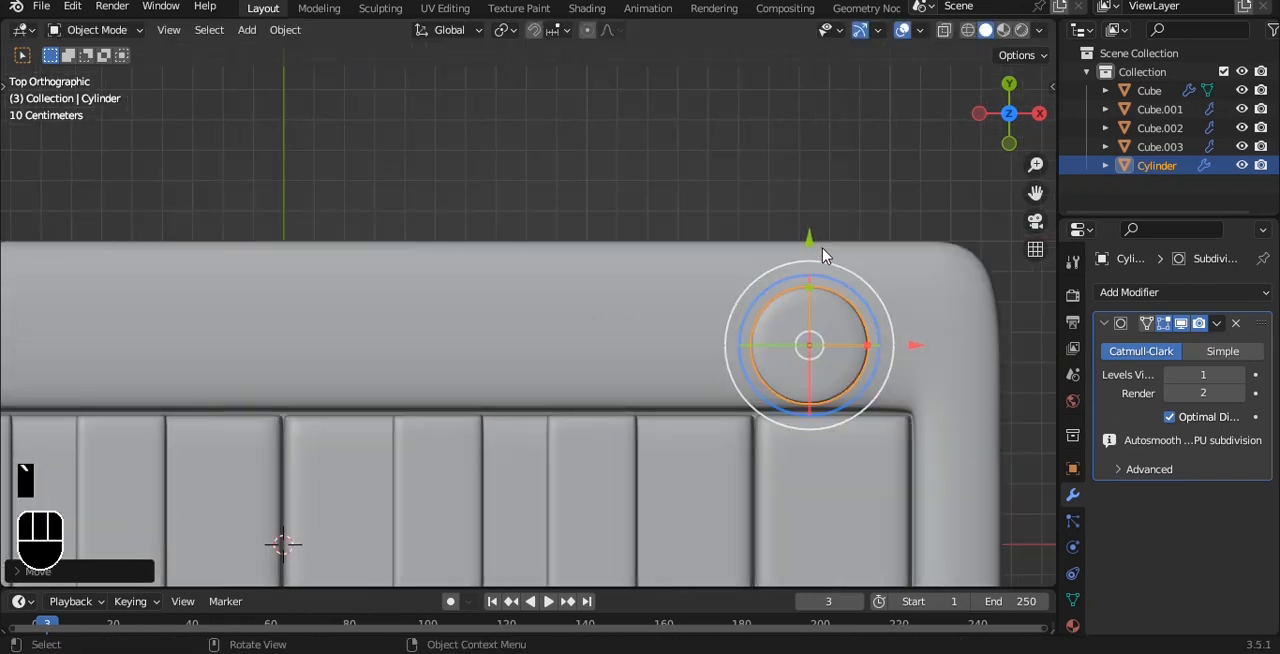
key(s)
click(893, 242)
key(s)
right_click(849, 251)
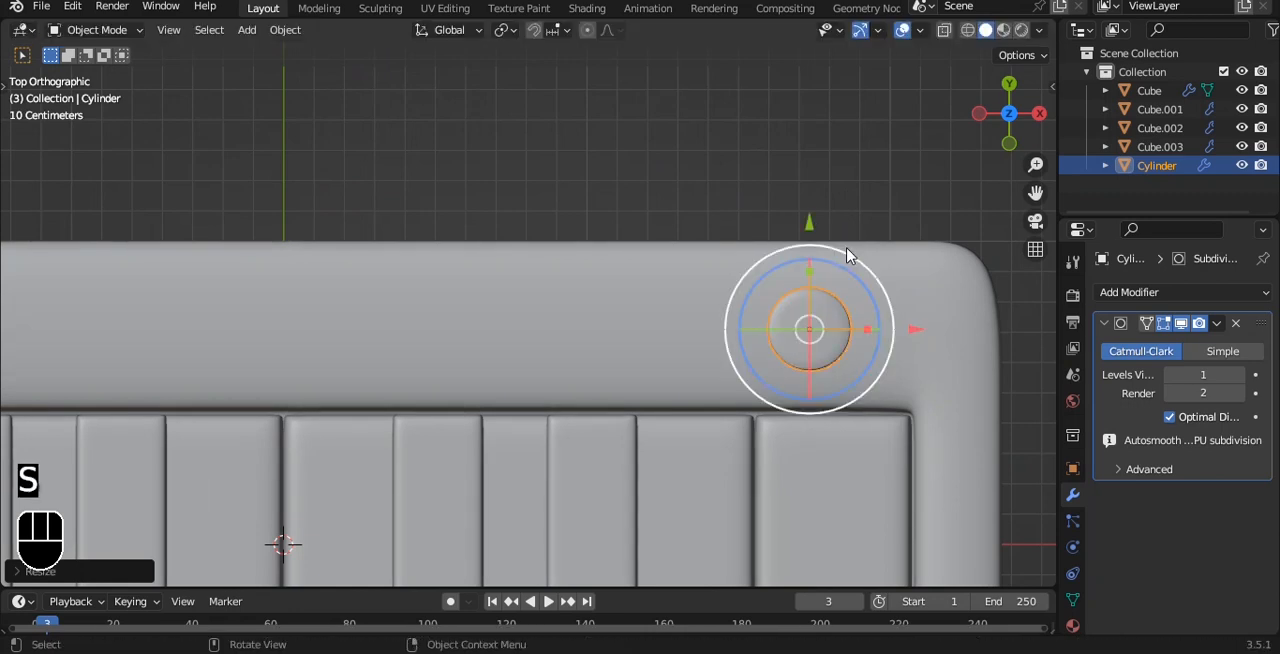
Step: In front view, lower the button along Z until it sits partly embedded in the body's top surface
key(grave)
click(803, 197)
shift+middle_drag(870, 240, 780, 200)
drag(737, 114, 747, 364)
shift+middle_drag(764, 381, 724, 250)
scroll(736, 317, up, 4)
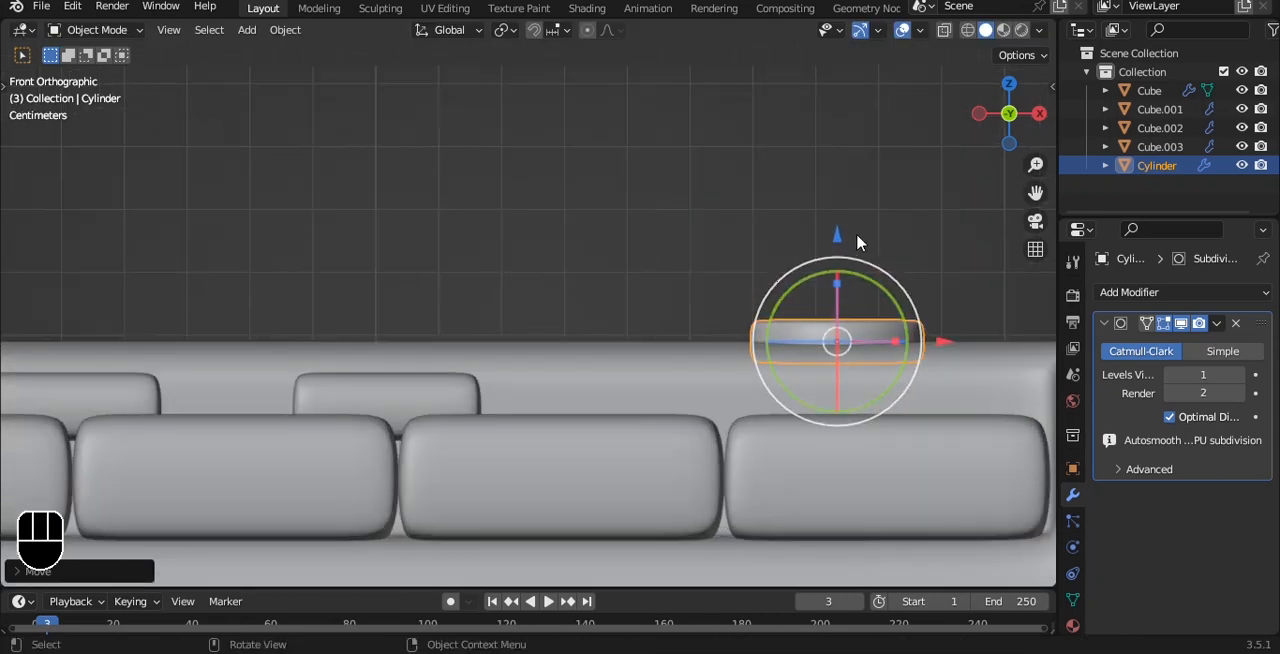
drag(857, 240, 840, 238)
scroll(837, 238, down, 2)
Step: Duplicate the button's mesh within the same object about 0.3 m to the left along X
key(Tab)
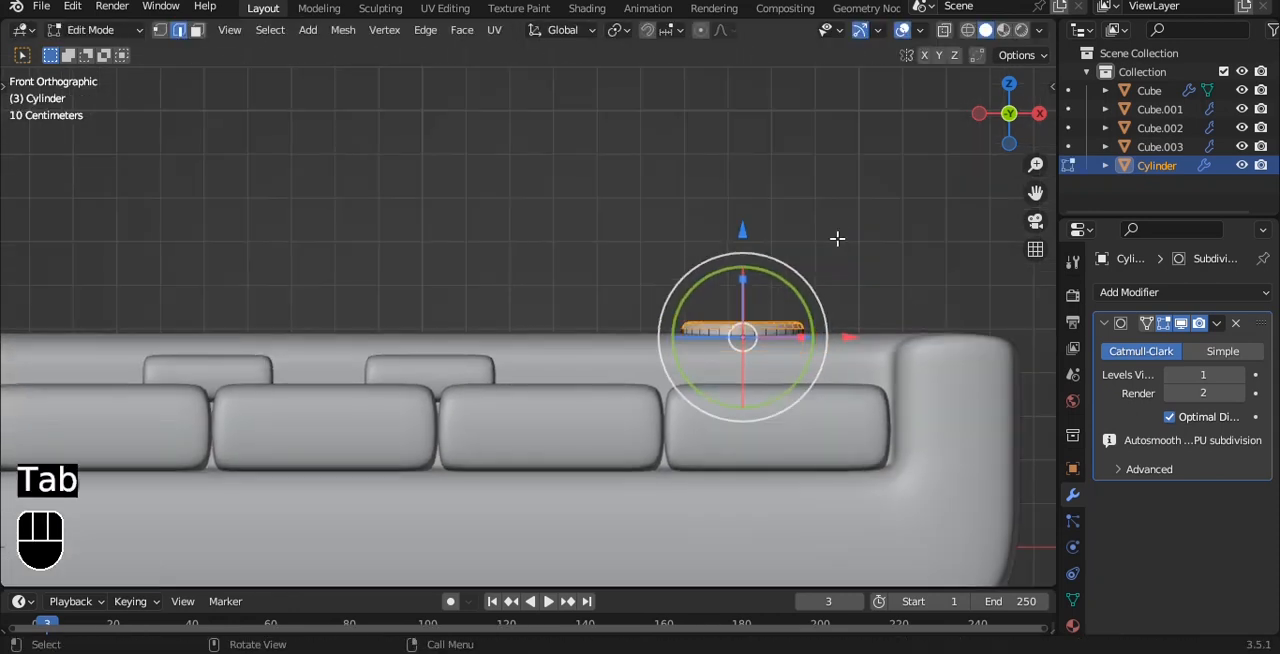
key(a)
key(a)
key(shift+d)
key(x)
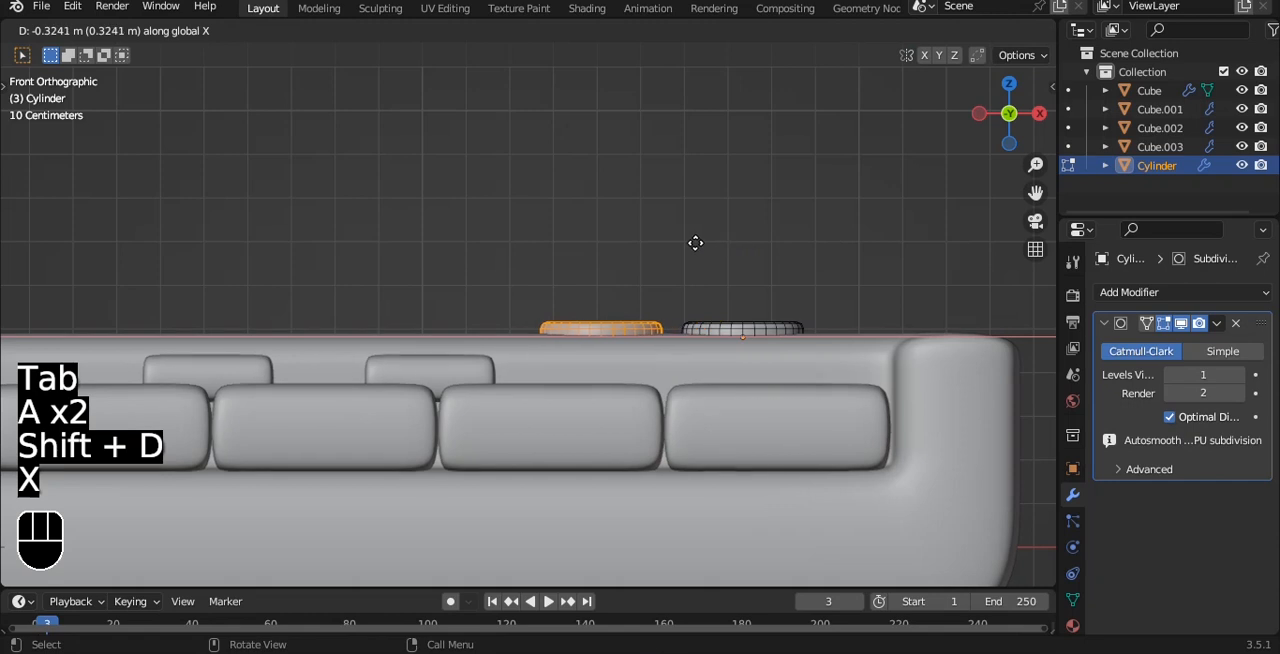
click(688, 236)
key(Tab)
scroll(654, 234, down, 3)
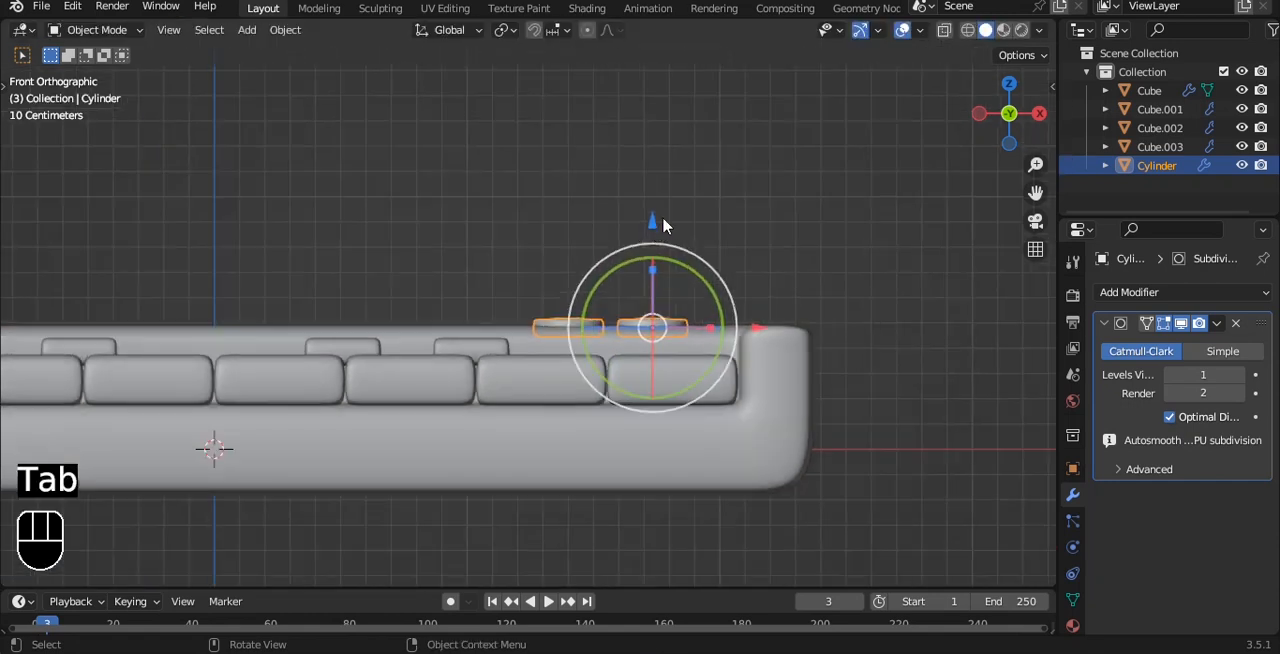
alt+middle_drag(663, 226, 665, 305)
key(grave)
click(690, 317)
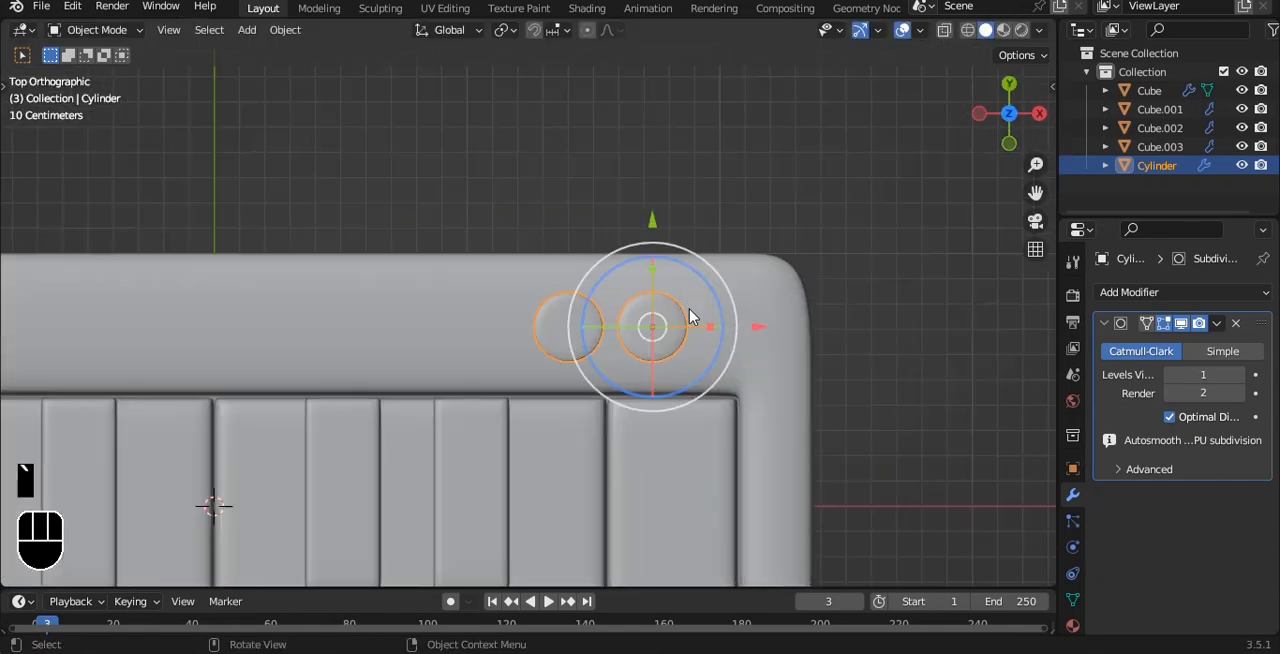
Step: Inset the keyboard body's top face behind the keys by about 0.06 m
click(721, 215)
scroll(592, 463, down, 4)
click(512, 322)
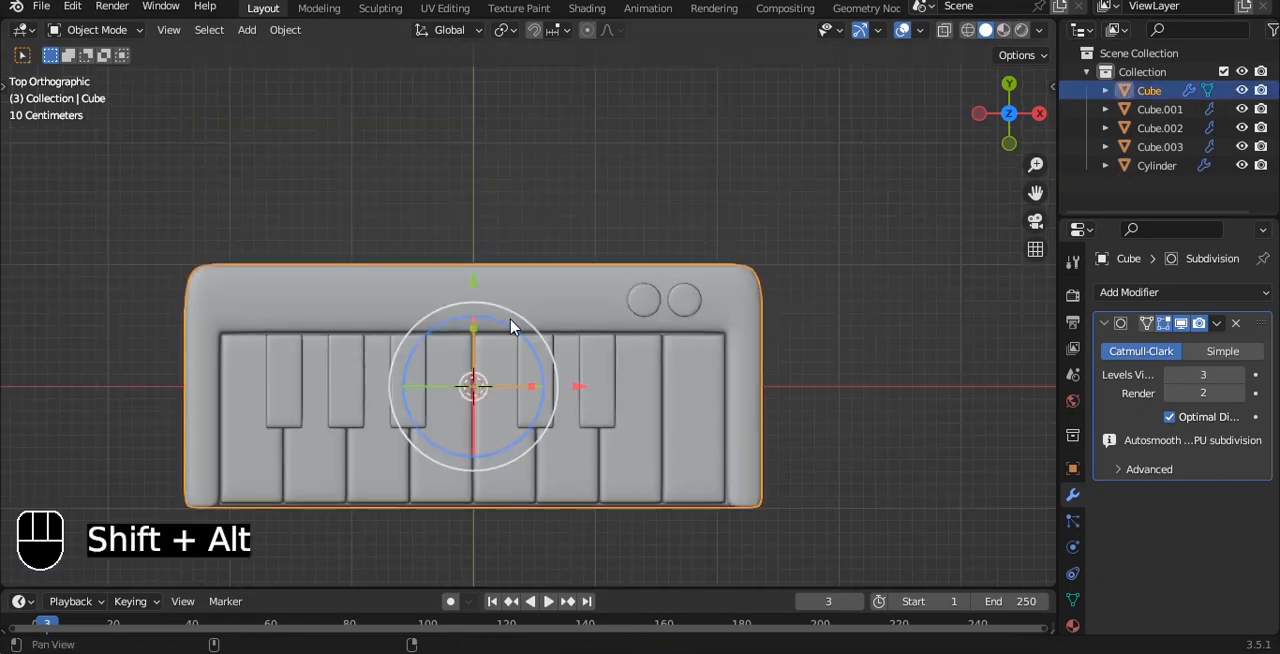
alt+shift+drag(512, 322, 574, 334)
scroll(573, 316, up, 3)
key(Tab)
click(565, 302)
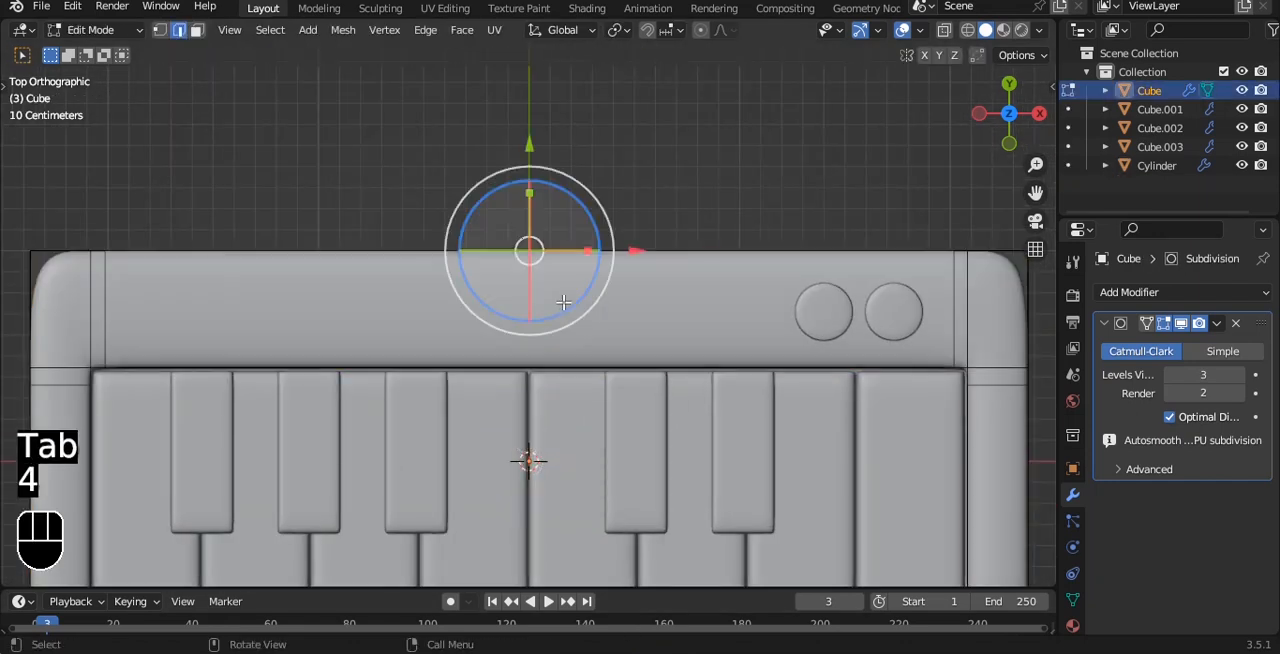
key(3)
click(571, 309)
key(i)
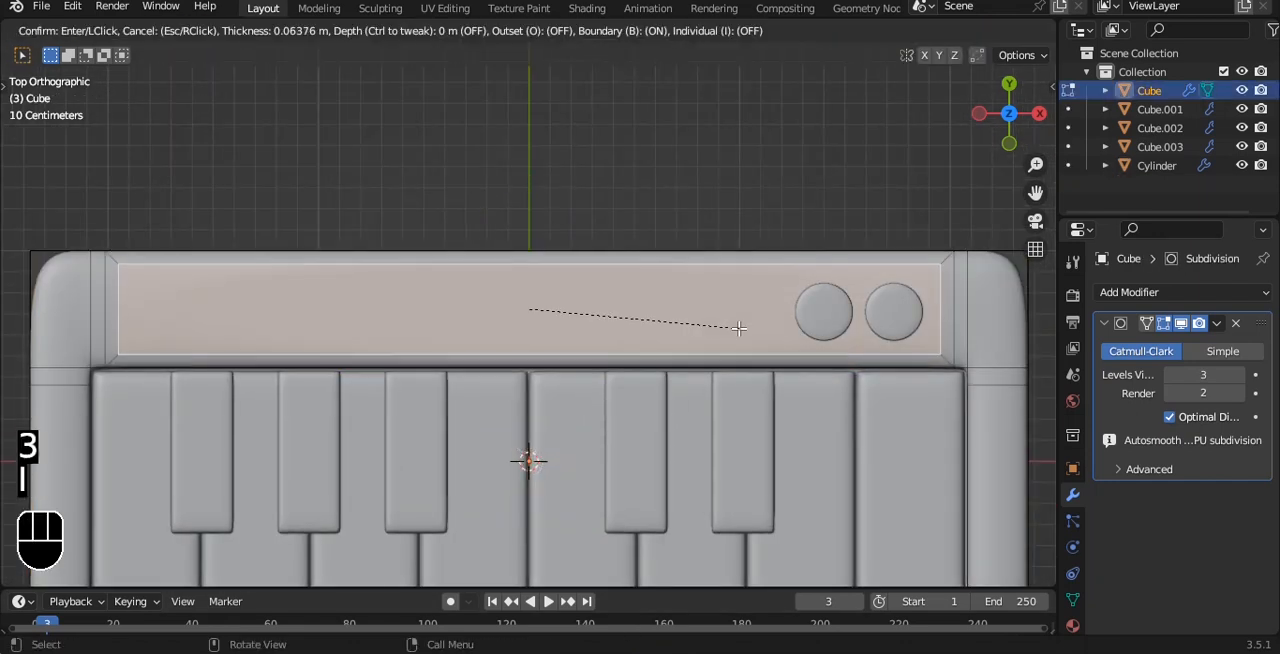
click(734, 323)
Step: Scale the inset face along X to about a quarter of its width
key(s)
key(x)
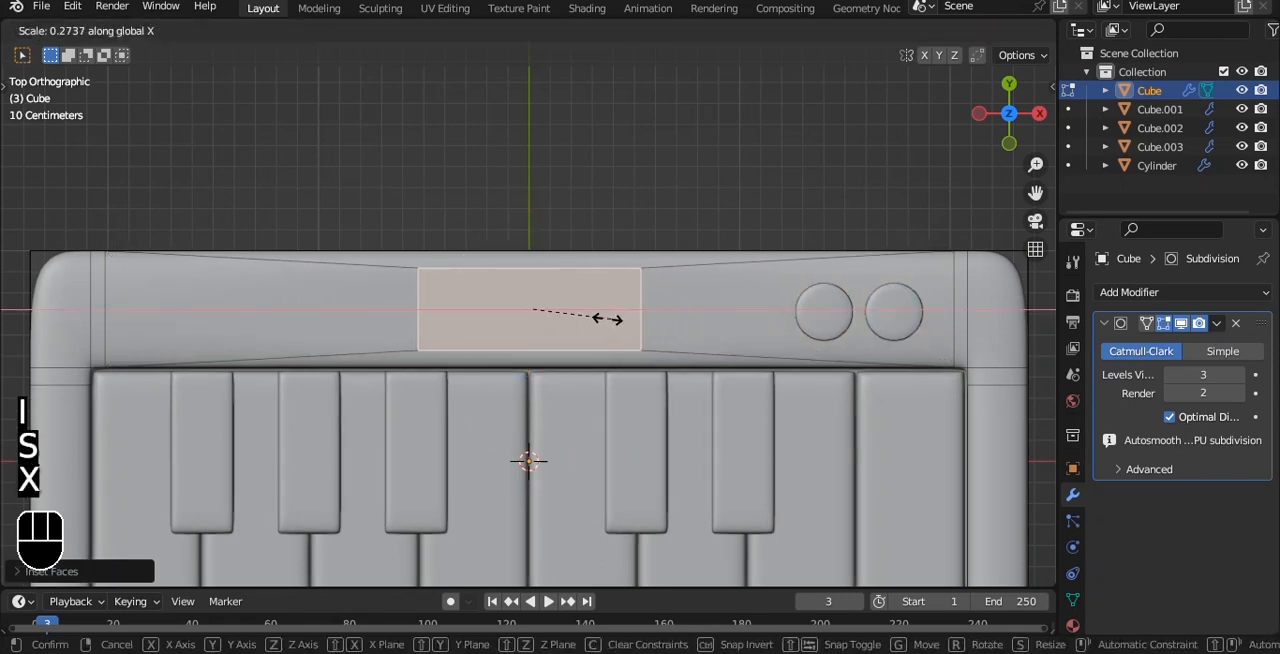
click(600, 318)
Step: Extrude the narrowed face slightly down into the body and inset it to form an oval recess
alt+drag(673, 282, 704, 166)
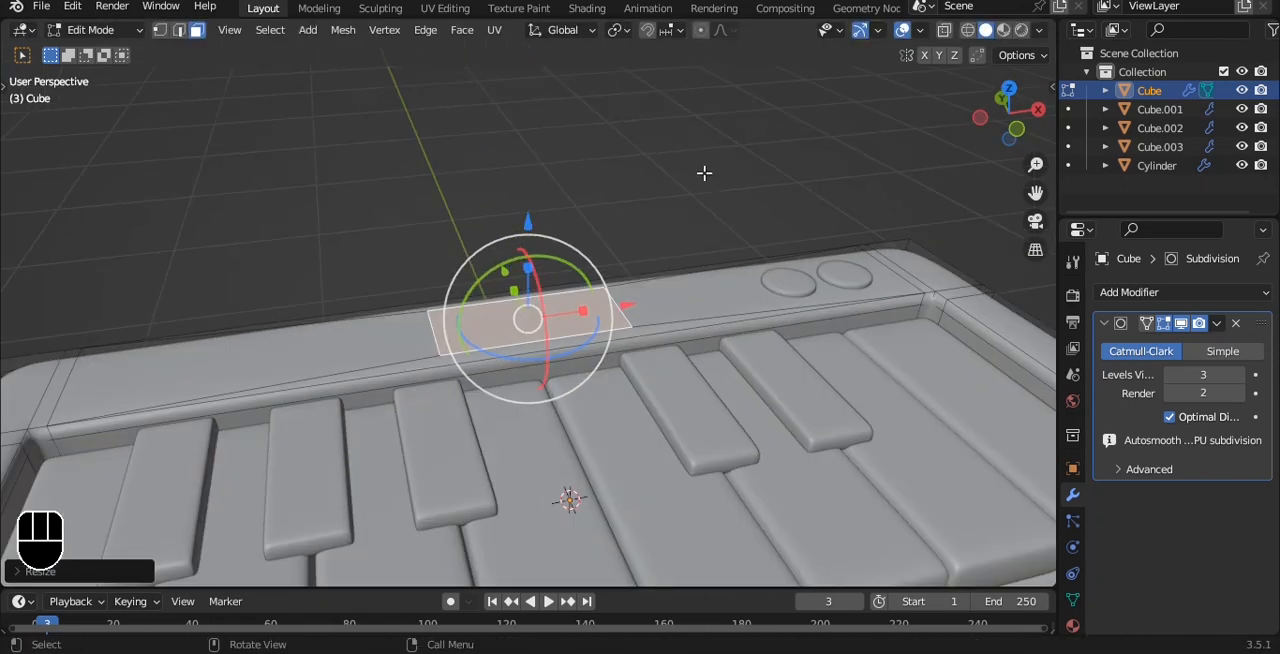
scroll(659, 207, up, 4)
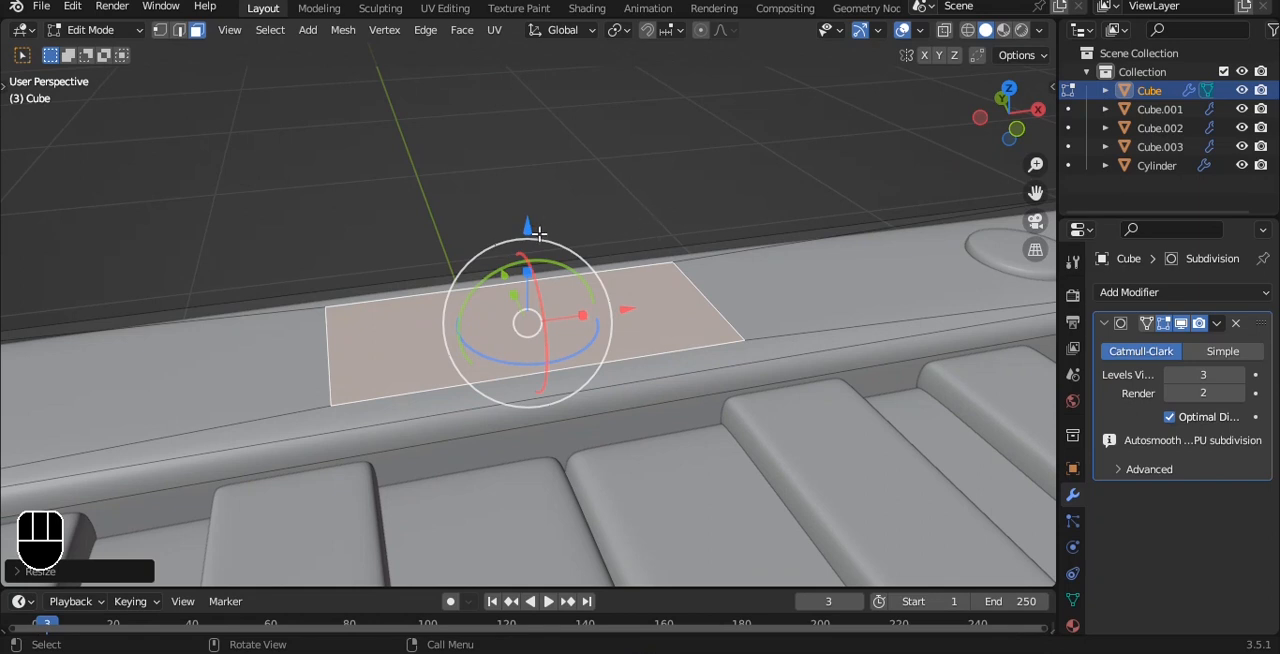
drag(529, 222, 637, 209)
key(ctrl+z)
key(e)
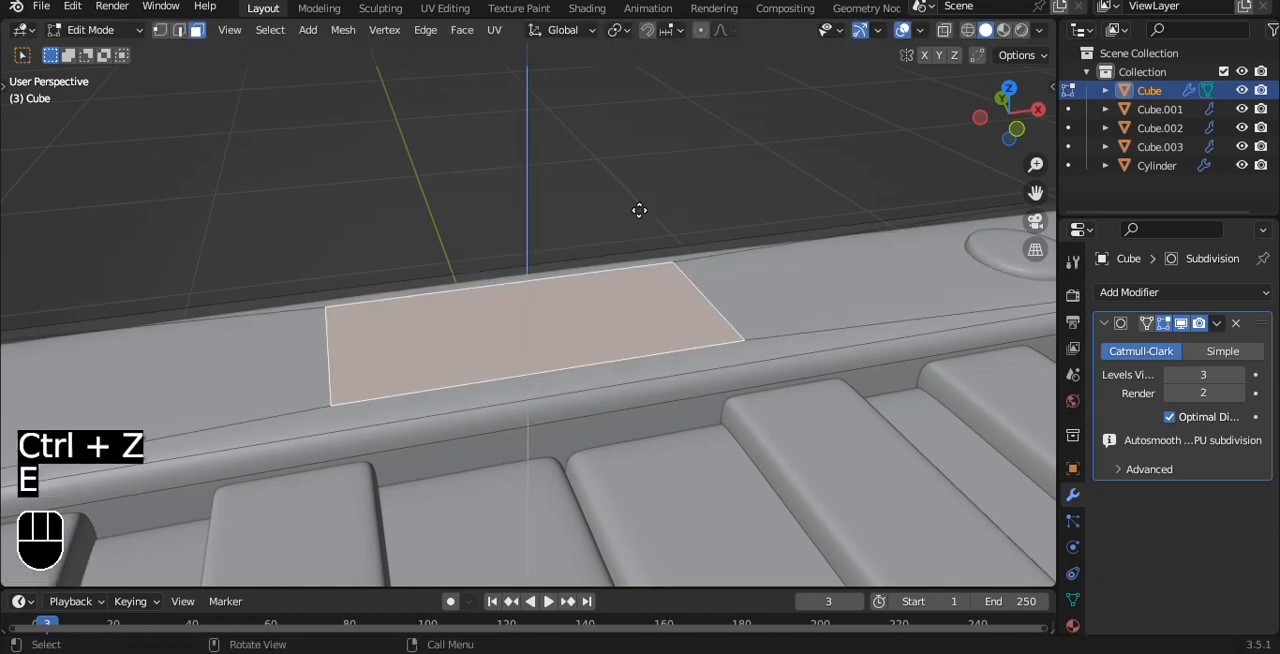
click(639, 218)
middle_drag(717, 149, 712, 293)
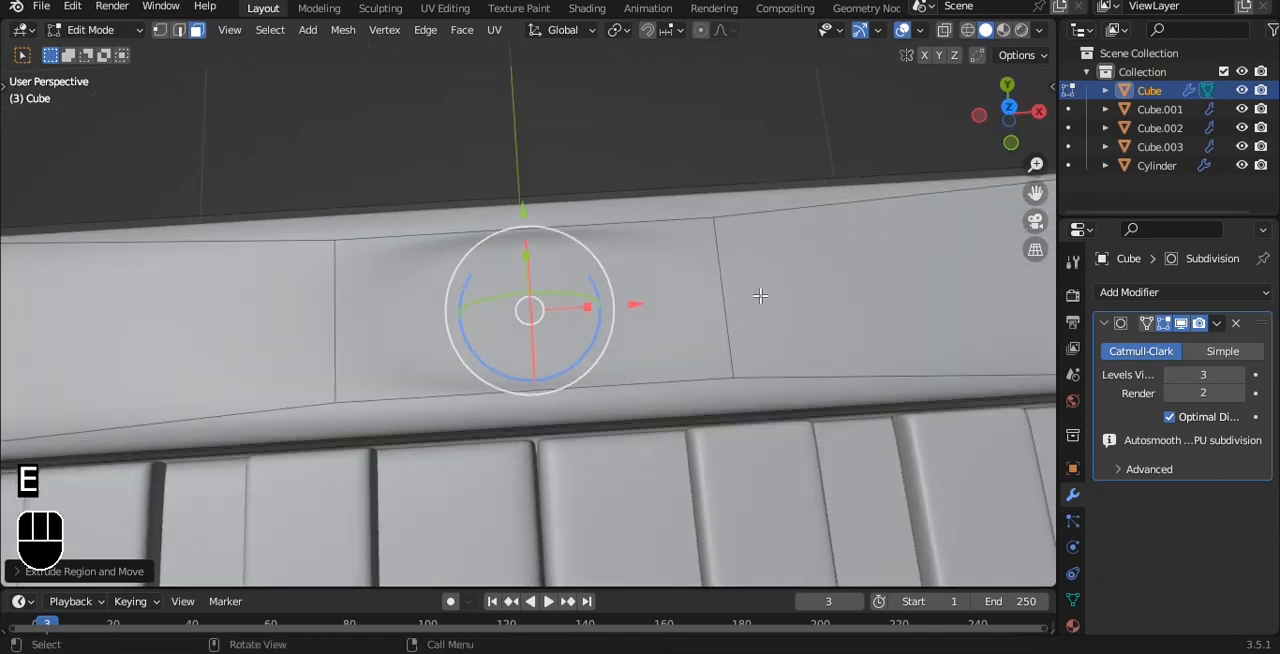
key(i)
click(729, 298)
key(Tab)
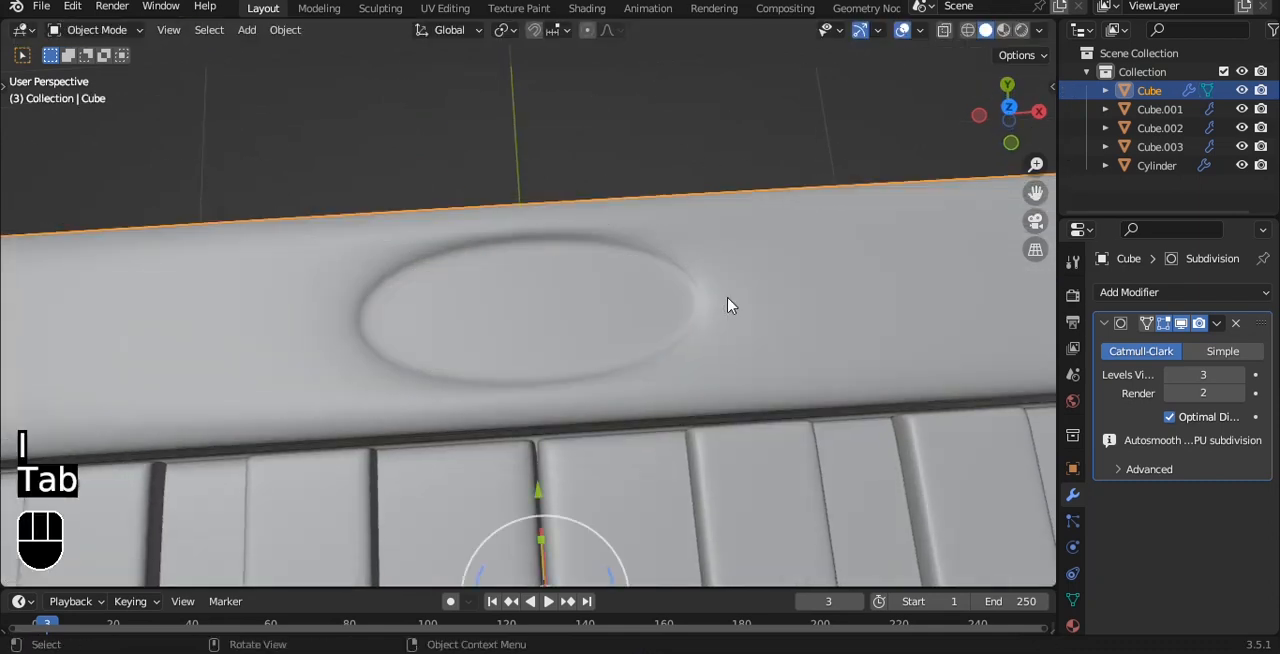
Step: Examine the body's oval recess from the front in X-ray display
scroll(729, 302, down, 4)
click(703, 206)
middle_drag(703, 208, 665, 242)
key(grave)
click(560, 179)
scroll(647, 282, up, 1)
key(alt+z)
scroll(647, 284, up, 3)
key(Tab)
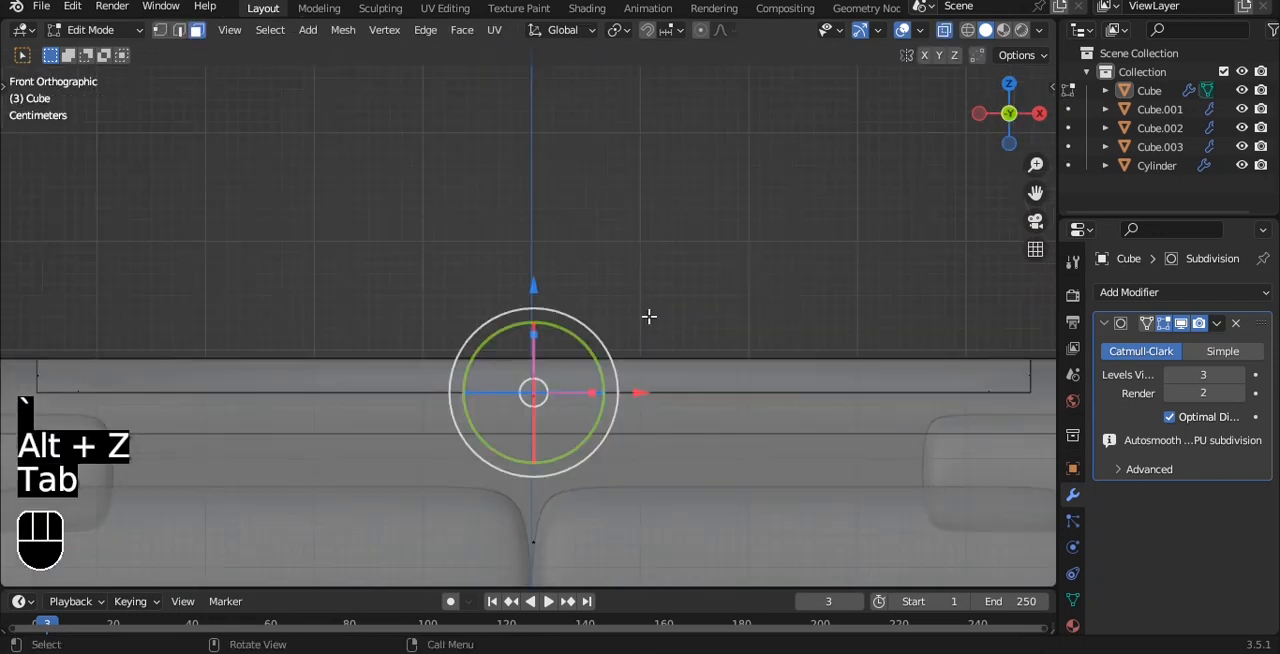
key(Tab)
key(alt+z)
scroll(650, 320, down, 4)
Step: Save the file and, in top view, duplicate the pair of round buttons along X to the left half of the rear strip
middle_drag(651, 323, 583, 337)
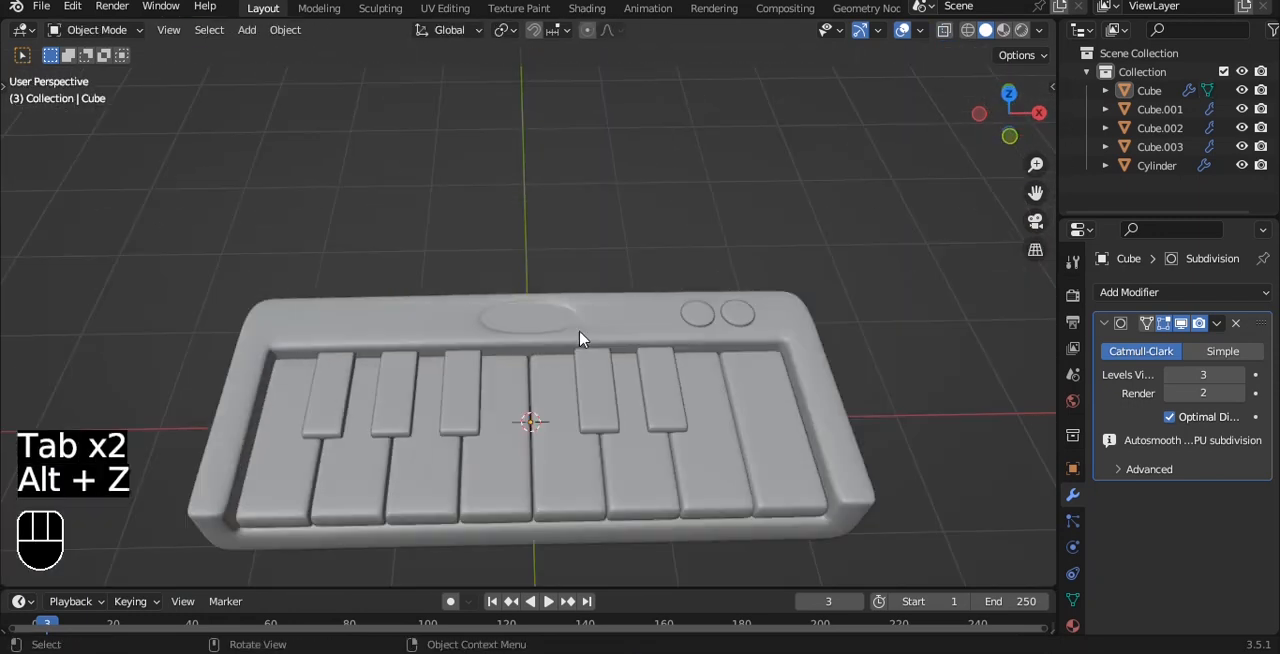
key(ctrl+s)
alt+drag(560, 308, 549, 345)
scroll(560, 308, up, 4)
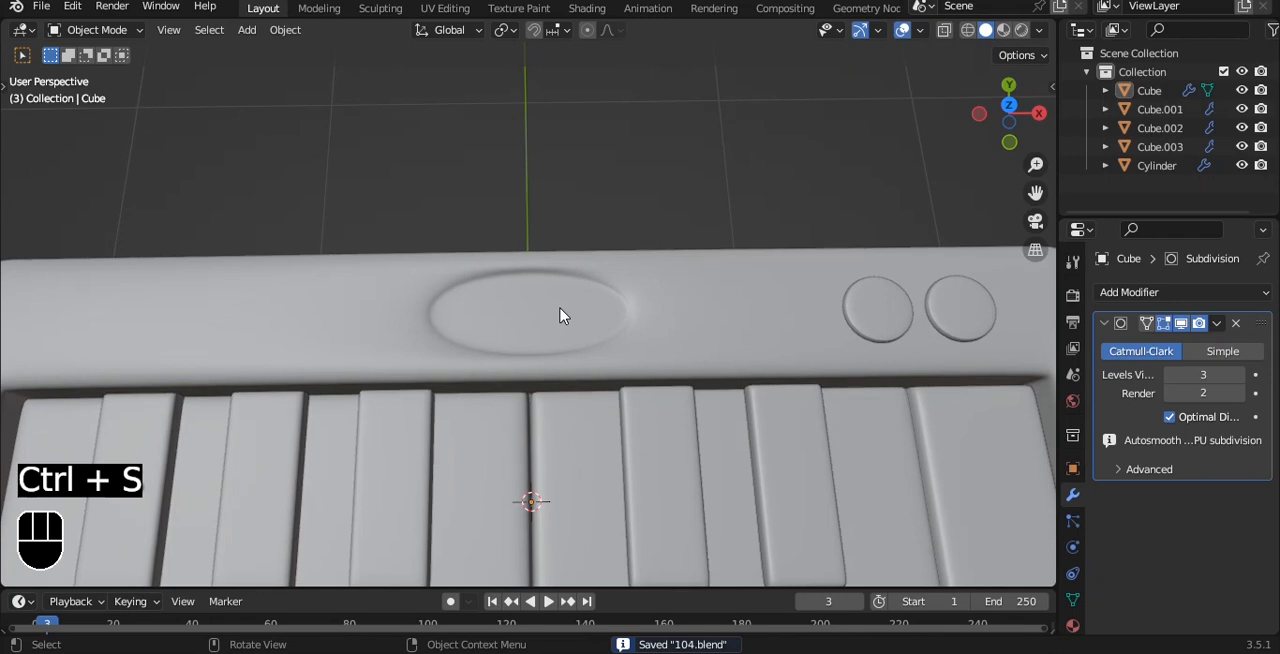
key(grave)
click(563, 246)
click(866, 311)
key(shift+d)
key(x)
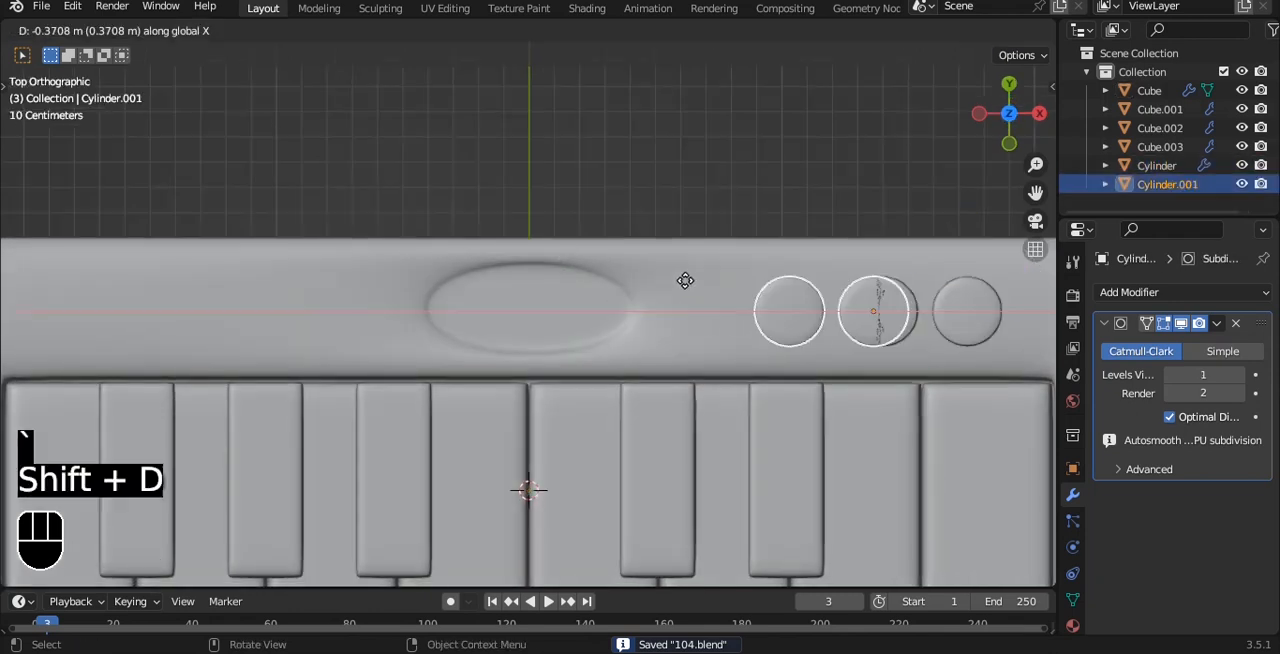
click(160, 284)
Step: Move the copied button pair about 0.31 m further left along X
alt+shift+drag(355, 238, 490, 218)
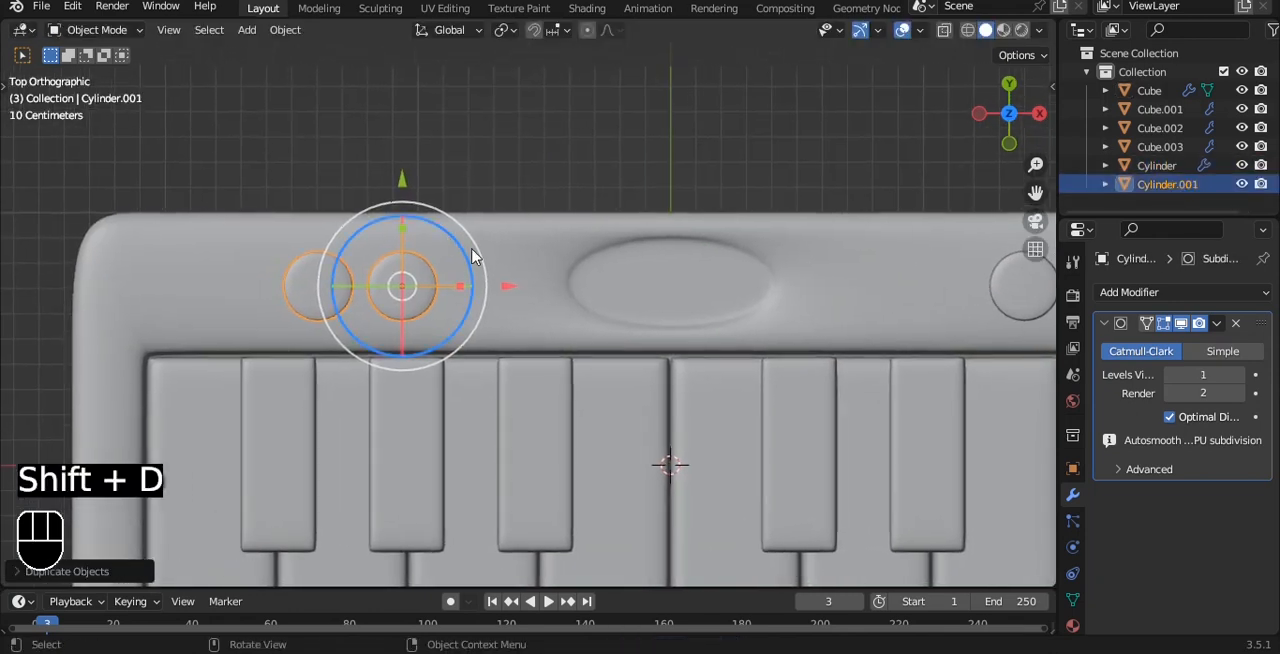
scroll(480, 270, up, 1)
scroll(491, 291, down, 4)
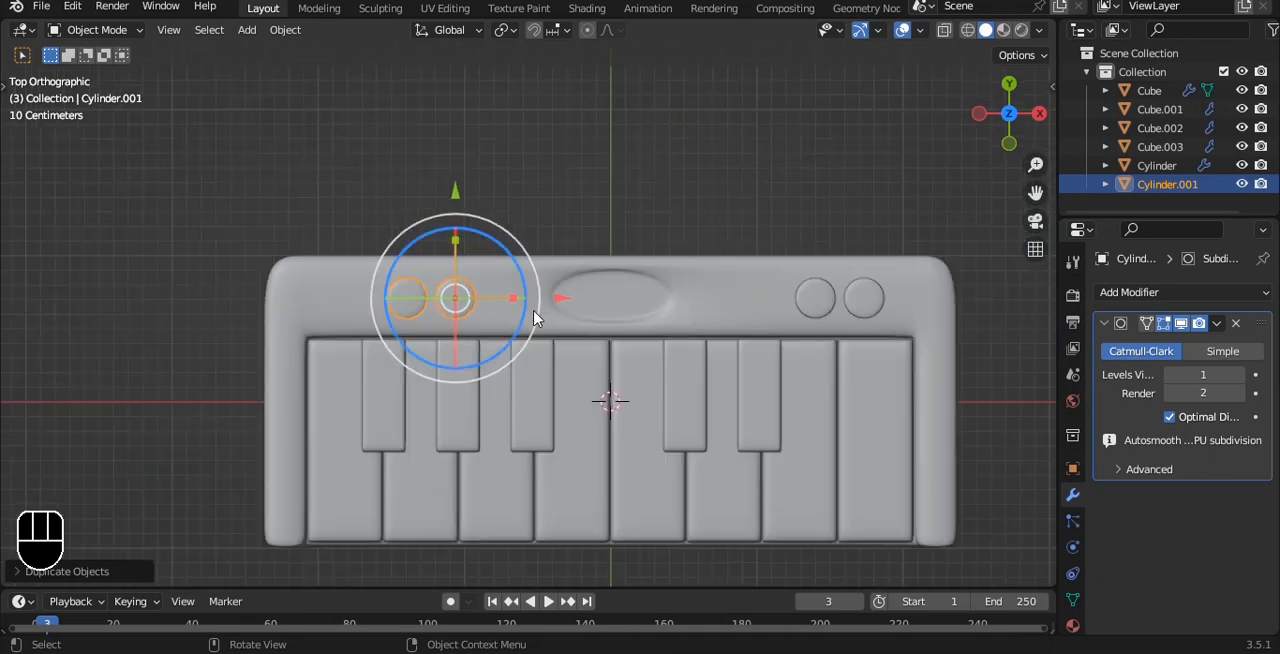
key(g)
key(x)
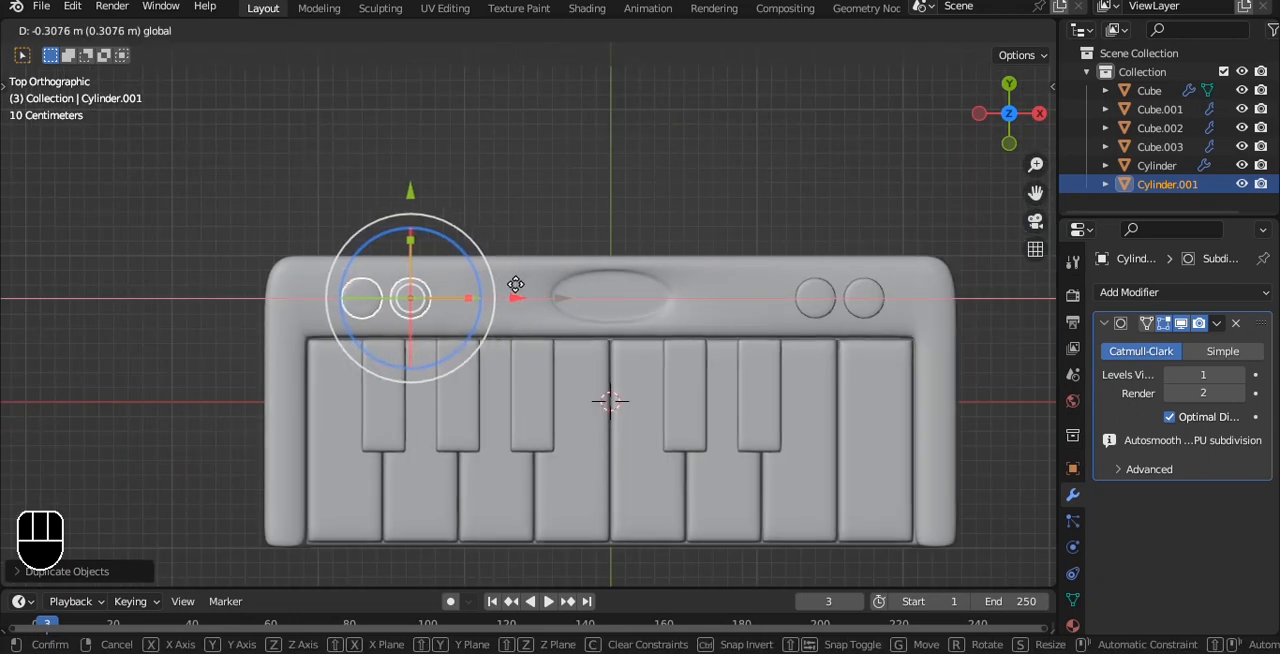
click(515, 285)
Step: Duplicate the left button pair about 0.85 m along X toward the oval recess
scroll(530, 262, up, 2)
key(shift+d)
key(x)
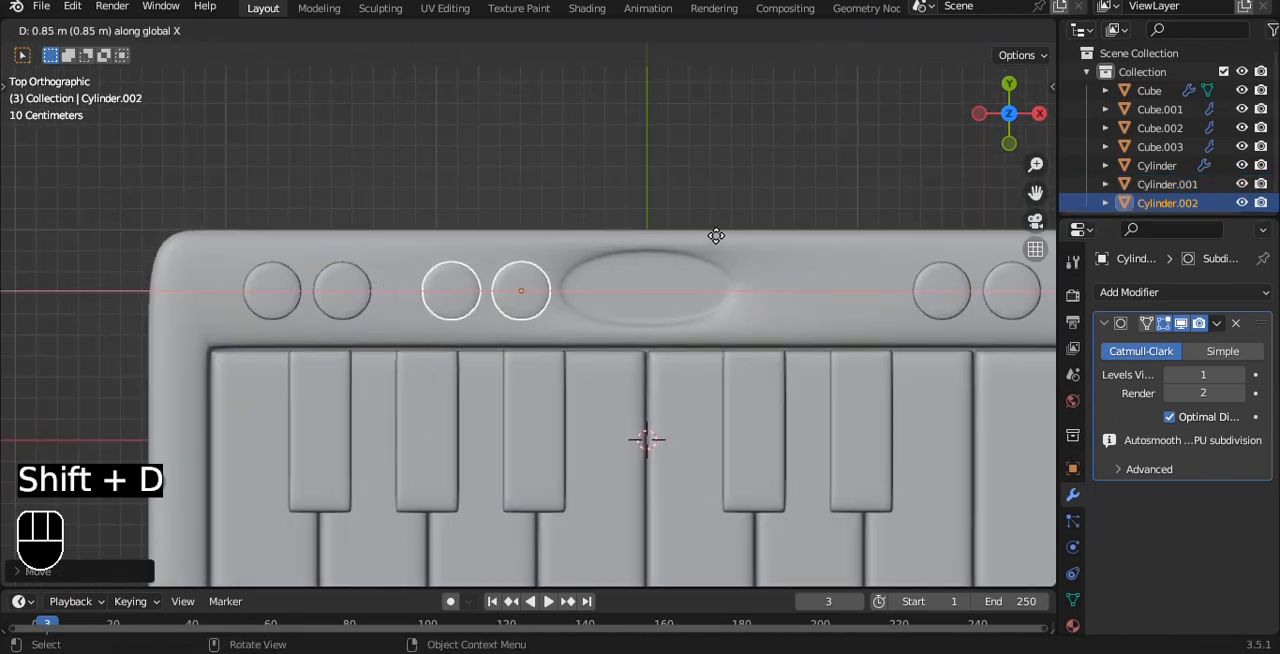
click(716, 236)
Step: Delete the left button's mesh from the new pair, keeping only the one beside the oval recess
key(Tab)
scroll(542, 254, up, 1)
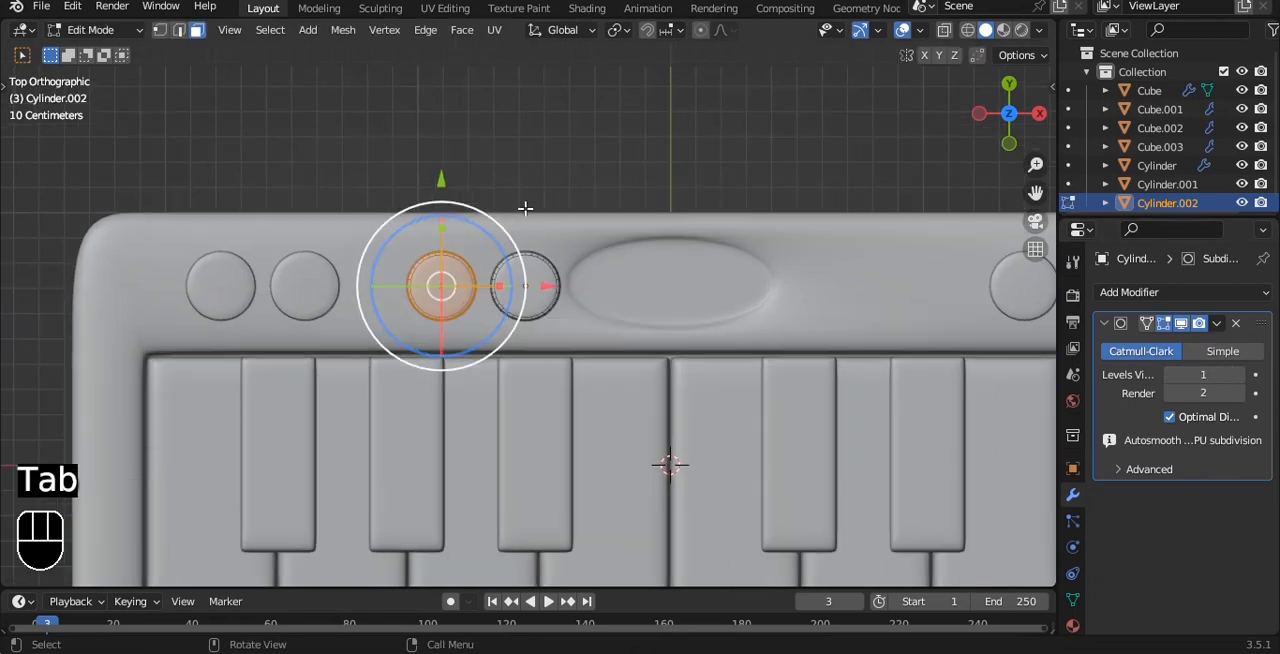
key(x)
click(592, 226)
key(Tab)
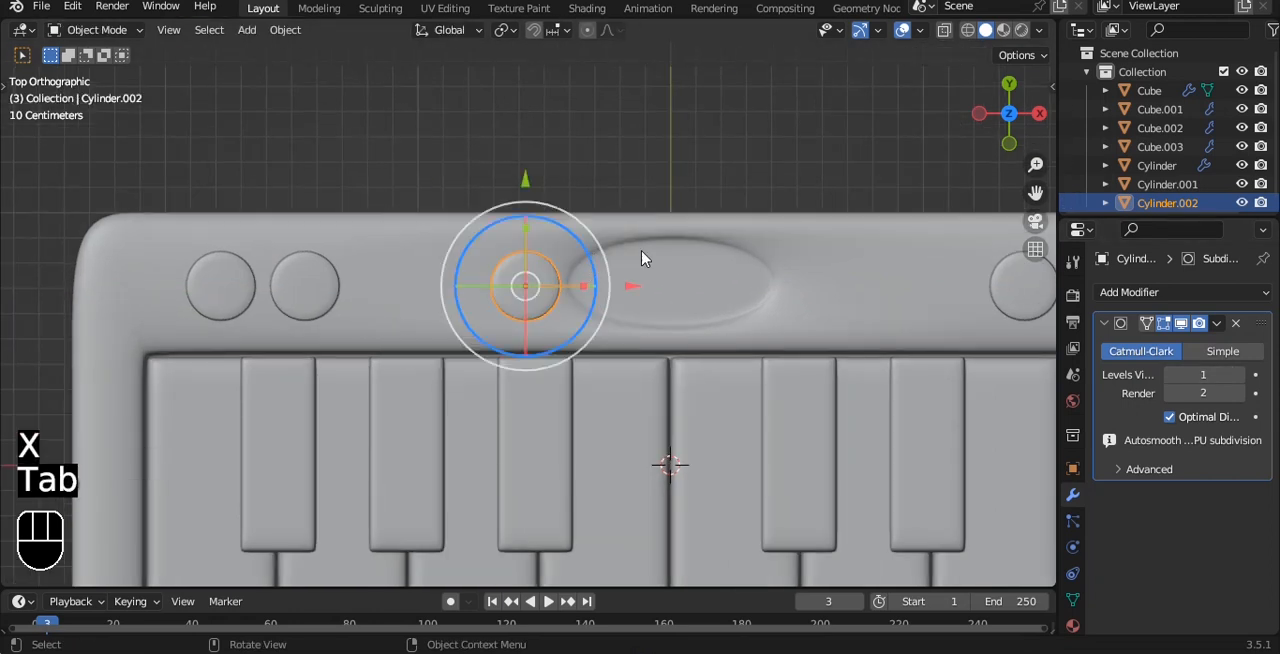
Step: Scale the remaining button down to less than half size and move it along Y toward the body's rear edge
key(s)
click(592, 279)
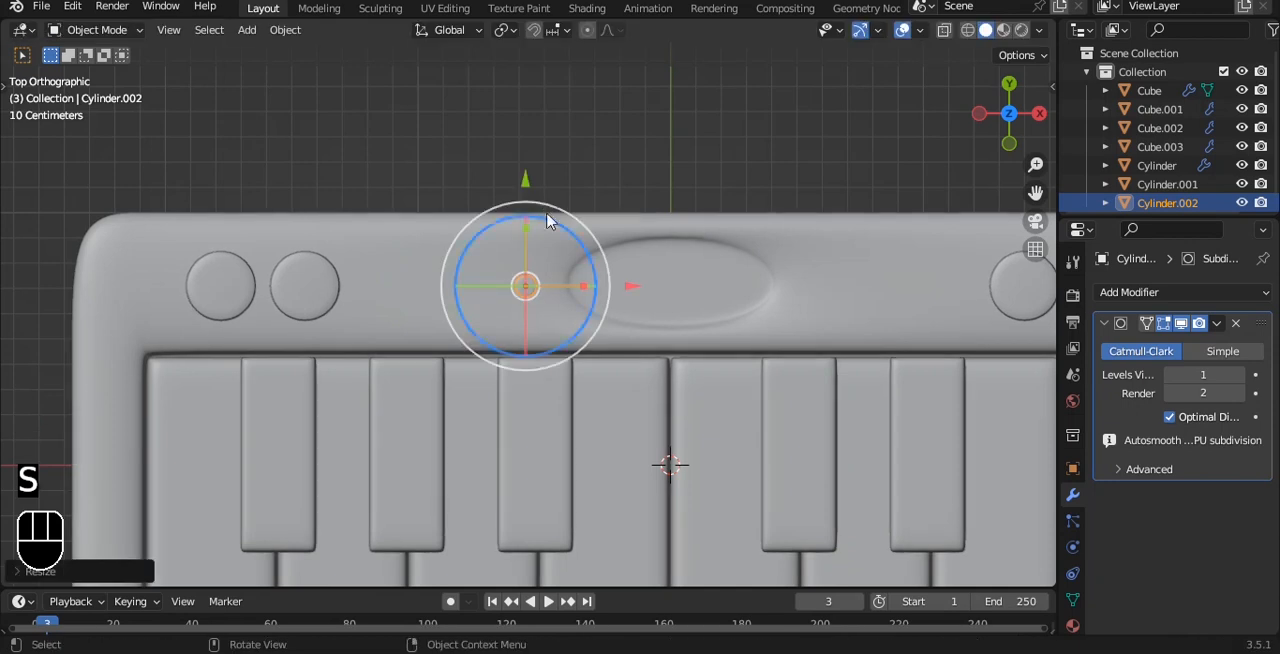
drag(525, 178, 522, 143)
Step: In front view, raise the small button along Z so it protrudes slightly above the body's top surface
key(grave)
click(592, 142)
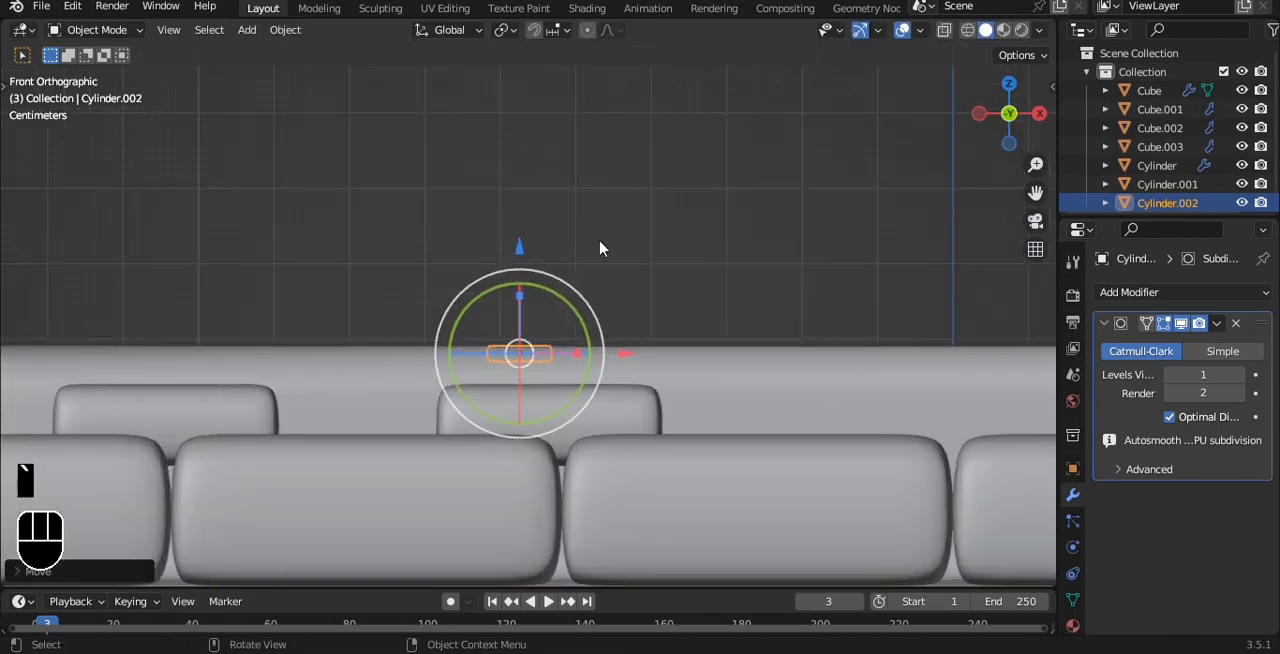
scroll(600, 249, up, 2)
drag(514, 262, 517, 260)
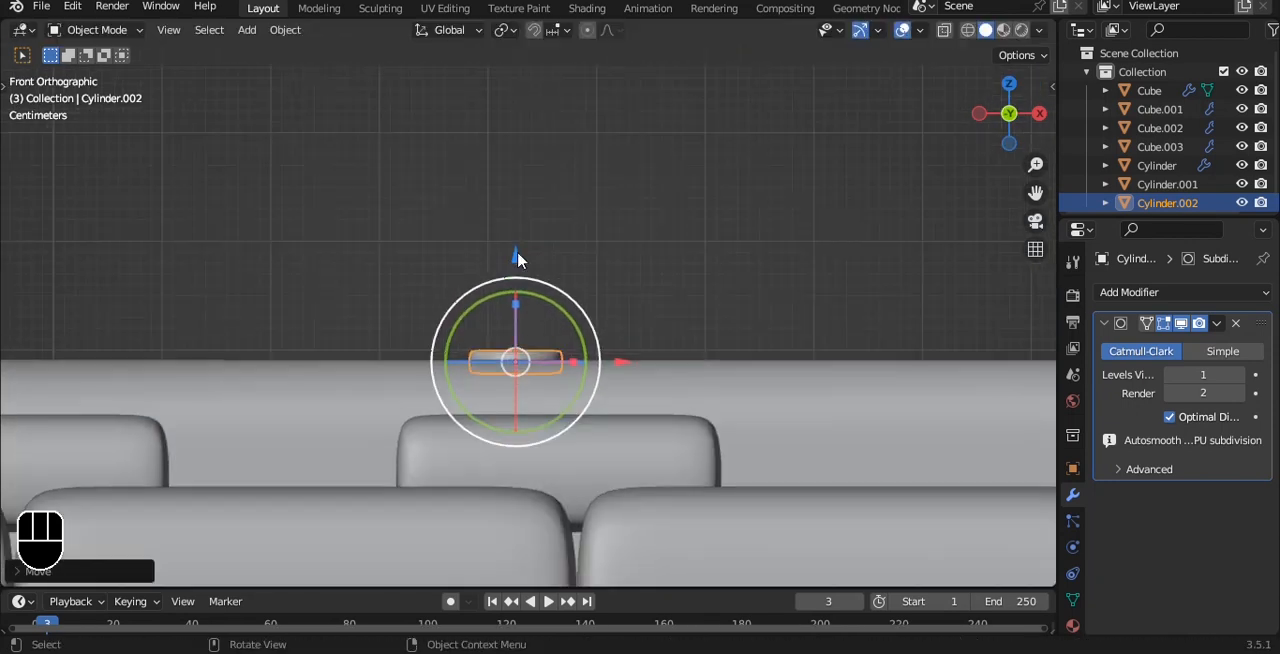
Step: Switch to the top view and save the file
scroll(517, 260, down, 2)
scroll(517, 260, up, 2)
key(grave)
click(600, 190)
key(ctrl+s)
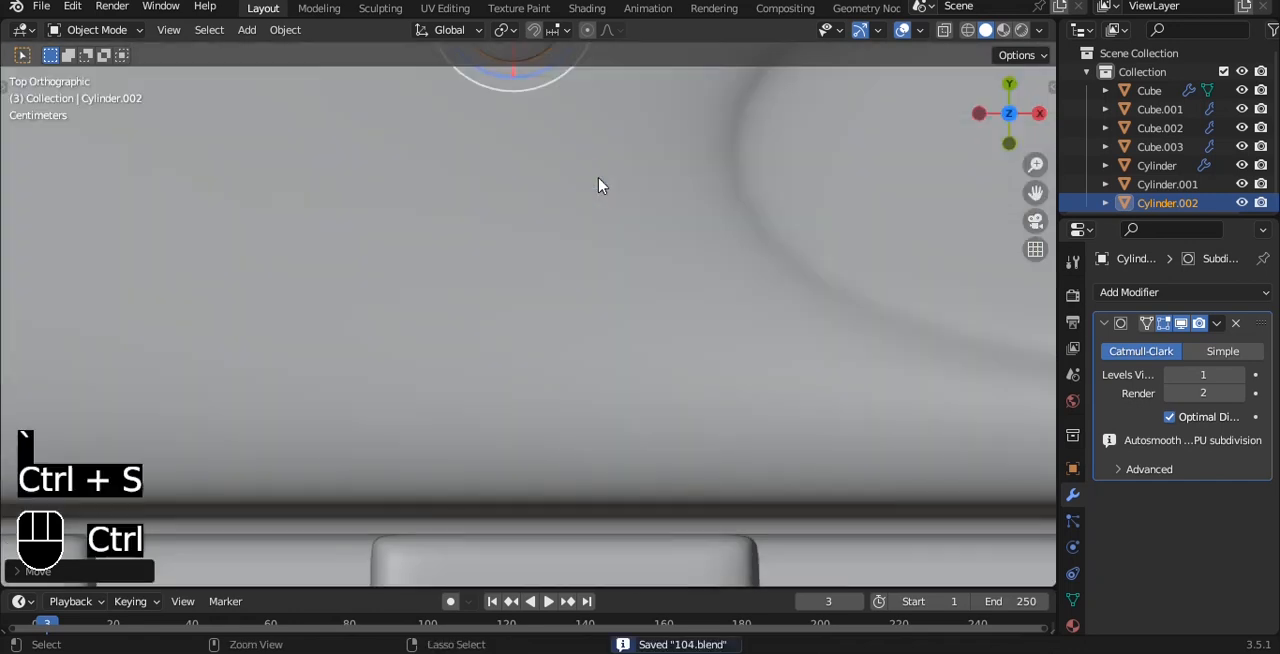
Step: Duplicate the small button's mesh about 0.11 m along negative Y, toward the keys
scroll(600, 184, down, 5)
alt+shift+drag(600, 184, 601, 237)
scroll(601, 237, up, 2)
key(Tab)
key(a)
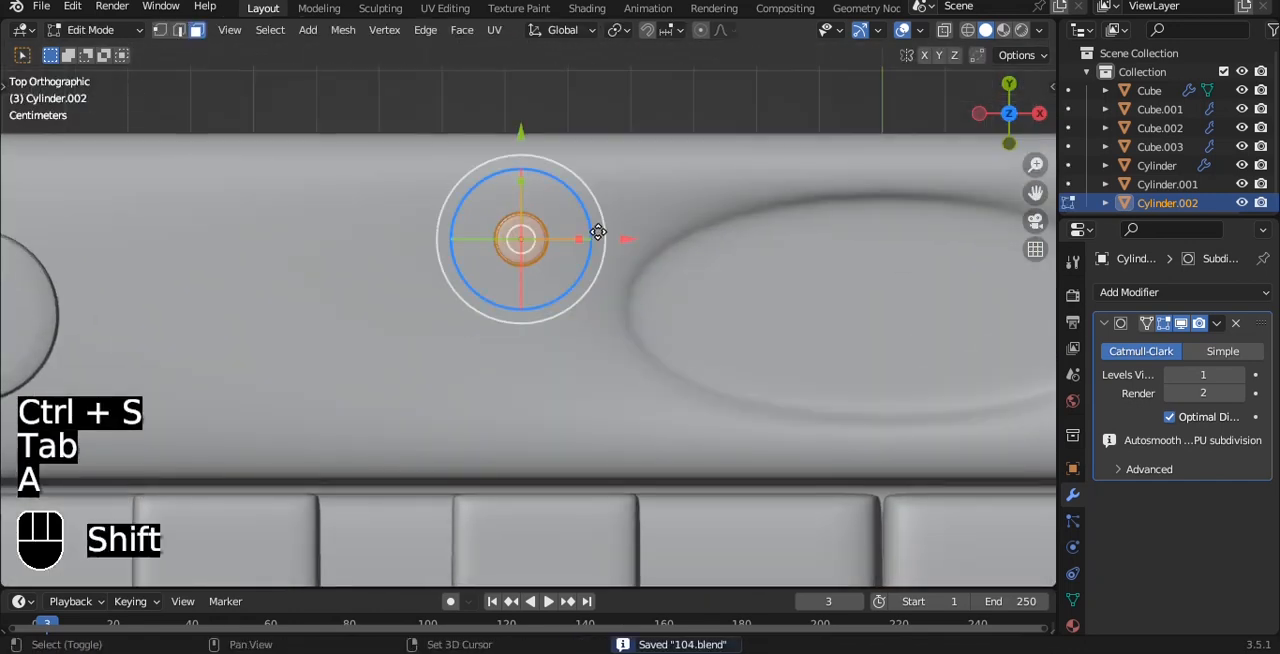
key(shift+d)
key(y)
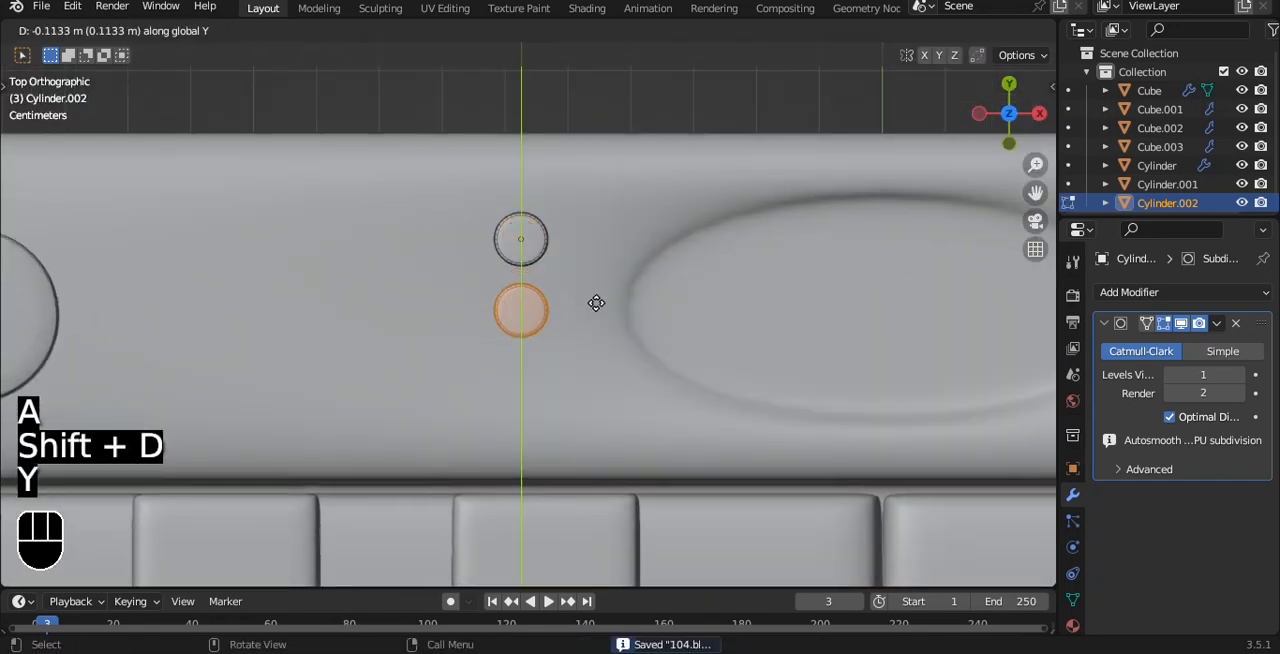
click(596, 303)
Step: Duplicate both small buttons along negative X, away from the oval recess, to form a two-by-two group
key(a)
key(a)
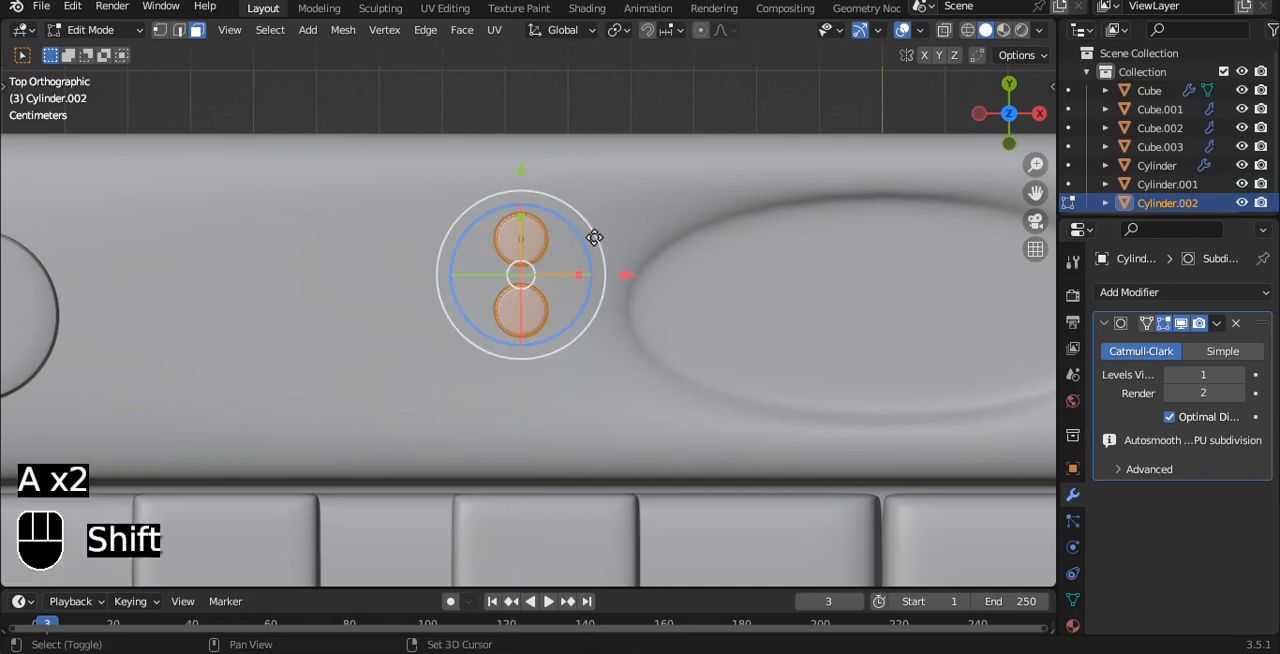
key(shift+d)
key(x)
click(553, 232)
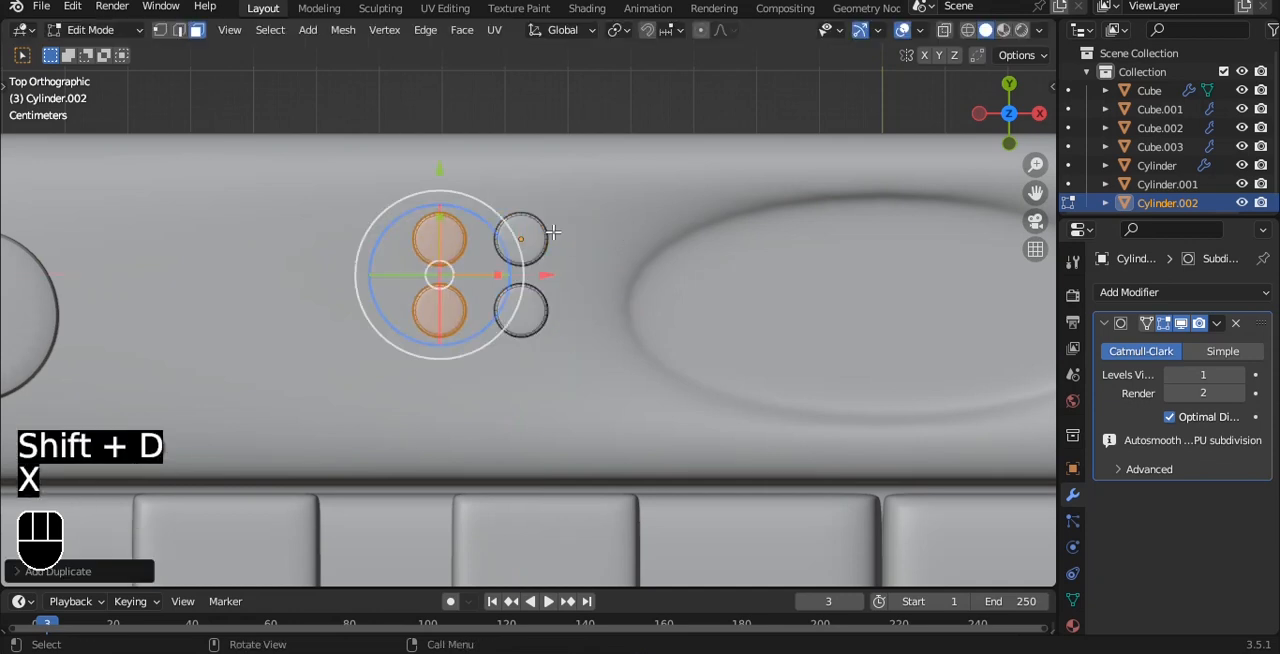
Step: Move all four small buttons slightly along negative Y to line them up with the oval recess's centre
key(a)
key(a)
drag(486, 171, 485, 210)
Step: Duplicate the four small buttons along X to the opposite side of the oval recess
scroll(495, 212, down, 4)
alt+shift+drag(700, 256, 532, 254)
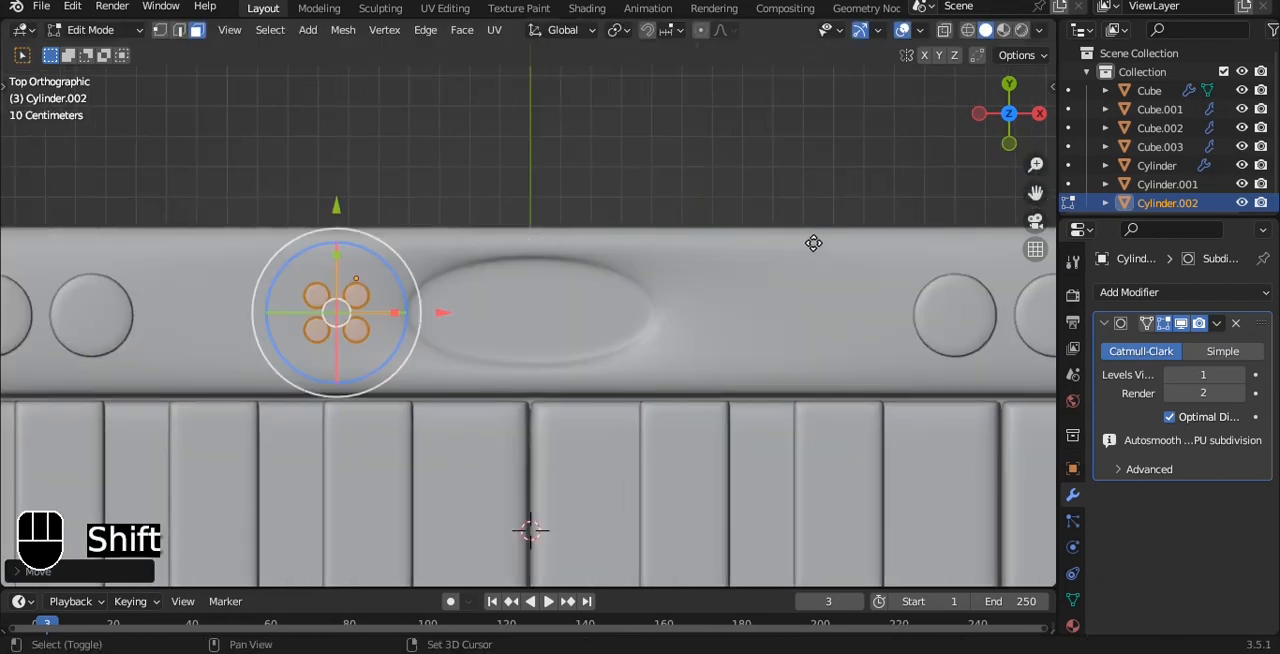
key(shift+d)
key(x)
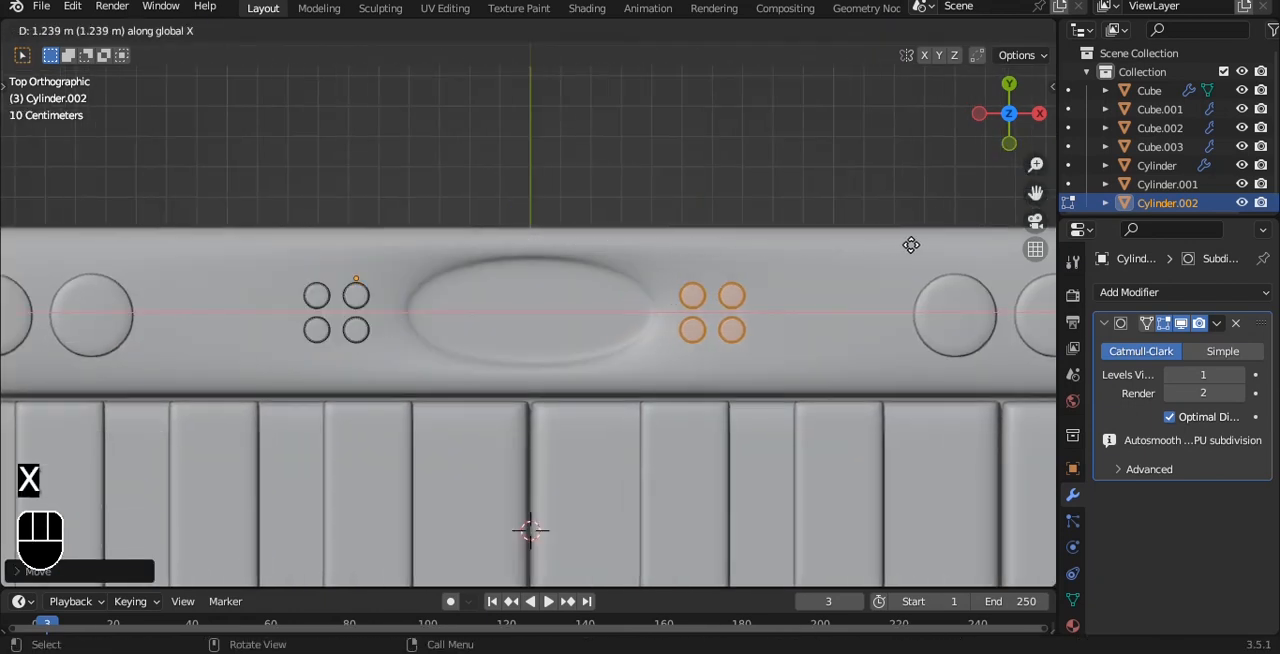
click(919, 244)
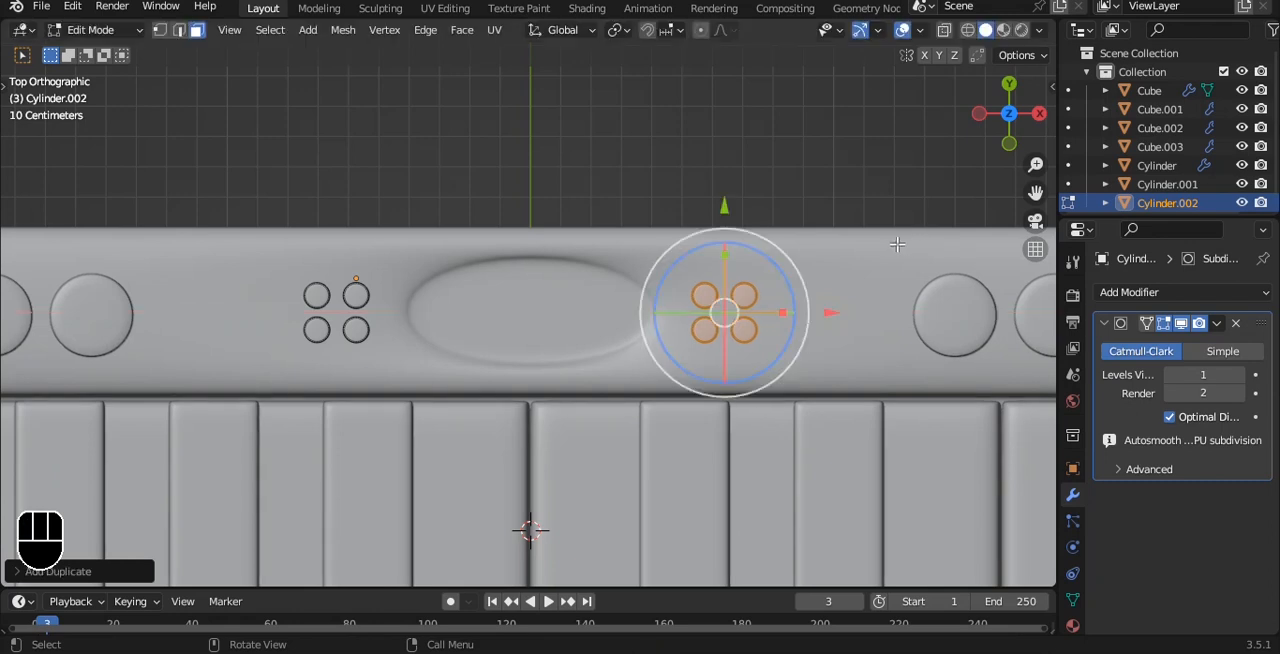
Step: Finish editing the small buttons' mesh and save the file
key(Tab)
alt+drag(763, 257, 592, 187)
key(grave)
click(732, 152)
key(ctrl+s)
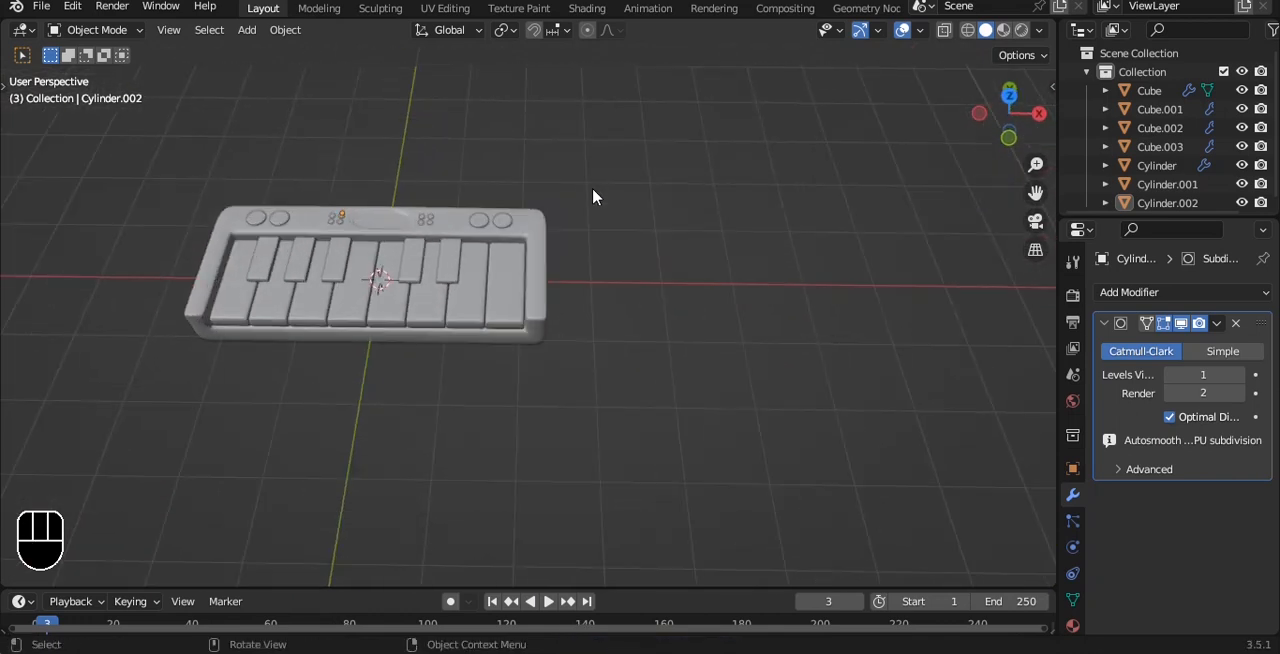
key(ctrl+s)
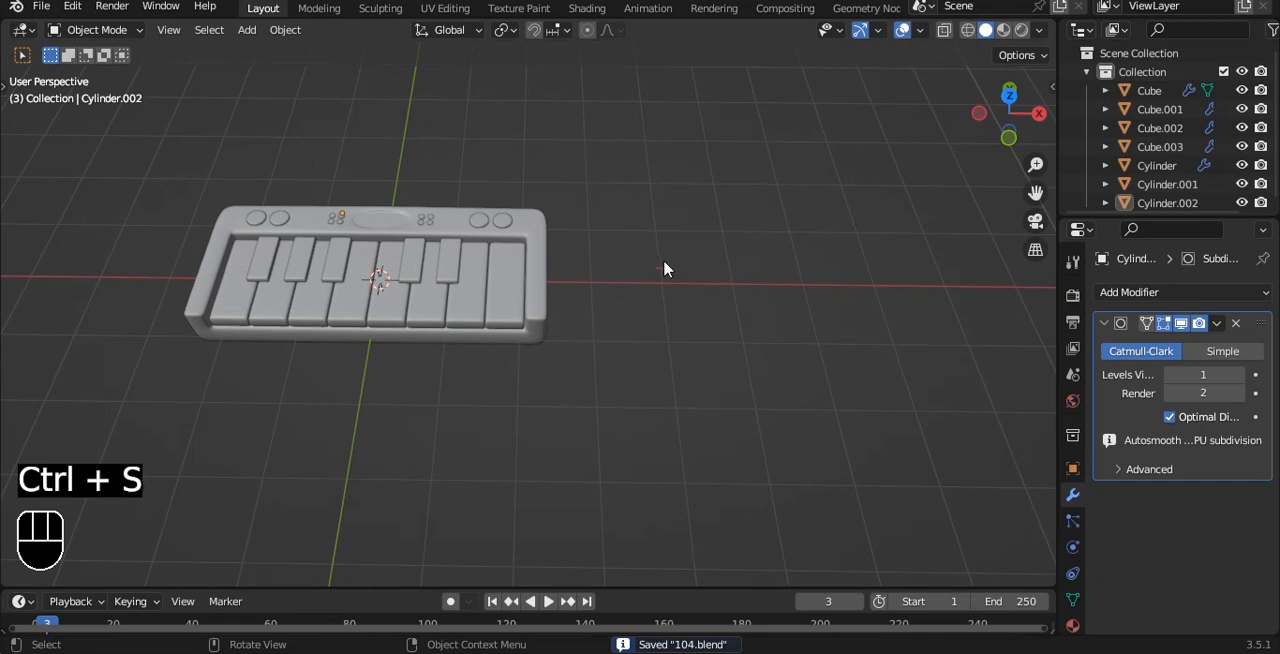
Step: Add a cube and give it a level 3 subdivision surface in front view
key(shift+a)
mouse_move(666, 264)
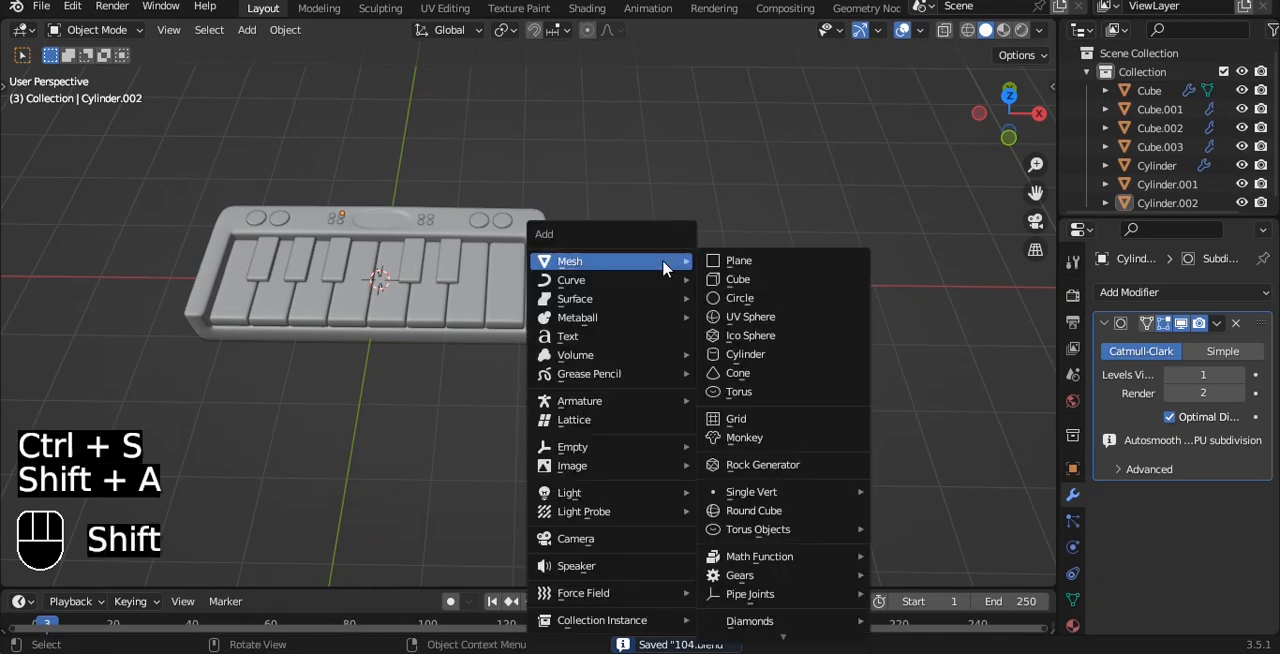
click(735, 284)
key(grave)
click(603, 208)
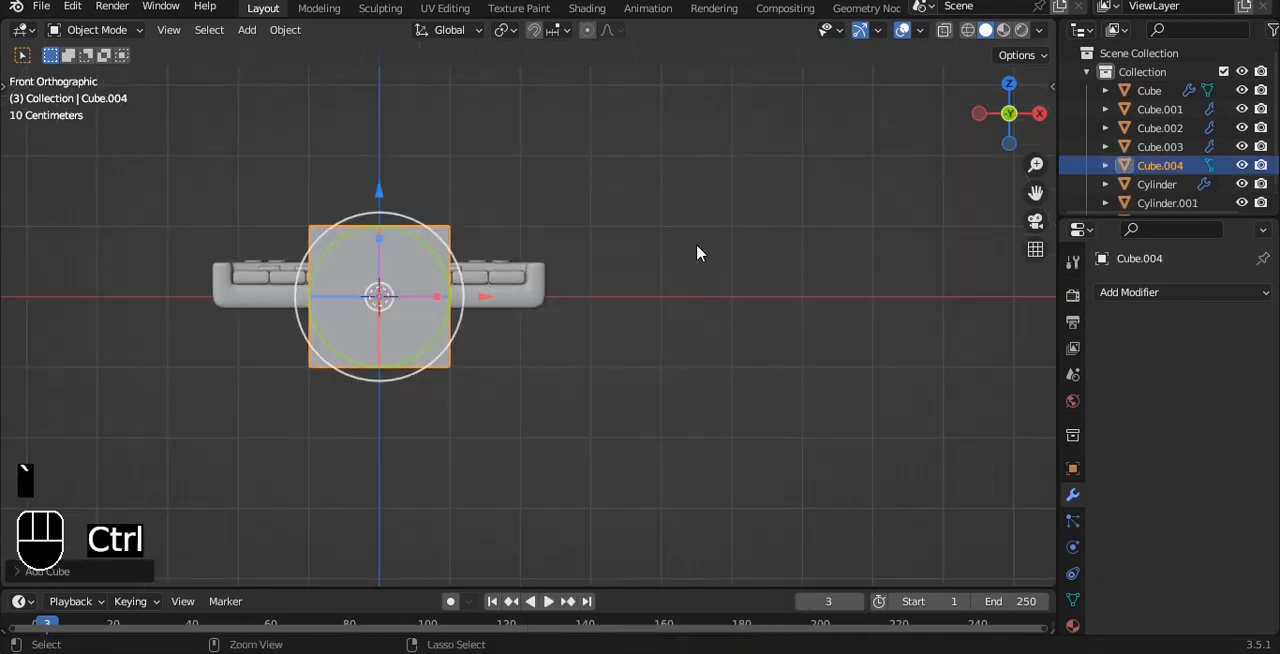
key(ctrl+3)
scroll(697, 250, up, 3)
Step: Shade the subdivided cube smooth and move it along X until it stands beside the keyboard
right_click(697, 250)
click(682, 228)
scroll(397, 300, up, 1)
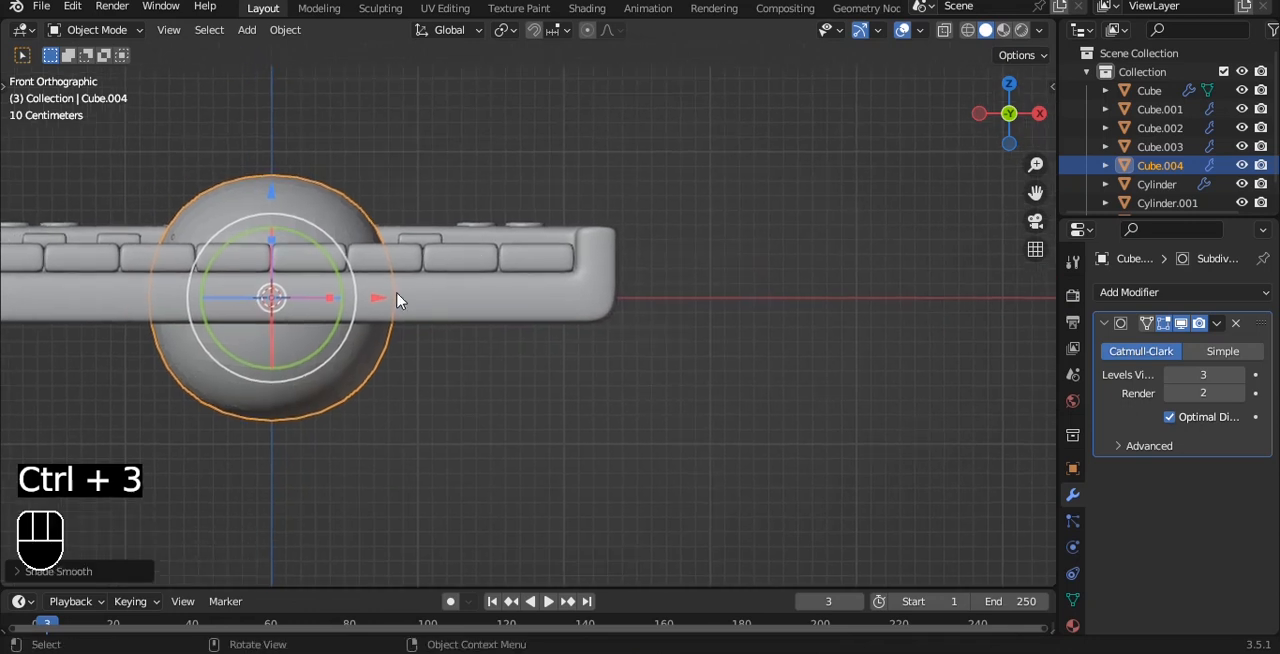
shift+middle_drag(397, 300, 714, 266)
Step: Scale the cube's bottom vertices to about half their width and raise them along Z to form a shallow taper
key(Tab)
key(1)
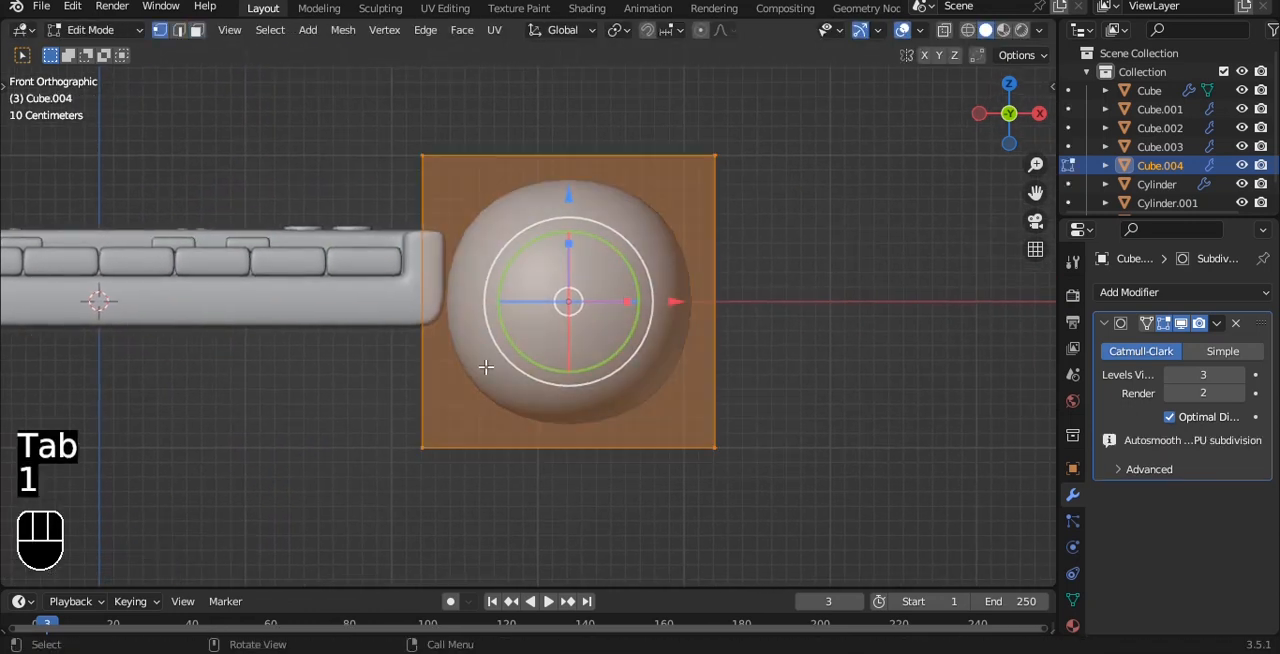
key(alt+z)
drag(351, 366, 702, 451)
key(s)
click(634, 345)
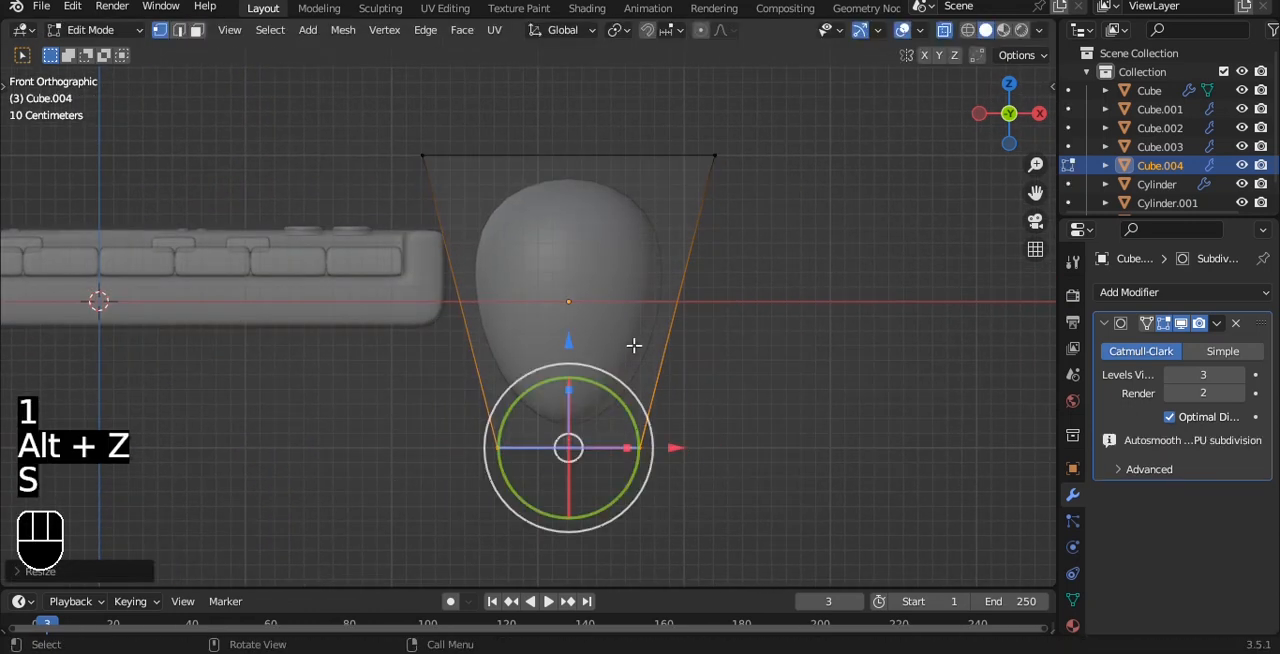
drag(568, 341, 609, 230)
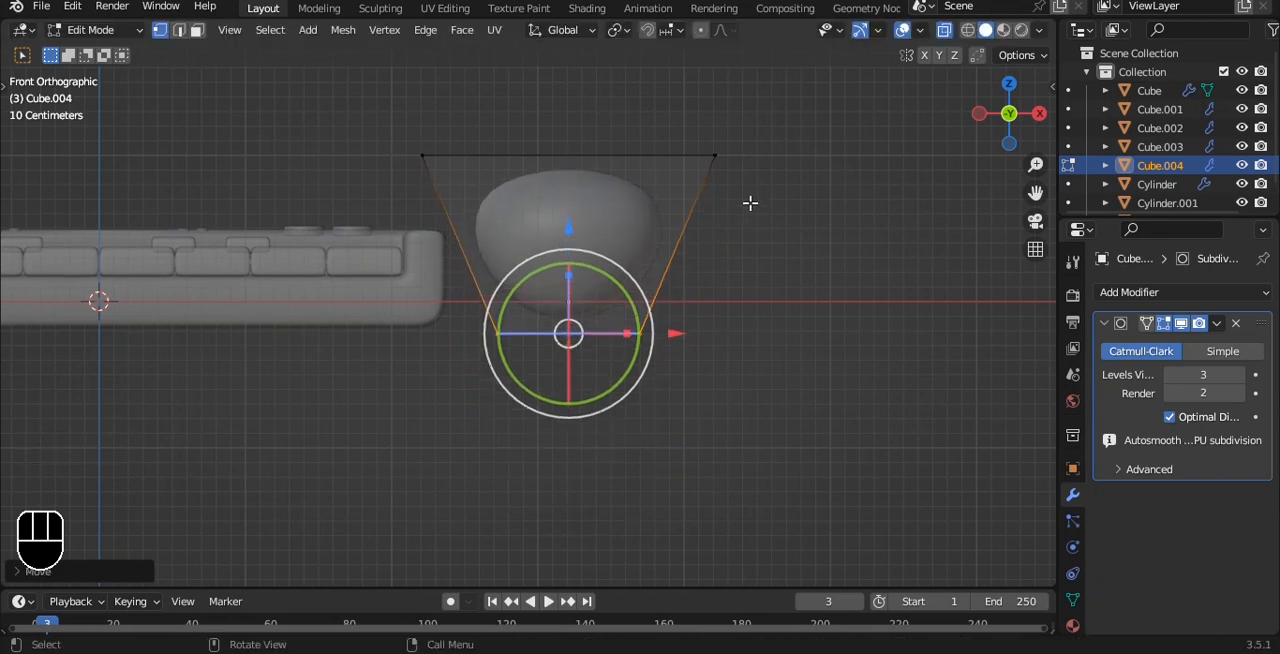
Step: Inset the tapered cube's top face slightly to flatten the top and sharpen its rim
scroll(750, 203, up, 1)
key(Tab)
shift+middle_drag(751, 203, 725, 283)
key(Tab)
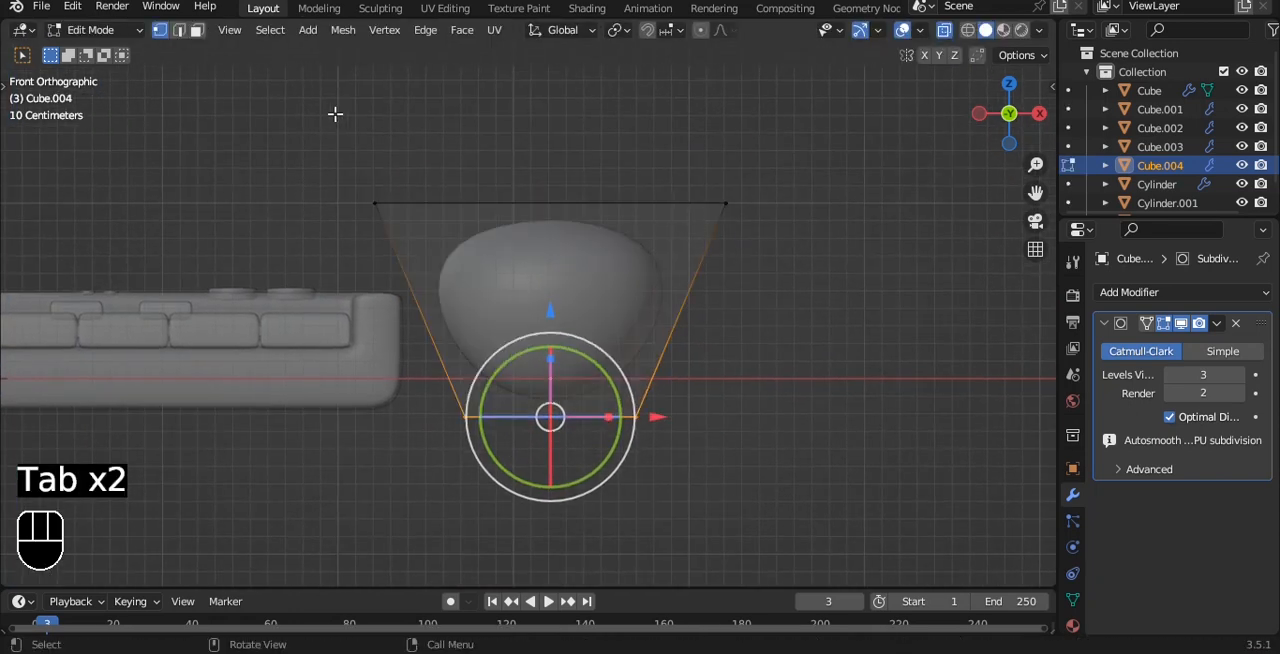
drag(335, 114, 876, 271)
key(i)
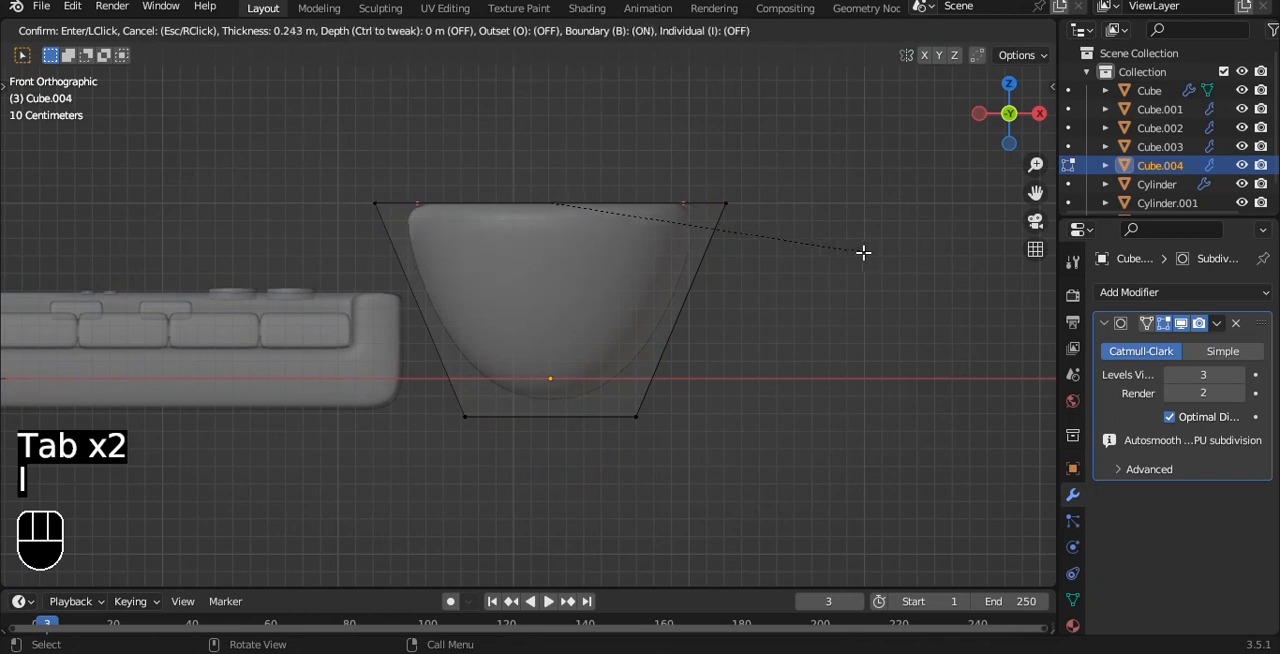
click(886, 246)
middle_drag(886, 246, 814, 280)
key(alt+z)
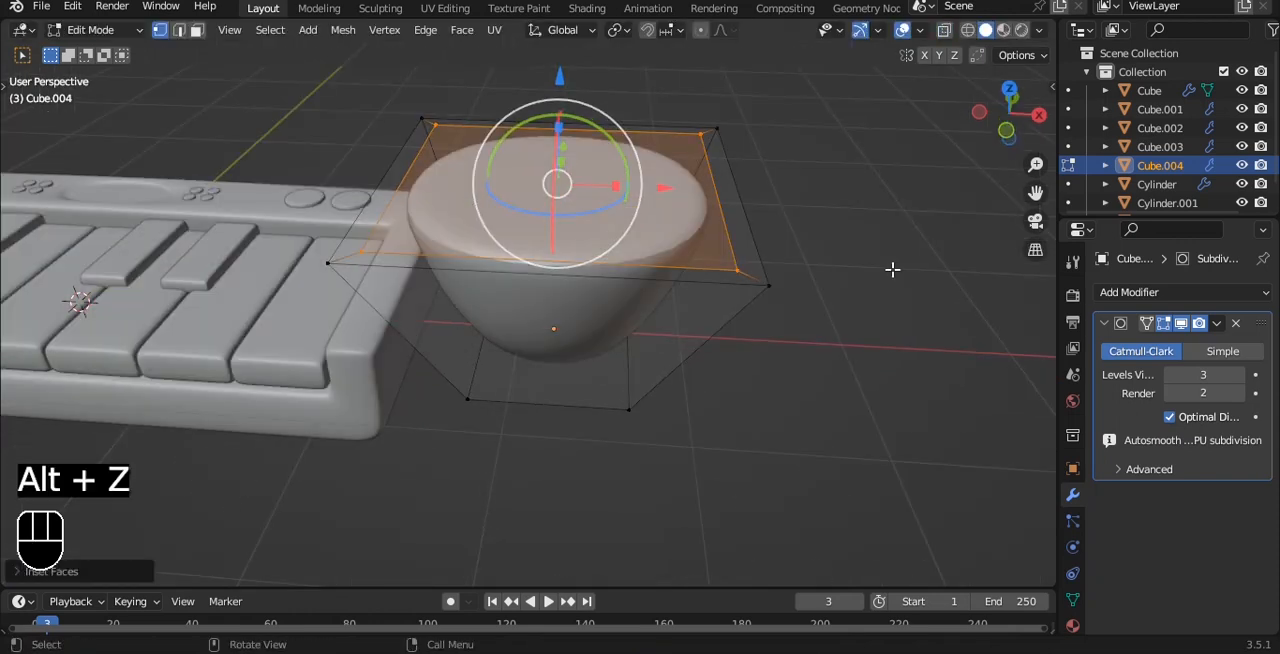
scroll(892, 270, up, 2)
key(Tab)
Step: Apply the tapered object's subdivision at level 1 and add a new level 3 subdivision
key(grave)
click(854, 212)
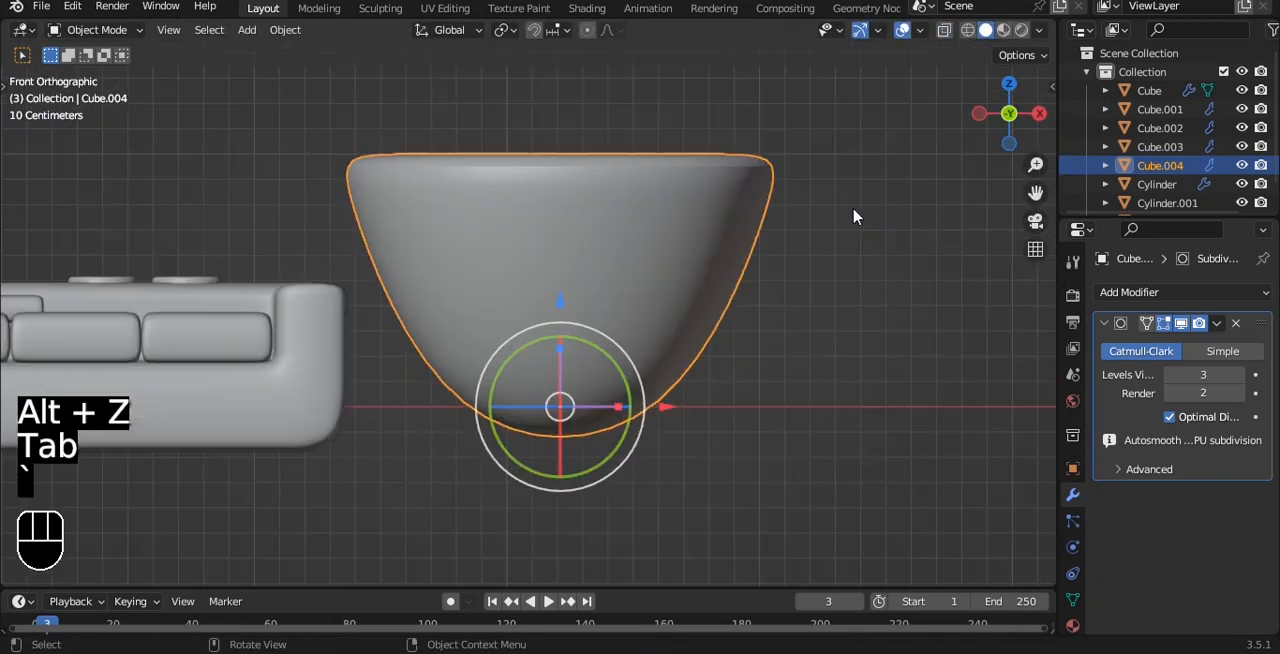
middle_drag(815, 179, 907, 258)
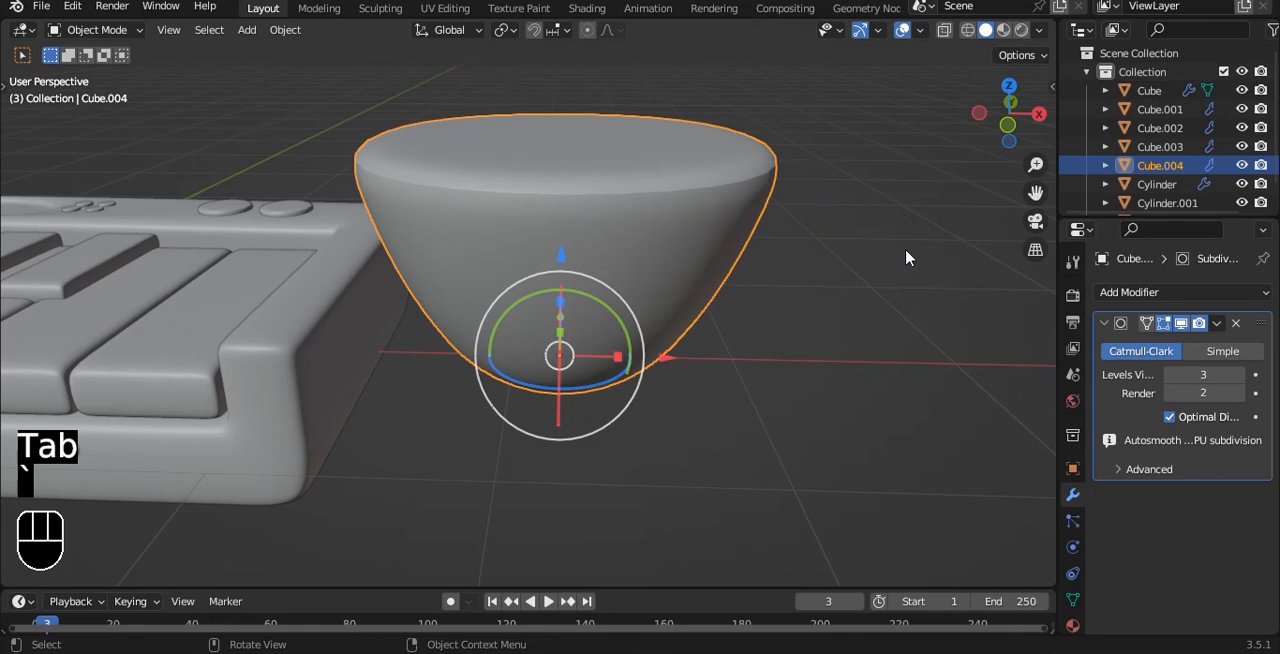
click(1173, 377)
click(1173, 377)
key(grave)
click(752, 181)
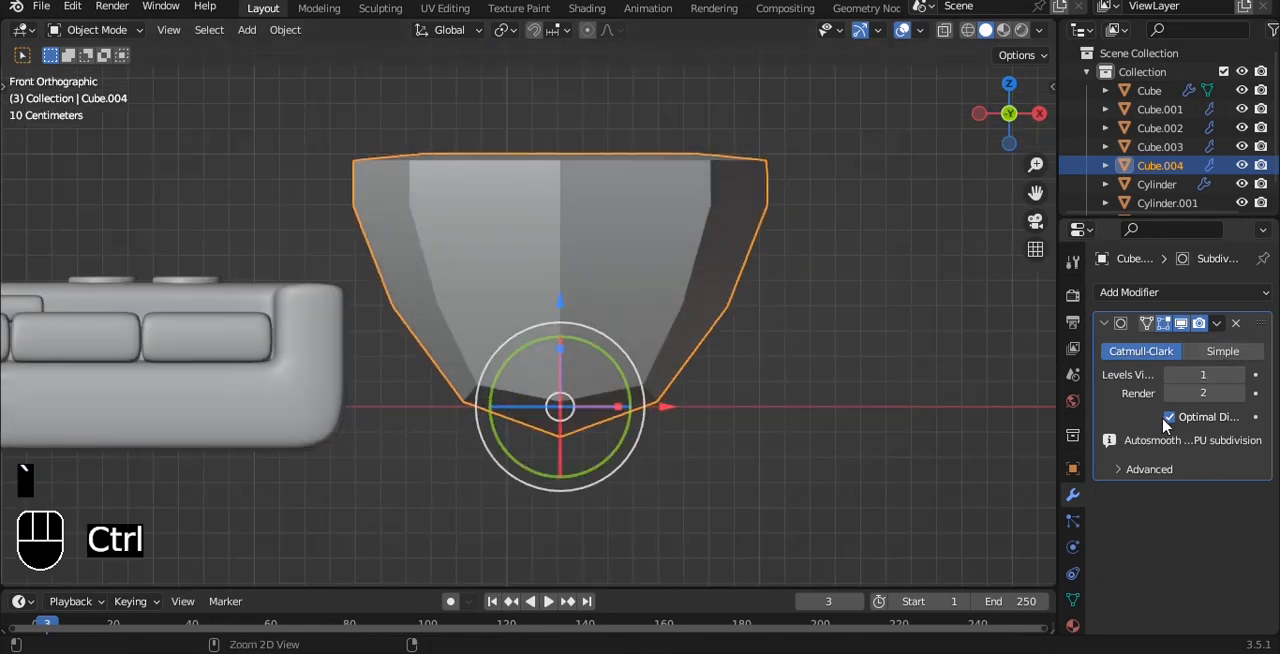
key(ctrl+a)
key(ctrl+3)
middle_drag(654, 126, 642, 220)
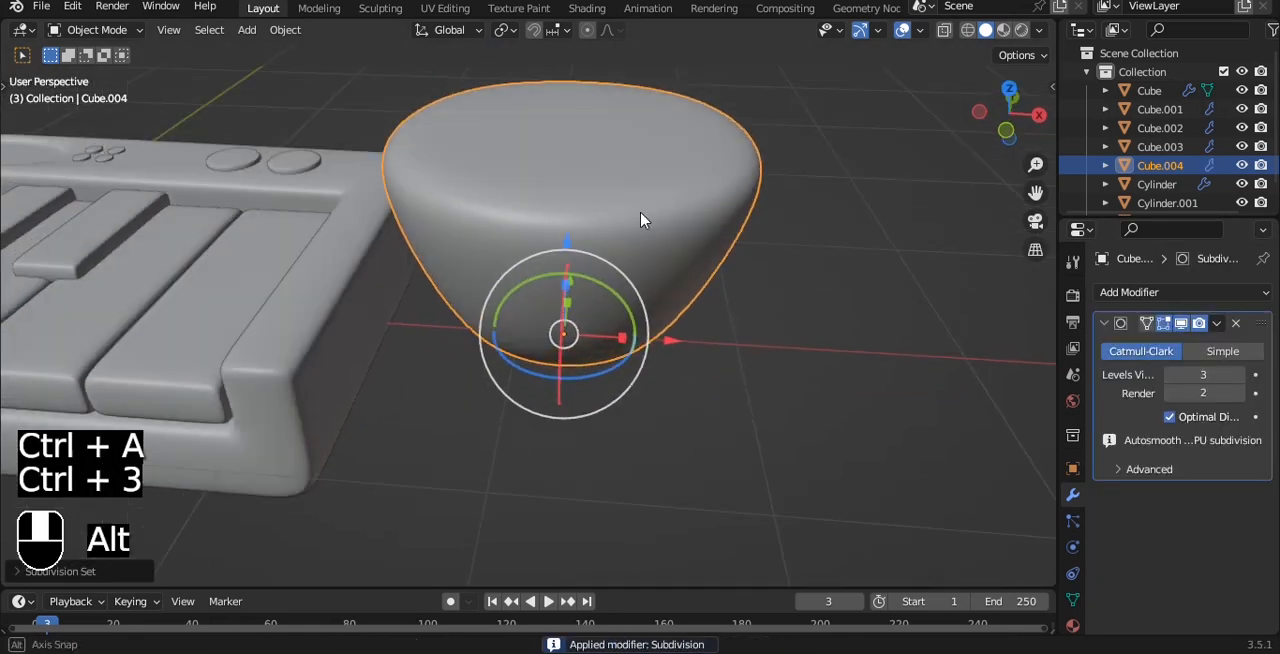
Step: Scale the tapered object down to about a third of its size and raise it along Z
scroll(585, 157, down, 4)
key(grave)
key(grave)
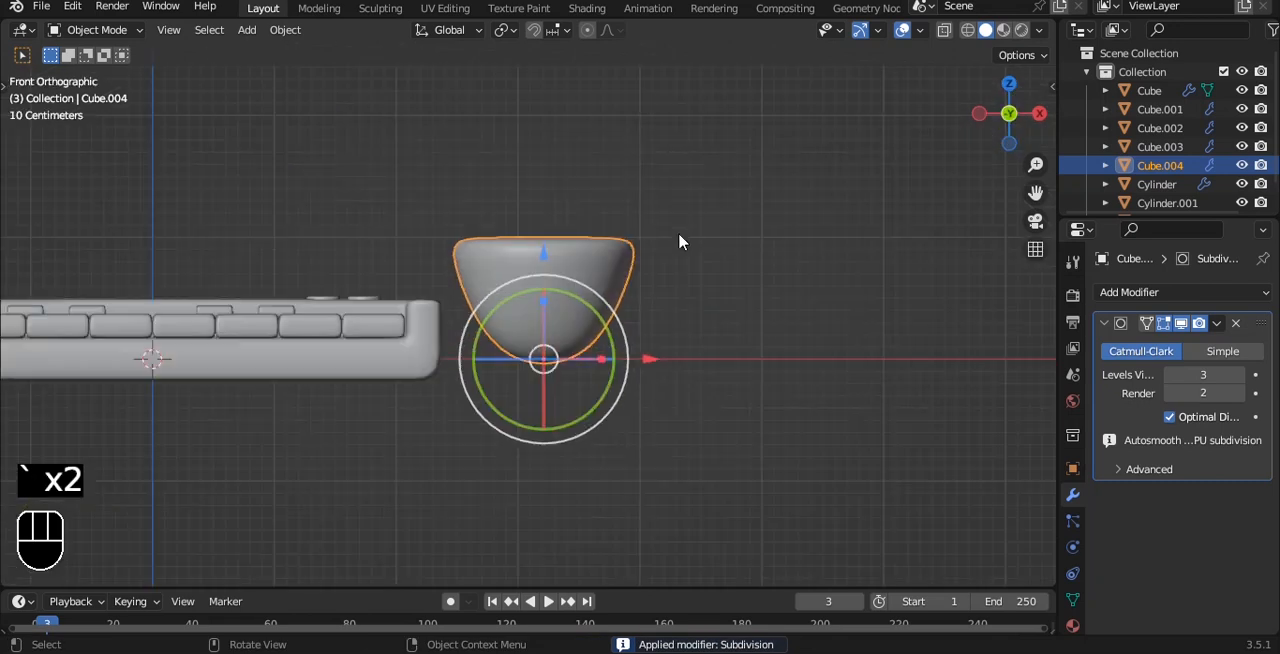
key(s)
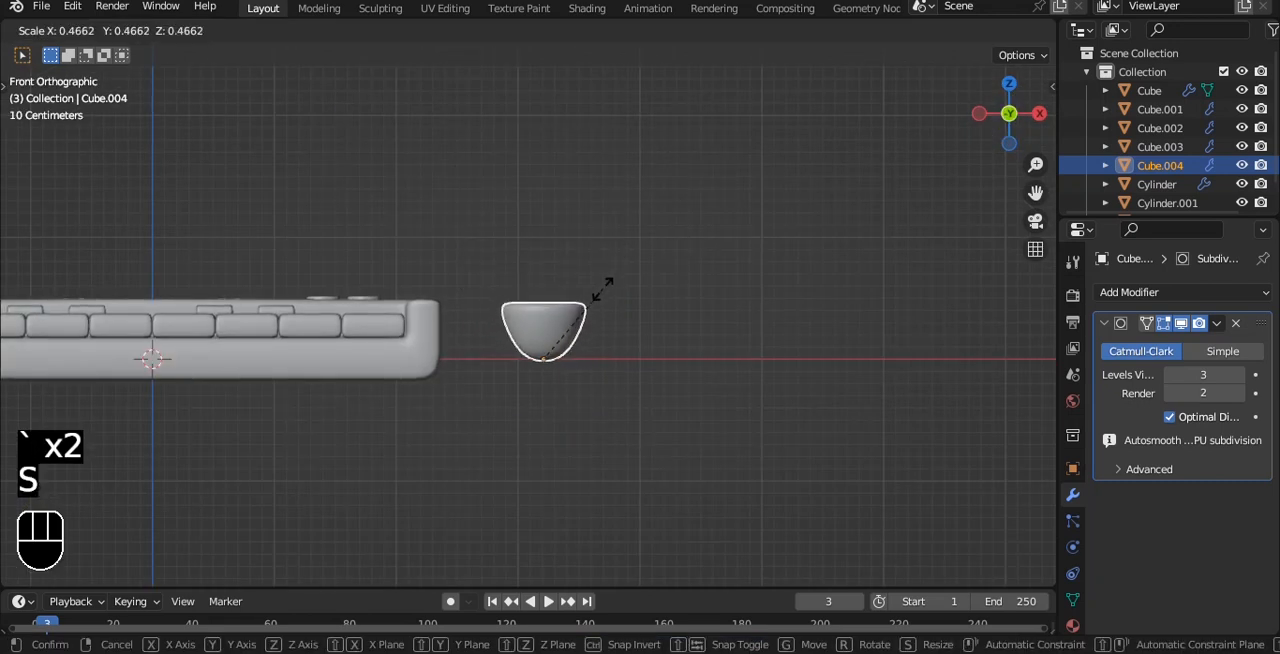
click(572, 309)
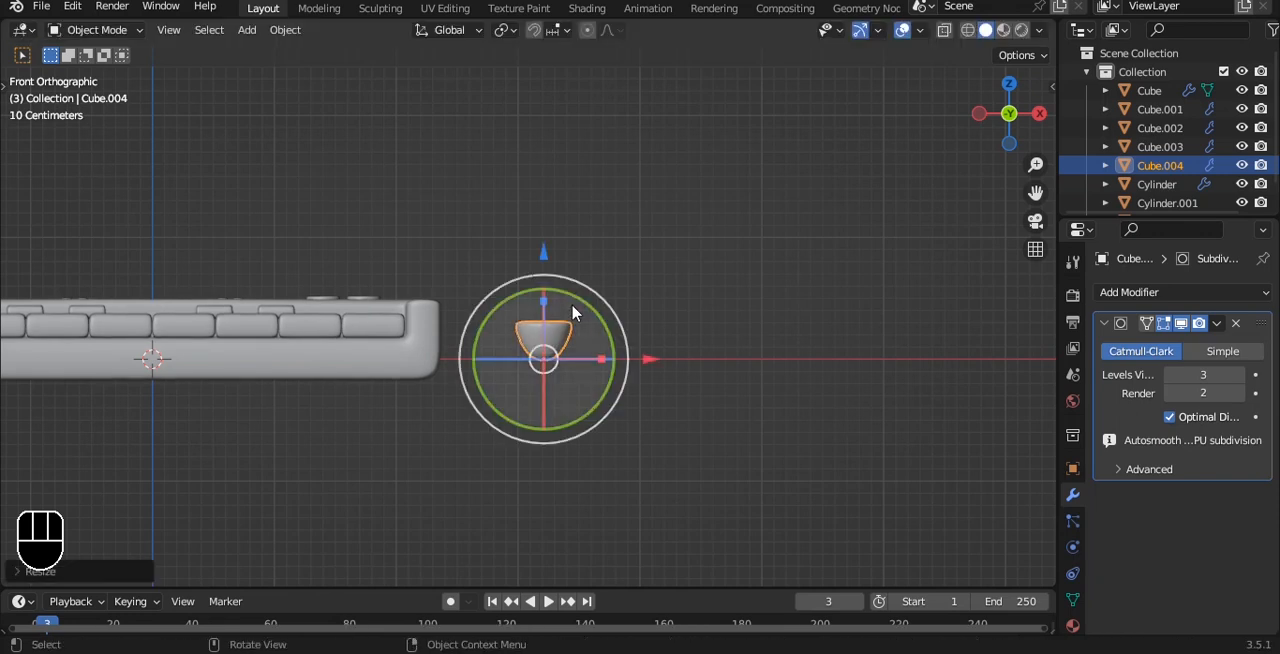
alt+shift+drag(592, 265, 635, 168)
drag(743, 285, 835, 243)
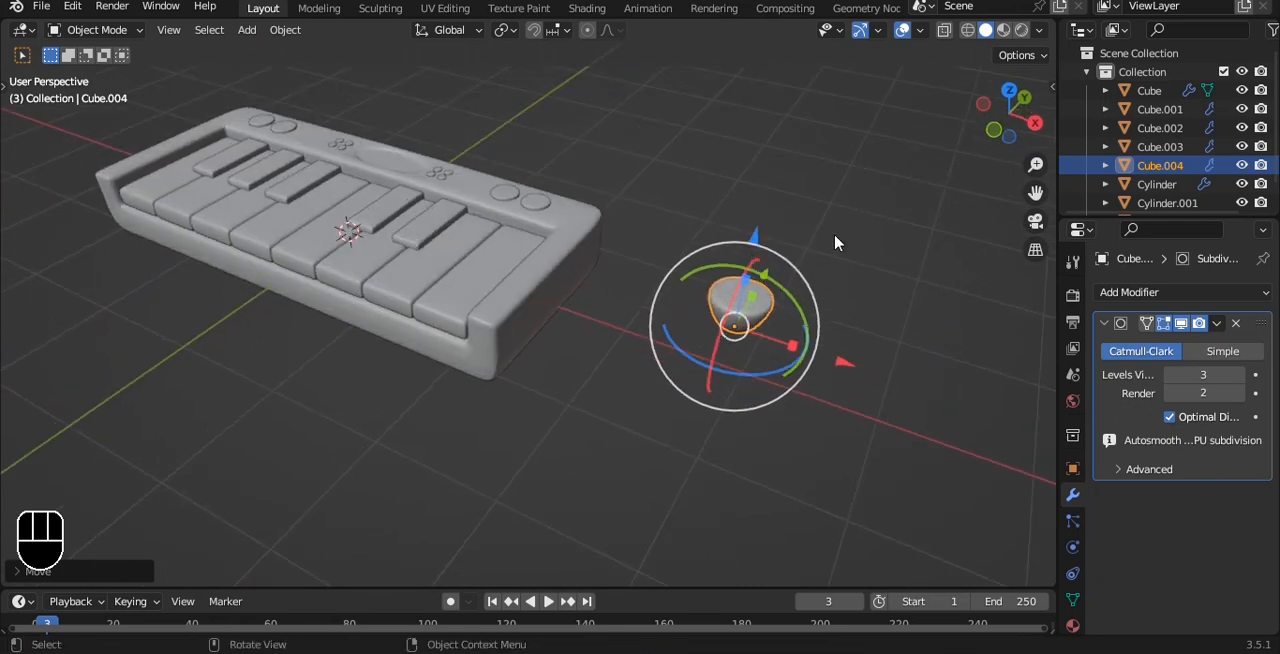
Step: Add a cylinder inside the tapered object's mesh while editing it in front view
key(grave)
click(810, 215)
key(shift+a)
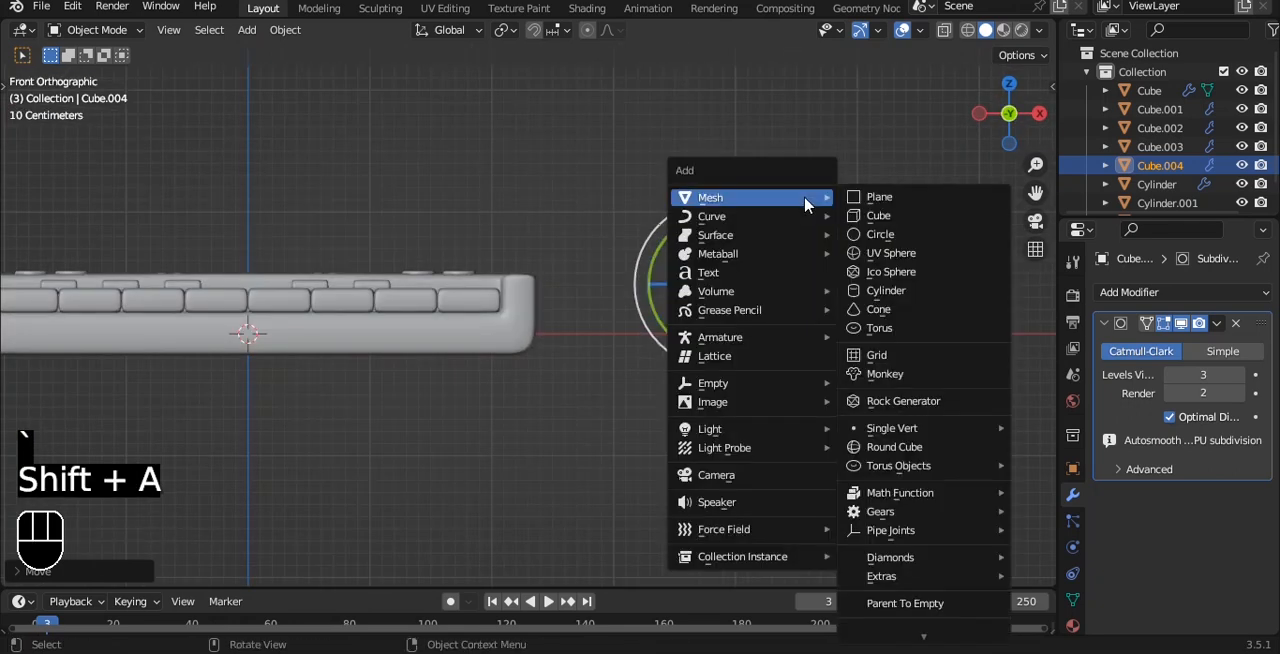
key(Escape)
alt+shift+drag(824, 245, 563, 308)
scroll(590, 285, up, 3)
key(Tab)
key(a)
key(shift+a)
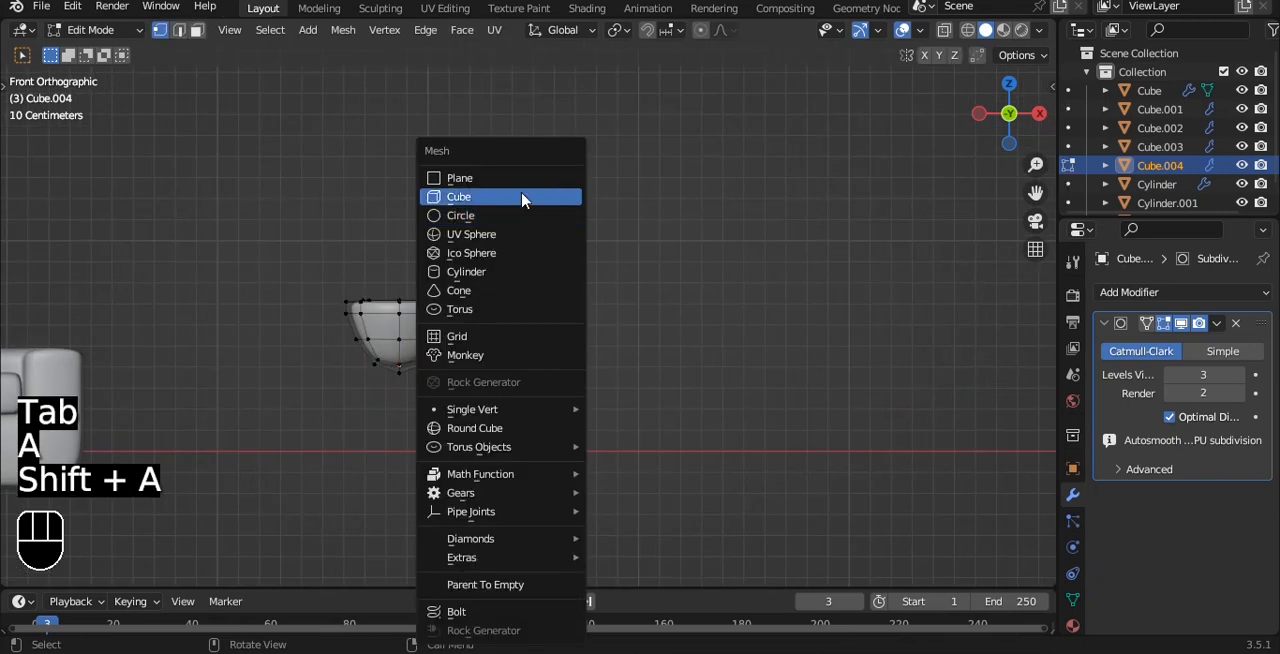
key(Escape)
key(shift+a)
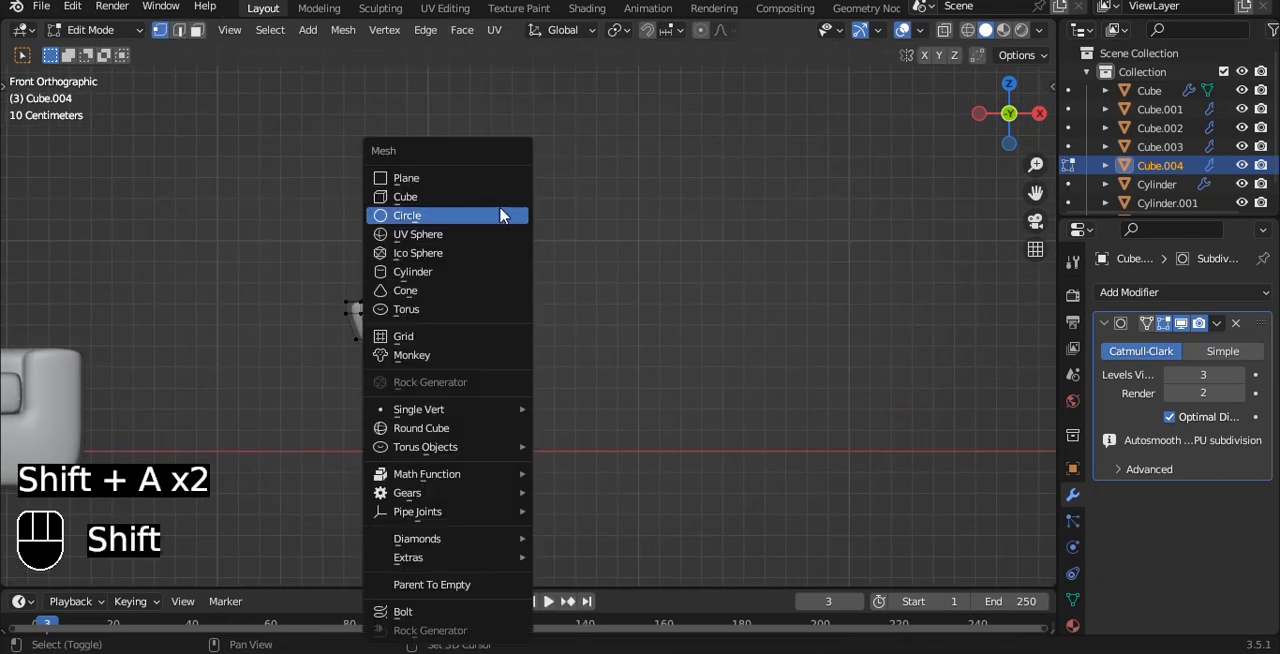
click(464, 268)
Step: Move the new cylinder above the small tapered shape and scale it down
scroll(482, 292, down, 8)
scroll(483, 296, up, 3)
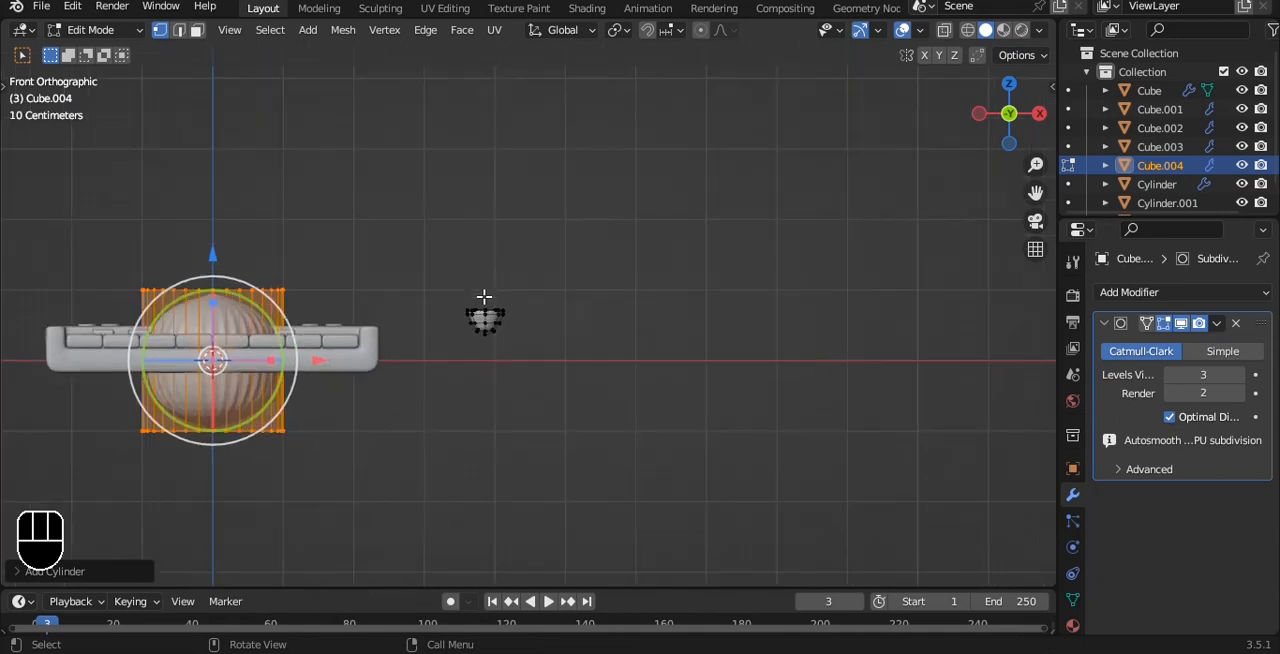
key(g)
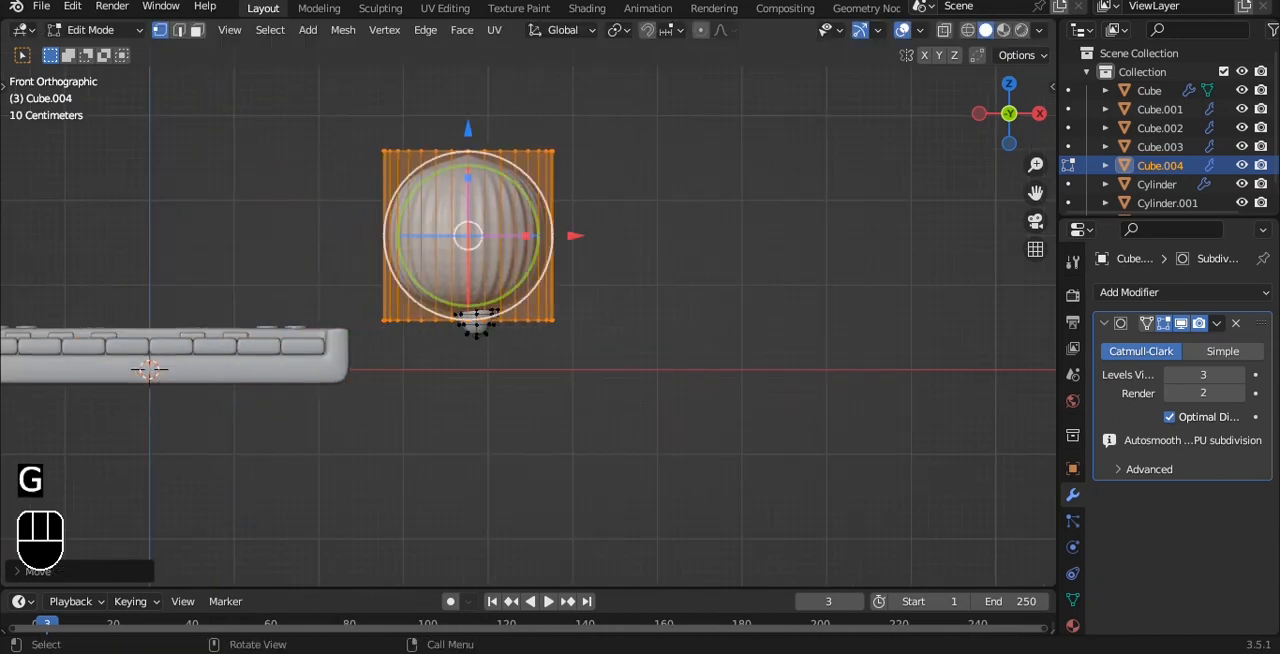
key(s)
click(505, 219)
Step: Add two loop cuts around the cylinder, one close to its bottom edge and one close to its top edge
key(Tab)
scroll(540, 240, up, 5)
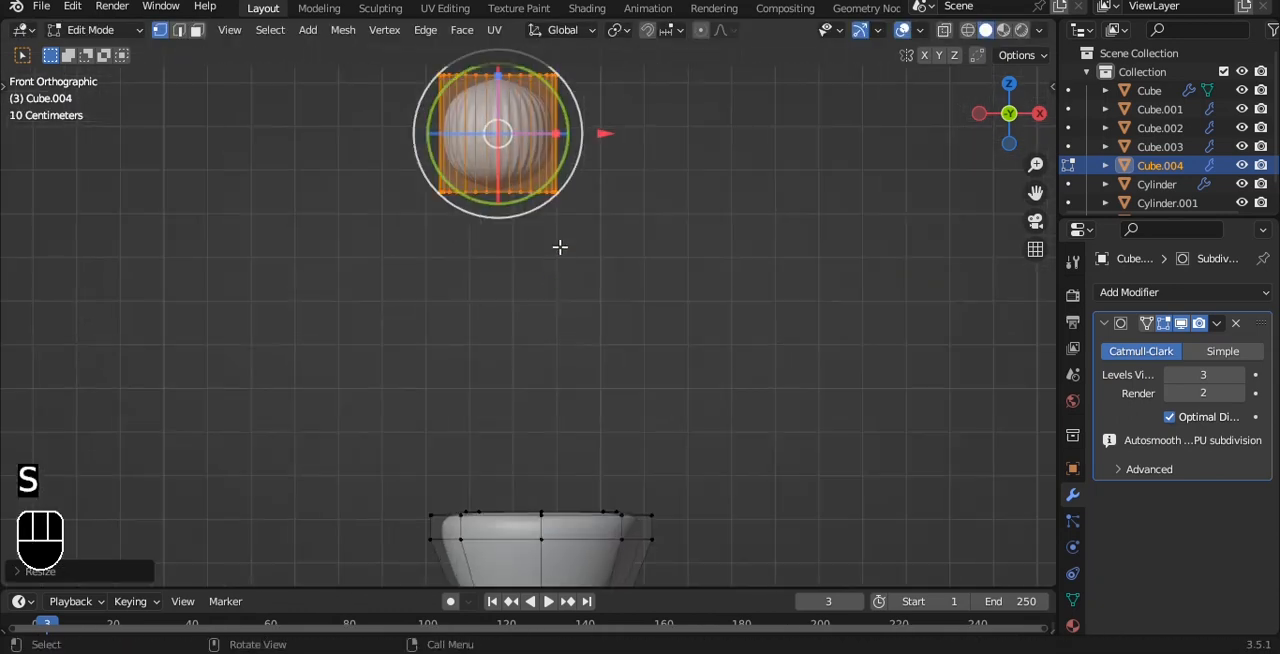
key(ctrl+r)
click(575, 165)
click(574, 215)
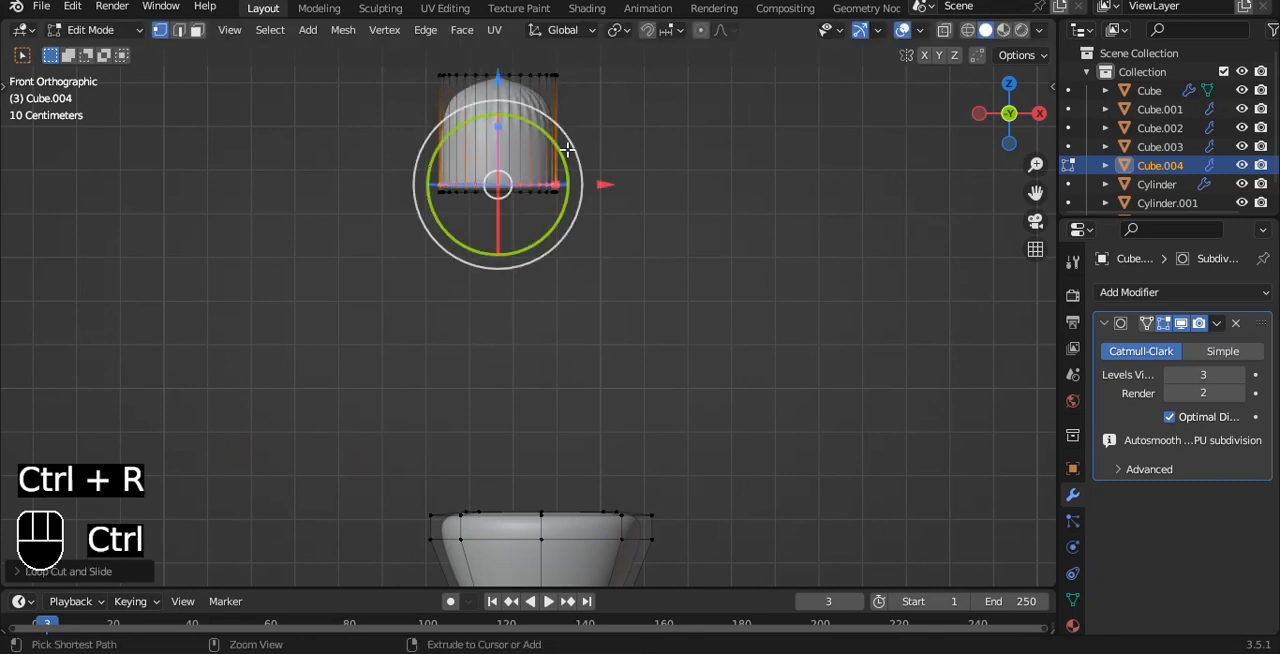
key(ctrl+r)
click(567, 148)
click(569, 102)
key(Tab)
key(Tab)
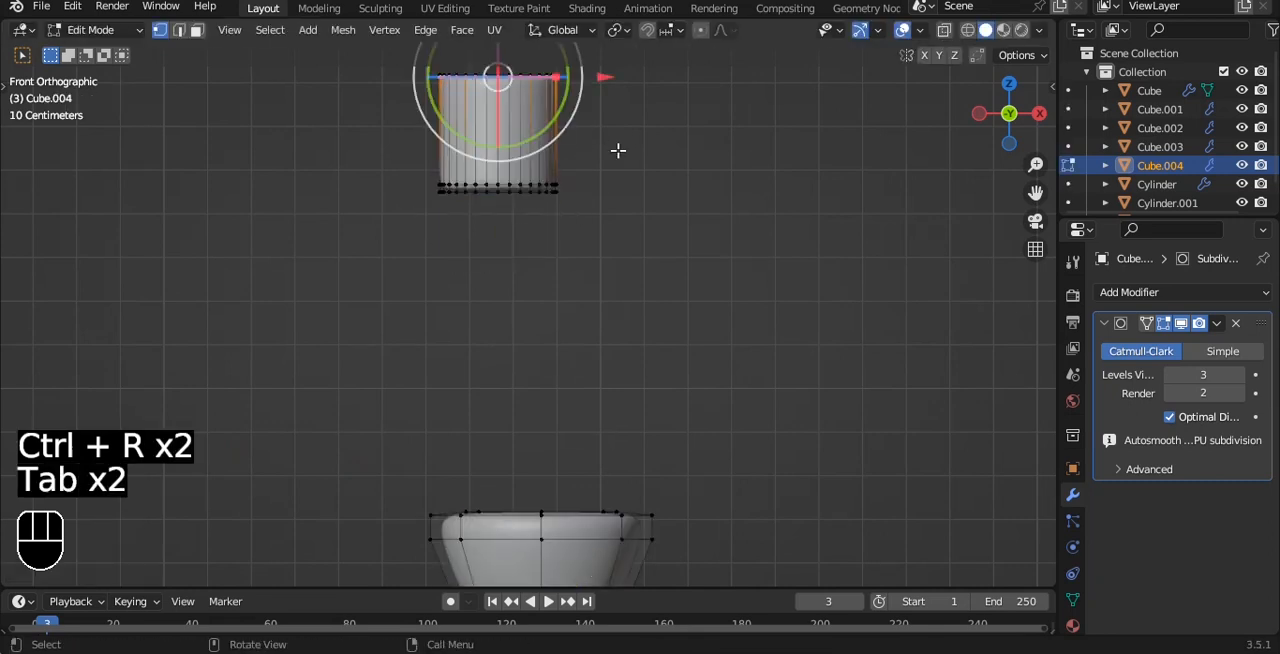
Step: Select the cylinder's two end caps and inset both faces slightly
key(a)
key(a)
key(a)
alt+middle_drag(591, 149, 563, 238)
key(3)
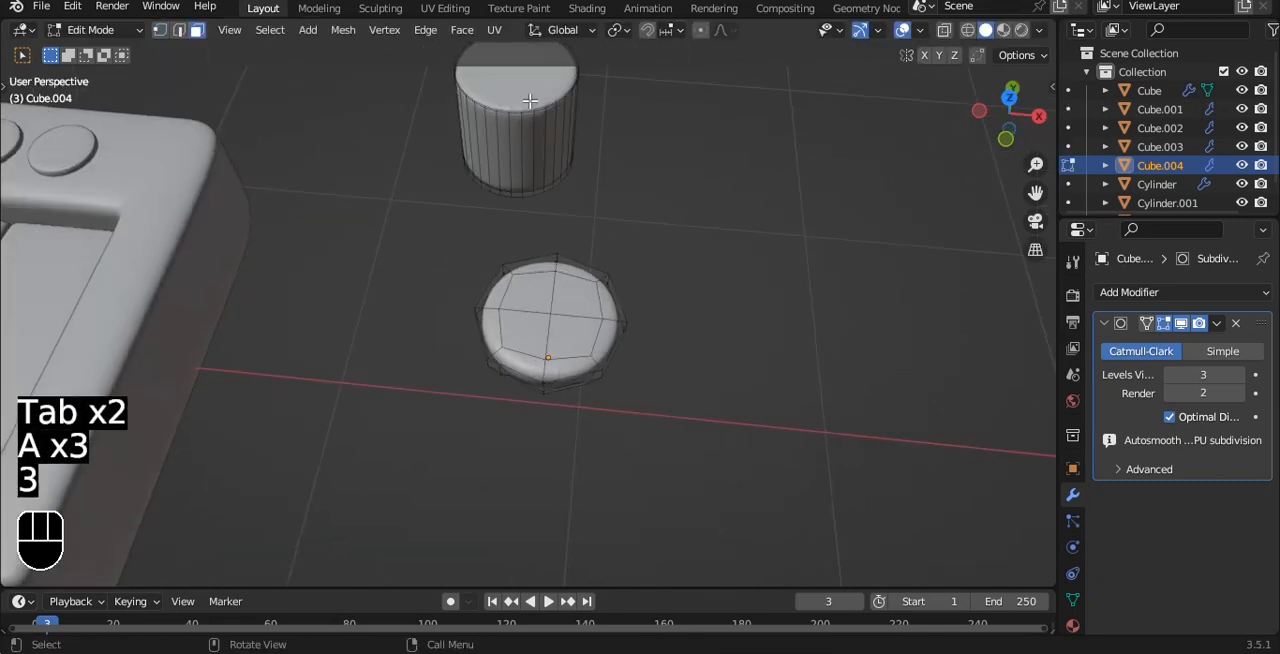
click(540, 86)
alt+middle_drag(550, 140, 568, 45)
alt+middle_drag(566, 117, 563, 90)
shift+click(502, 357)
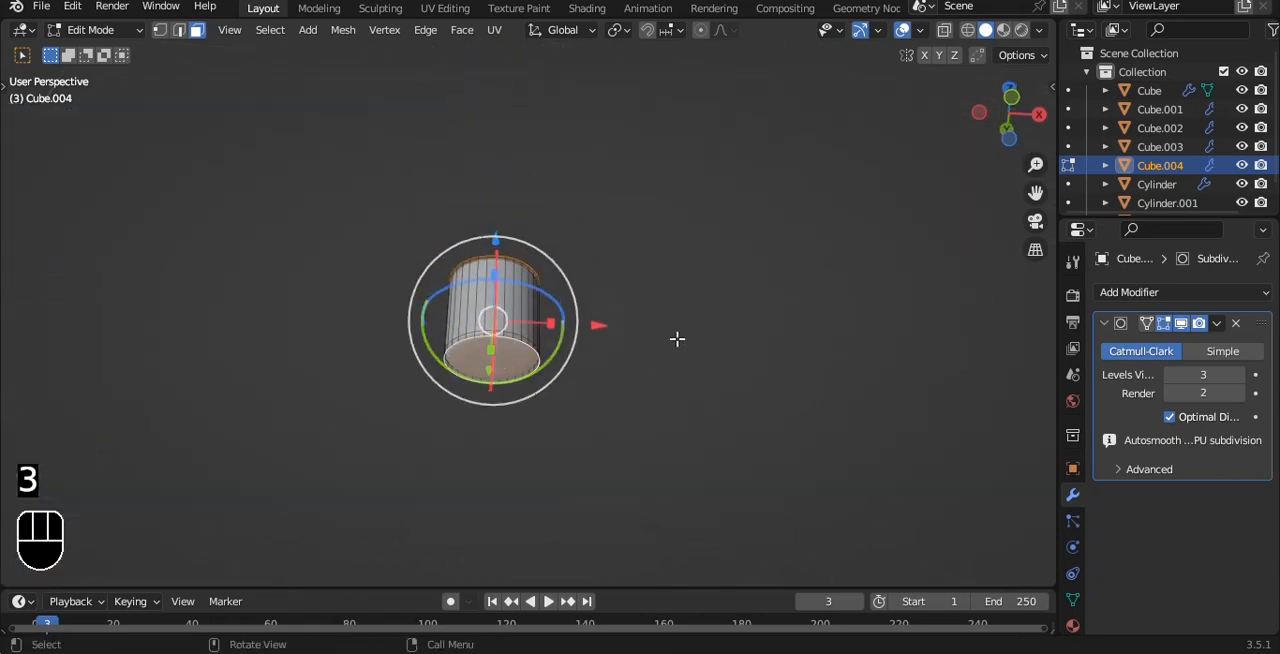
key(i)
click(655, 326)
key(Tab)
Step: Shrink the cylinder onto the tapered body's upper face and raise its upper end along Z to form a tall prong
key(grave)
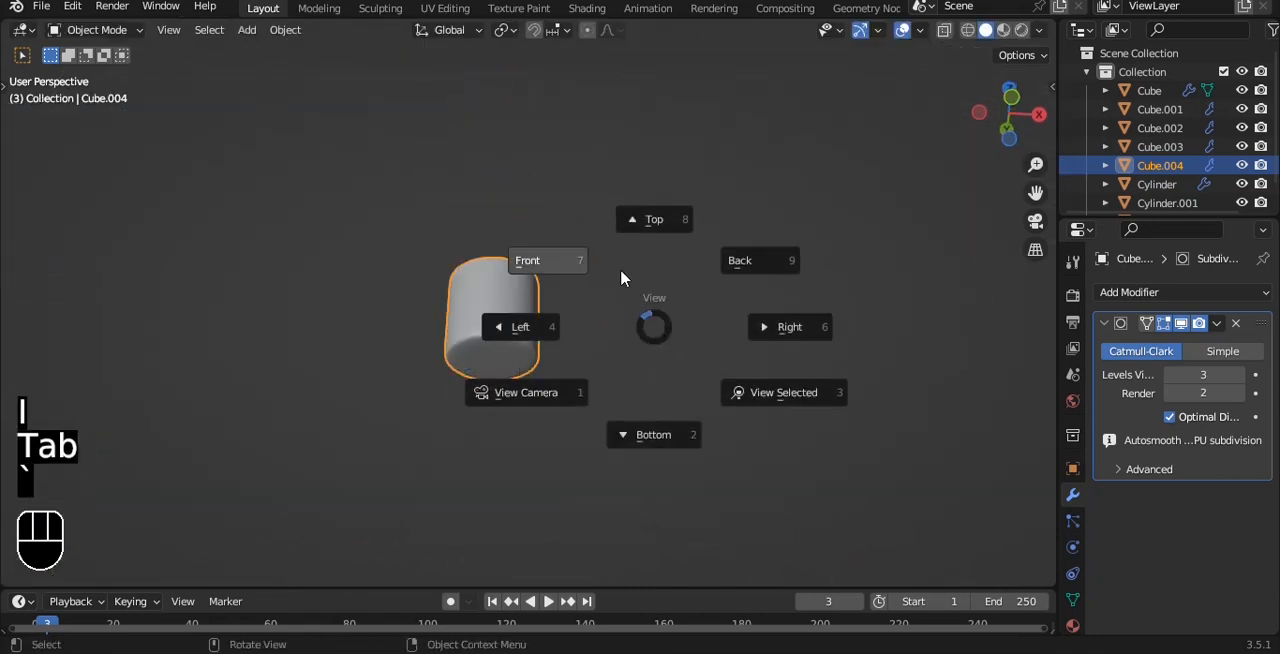
click(620, 270)
key(Tab)
key(alt+z)
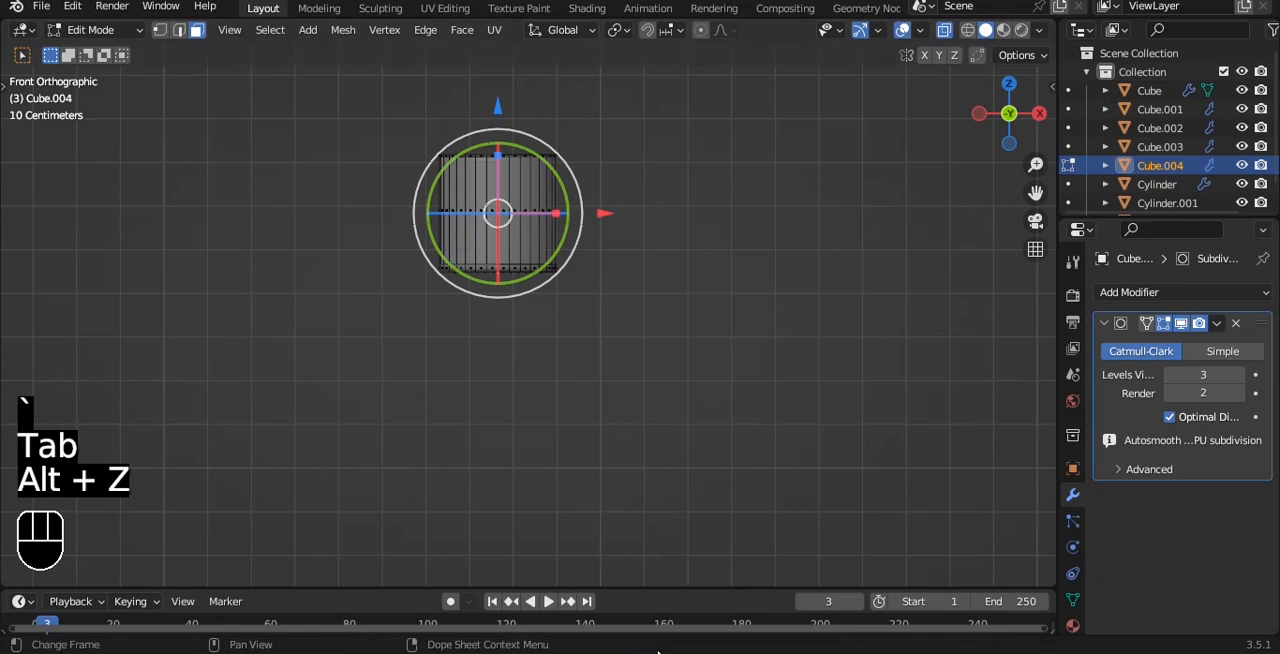
scroll(534, 459, down, 5)
drag(409, 277, 632, 379)
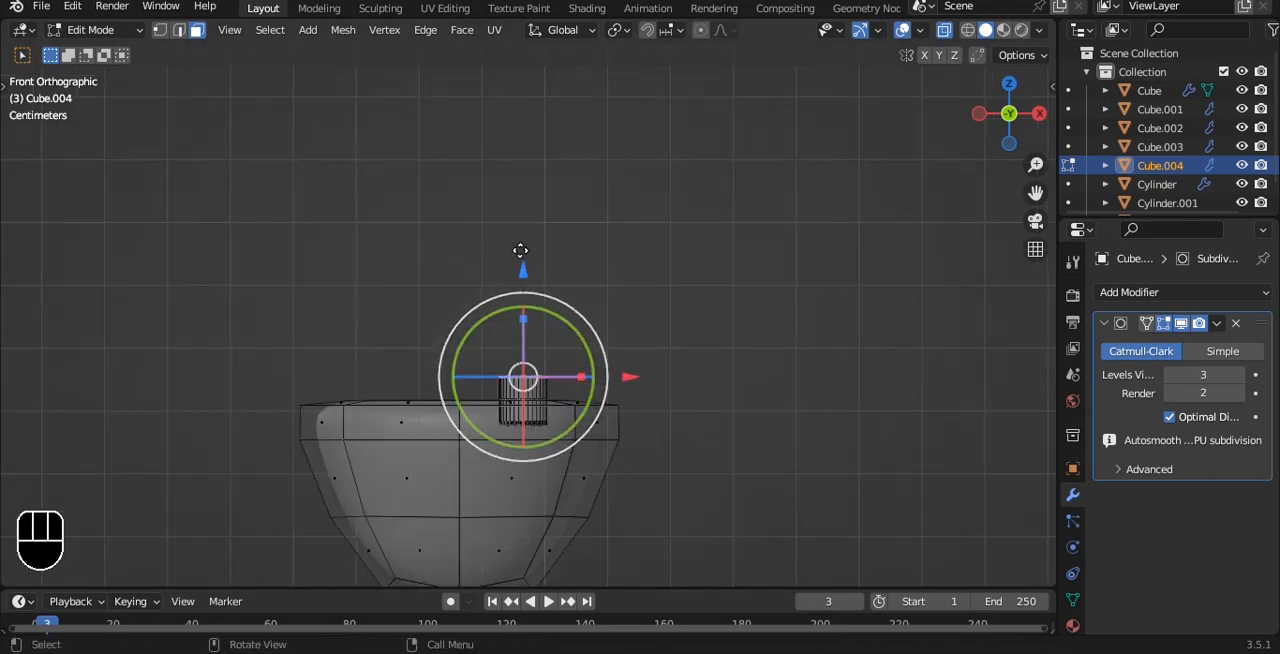
key(g)
key(z)
click(516, 86)
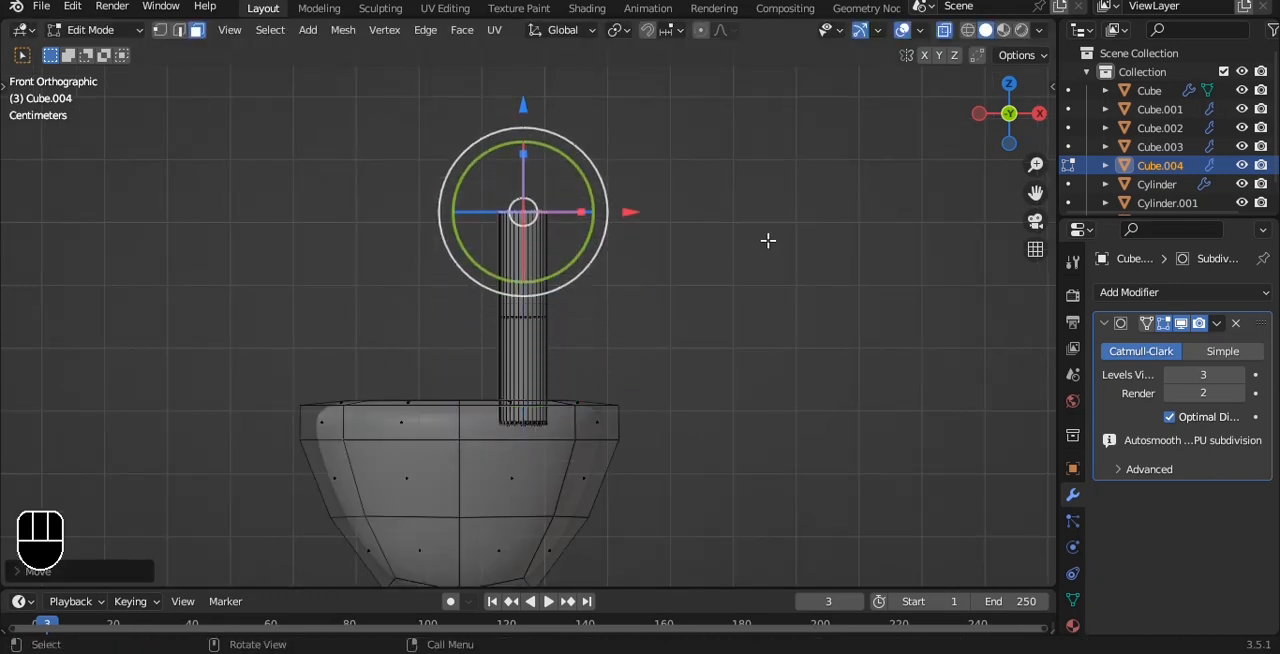
Step: Select the whole prong and duplicate it about 0.2 m along negative X to make a matching pair
key(Tab)
key(alt+z)
key(Tab)
key(a)
key(a)
key(a)
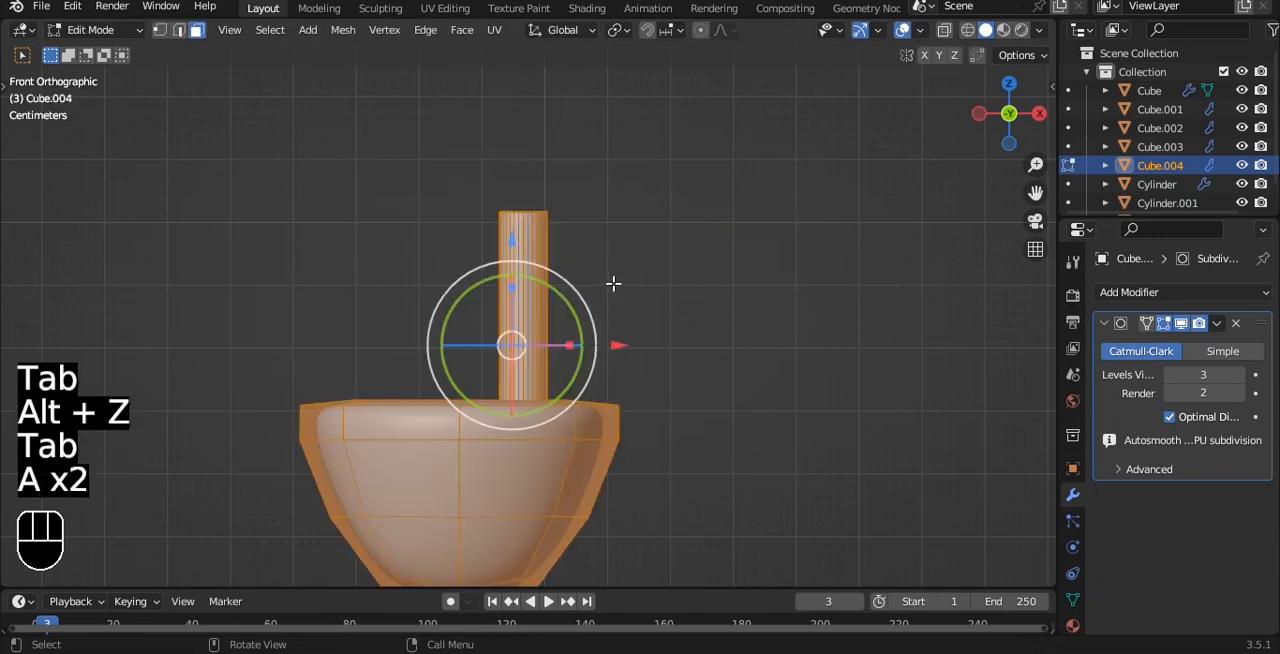
key(l)
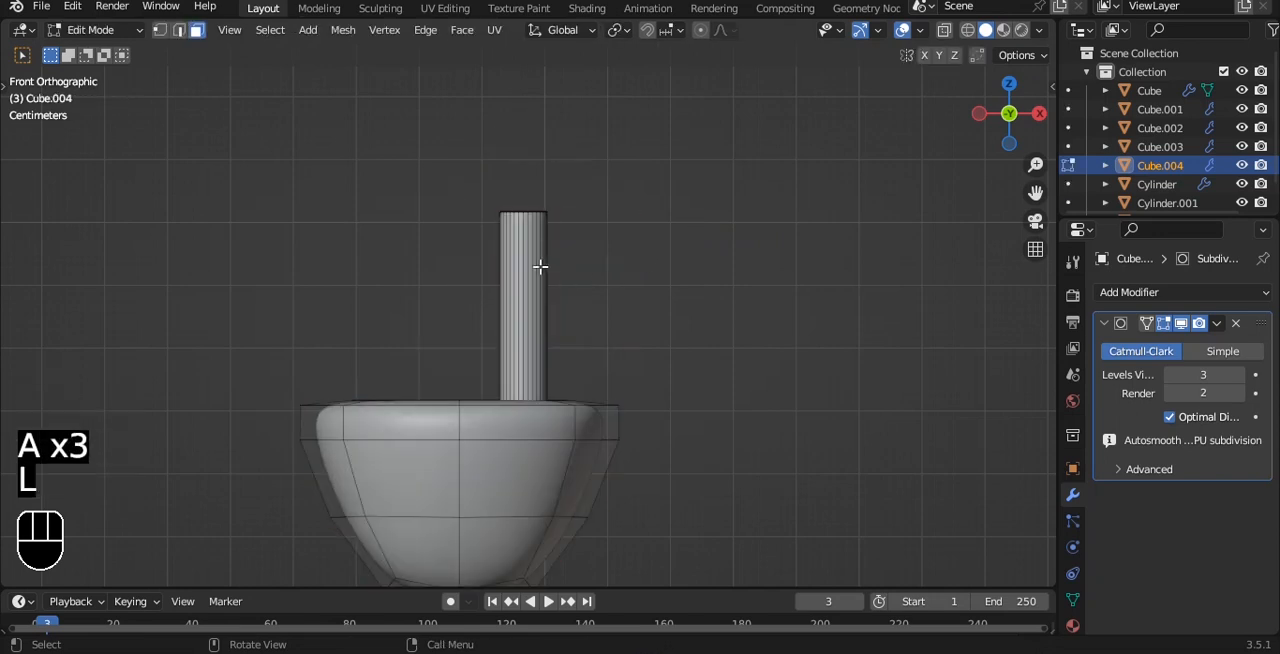
key(l)
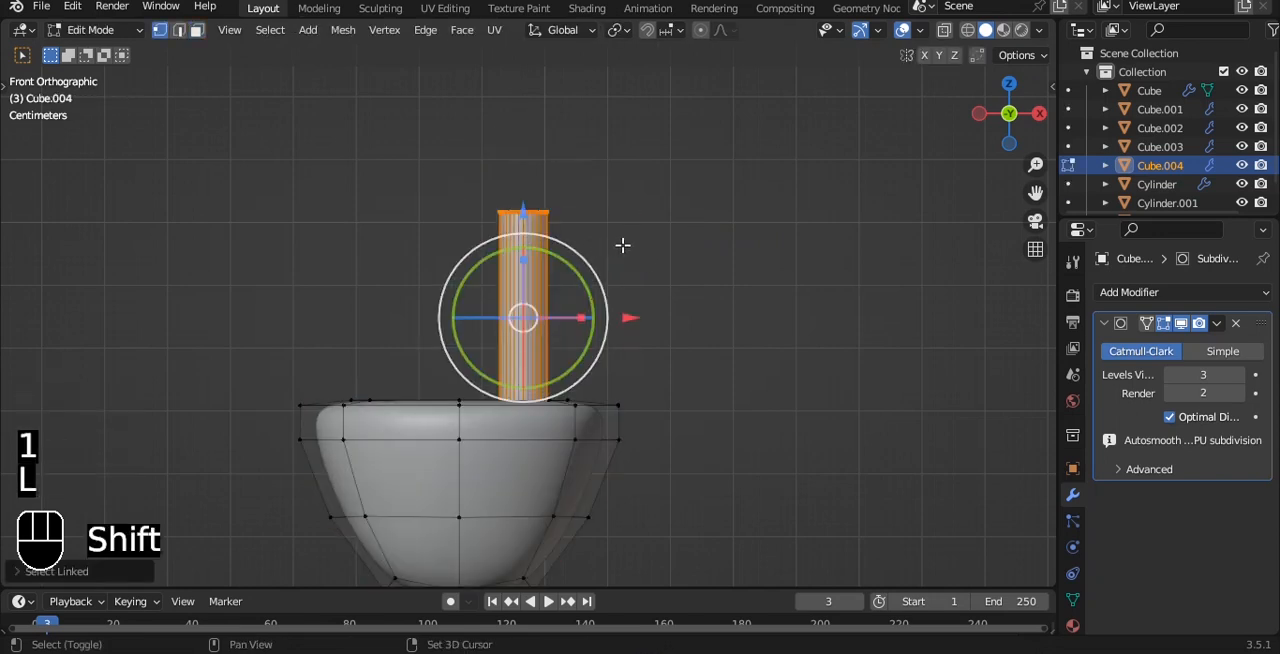
key(shift+d)
key(x)
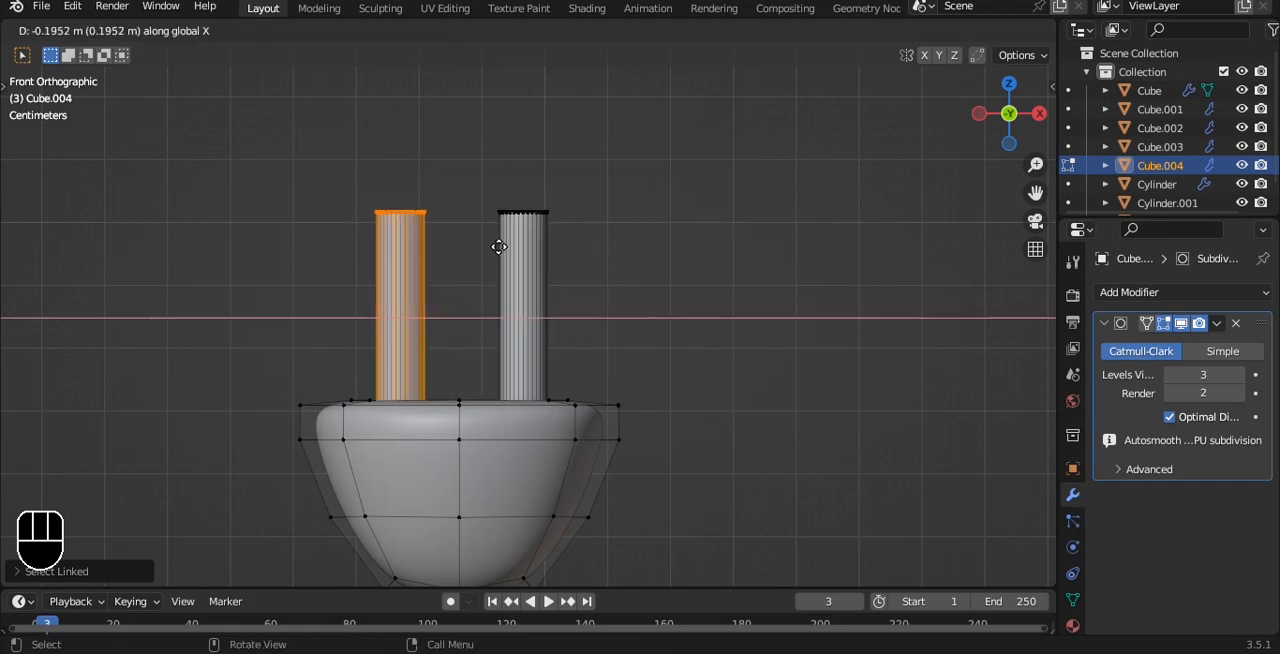
click(499, 246)
key(Tab)
scroll(620, 280, down, 4)
middle_drag(623, 283, 578, 284)
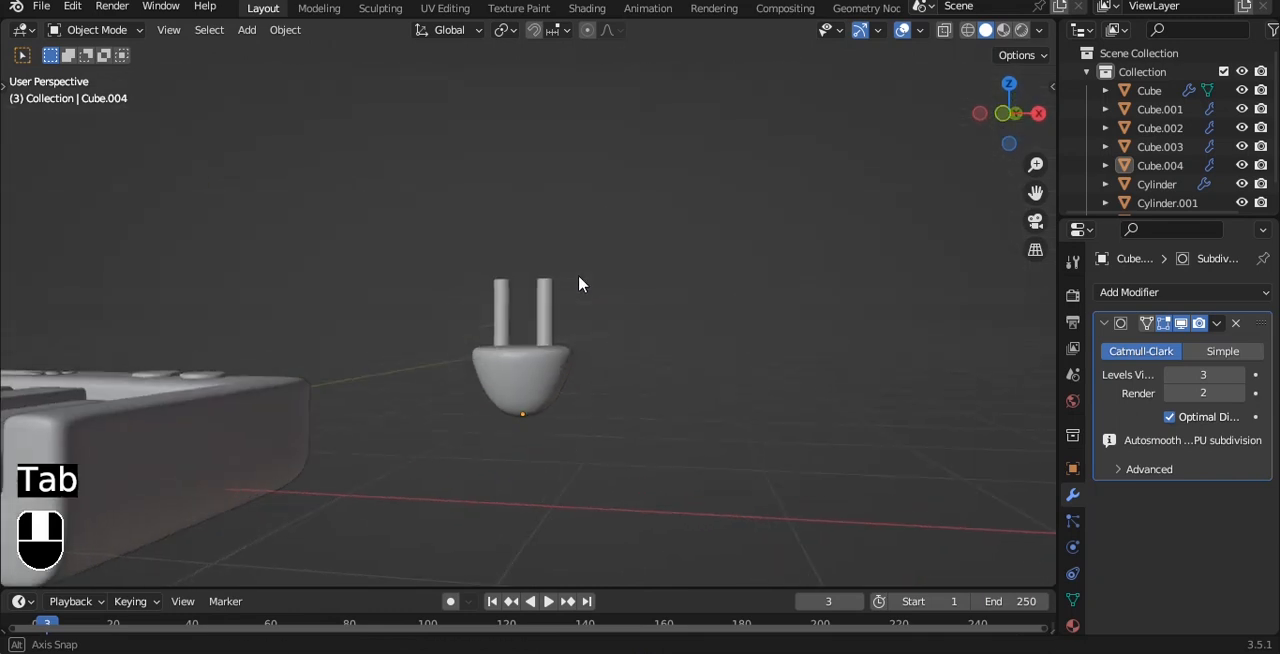
Step: Lower the upper ends of both prongs together to shorten them into stubs, and save the file
key(grave)
scroll(554, 285, up, 4)
click(538, 311)
scroll(600, 238, up, 3)
key(Tab)
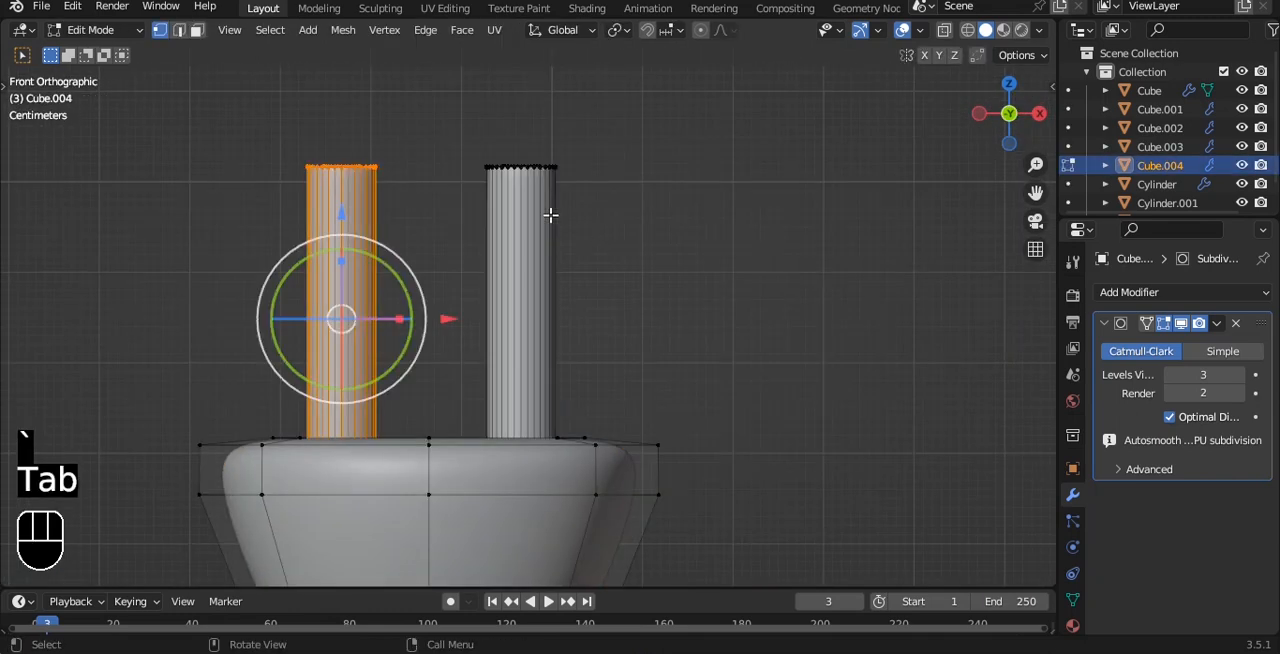
key(alt+z)
drag(200, 123, 575, 190)
key(alt+z)
drag(429, 69, 450, 279)
key(Tab)
scroll(488, 298, down, 5)
click(602, 308)
scroll(602, 309, down, 1)
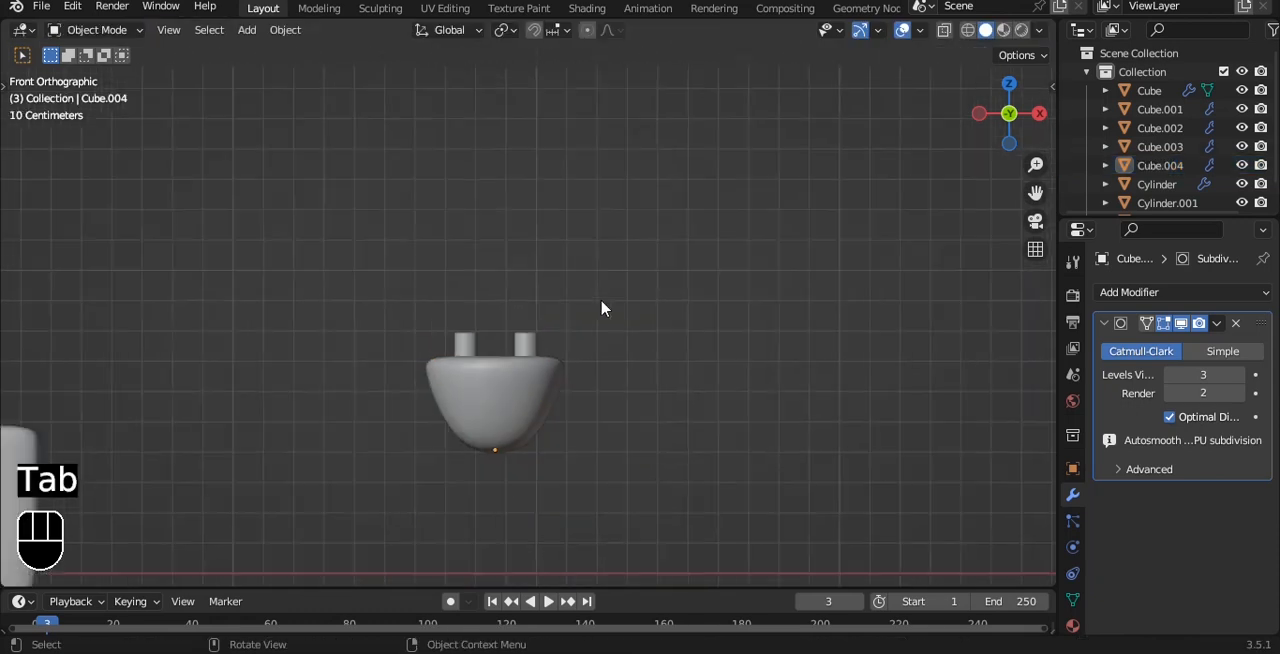
scroll(601, 308, down, 3)
key(ctrl+s)
Step: Rotate the plug 90° about the X axis while in top view, and save the file
click(510, 365)
key(s)
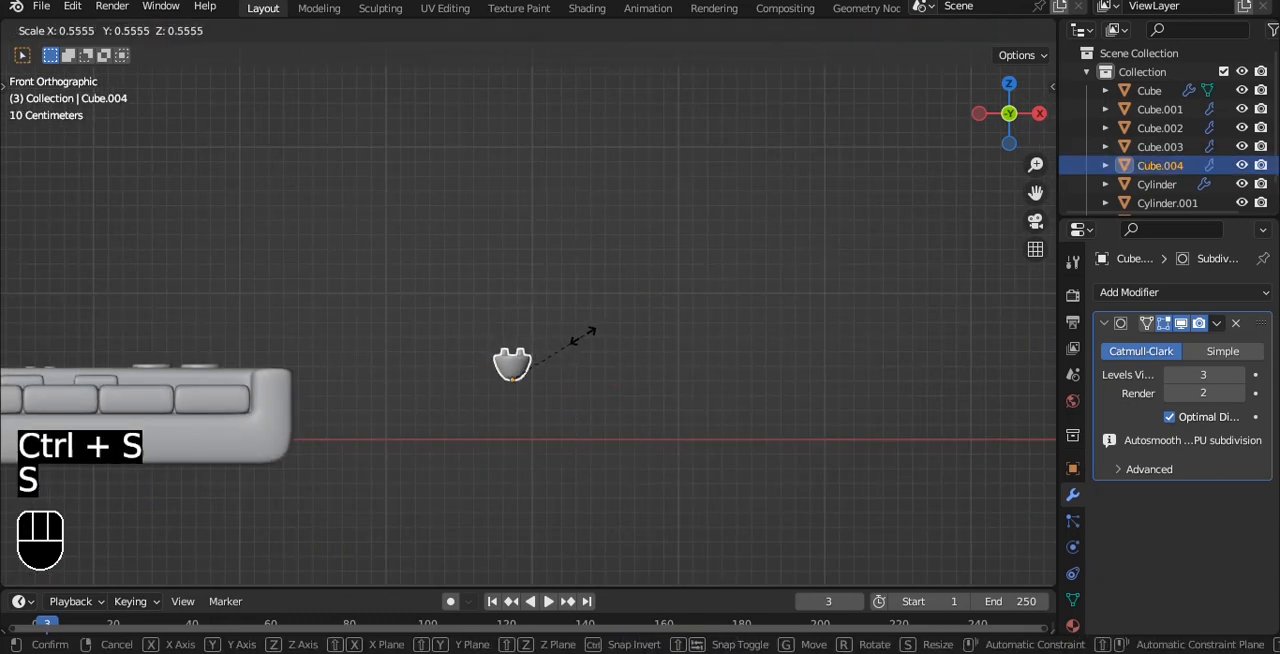
click(590, 333)
key(grave)
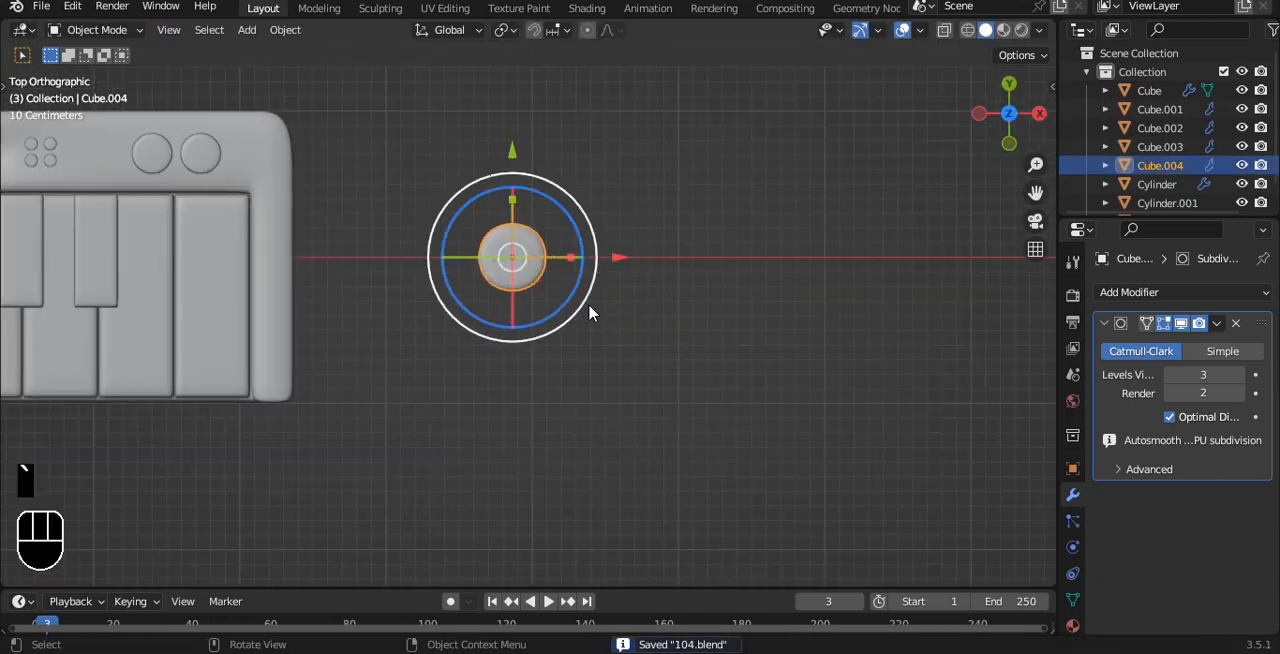
key(r)
key(x)
key(9)
key(0)
click(593, 313)
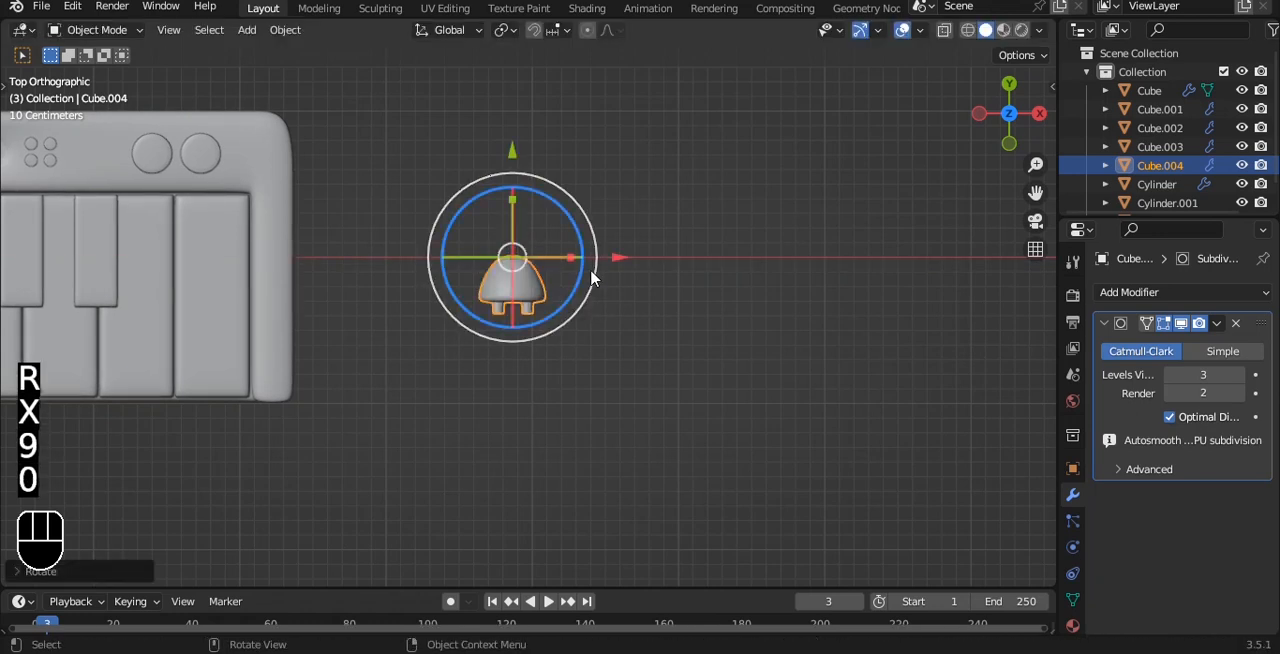
key(ctrl+s)
Step: Add a NURBS path curve to the scene for the power cord
scroll(591, 278, up, 1)
key(grave)
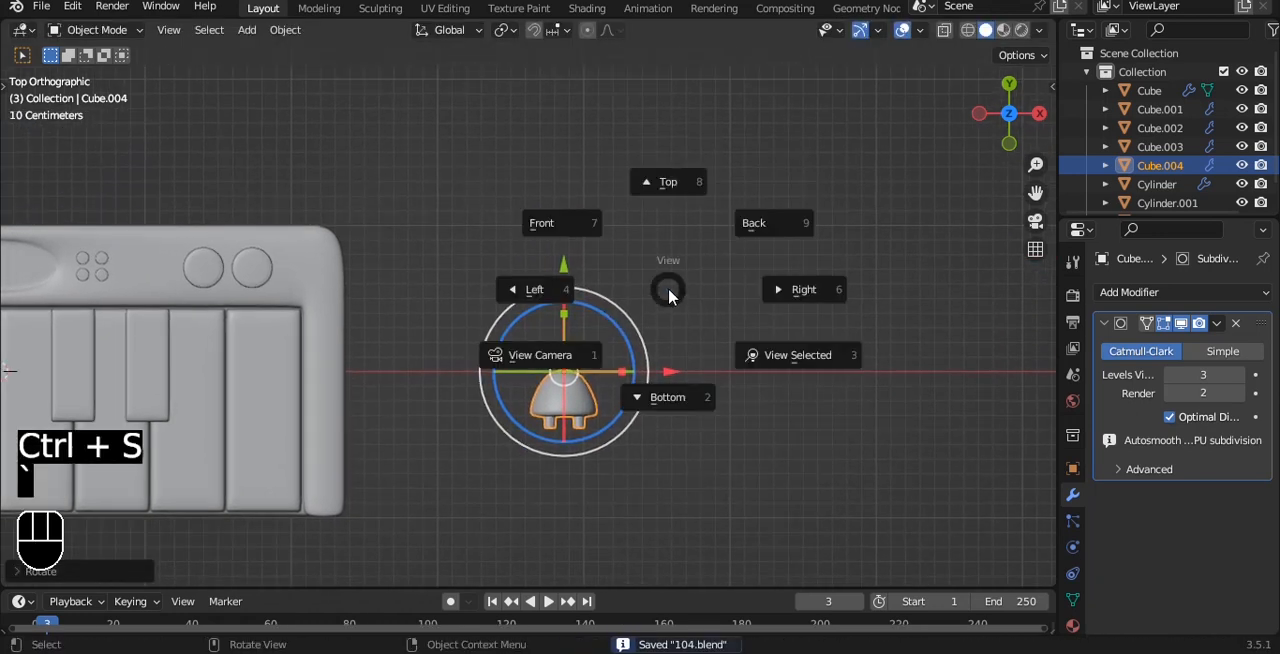
key(Escape)
scroll(560, 218, down, 2)
scroll(613, 217, up, 1)
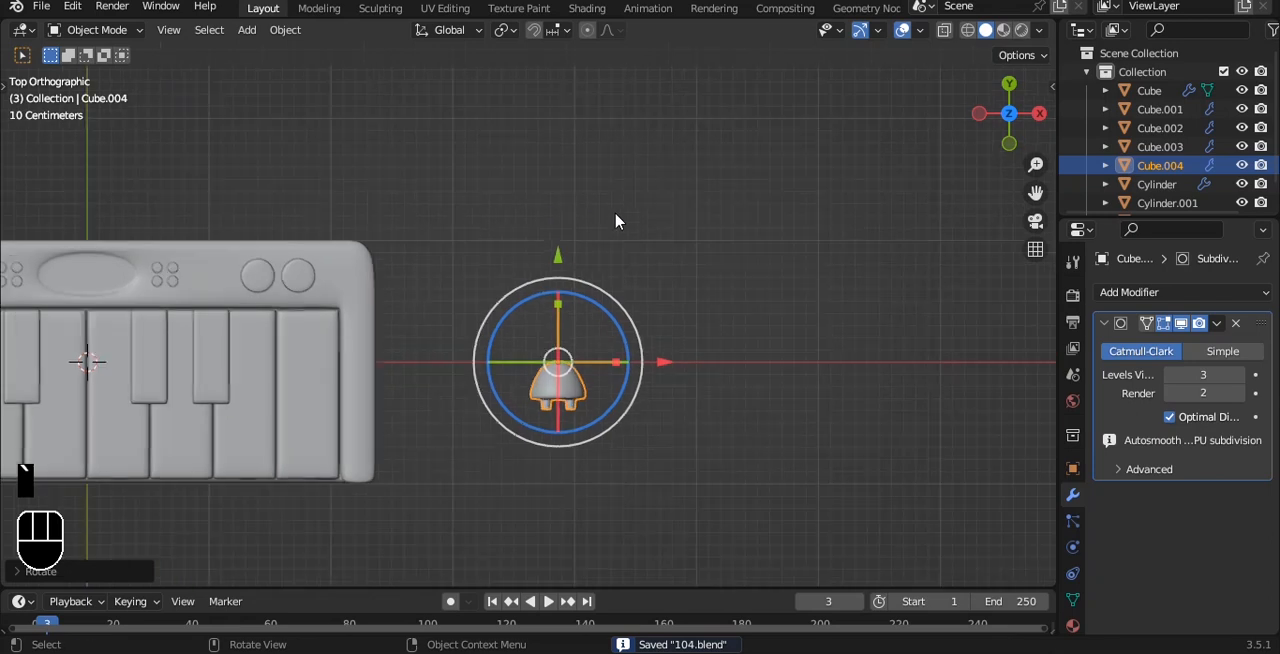
key(shift+a)
mouse_move(617, 214)
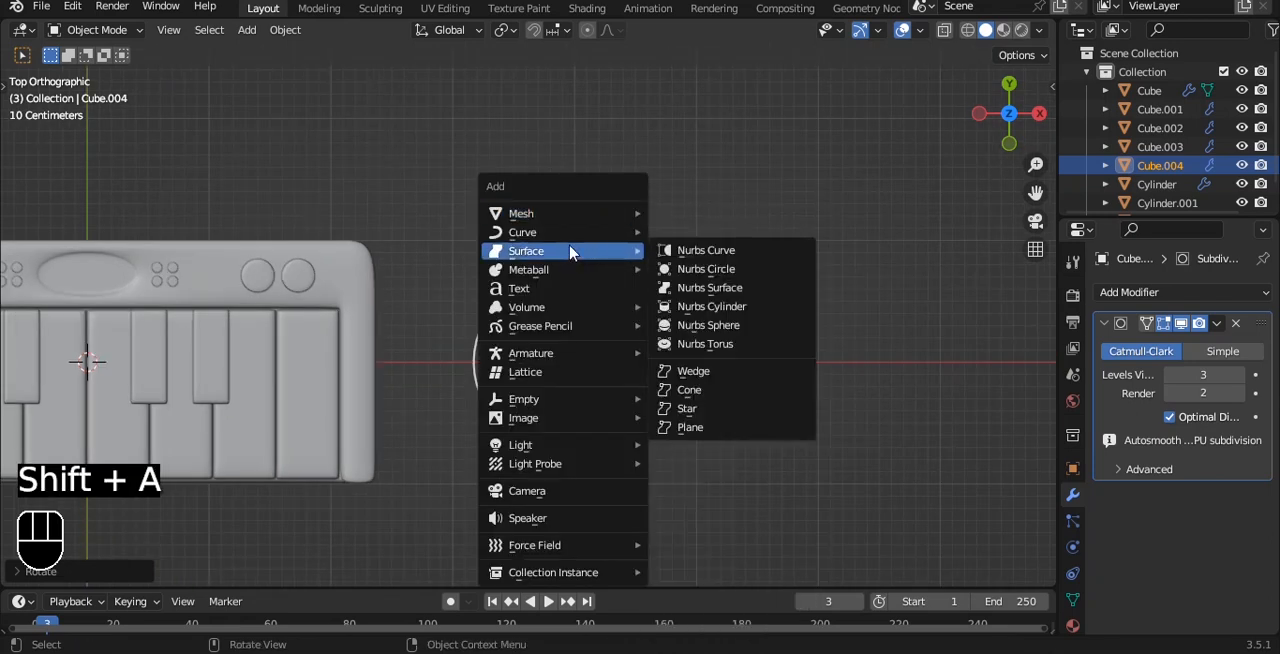
mouse_move(571, 240)
click(687, 319)
Step: Move the path along X to the space beside the keyboard and scale it to about half its length
alt+shift+drag(535, 280, 749, 289)
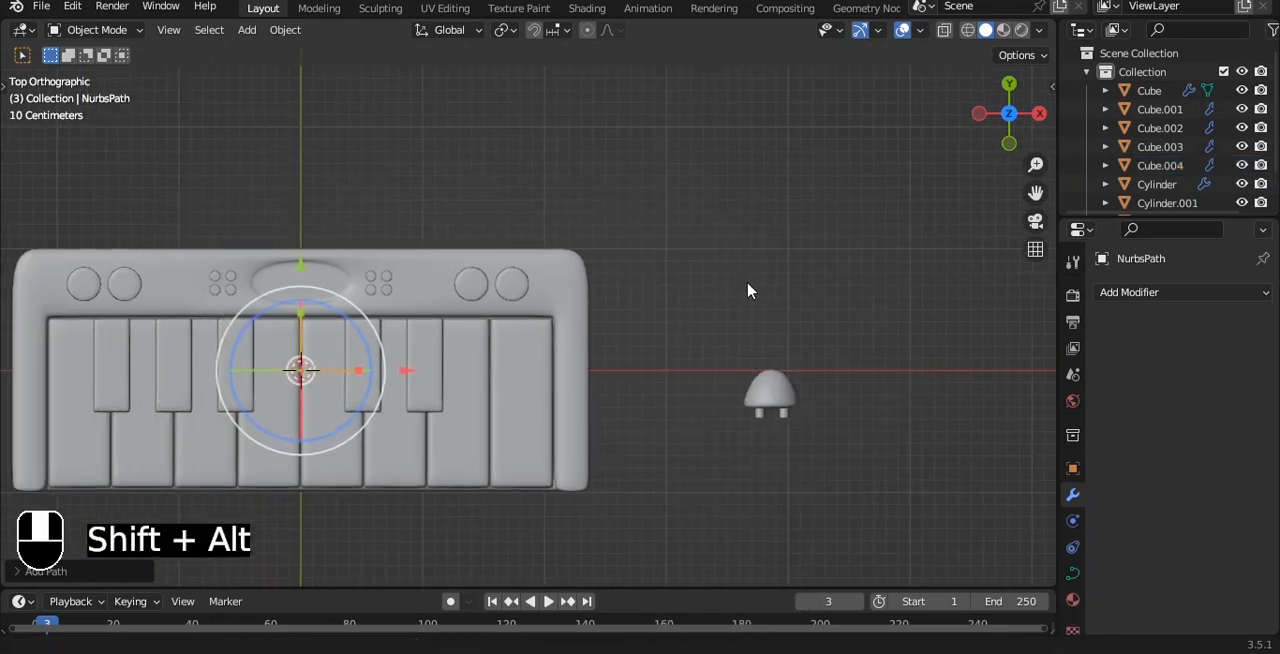
drag(411, 374, 836, 358)
scroll(840, 363, down, 2)
key(s)
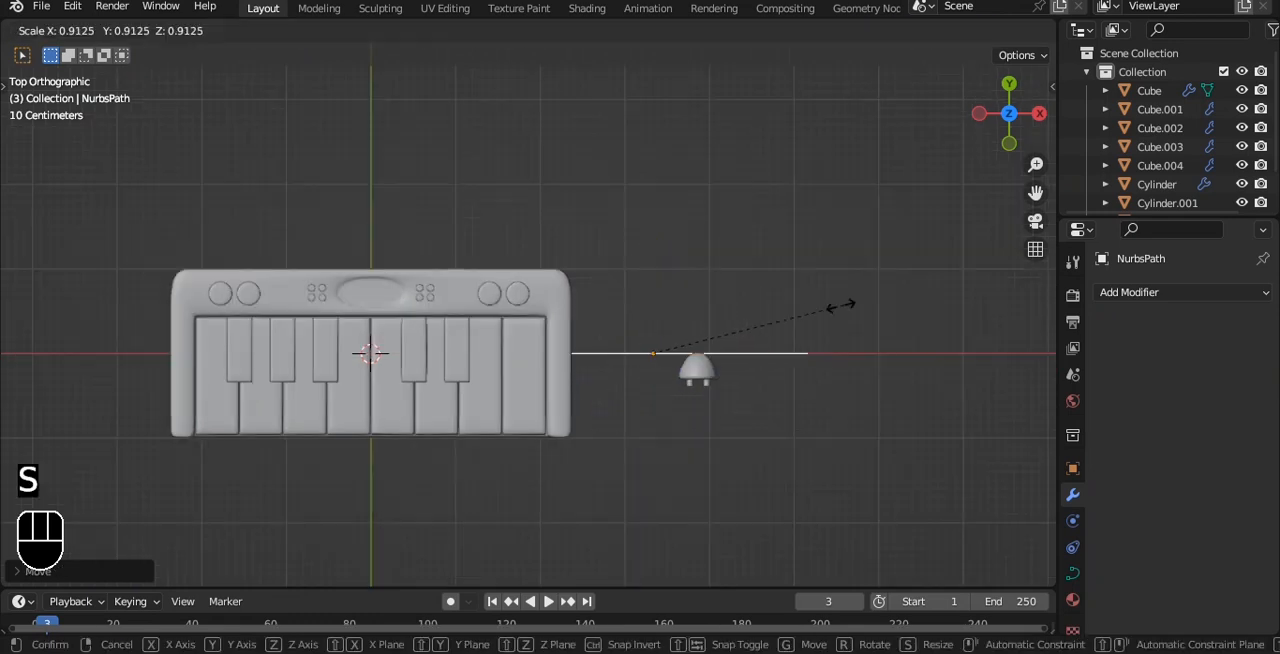
click(755, 327)
Step: Give the path thickness with a round bevel depth of 0.03 m
click(1072, 573)
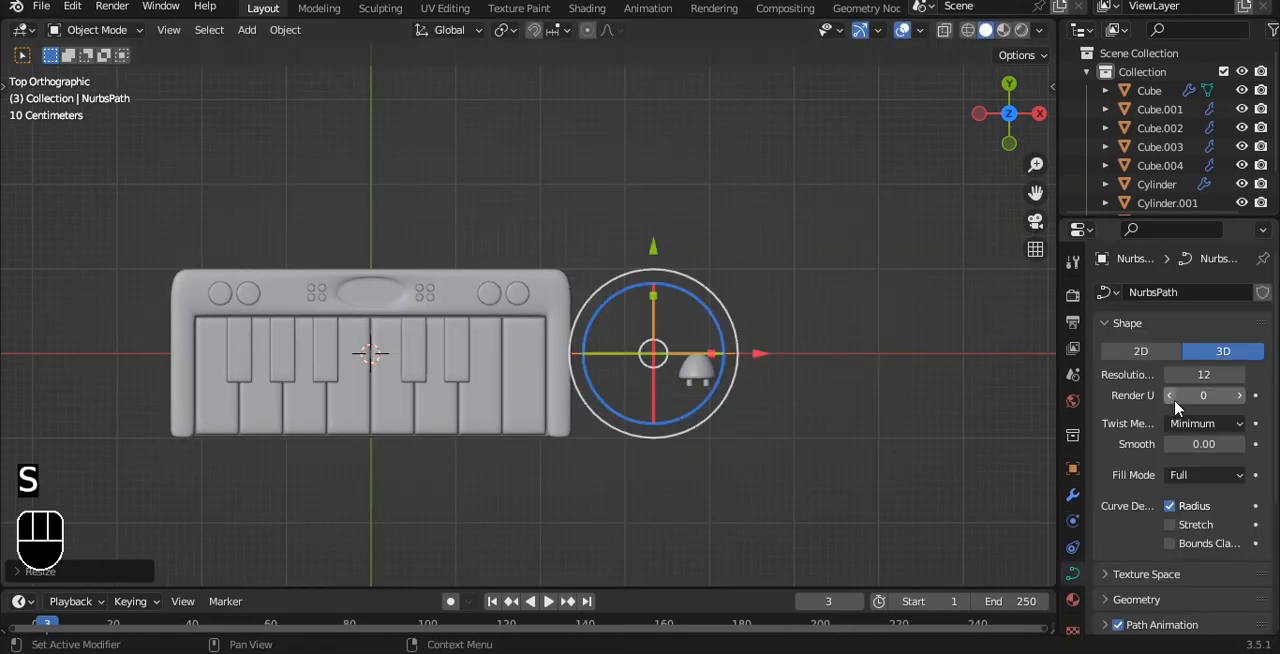
scroll(1176, 404, down, 1)
scroll(1160, 570, down, 4)
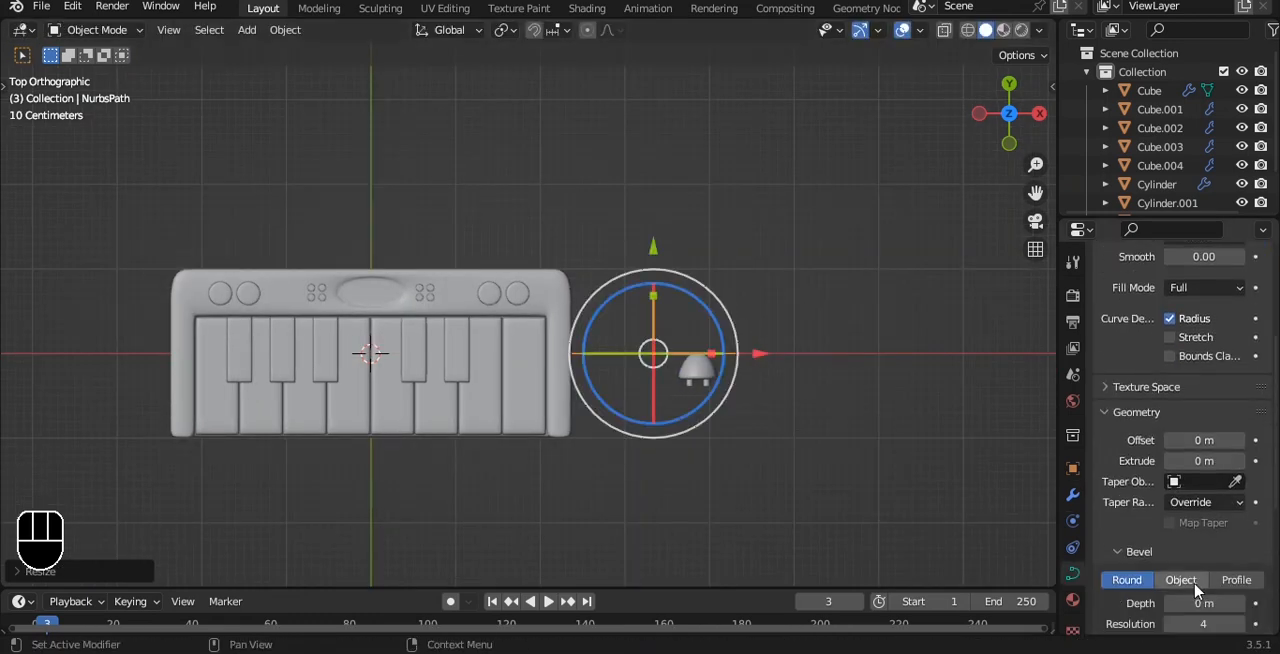
scroll(859, 295, up, 4)
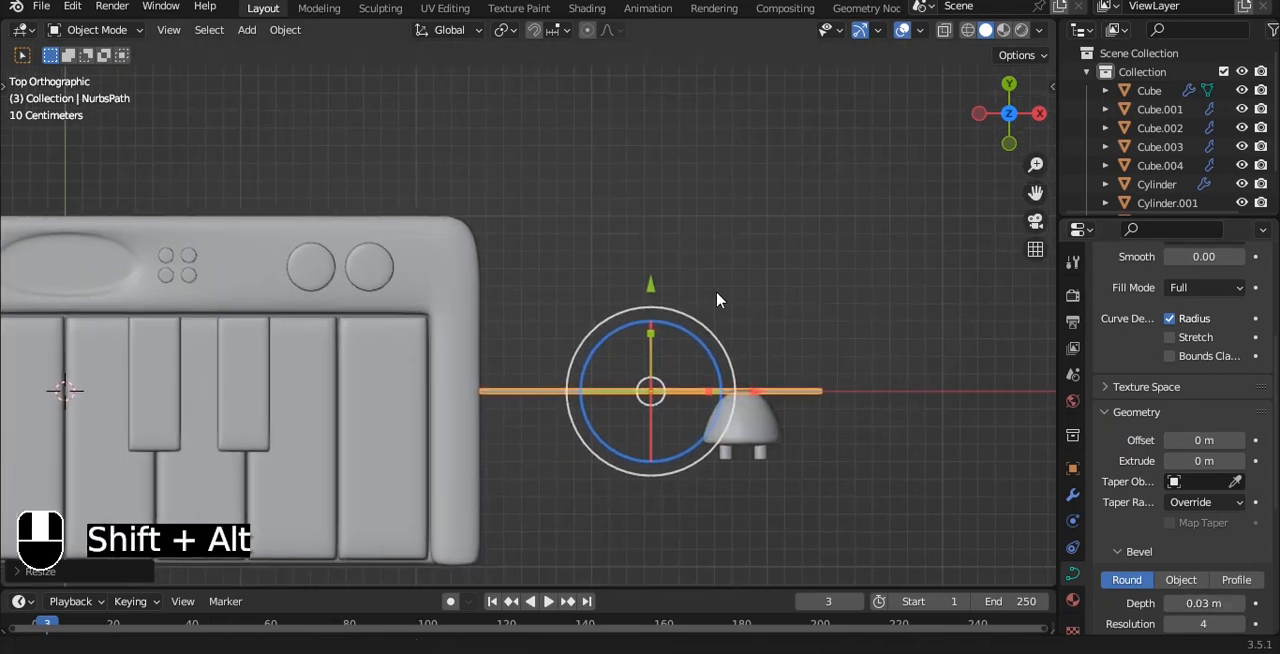
Step: Rotate the path 90° and move its end into the plug's rounded tip, entering point editing on it
key(r)
key(9)
key(0)
click(715, 311)
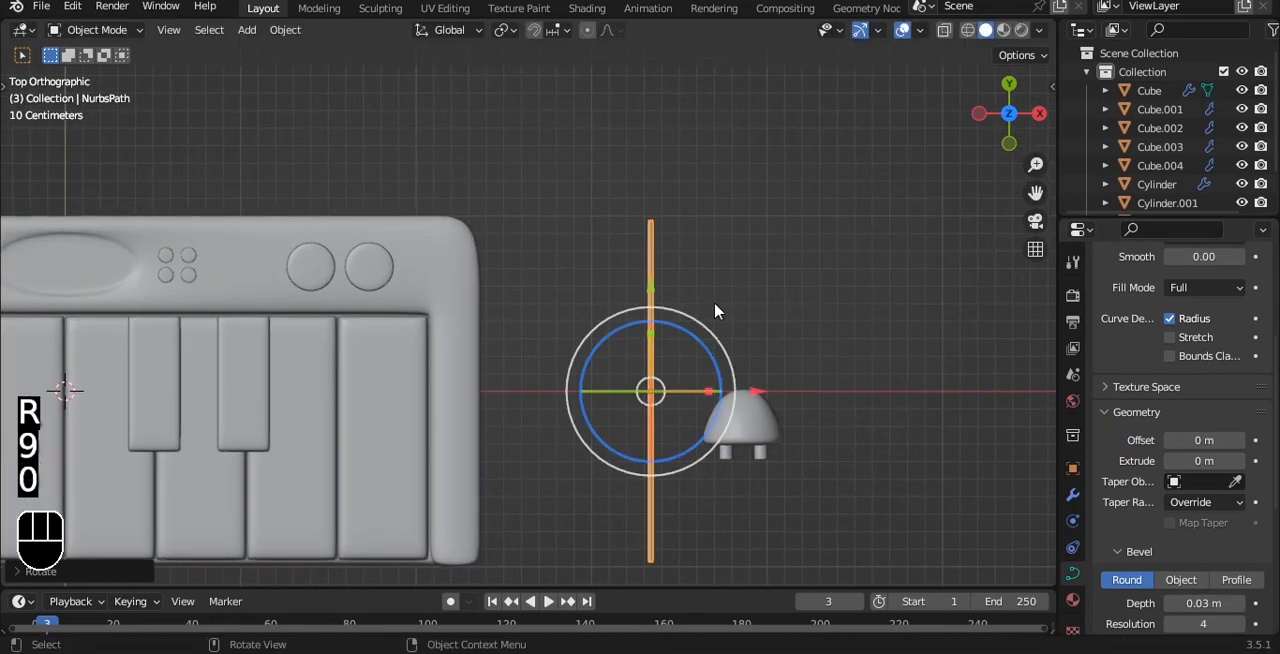
key(g)
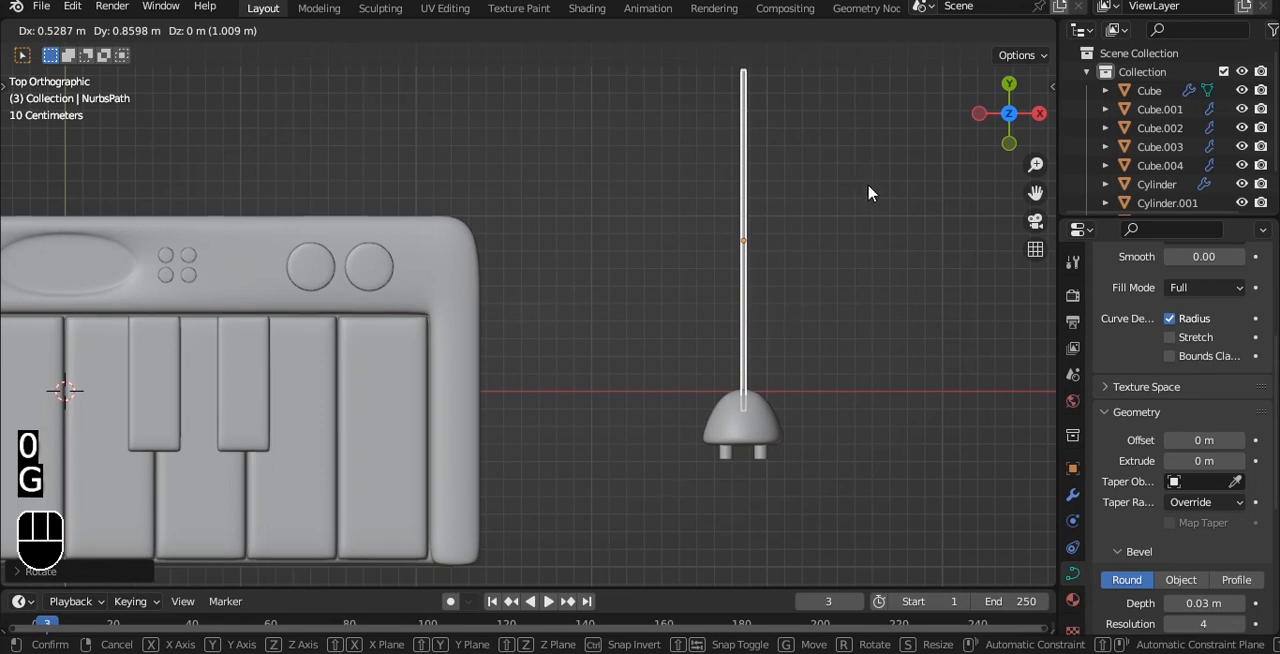
click(868, 193)
shift+middle_drag(820, 213, 826, 302)
key(Tab)
drag(697, 133, 821, 187)
shift+middle_drag(817, 177, 827, 232)
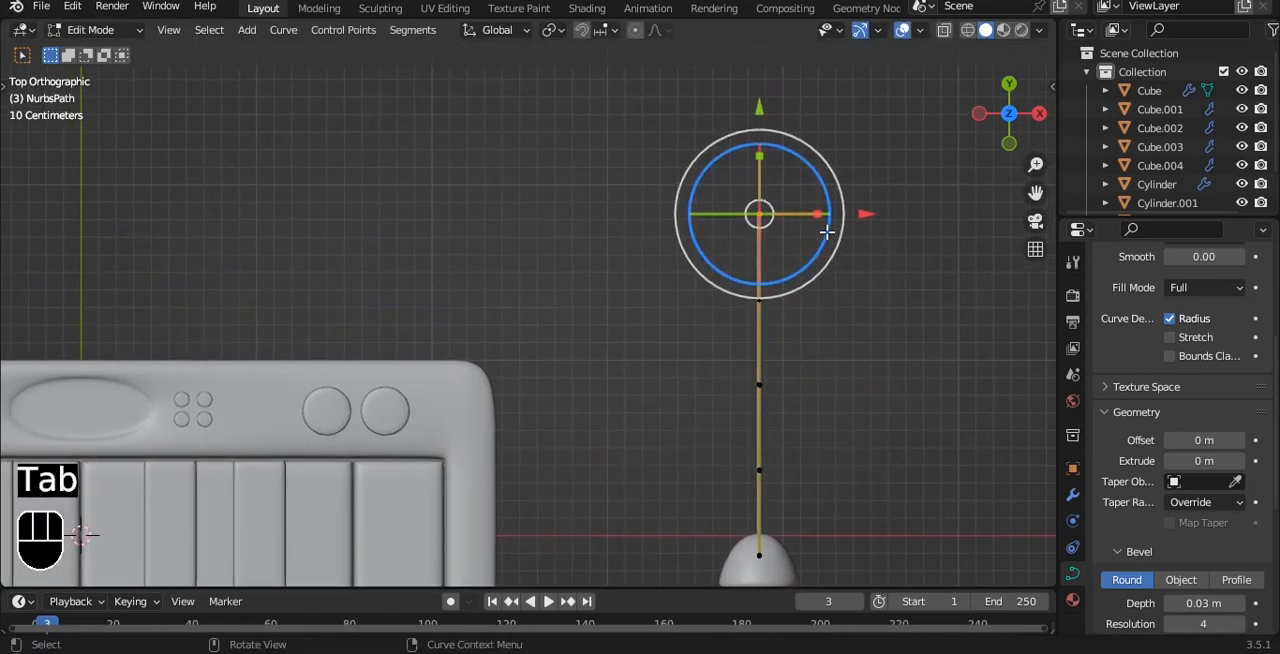
key(g)
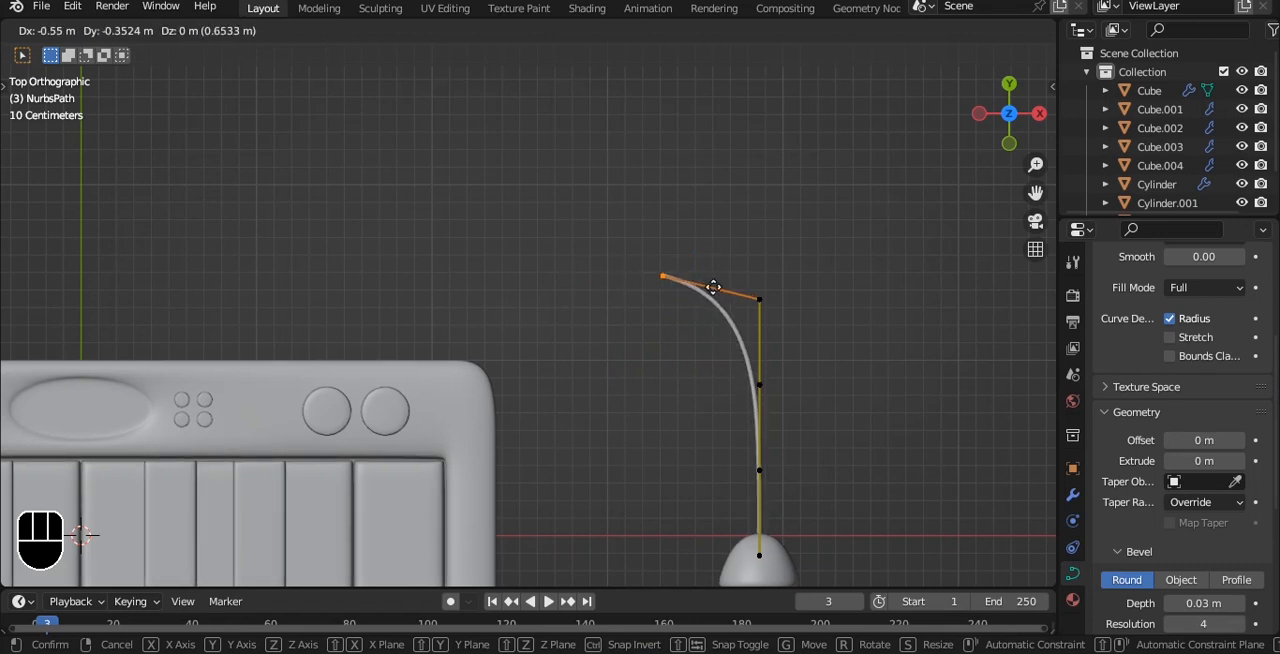
right_click(713, 287)
shift+middle_drag(734, 366, 720, 344)
Step: Move the three control points farthest from the plug toward the keyboard and down to bend the cord
key(a)
drag(626, 76, 892, 420)
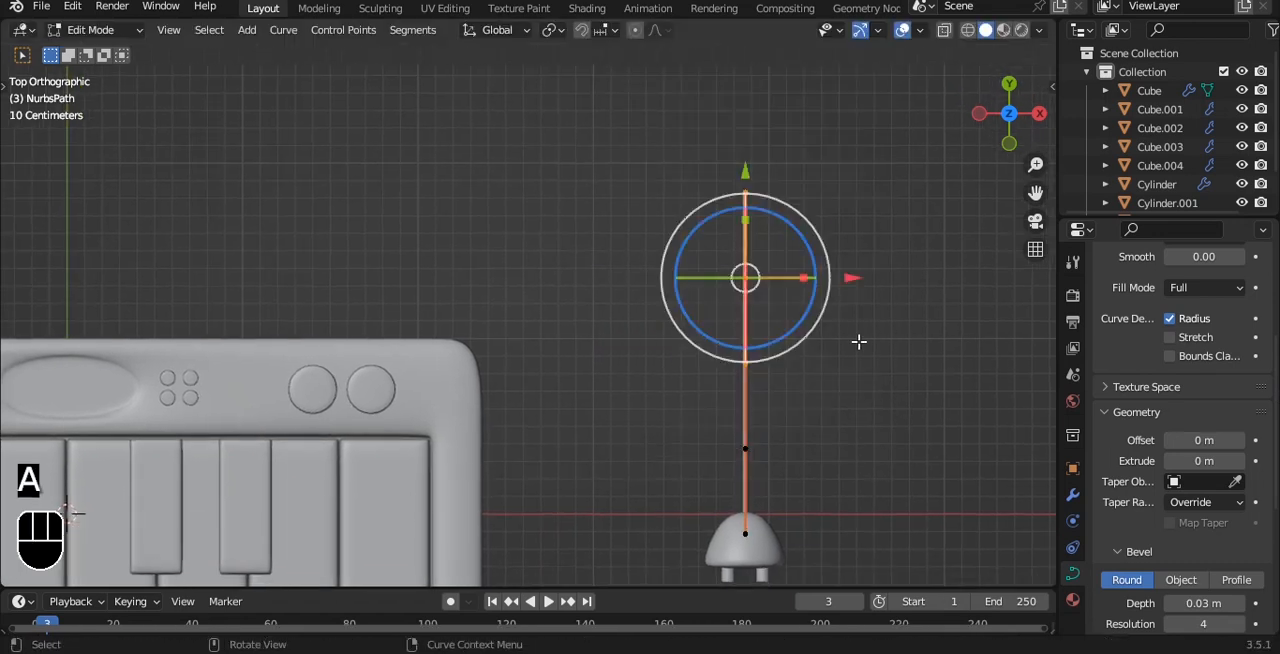
key(g)
click(771, 297)
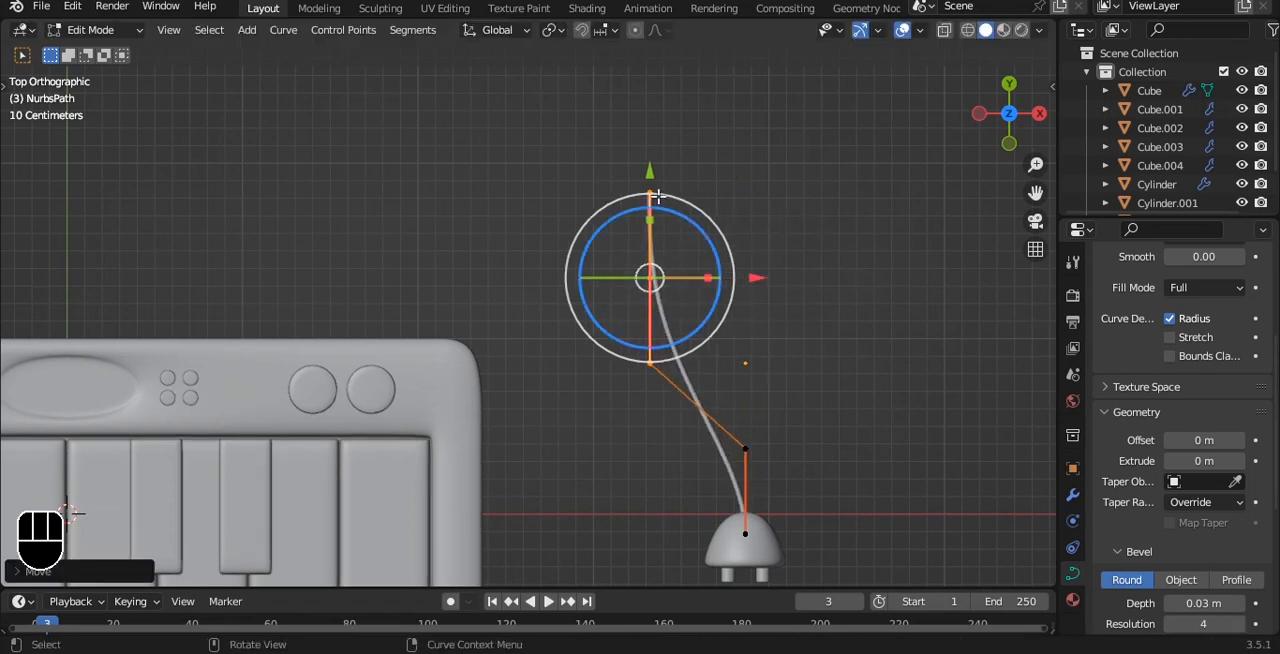
key(g)
click(648, 390)
Step: Move the middle of the three shifted control points toward the keyboard to widen the cord's bend
shift+middle_drag(641, 341, 611, 311)
key(alt+a)
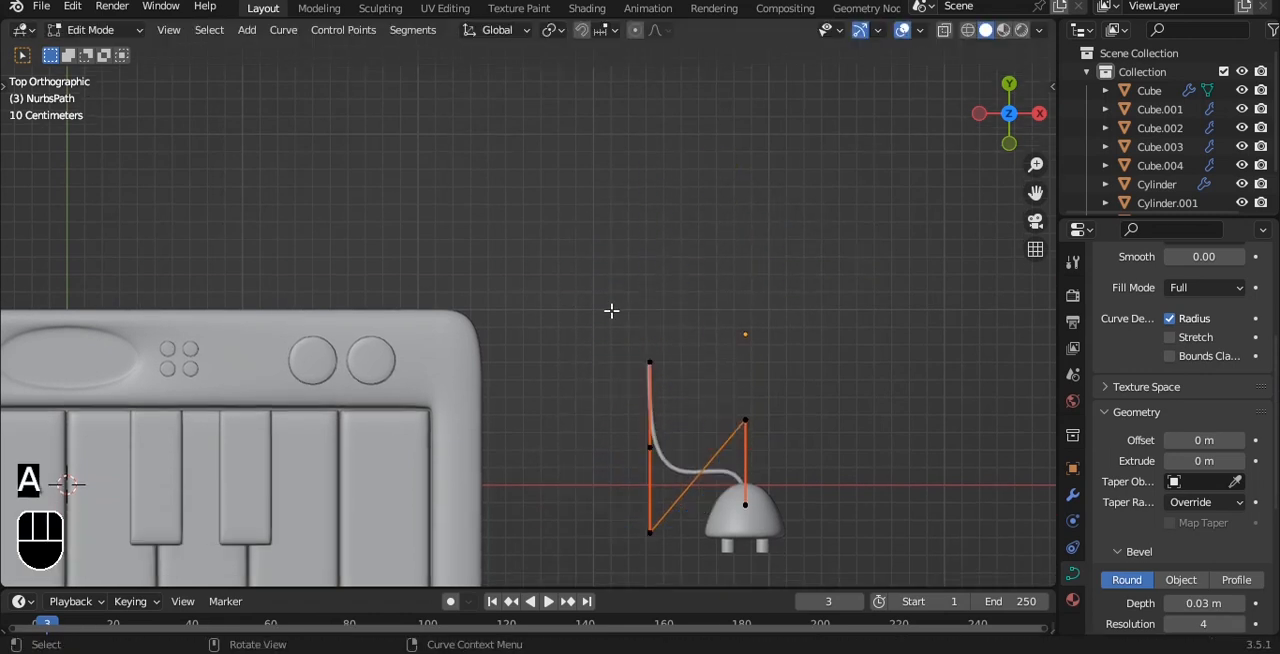
drag(680, 386, 681, 388)
key(a)
drag(748, 449, 658, 445)
Step: Extrude three more points from the cord's free end, curving it up and over behind the keyboard
click(660, 360)
key(e)
click(645, 243)
key(e)
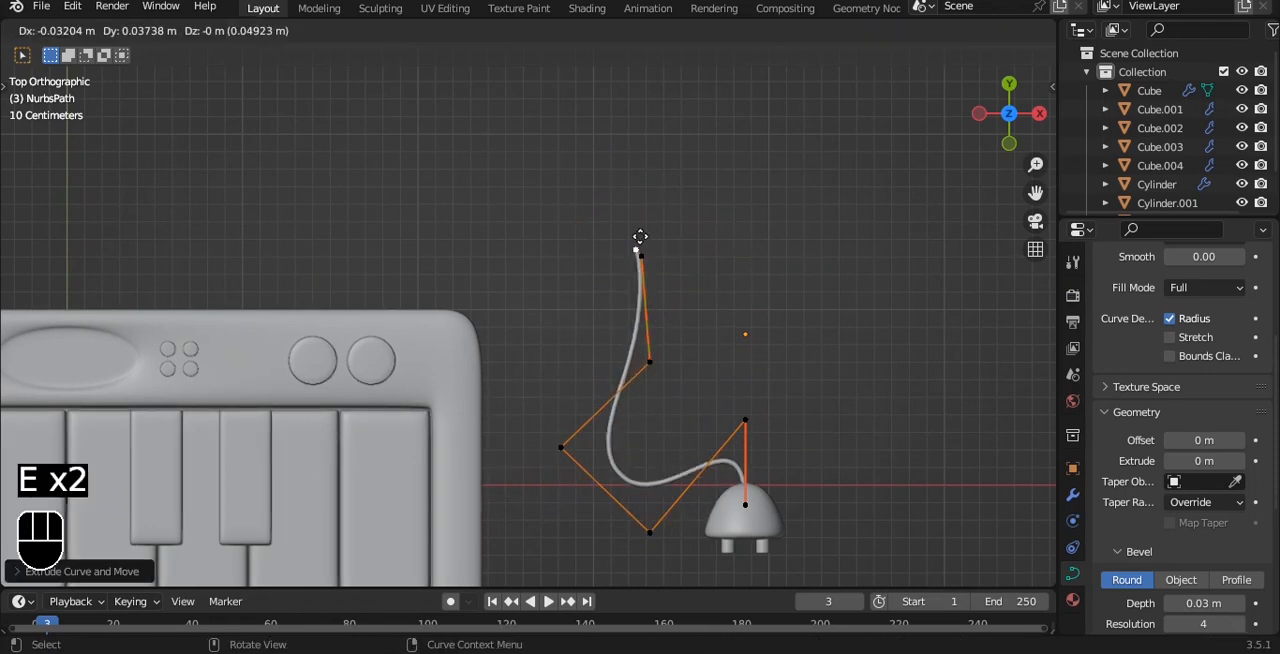
click(512, 227)
key(e)
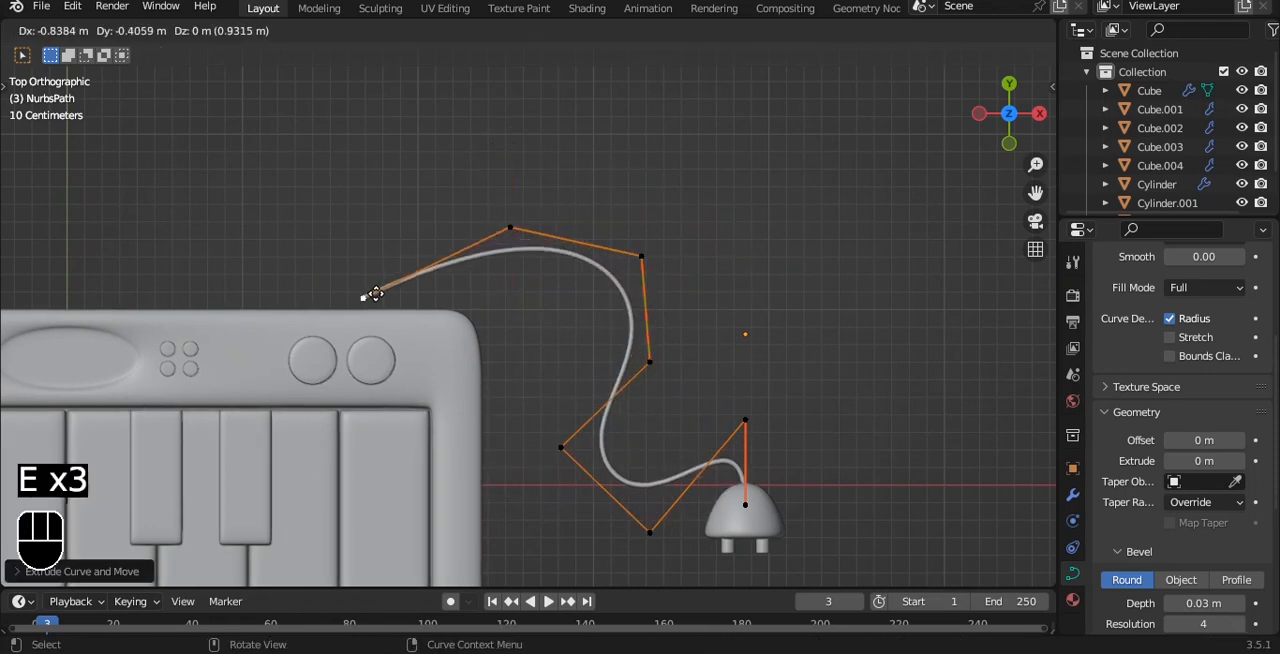
click(379, 294)
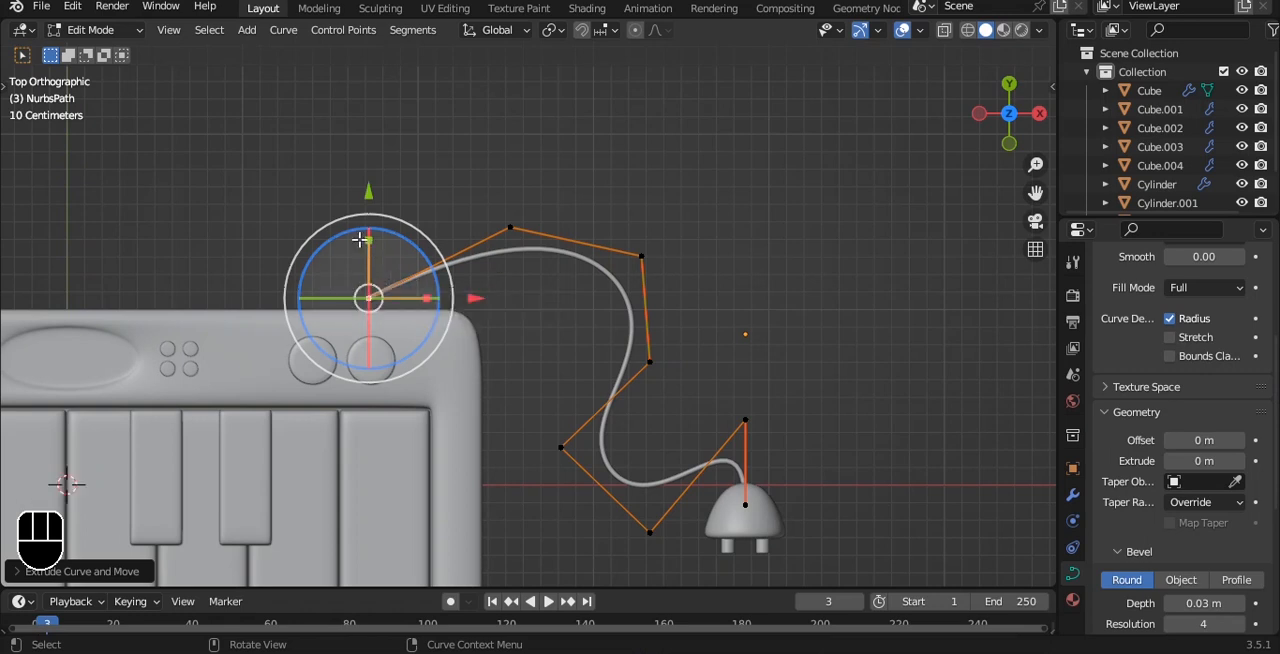
Step: Shift the cord's end point away from the keyboard and extrude one more point to the keyboard's rear edge
drag(360, 197, 360, 175)
drag(475, 268, 527, 266)
key(e)
click(480, 310)
key(Tab)
alt+drag(626, 286, 548, 210)
alt+shift+drag(555, 270, 606, 306)
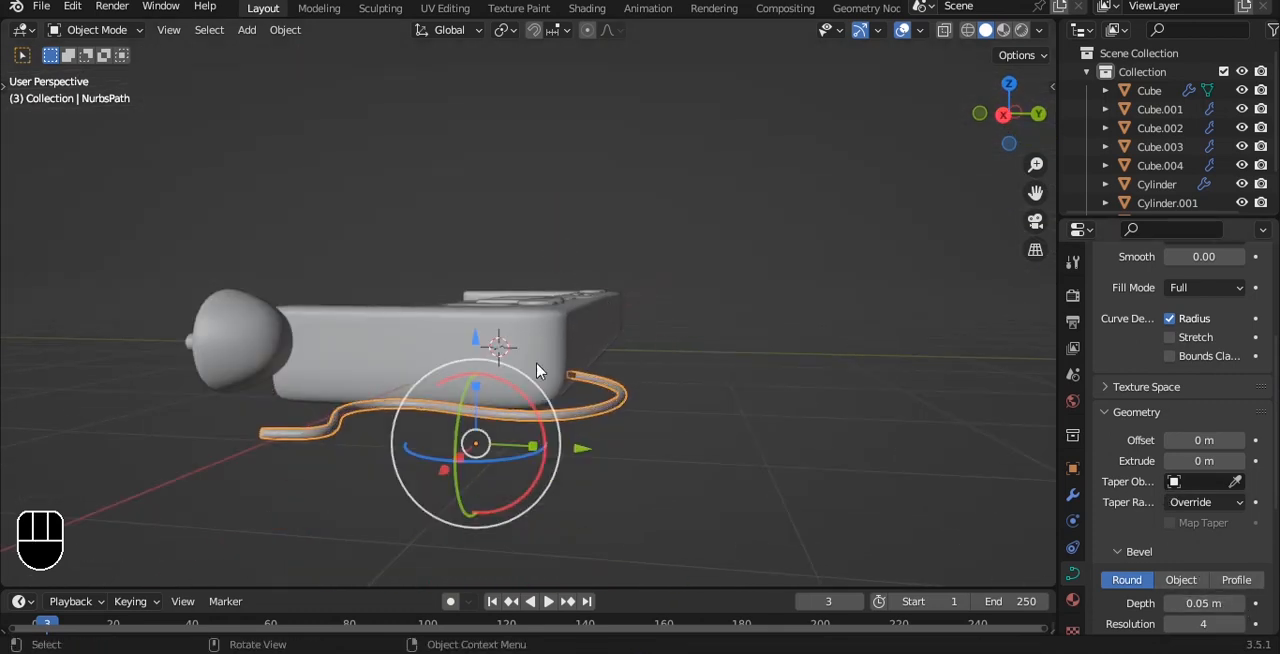
Step: Lower the plug vertically to the height of the cord and save the file
key(grave)
click(638, 362)
key(ctrl+s)
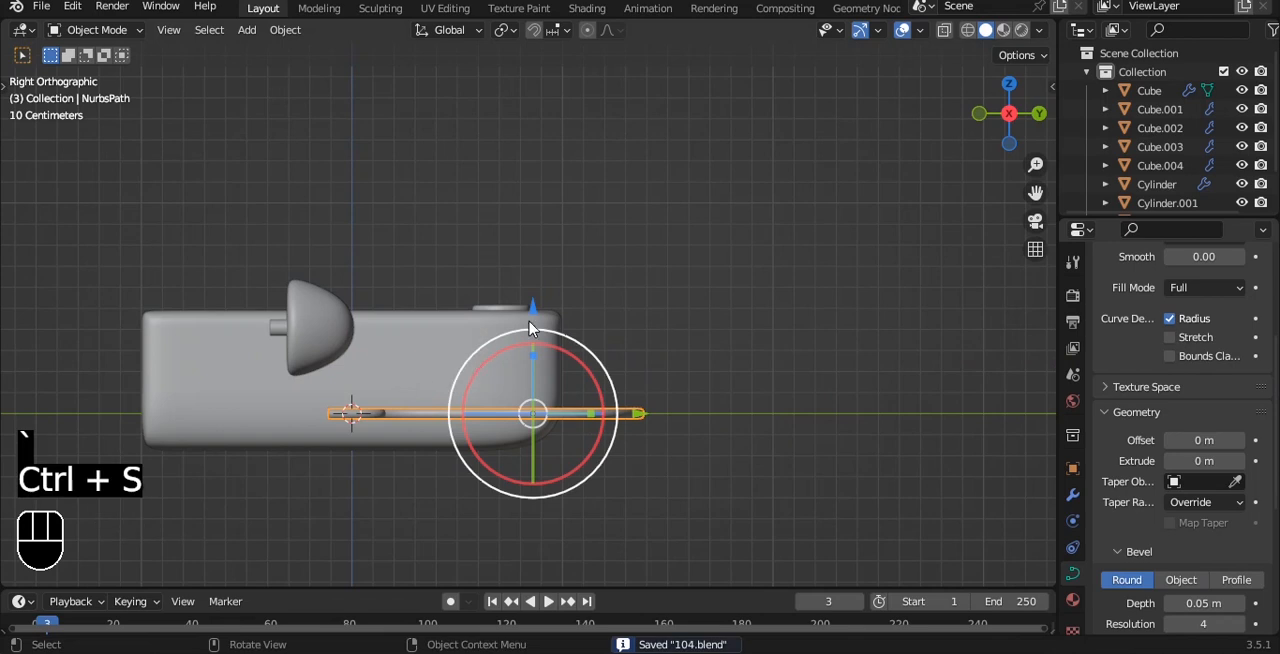
click(280, 335)
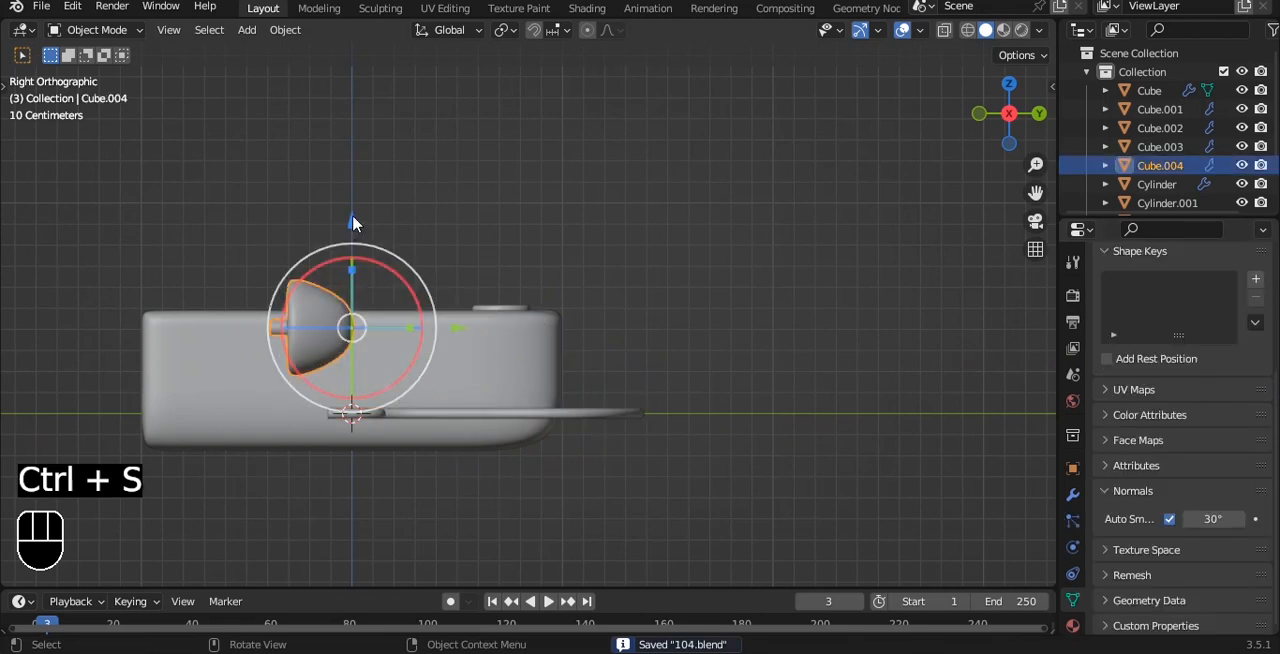
drag(352, 222, 352, 301)
key(ctrl+s)
key(alt+a)
Step: Check the alignment of the plug, cord and keyboard from the back, front and top, and save the file
middle_drag(702, 318, 560, 286)
scroll(277, 352, up, 2)
key(grave)
click(657, 212)
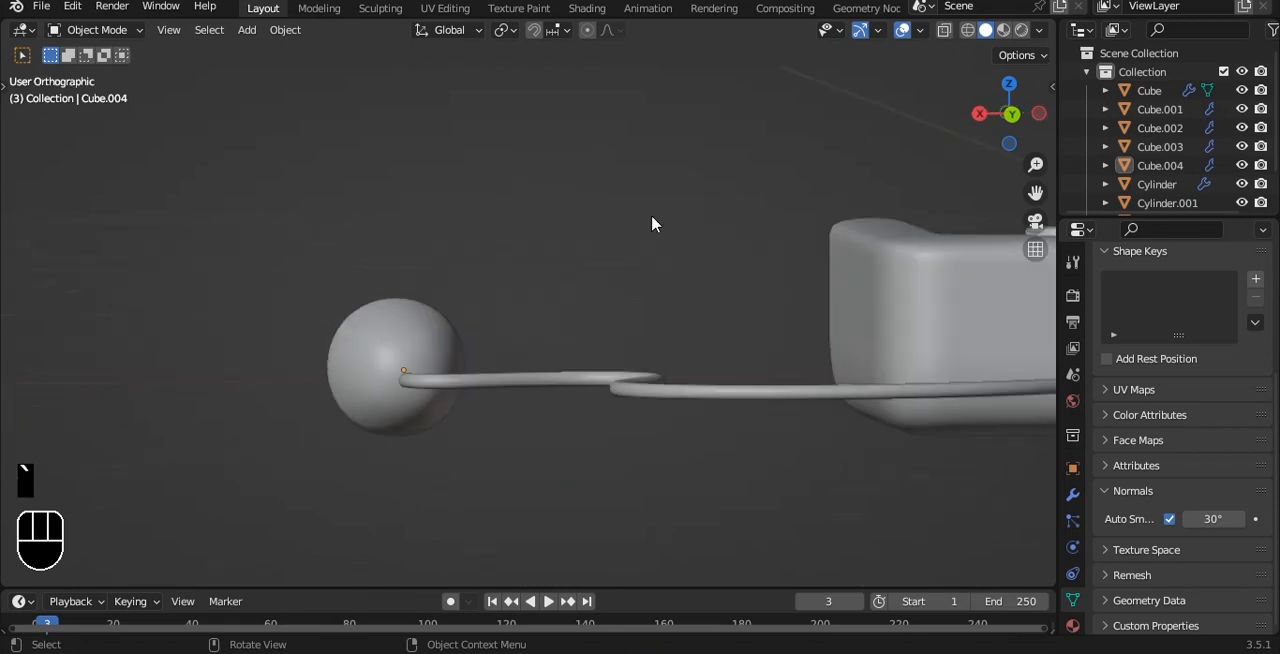
scroll(528, 330, up, 4)
key(grave)
click(486, 229)
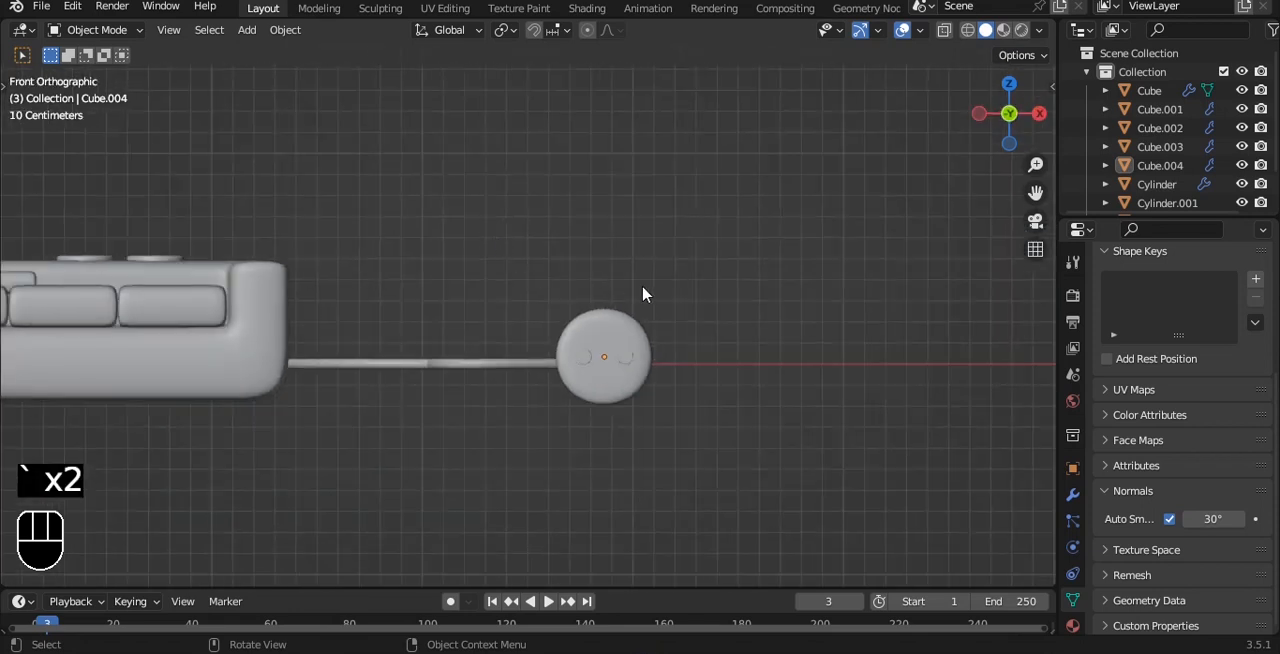
scroll(649, 412, down, 4)
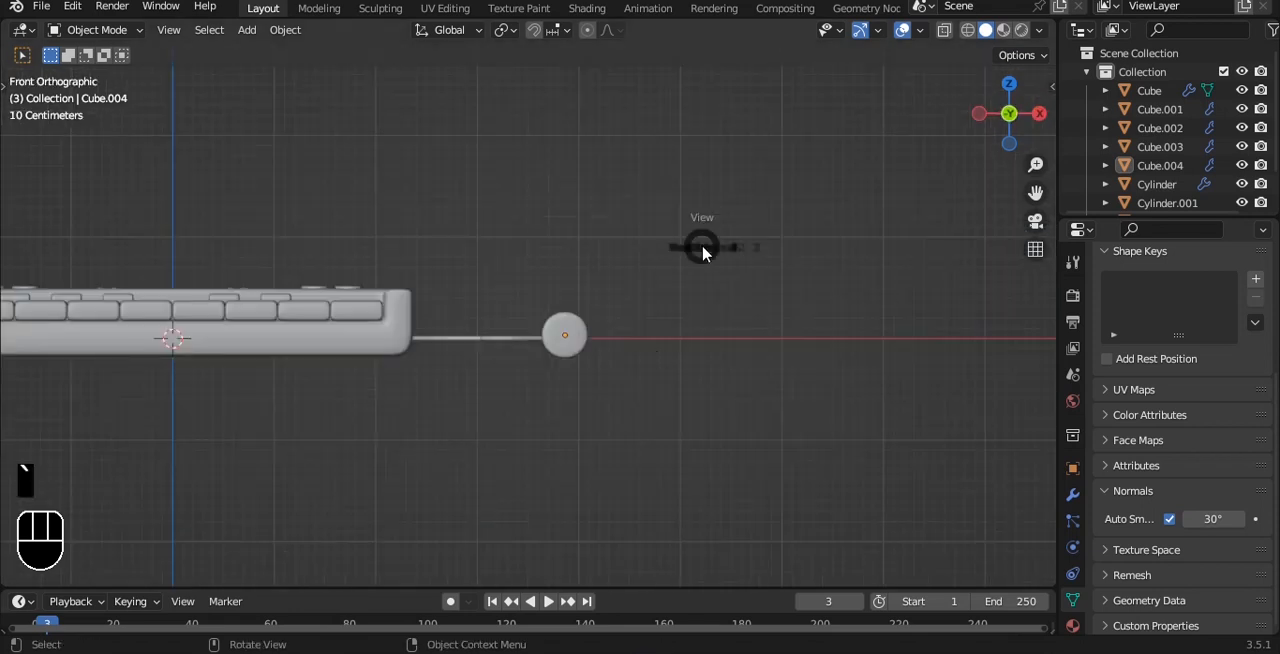
click(697, 137)
scroll(640, 200, down, 3)
alt+shift+drag(566, 283, 694, 277)
scroll(694, 277, up, 1)
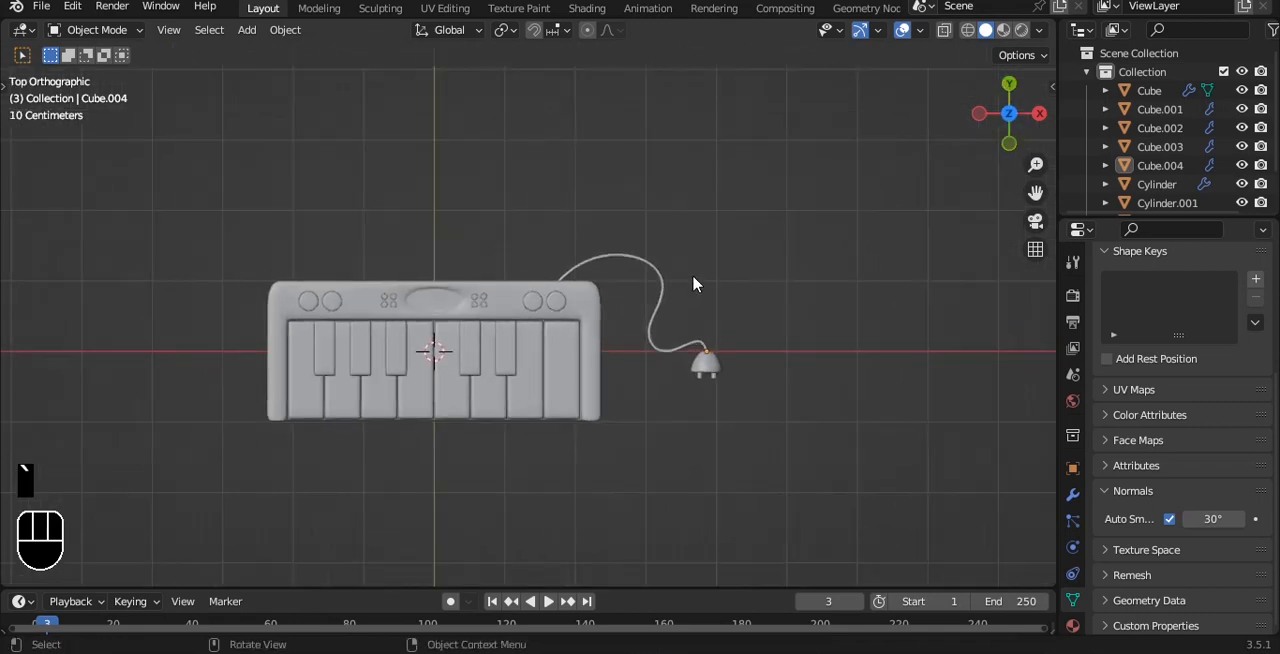
scroll(695, 285, up, 1)
key(ctrl+s)
scroll(688, 232, down, 1)
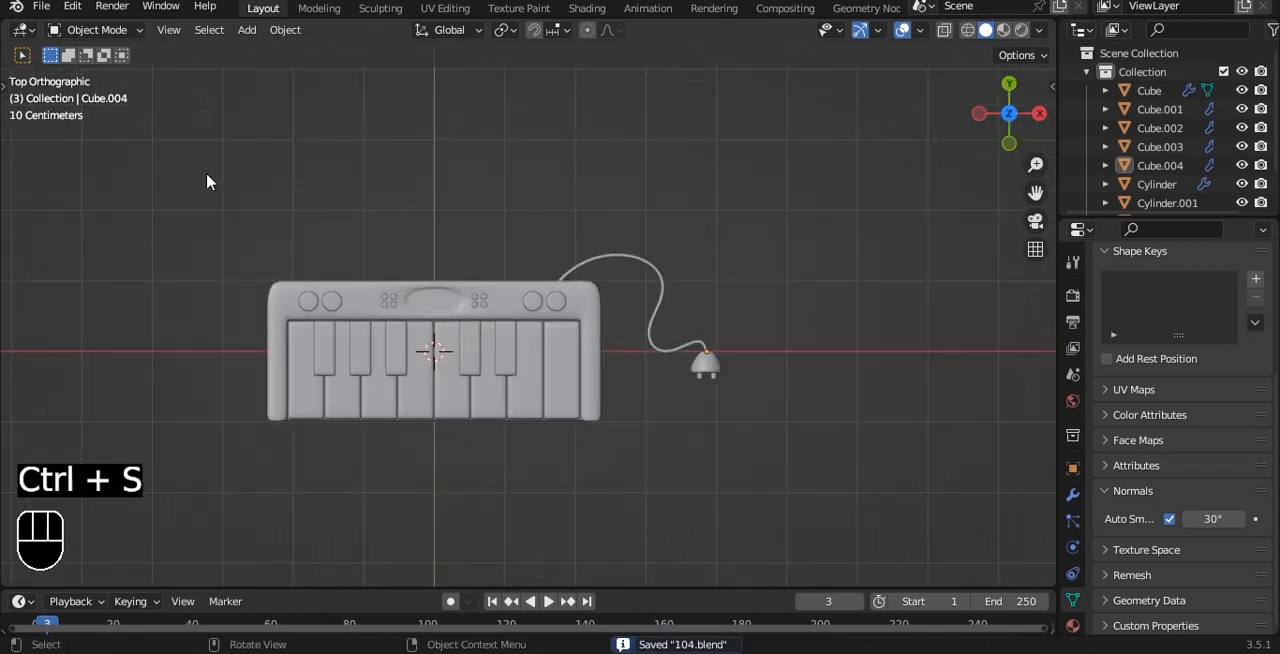
alt+shift+drag(480, 208, 566, 180)
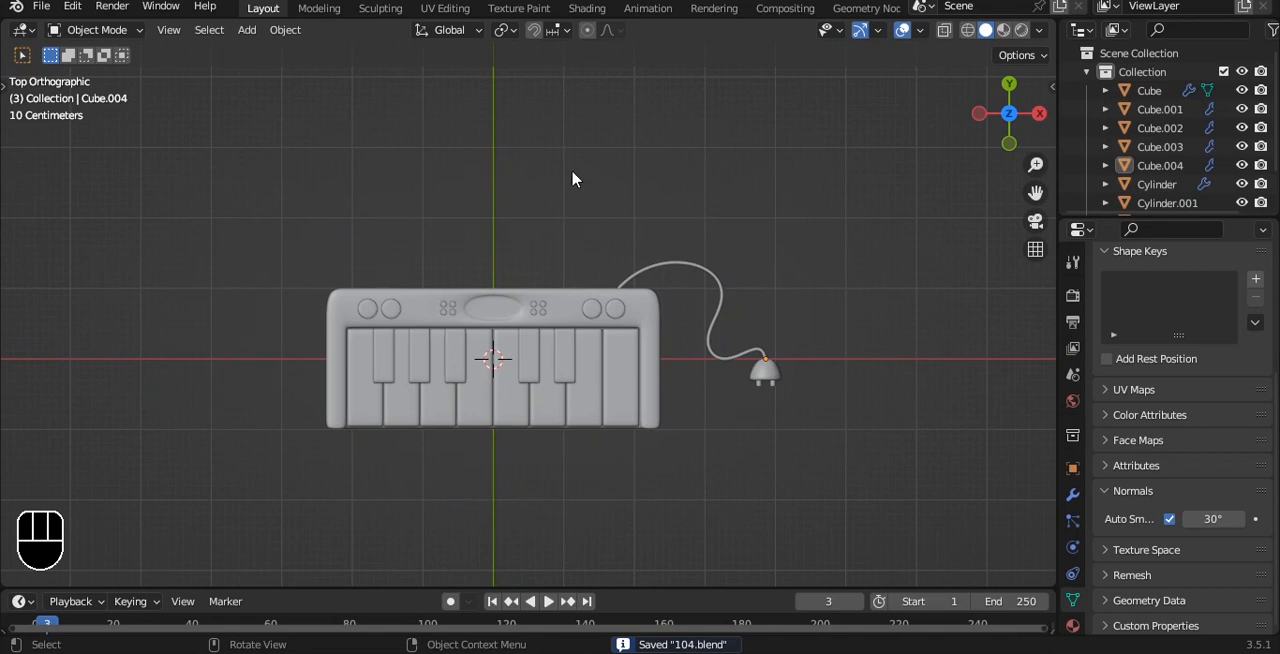
Step: Rotate all objects 90° about the X axis to stand the keyboard upright facing the front view, and save
text(ar)
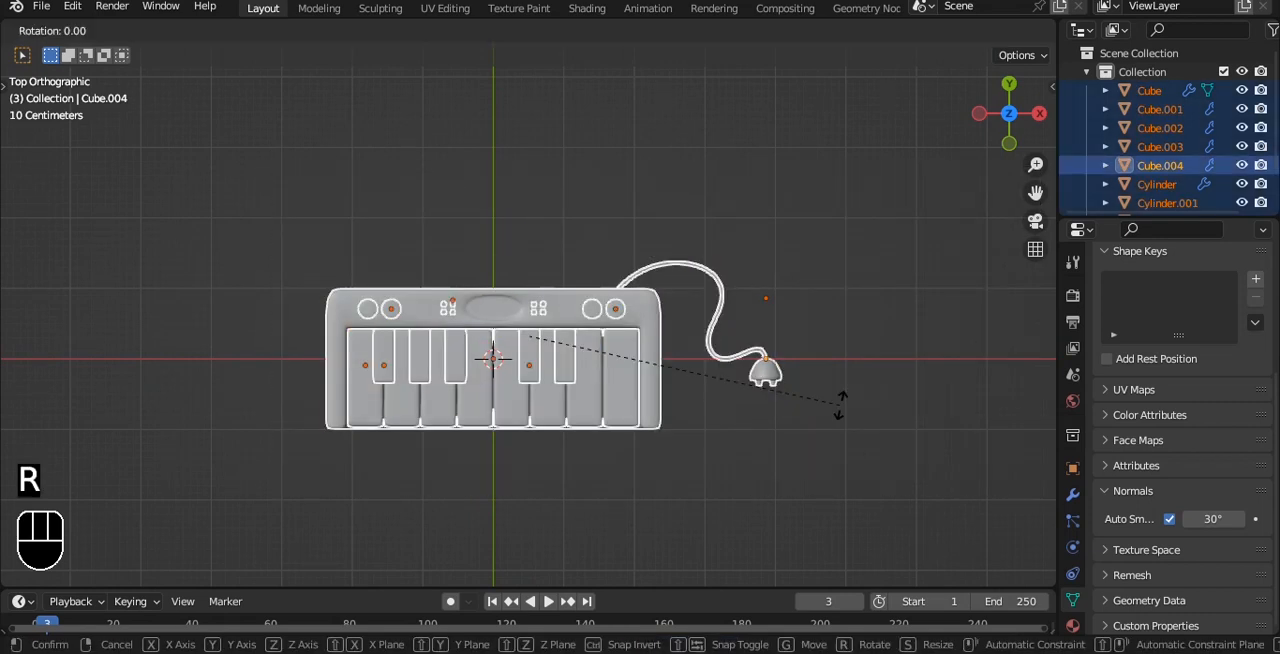
text(x90)
click(837, 400)
key(grave)
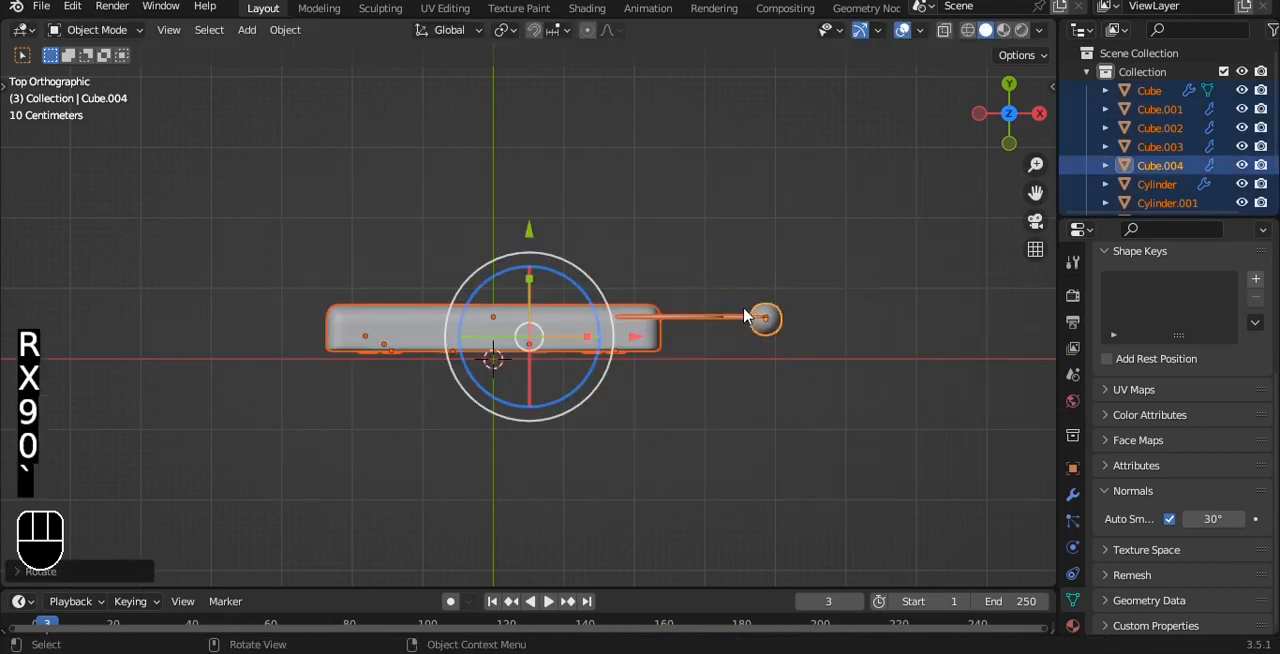
click(757, 349)
key(ctrl+s)
click(803, 251)
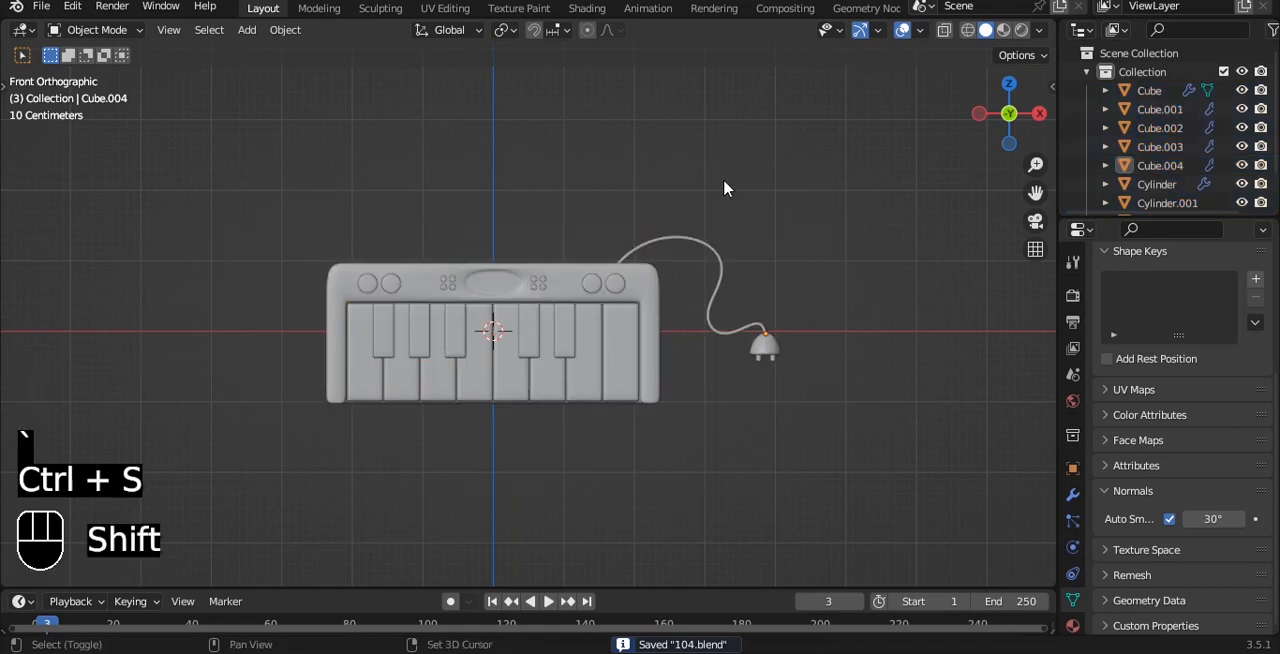
Step: Add a plane at the origin, scale it up about 7.2 times and rotate it 90° about the X axis
key(shift+a)
mouse_move(706, 166)
click(800, 165)
key(s)
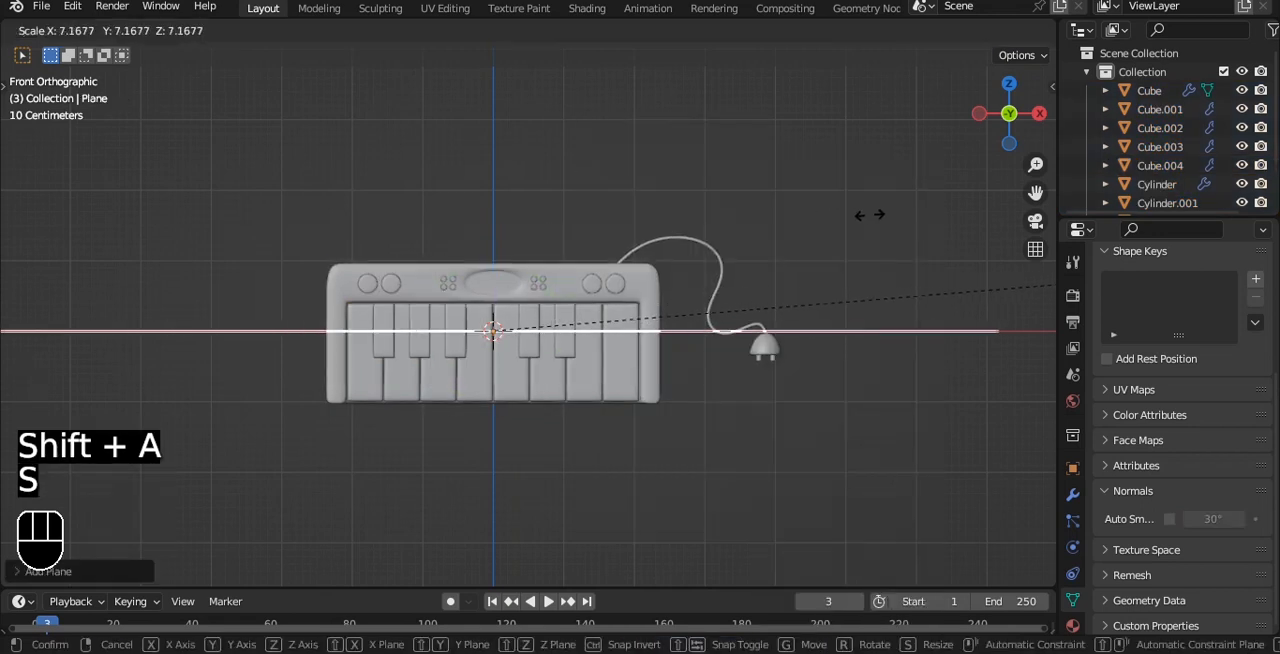
click(868, 214)
key(r)
key(x)
key(9)
key(0)
click(863, 229)
scroll(831, 251, down, 6)
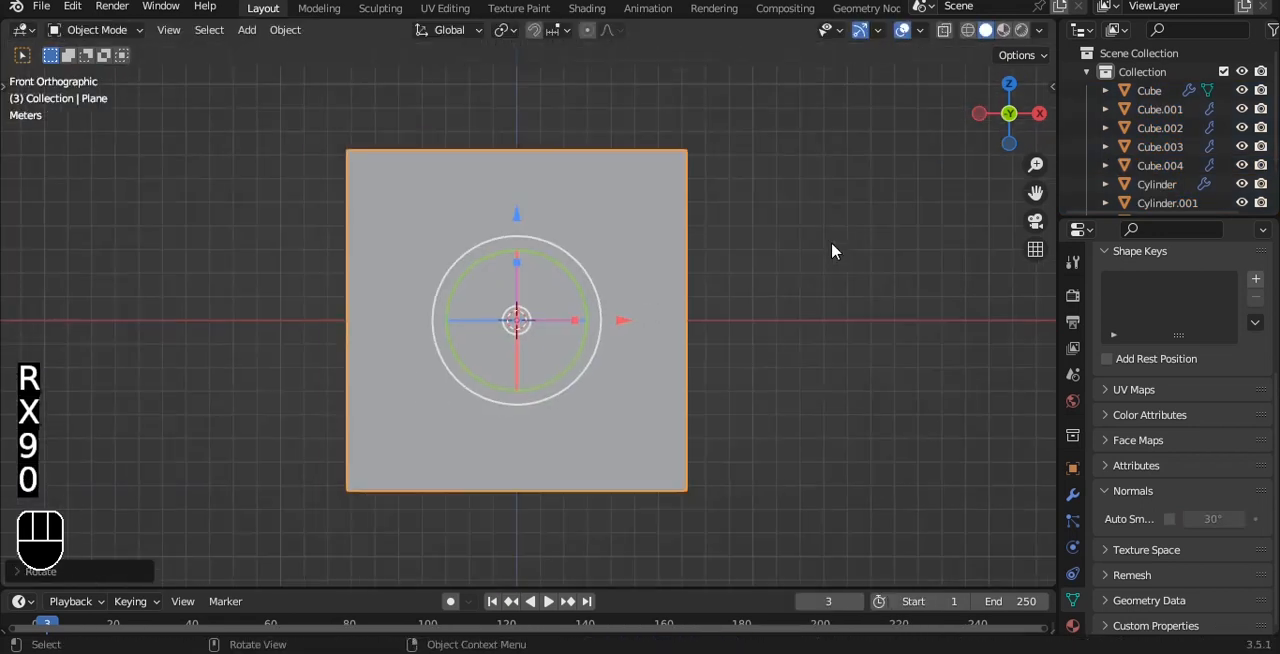
Step: Move the plane back along the Y axis to sit behind the keyboard as a backdrop, and save the file
key(grave)
click(870, 243)
drag(662, 315, 932, 314)
key(grave)
click(722, 286)
key(grave)
click(661, 249)
key(ctrl+s)
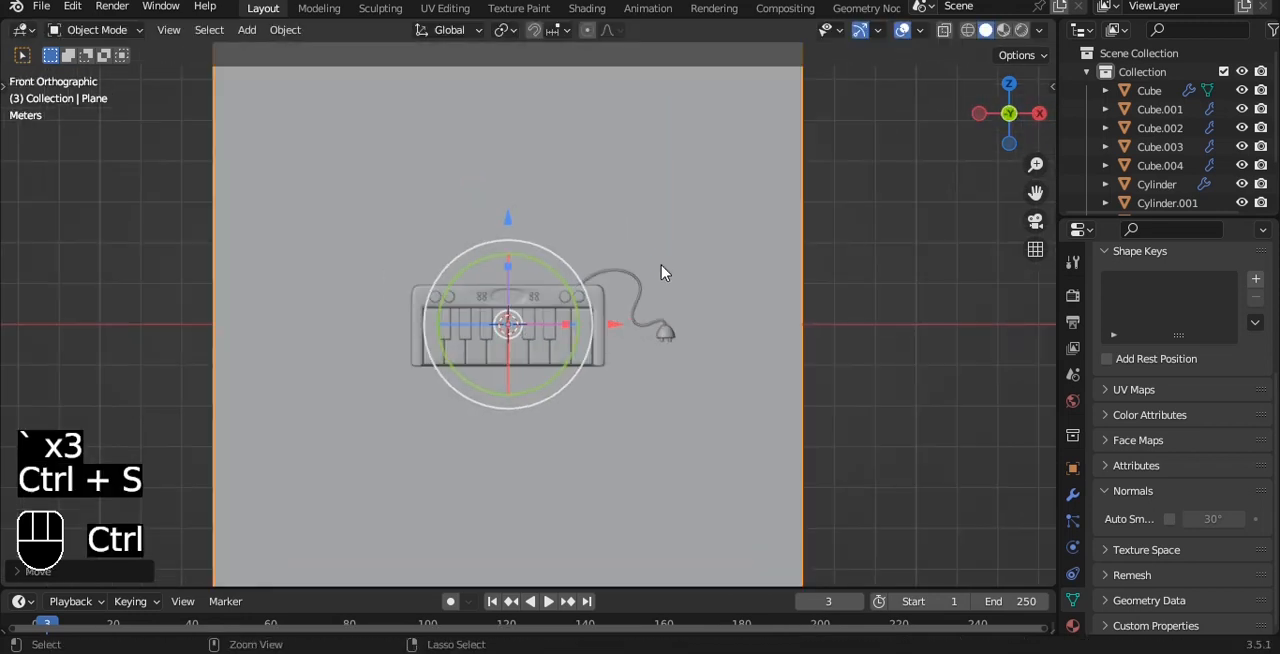
Step: Enlarge the backdrop plane slightly around the keyboard, save the file and deselect the plane
key(s)
click(651, 267)
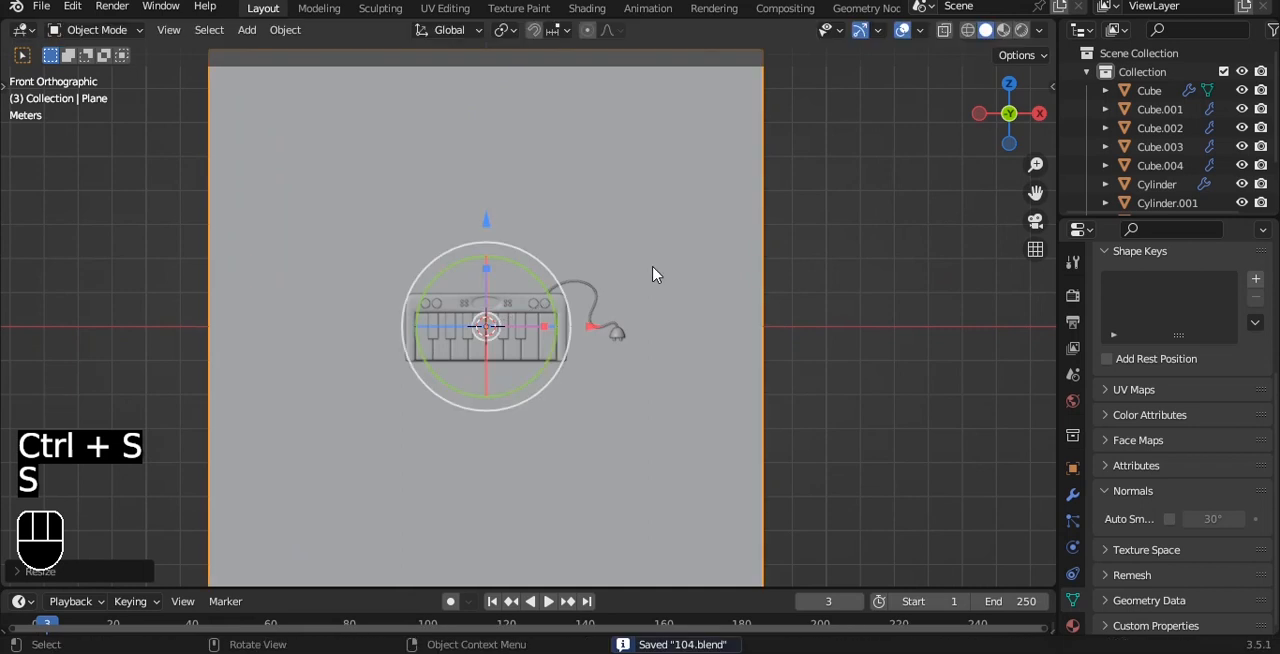
scroll(654, 274, down, 3)
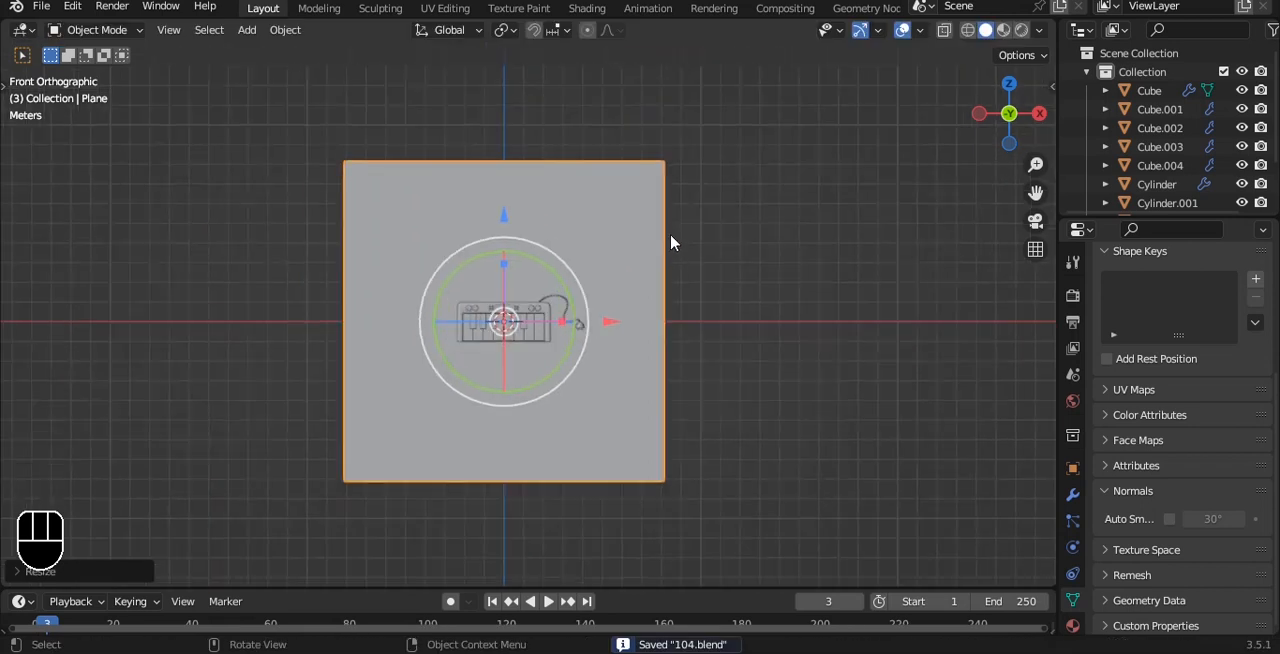
key(ctrl+s)
click(763, 253)
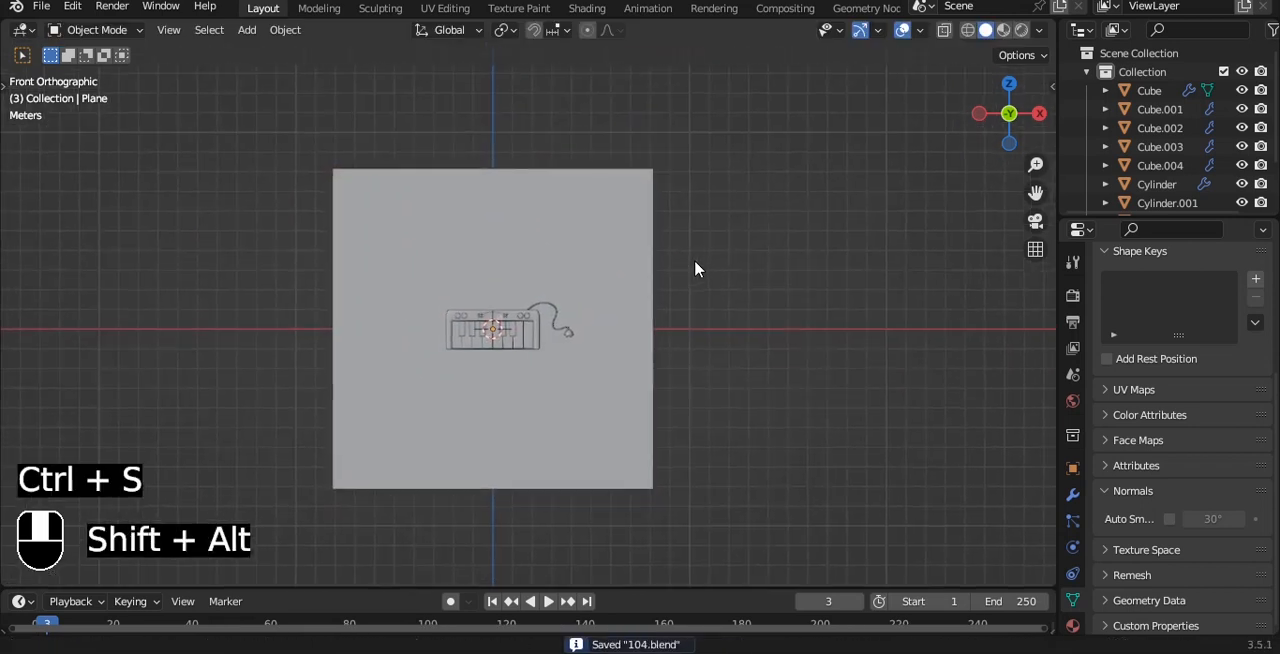
Step: Delete the object brought in with the "not" collection
scroll(672, 232, up, 3)
scroll(672, 232, down, 1)
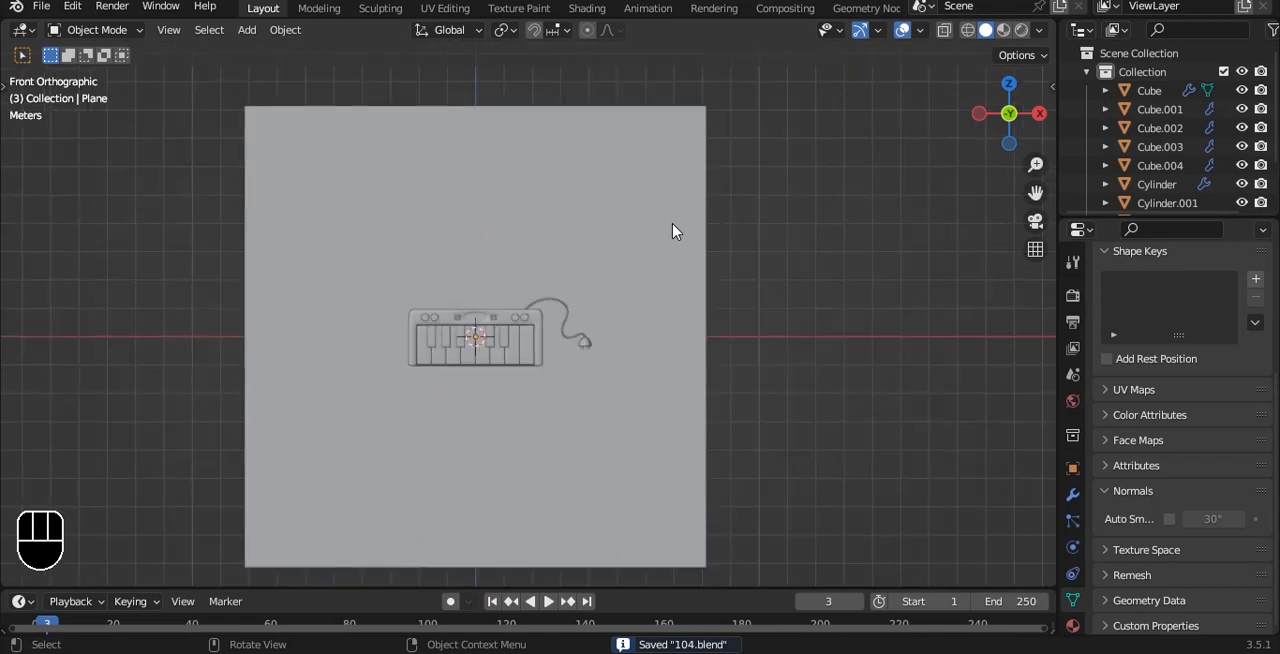
scroll(672, 232, up, 2)
key(Delete)
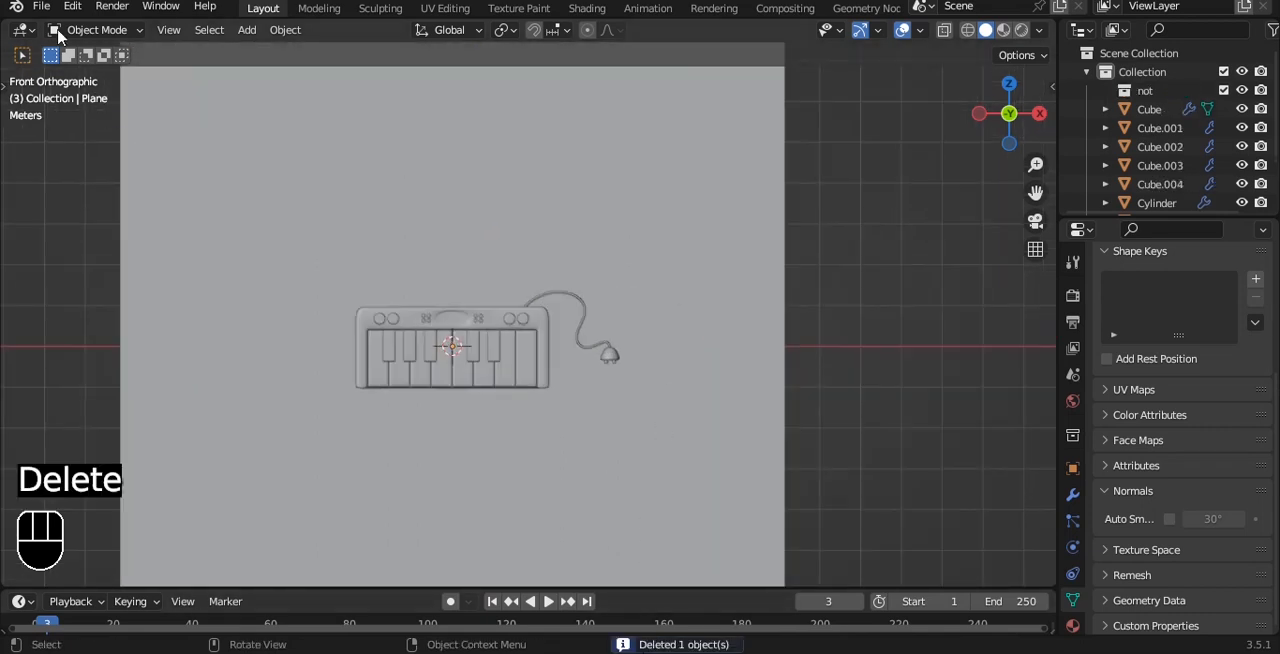
Step: Append the music note in its "not" collection from another file and select it
click(41, 6)
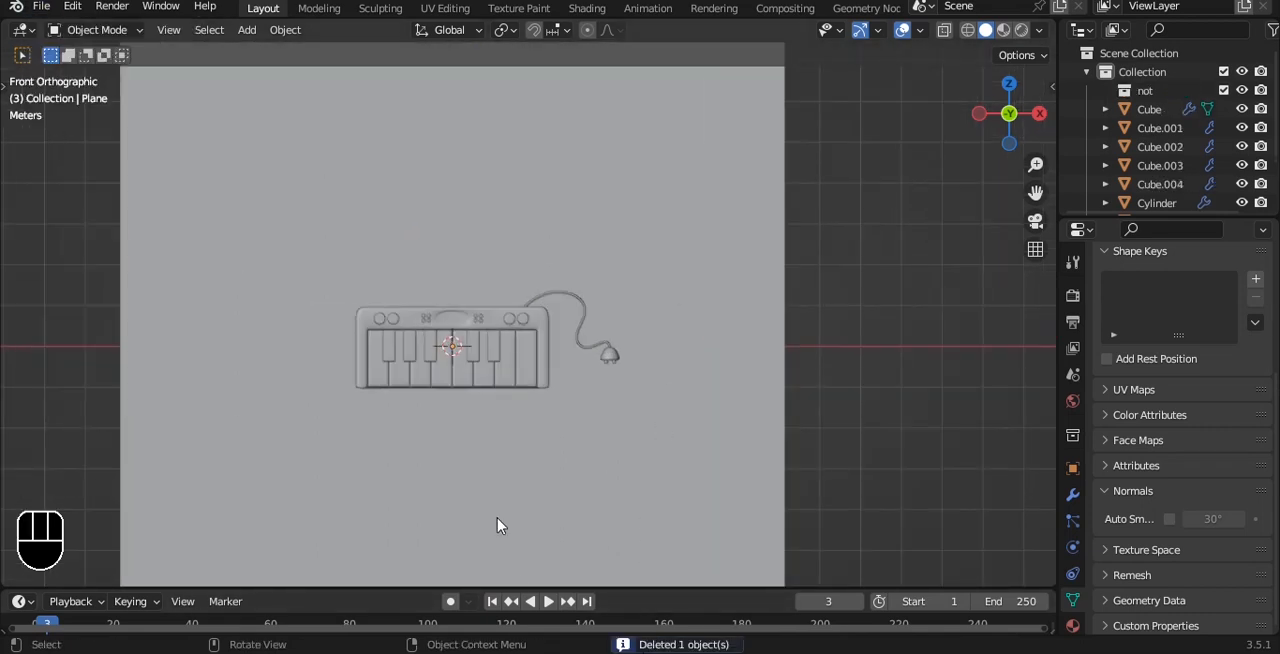
scroll(558, 296, up, 3)
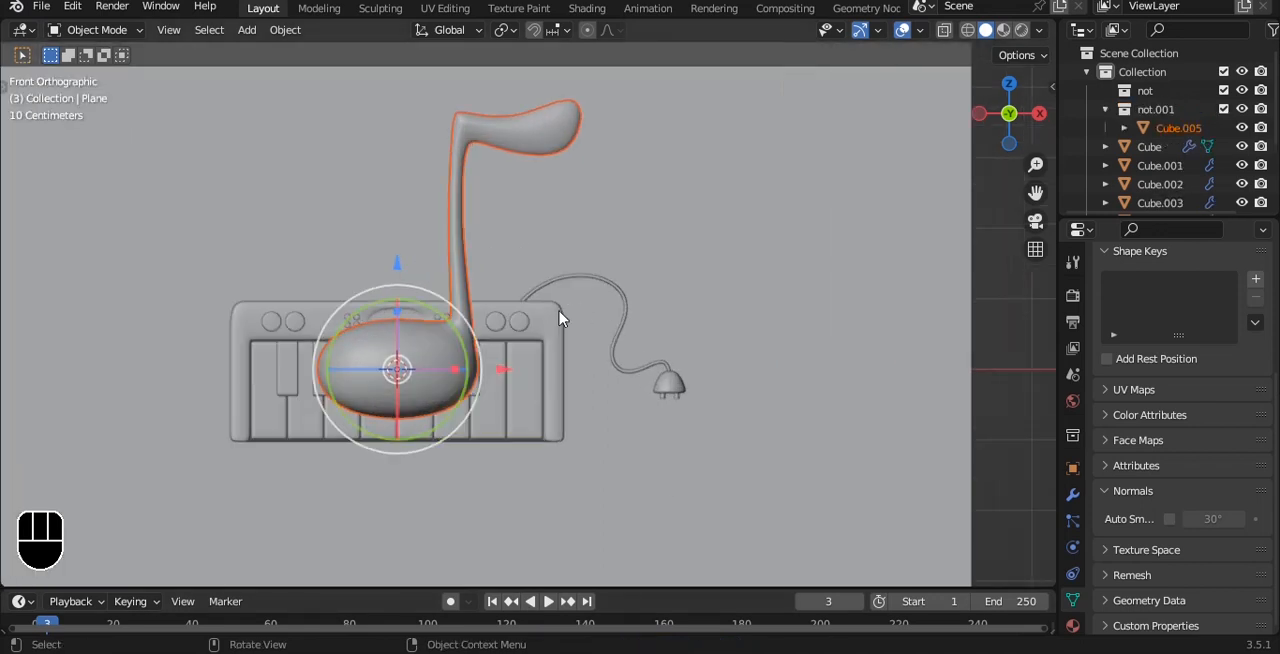
click(465, 235)
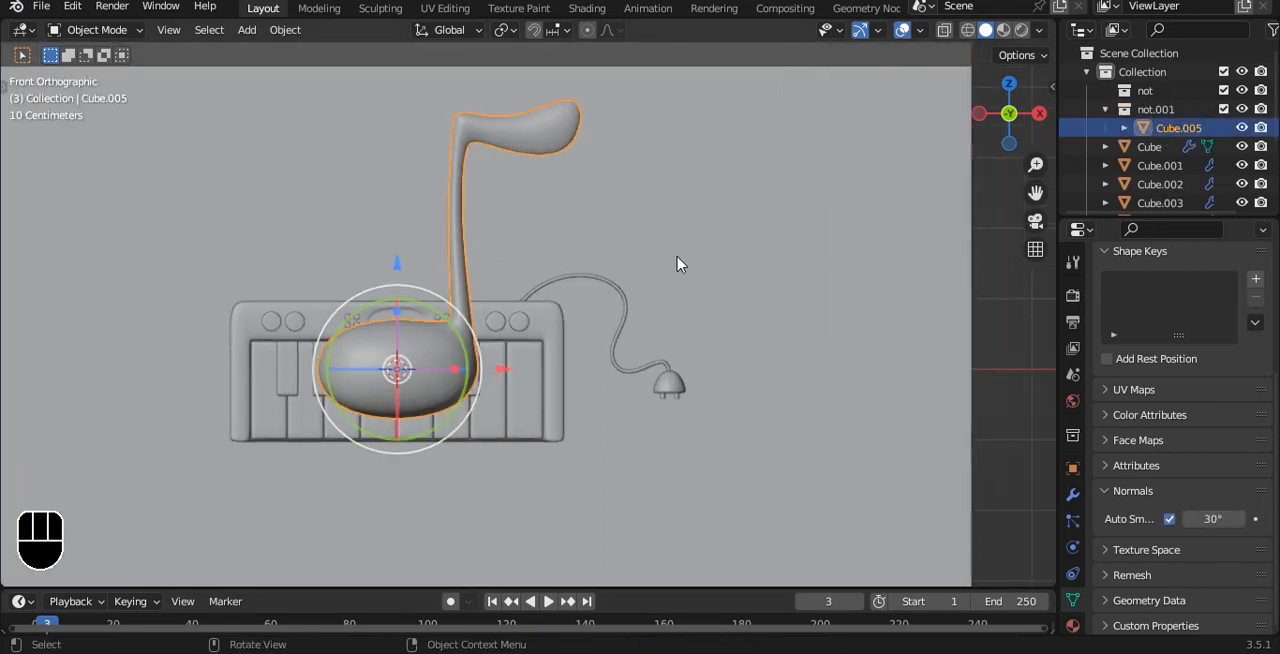
Step: Shrink the music note, place it above the keyboard near the cord and tilt it clockwise
key(s)
click(455, 320)
key(g)
click(534, 223)
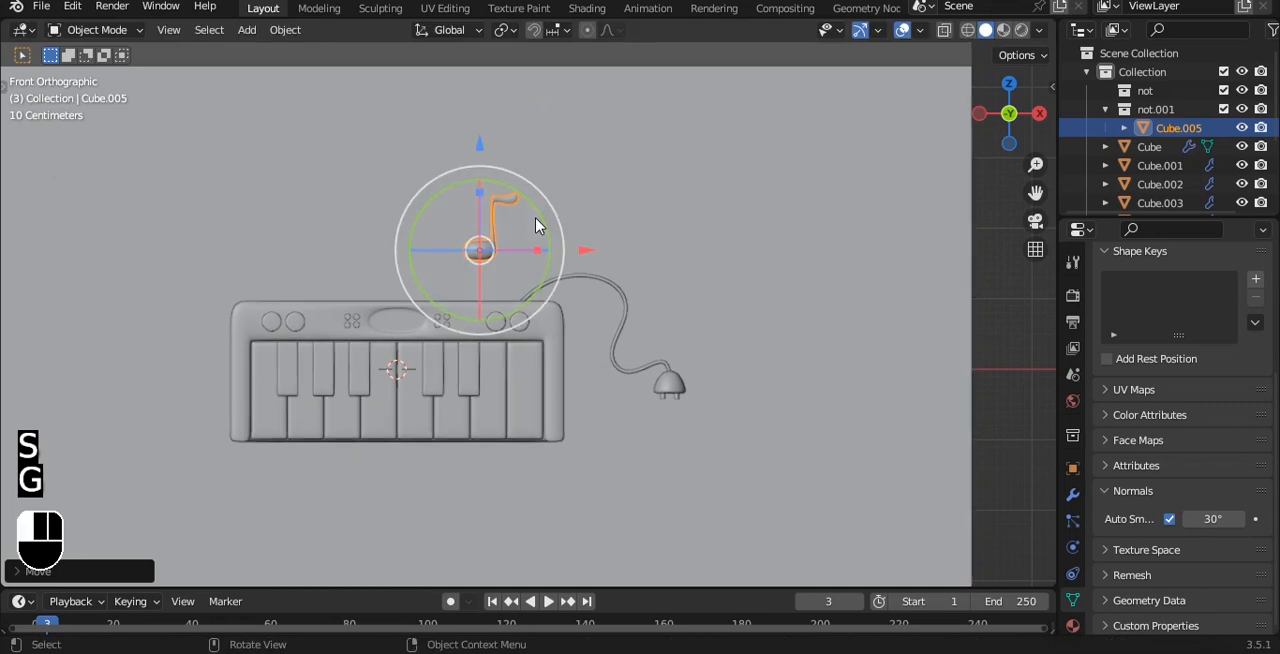
scroll(563, 209, up, 1)
key(r)
click(625, 240)
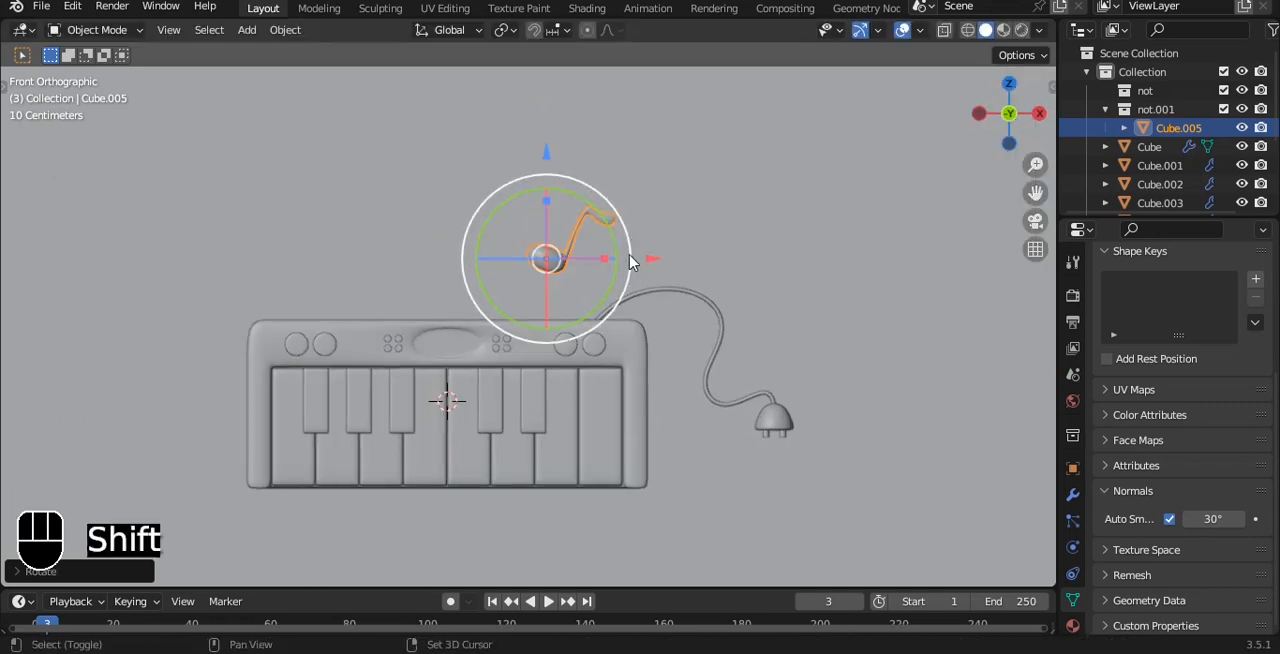
Step: Duplicate the note, mirror the copy along X, scale it to about 0.64 and place it left of the original
key(shift+d)
click(443, 277)
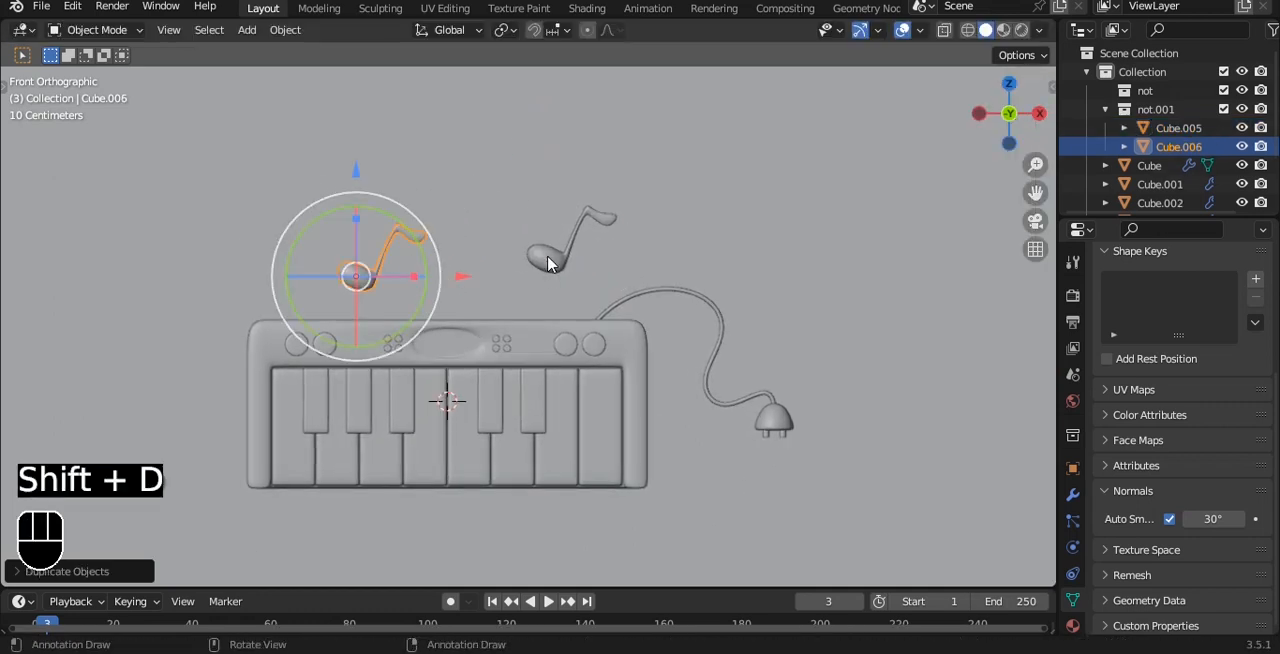
key(ctrl+m)
key(x)
click(546, 259)
key(s)
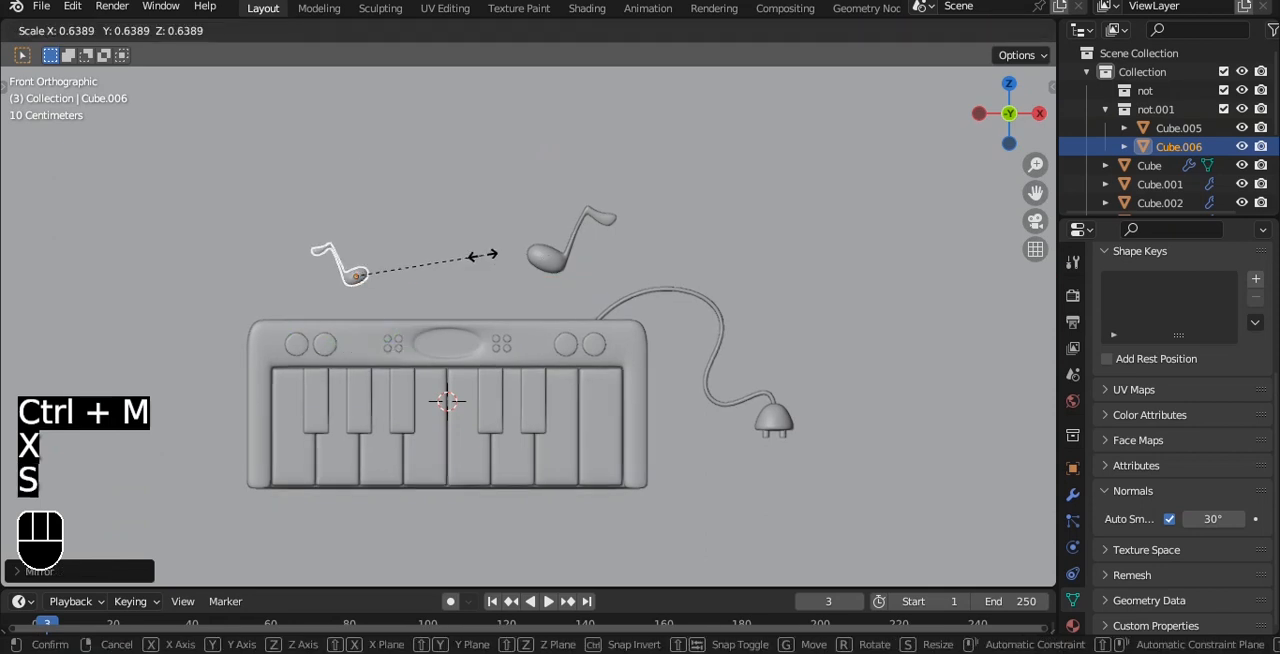
click(482, 256)
drag(351, 277, 496, 277)
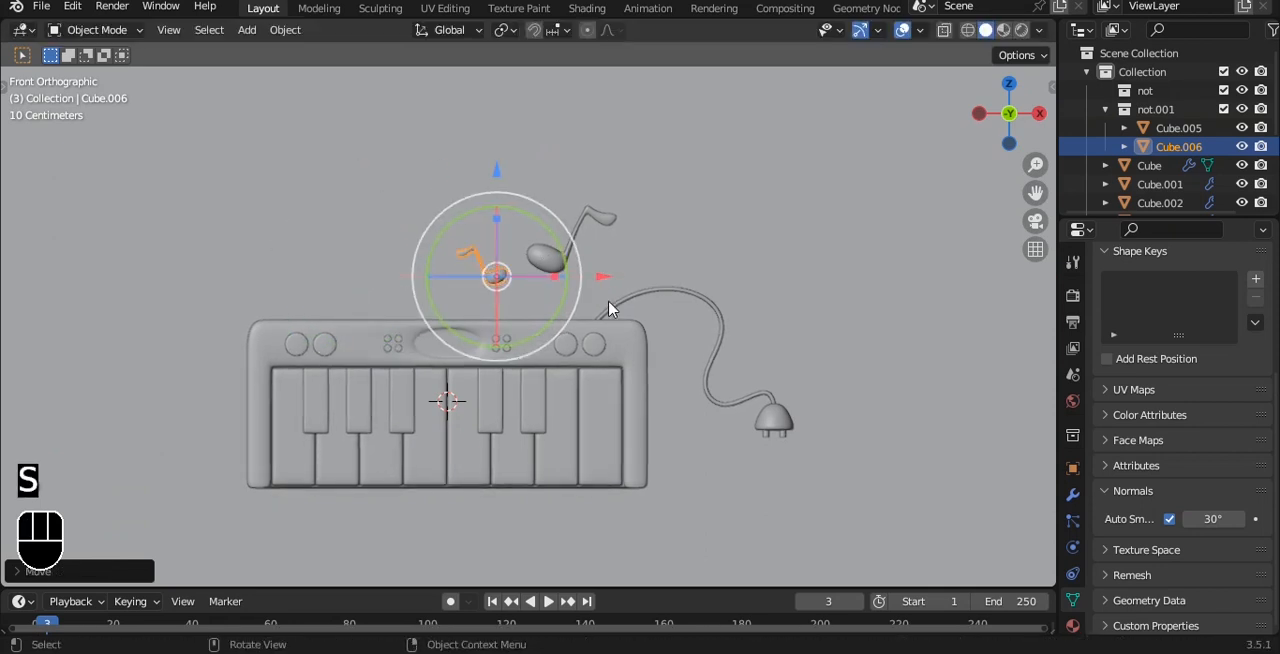
Step: Duplicate the large note, shift the copy along X and down, and shrink it into a small third note
key(a)
key(a)
scroll(667, 268, up, 2)
click(488, 261)
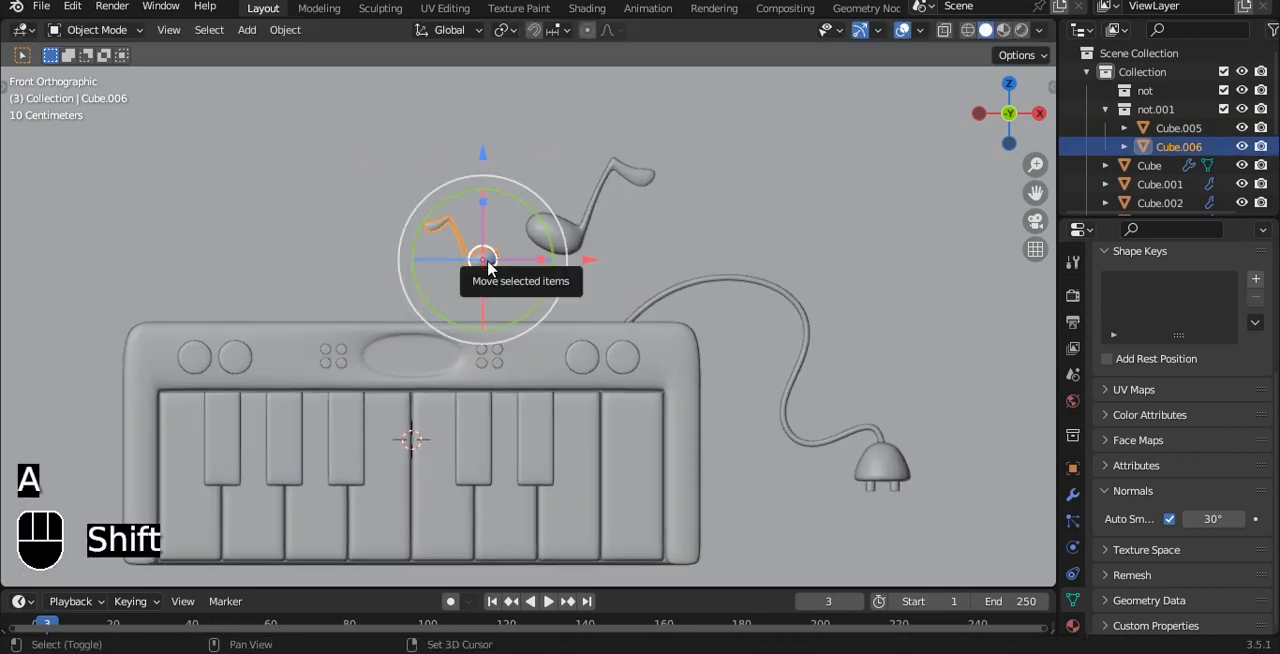
click(552, 238)
key(shift+d)
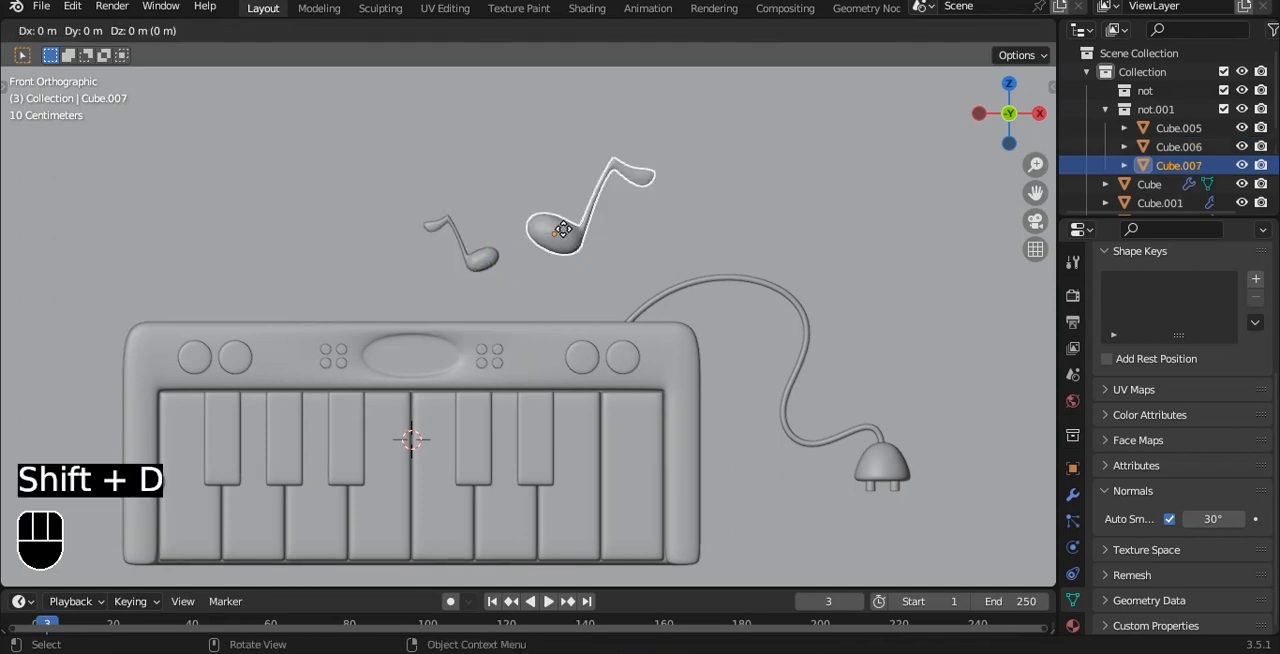
key(x)
click(636, 250)
drag(708, 226, 702, 273)
key(s)
click(640, 279)
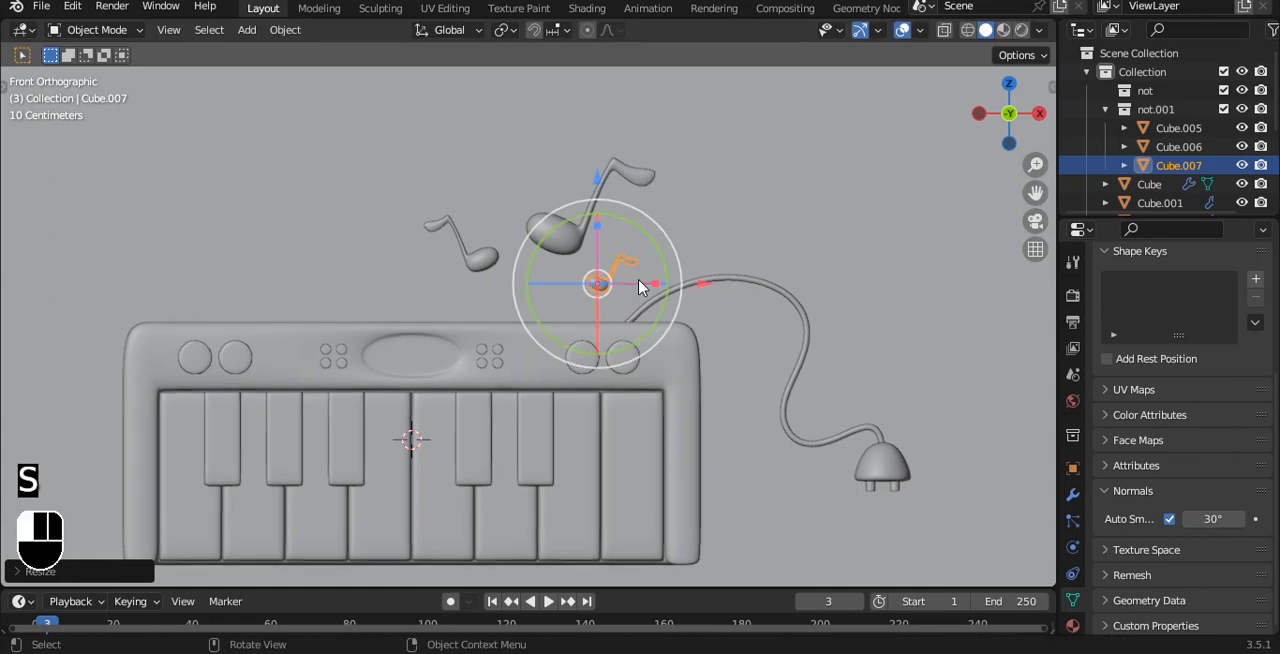
Step: Rotate the smallest note until its stem stands more upright, and save the file
scroll(643, 270, up, 3)
drag(697, 210, 703, 285)
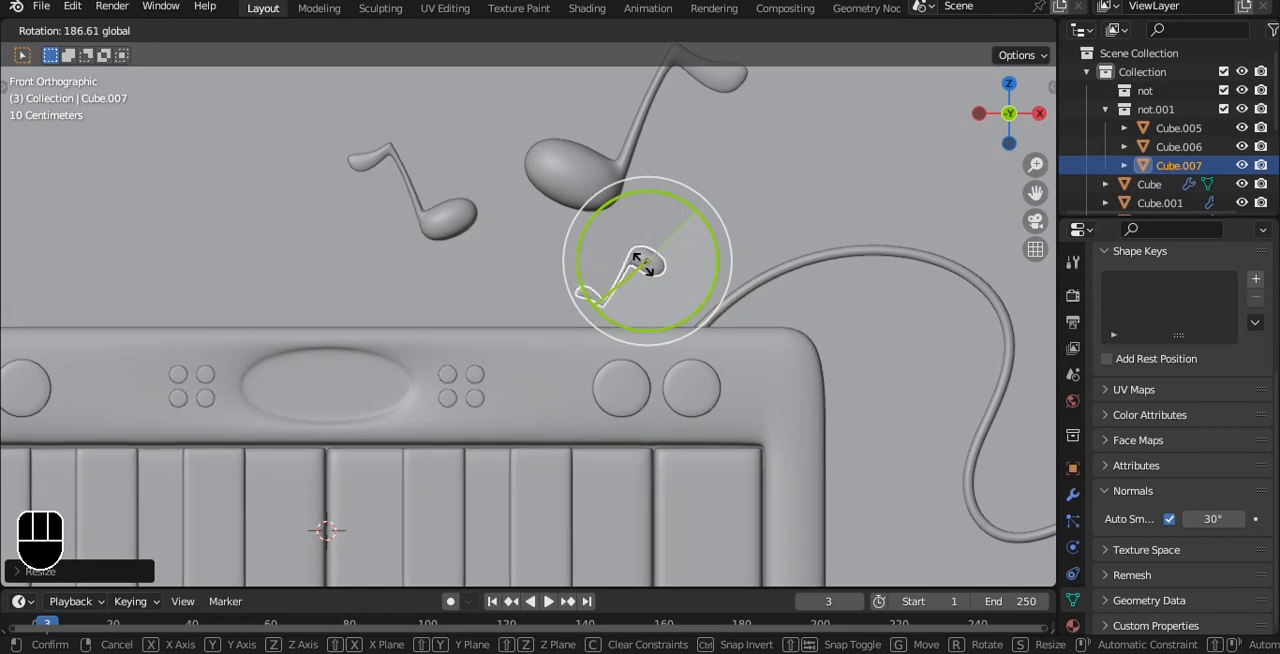
drag(641, 260, 686, 220)
key(alt+a)
scroll(729, 274, down, 5)
key(ctrl+s)
middle_drag(729, 277, 657, 268)
key(grave)
click(514, 240)
scroll(672, 240, down, 2)
alt+shift+drag(654, 259, 704, 273)
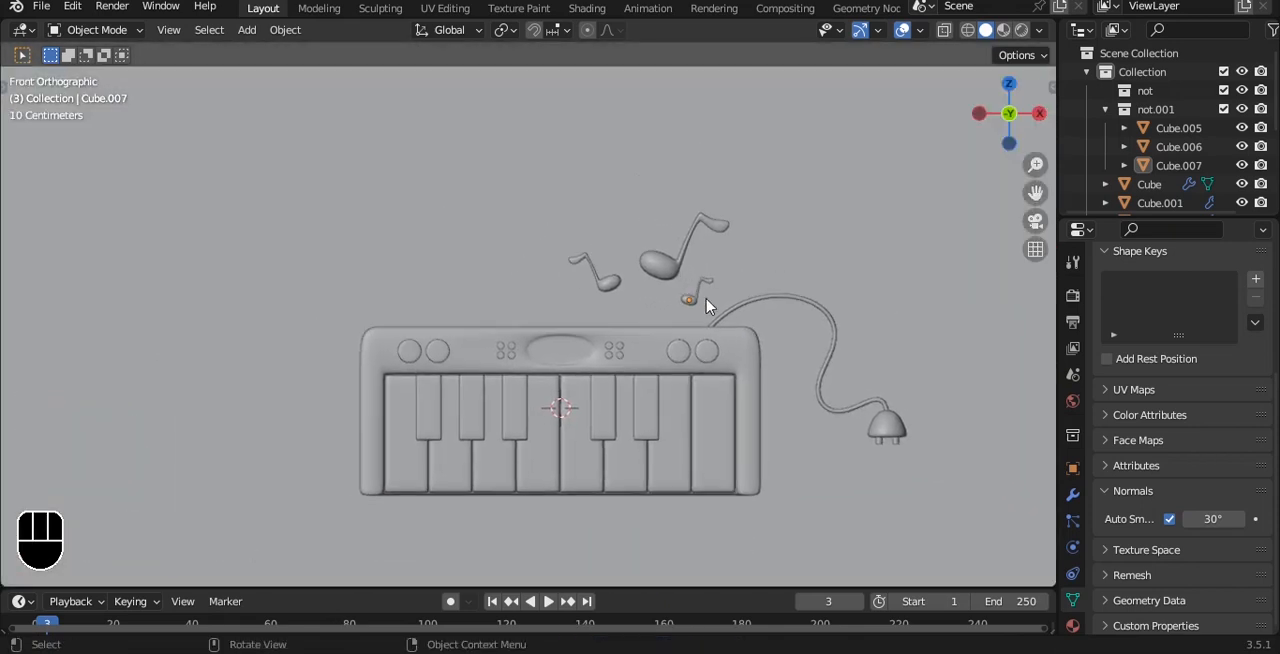
Step: Duplicate the smallest note about 3 m along negative X, above the keyboard's left end, and tilt the copy clockwise
click(698, 303)
scroll(705, 292, up, 2)
key(shift+d)
key(x)
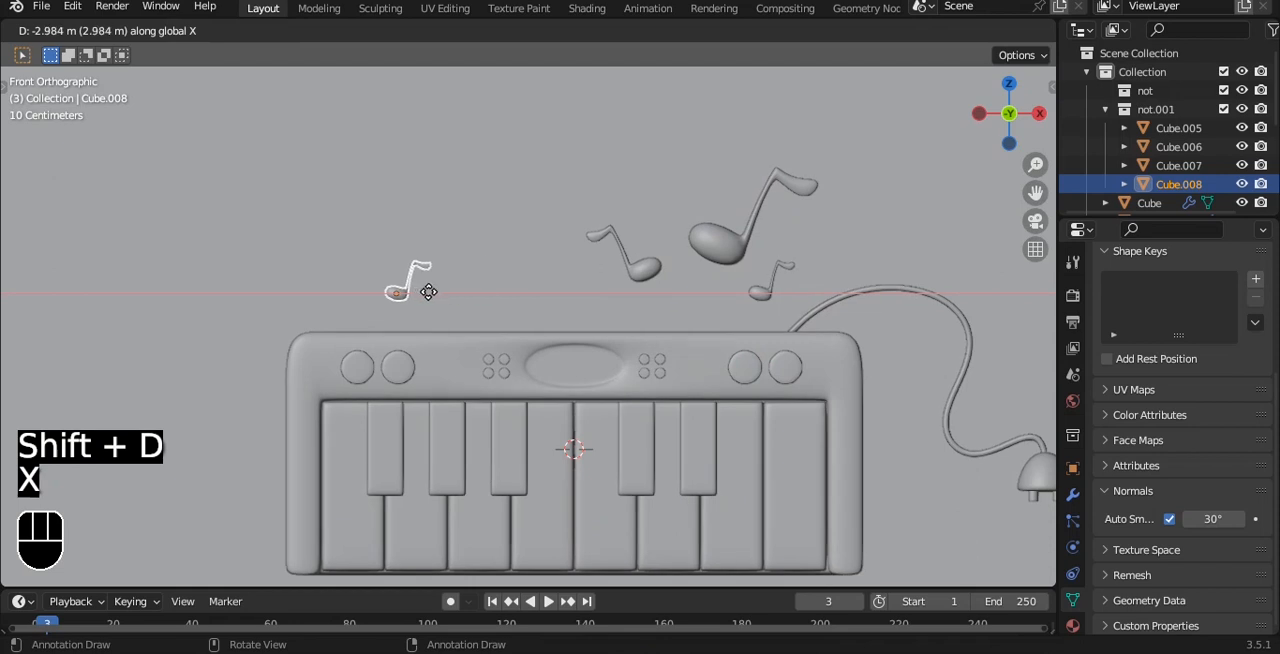
click(432, 281)
scroll(435, 280, up, 1)
alt+shift+drag(508, 278, 580, 286)
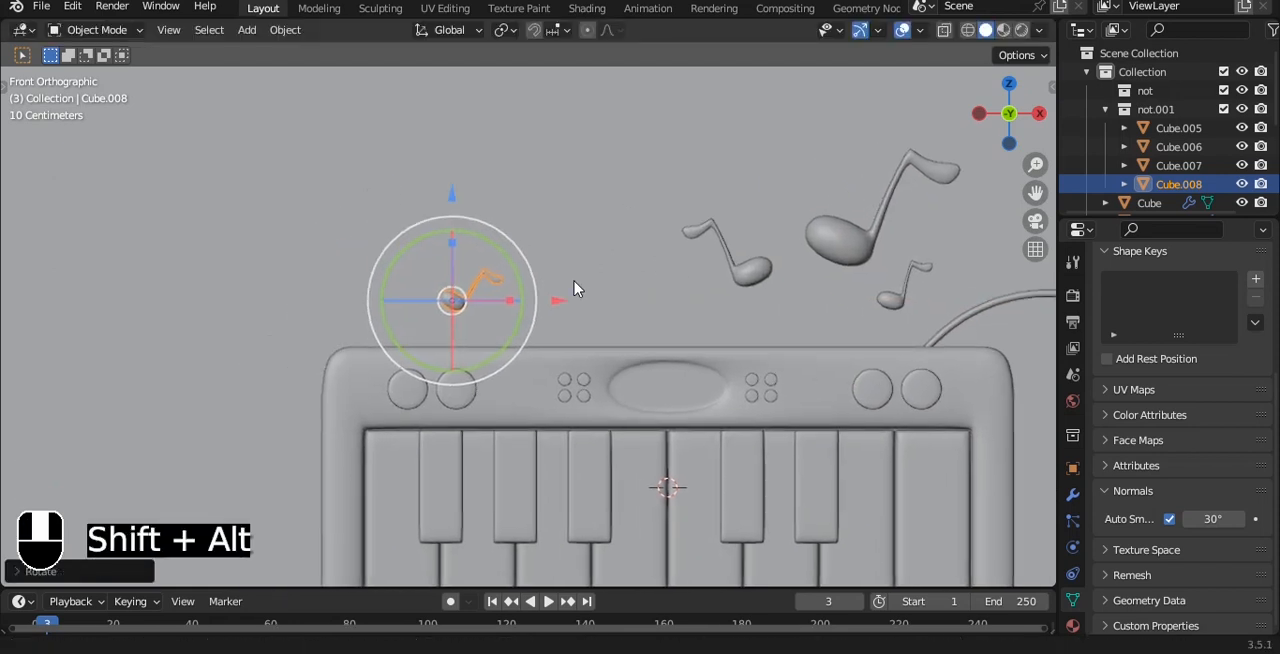
Step: Duplicate the note above the keyboard's left end and place the copy slightly lower to its right
scroll(582, 288, up, 3)
key(shift+d)
click(658, 314)
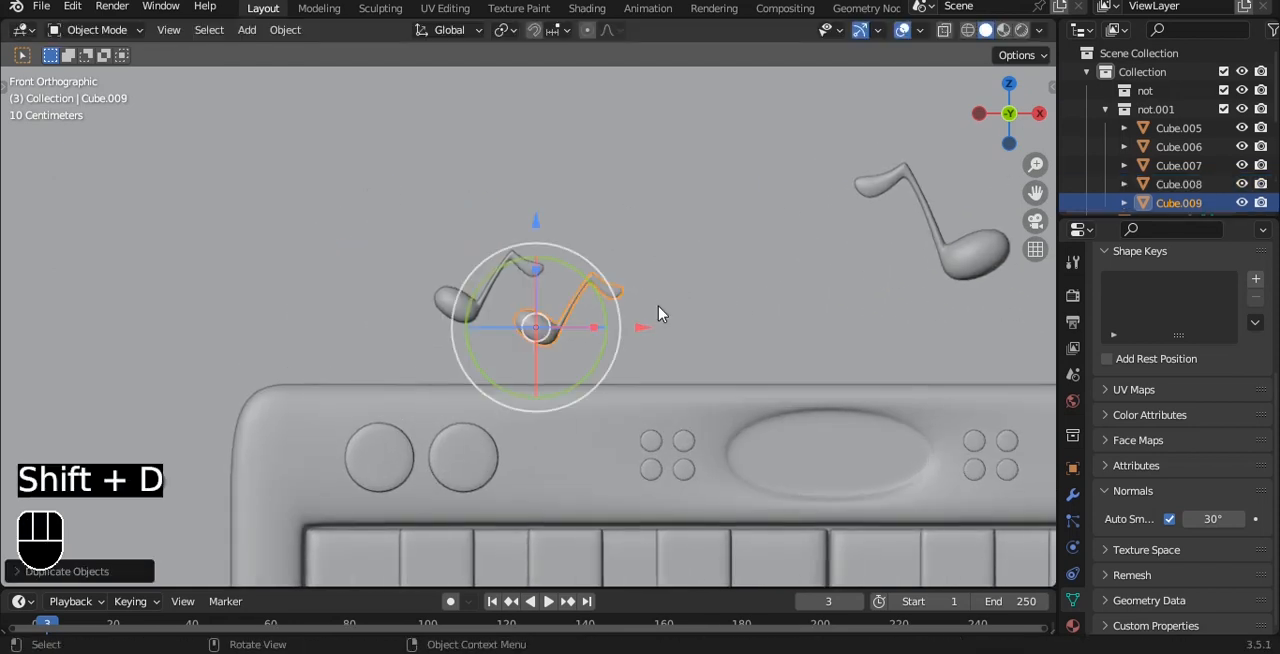
Step: Mirror the newest note copy above the keyboard's left end along X and shrink it to a much smaller note
key(ctrl+m)
key(x)
click(657, 288)
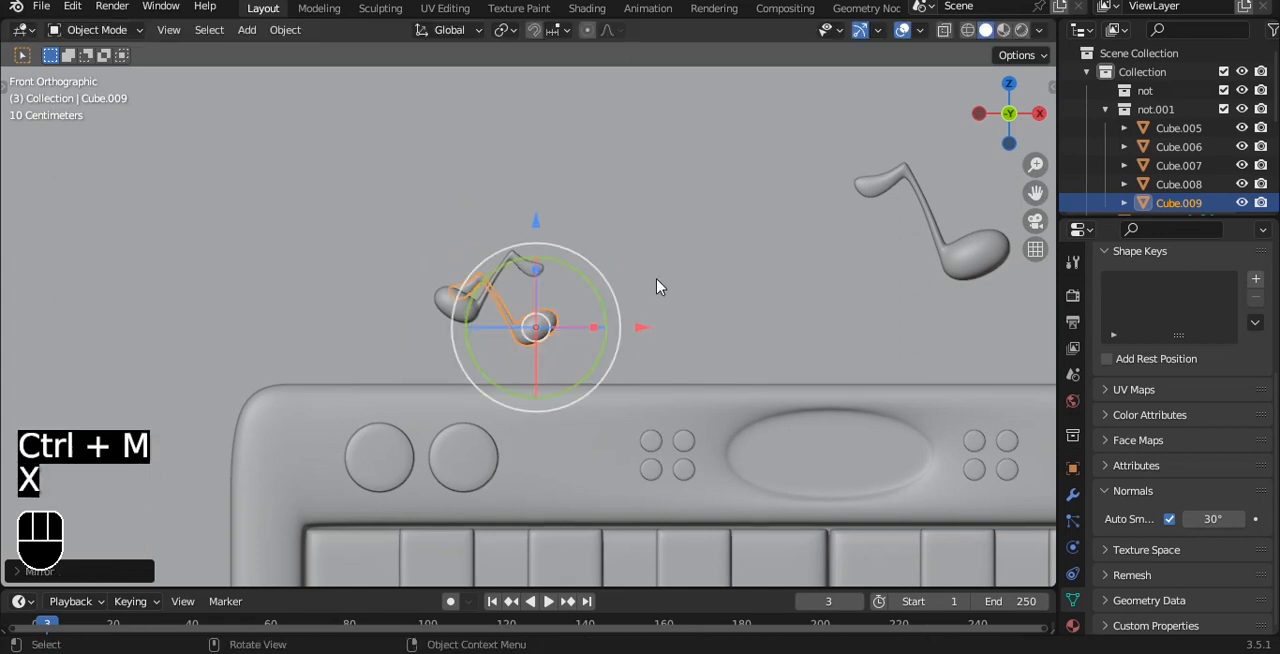
key(s)
click(634, 320)
scroll(632, 320, down, 4)
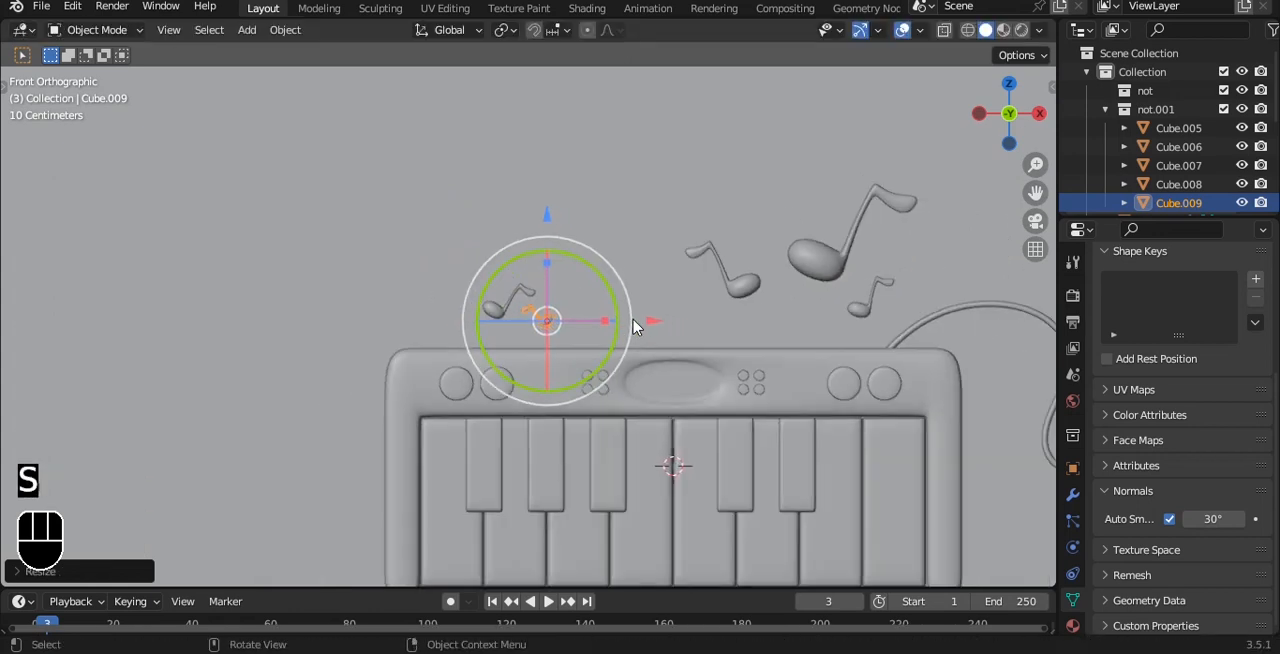
Step: Rotate the small mirrored note slightly to adjust its tilt, and save the file
scroll(617, 302, up, 3)
key(r)
click(632, 312)
click(626, 258)
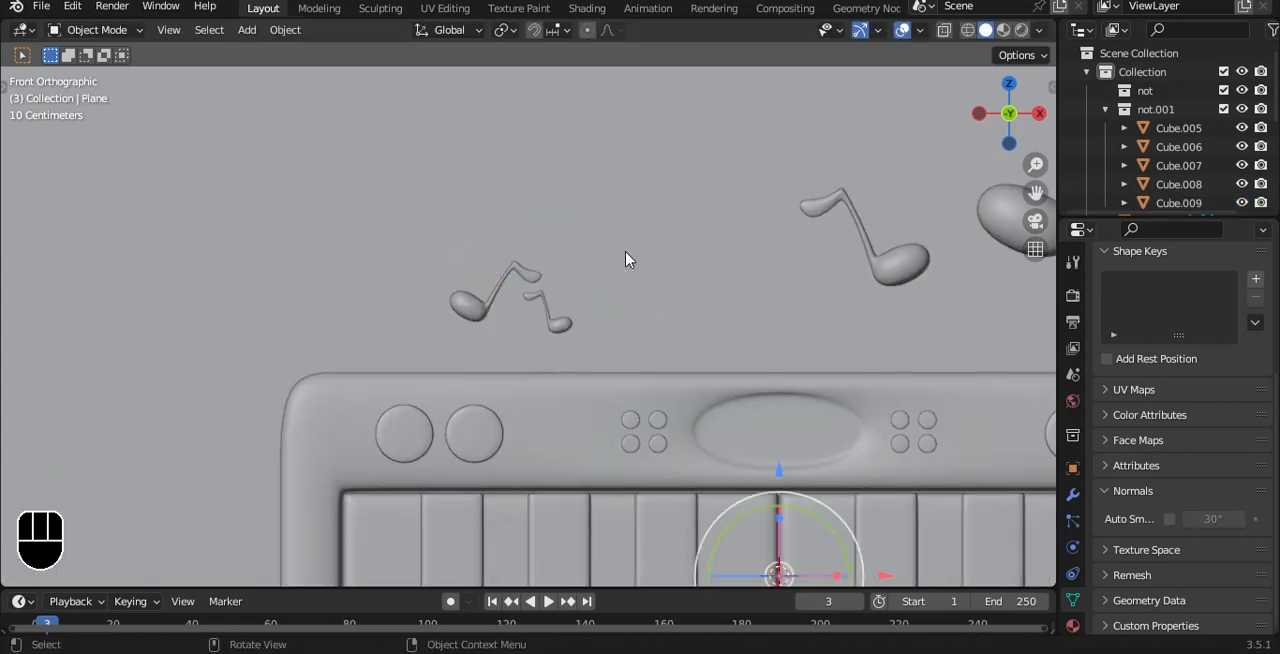
scroll(626, 258, down, 8)
key(ctrl+s)
Step: Add a camera, align it to the current front view, and enable Lock Camera to View
shift+middle_drag(1038, 347, 925, 330)
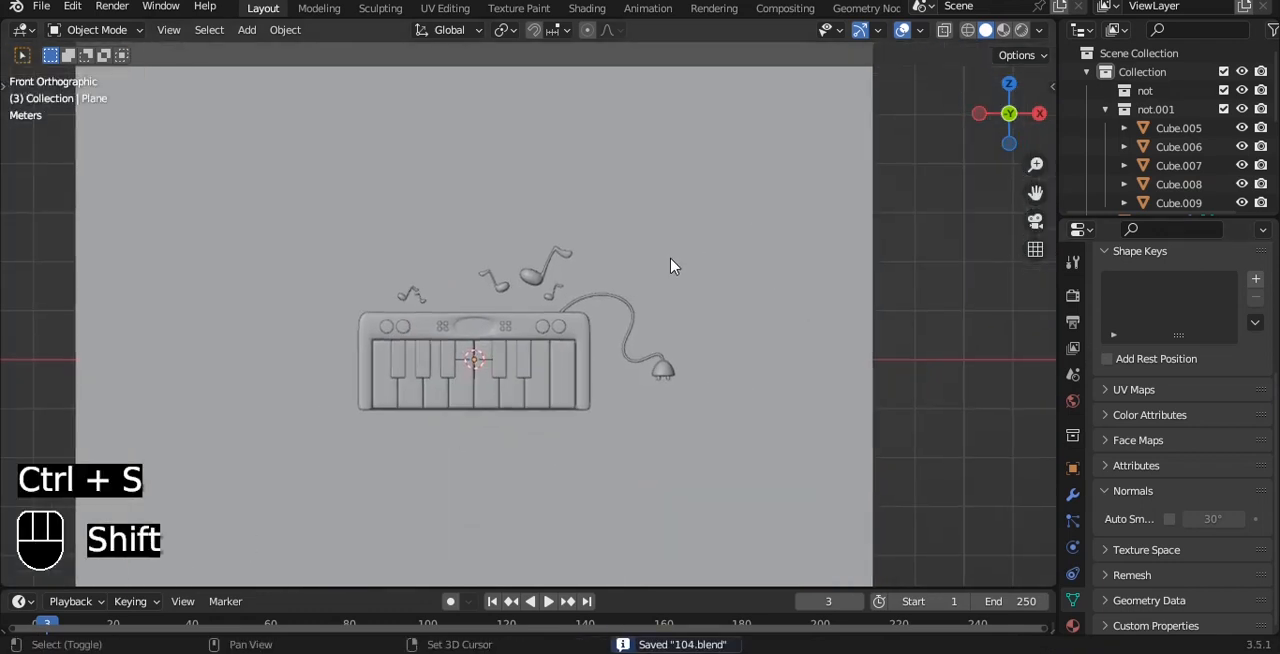
key(shift+a)
click(626, 536)
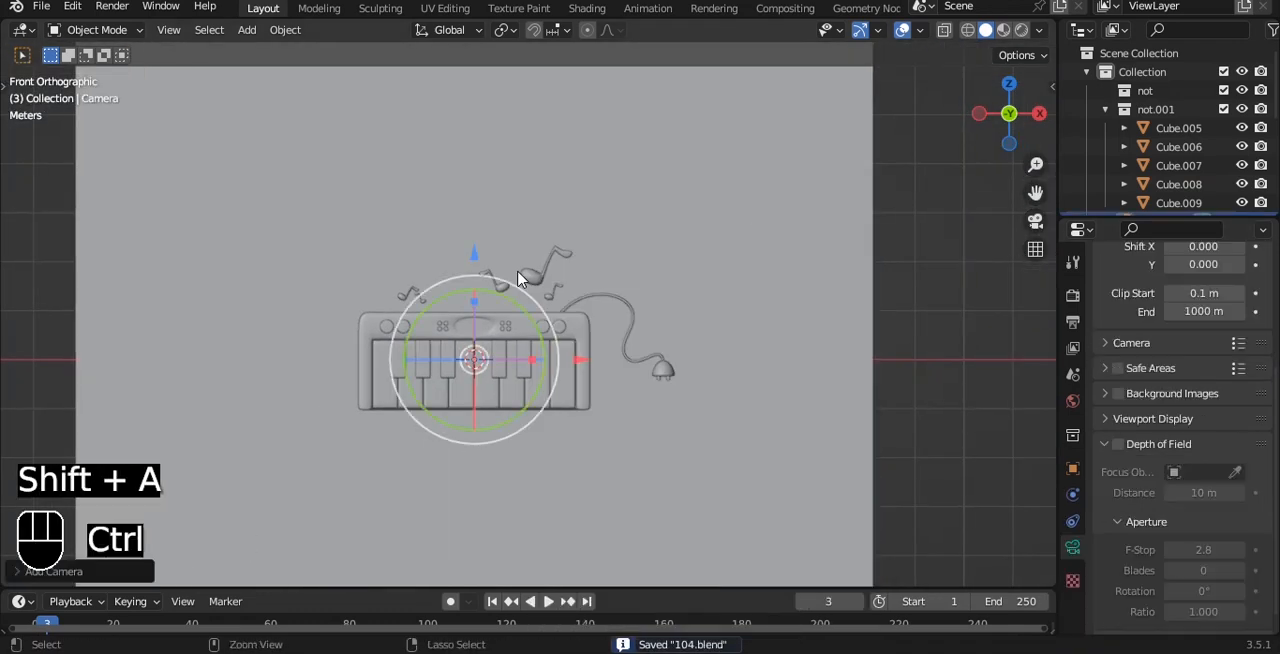
key(ctrl+alt+KP_0)
key(q)
click(518, 279)
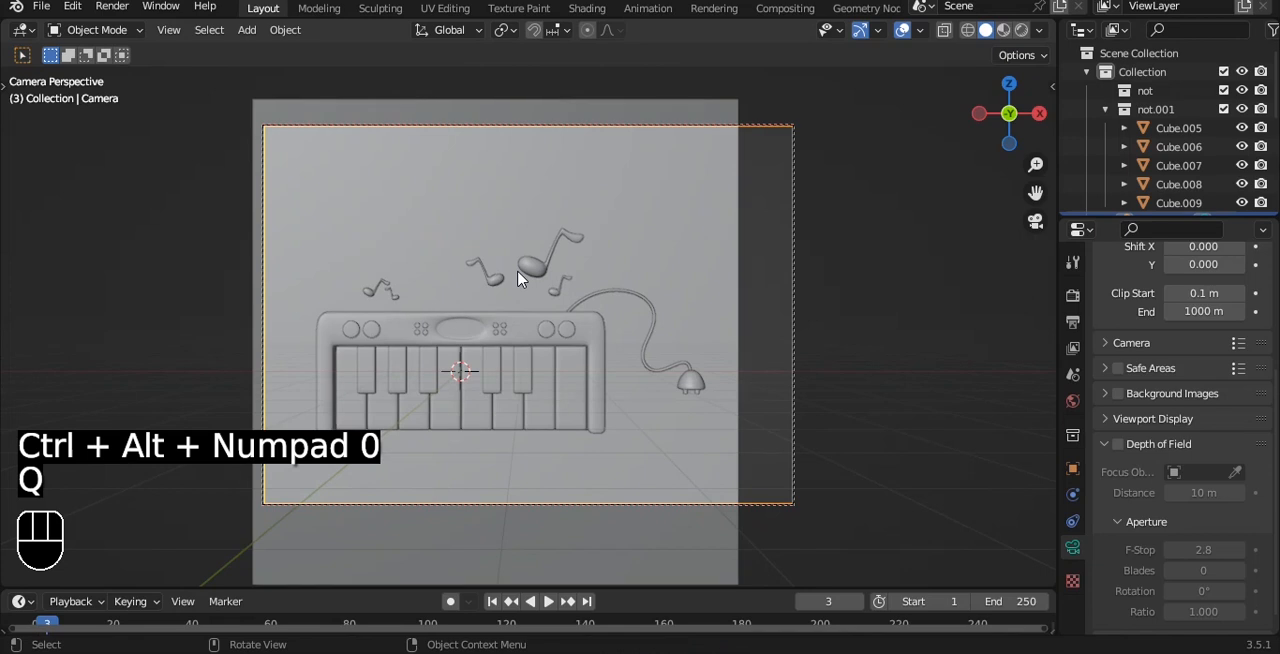
Step: Frame the keyboard, notes and plug more closely in the camera, and turn off Lock Camera to View
scroll(518, 272, up, 1)
alt+shift+drag(521, 272, 571, 239)
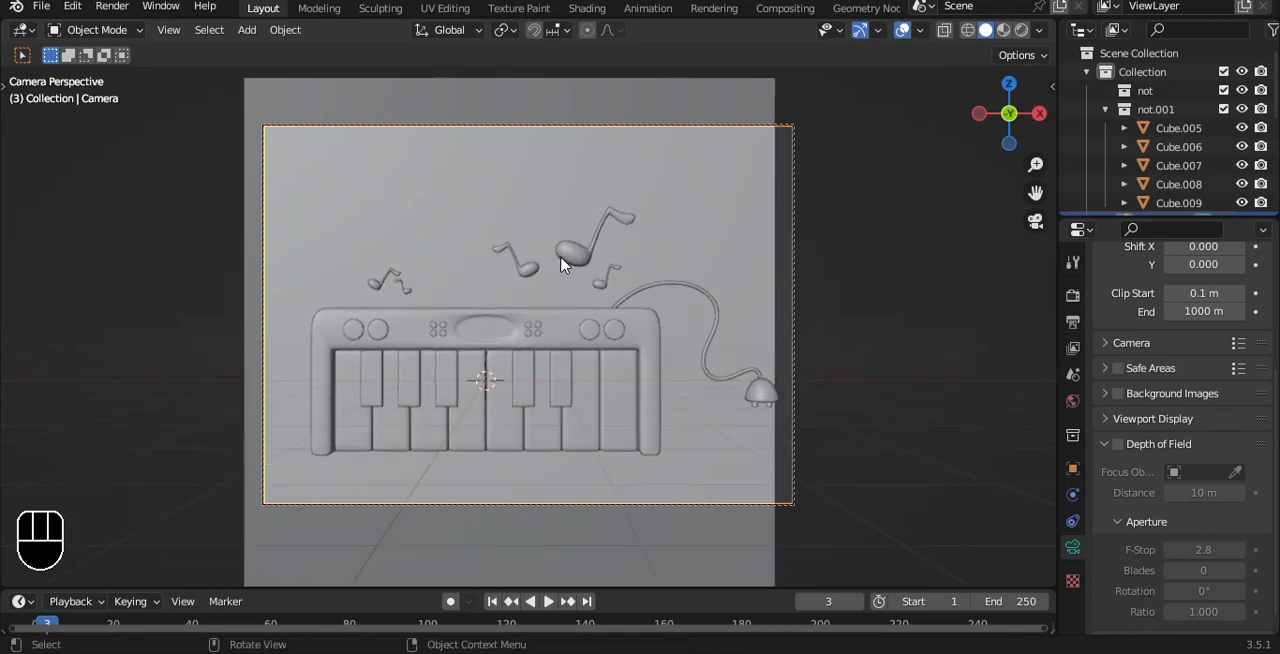
key(q)
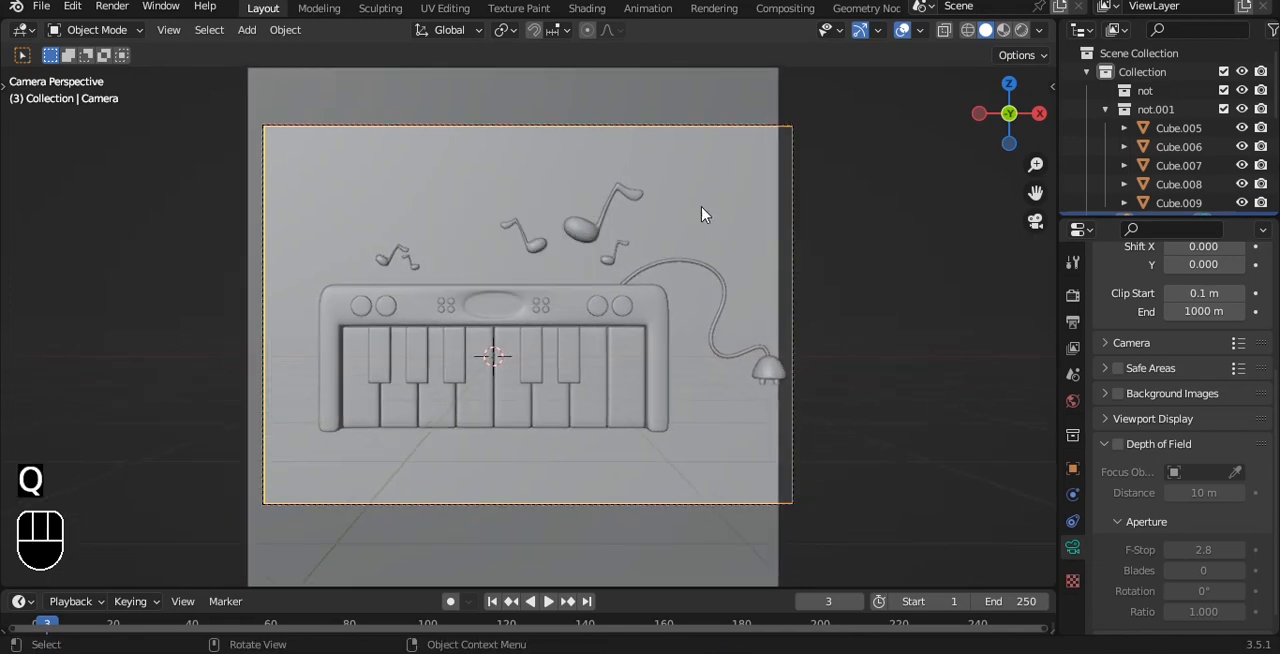
click(712, 221)
Step: Widen the backdrop plane along X beyond the camera frame, and set a render region enclosing the whole frame
key(s)
key(x)
click(664, 351)
scroll(269, 152, down, 1)
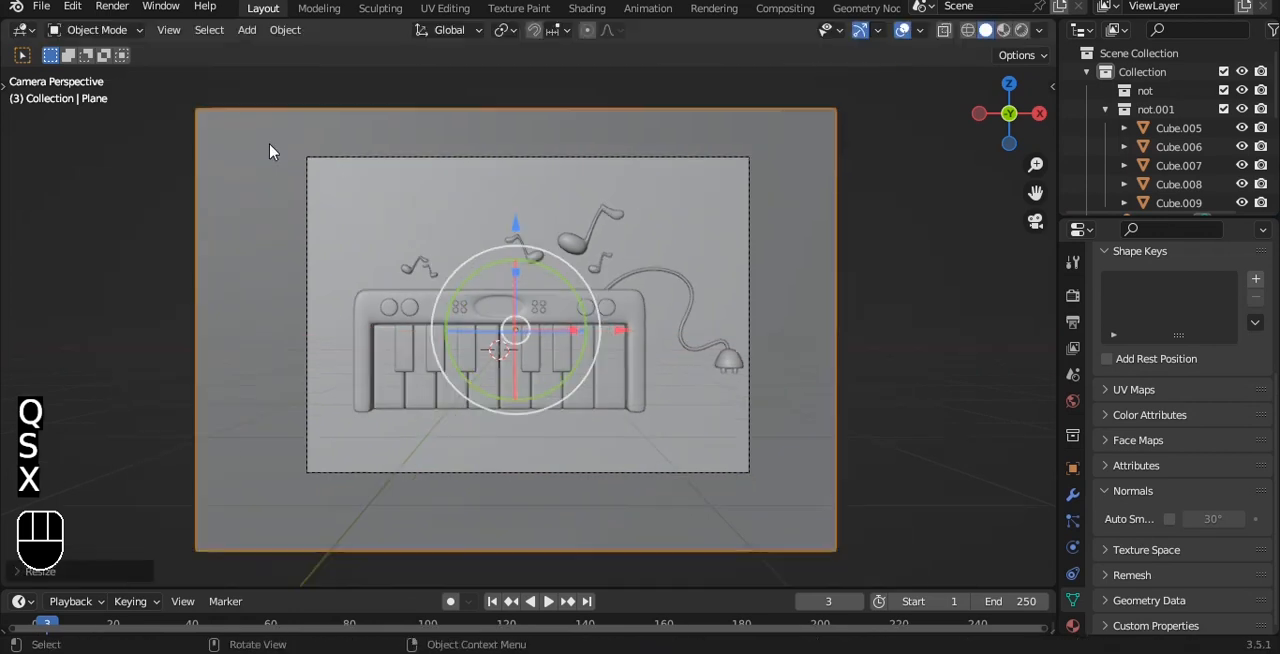
key(ctrl+b)
drag(237, 114, 802, 565)
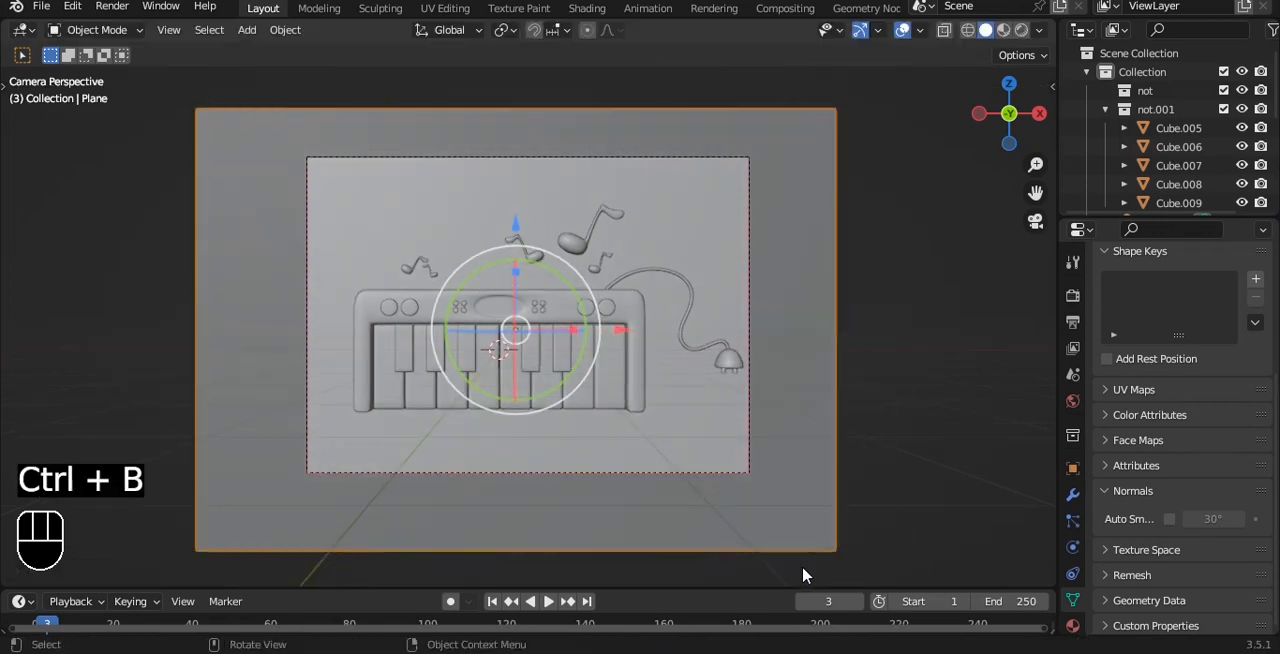
Step: Shift the camera framing slightly with Lock Camera to View enabled, and turn the lock off again
key(q)
click(722, 211)
alt+shift+drag(722, 211, 708, 211)
key(q)
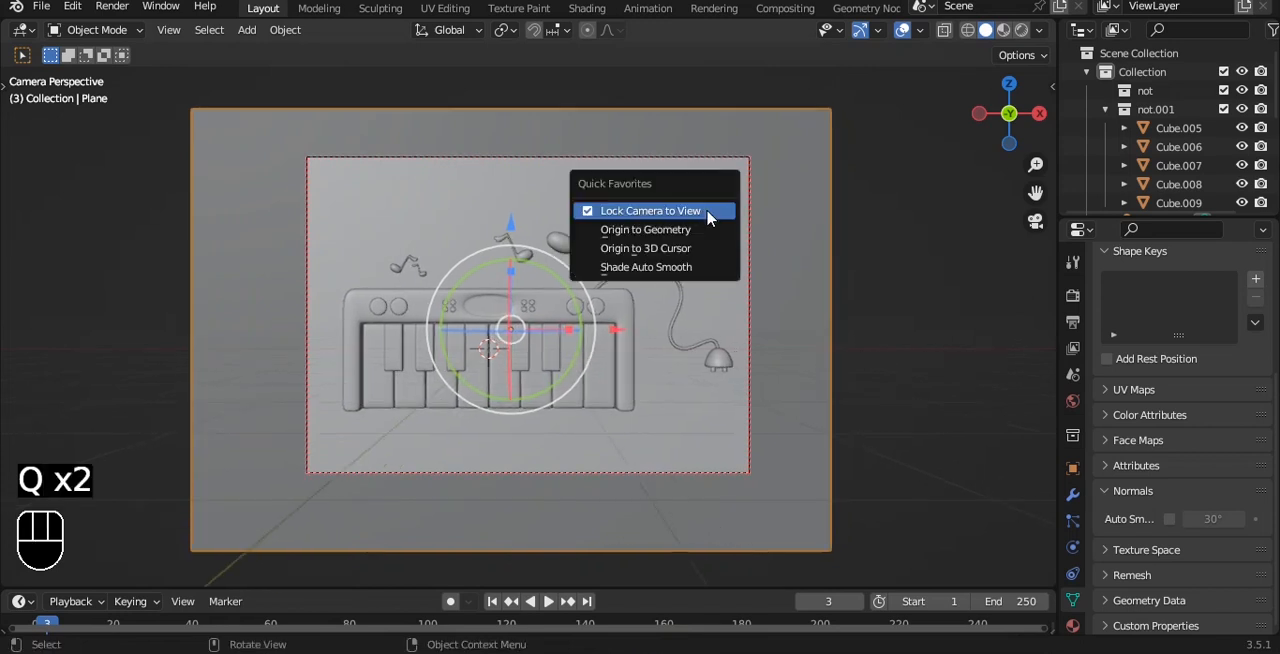
click(708, 214)
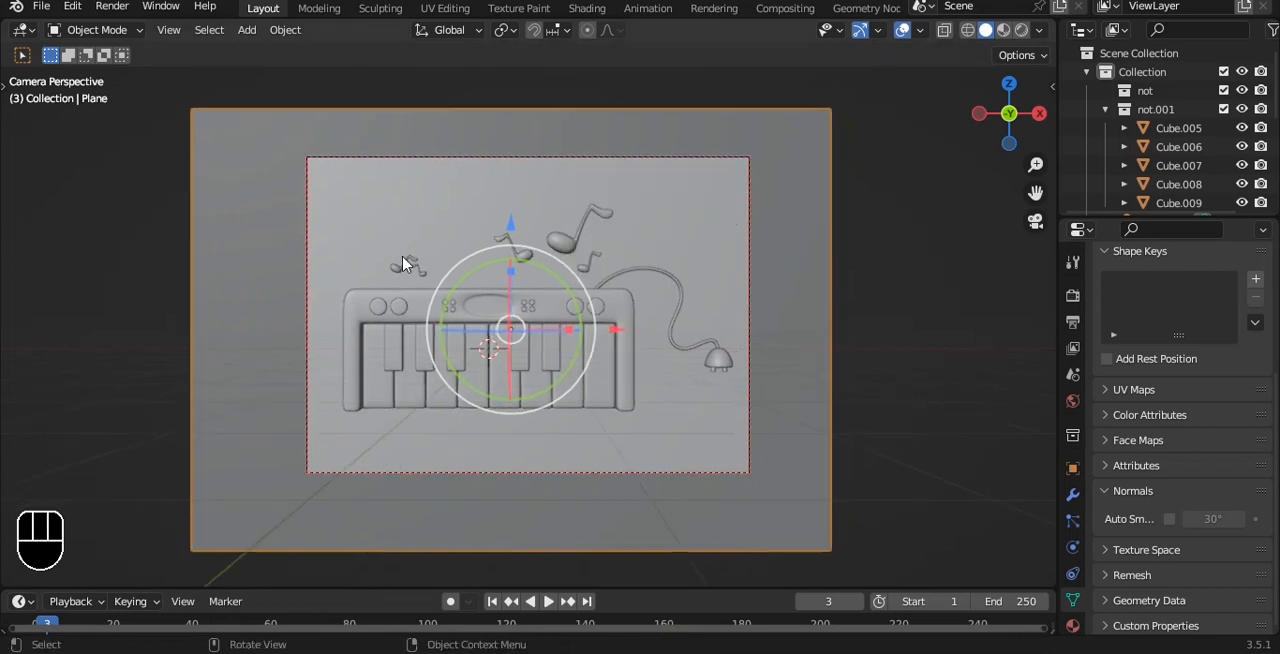
Step: Tilt the keyboard with its keys, controls, cord and plug clockwise in front of the backdrop
drag(336, 302, 733, 433)
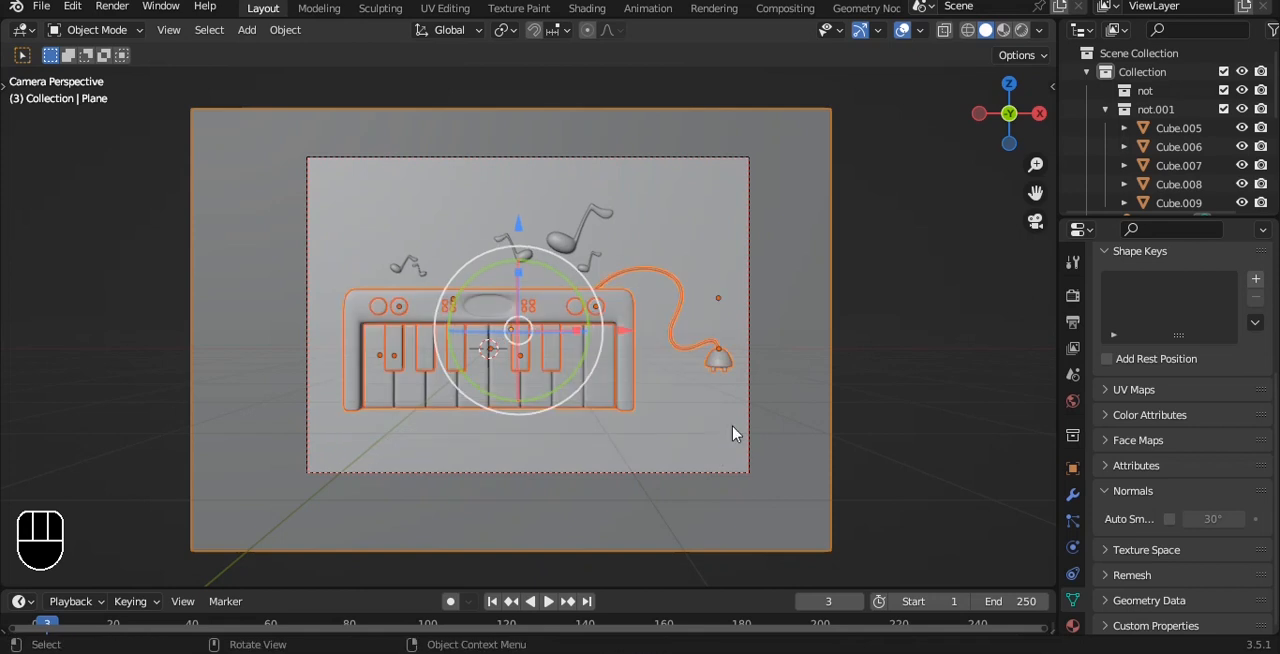
drag(591, 294, 587, 294)
scroll(452, 265, up, 2)
Step: Raise the two small notes along Z so they float above the tilted keyboard's left end
click(347, 238)
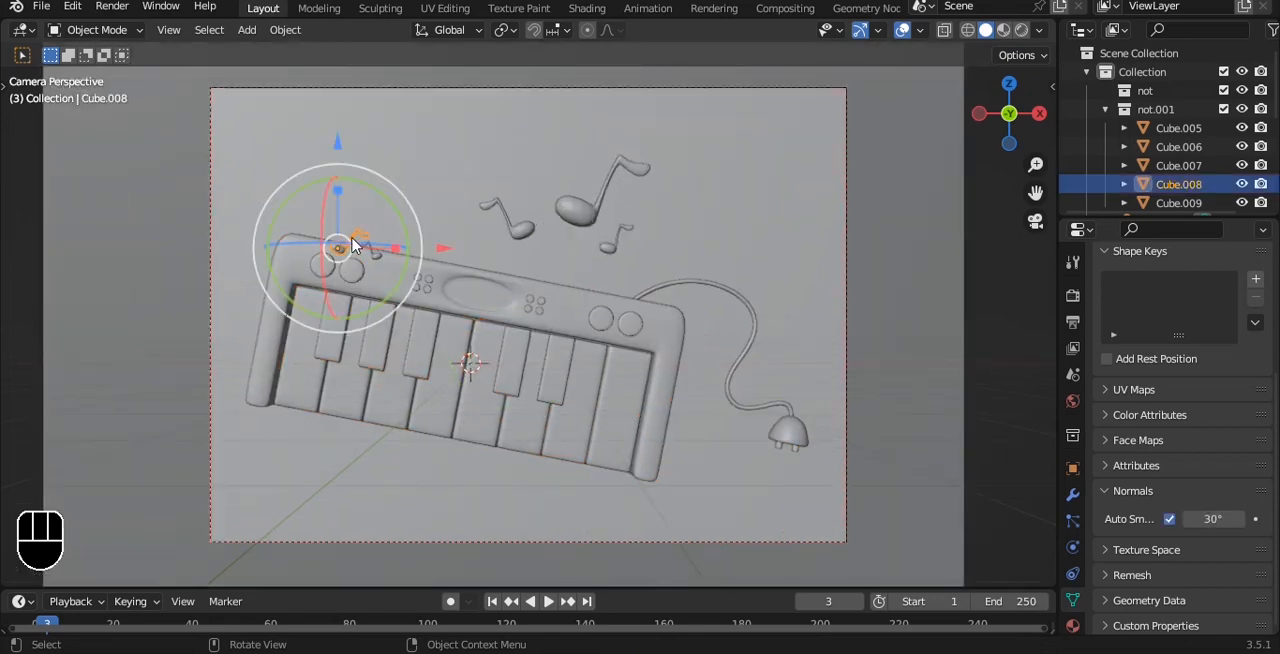
shift+click(367, 246)
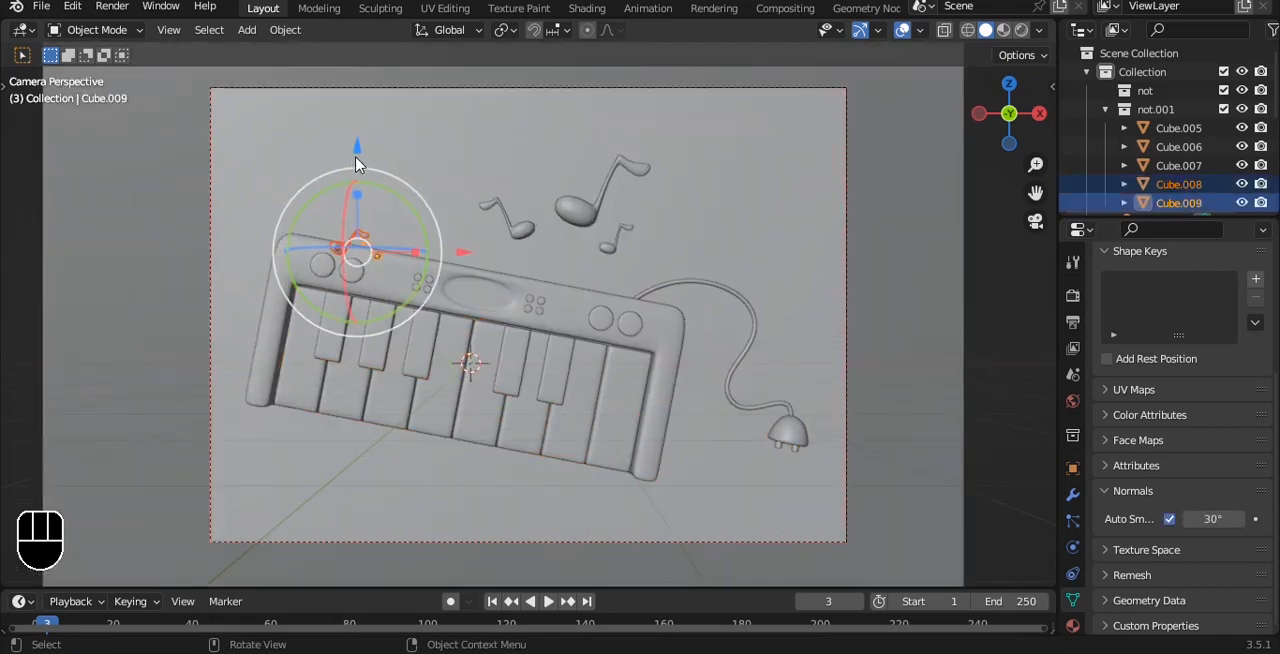
drag(358, 163, 358, 118)
key(alt+a)
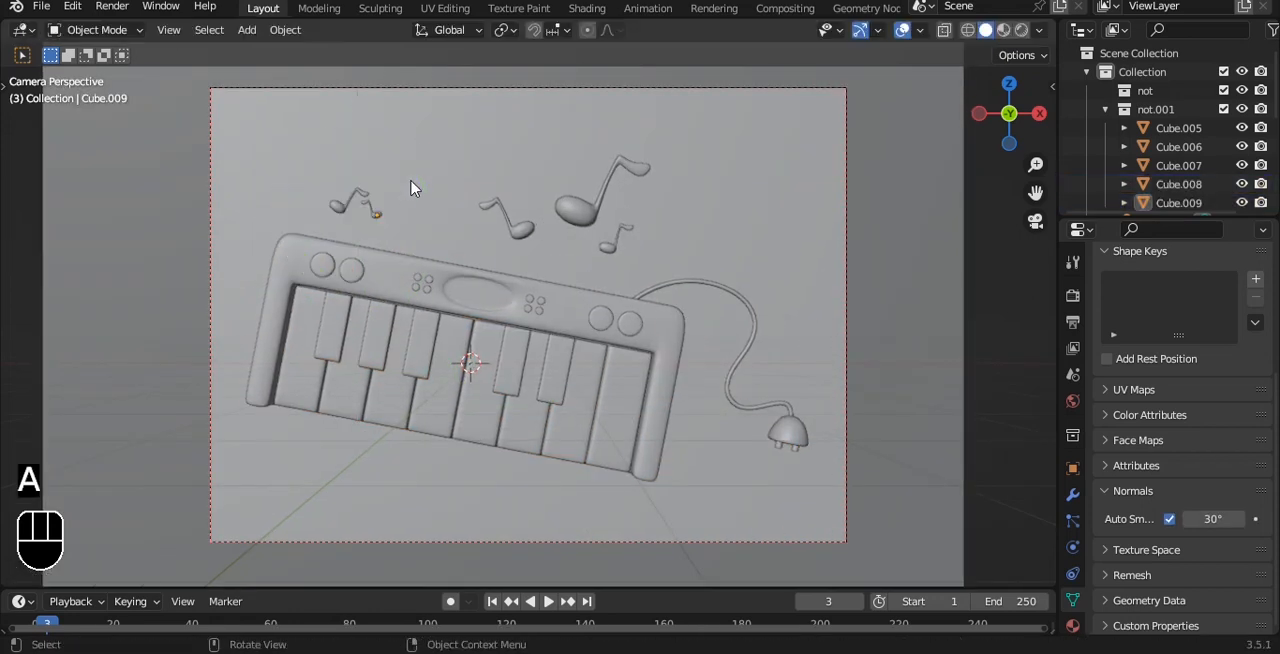
Step: Move the tiny mirrored note along positive X and slightly up, away from its neighbour, and save the file
click(379, 219)
drag(432, 228, 496, 223)
drag(388, 112, 388, 96)
key(alt+a)
scroll(660, 235, down, 2)
key(ctrl+s)
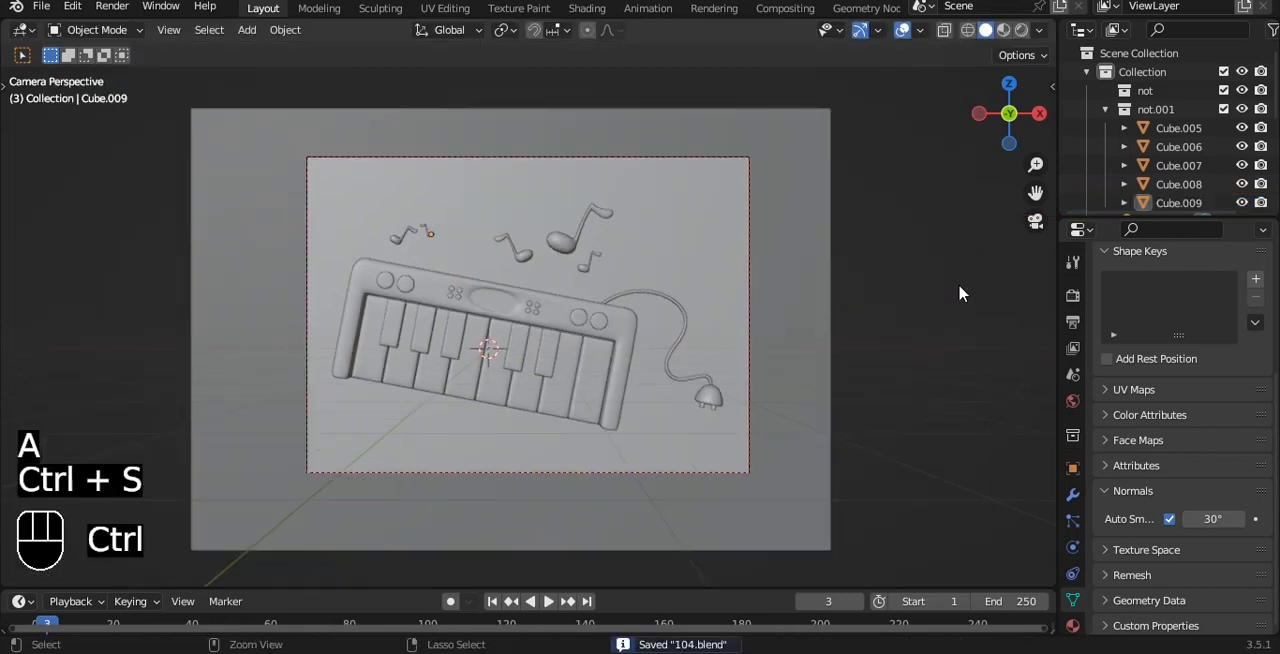
Step: Preview the scene in Rendered shading and light the world with the art_studio environment texture
scroll(940, 290, down, 1)
shift+middle_drag(809, 284, 794, 287)
shift+middle_drag(869, 254, 778, 252)
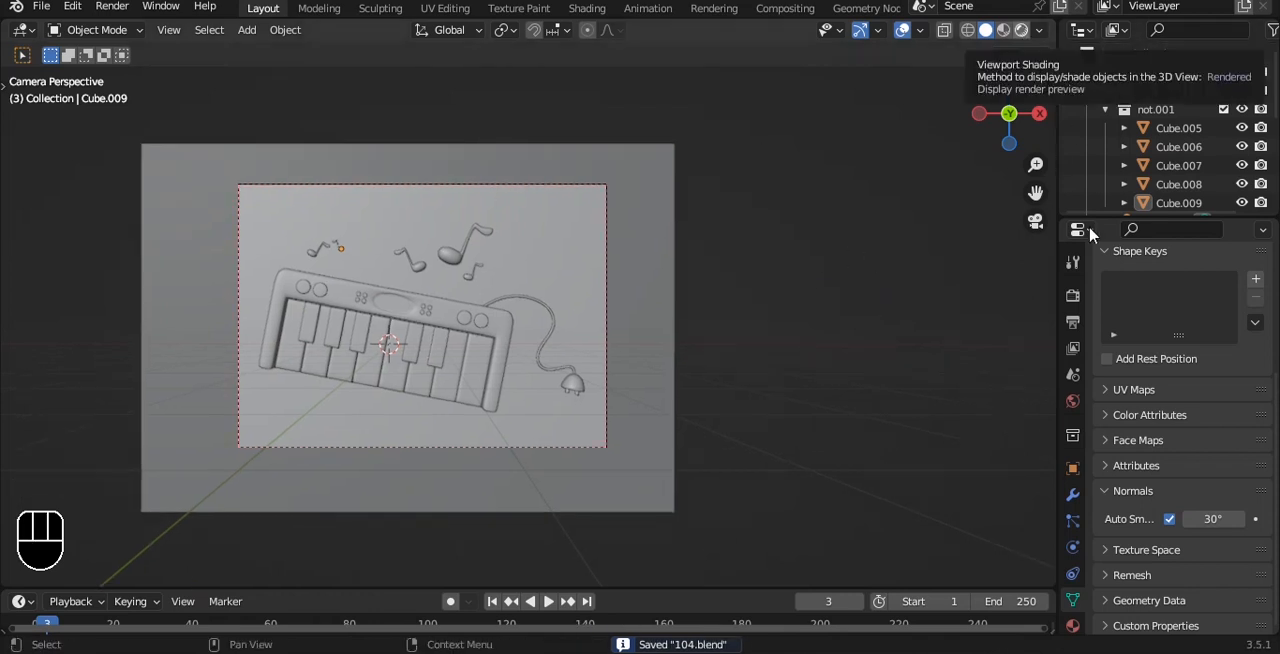
click(1072, 401)
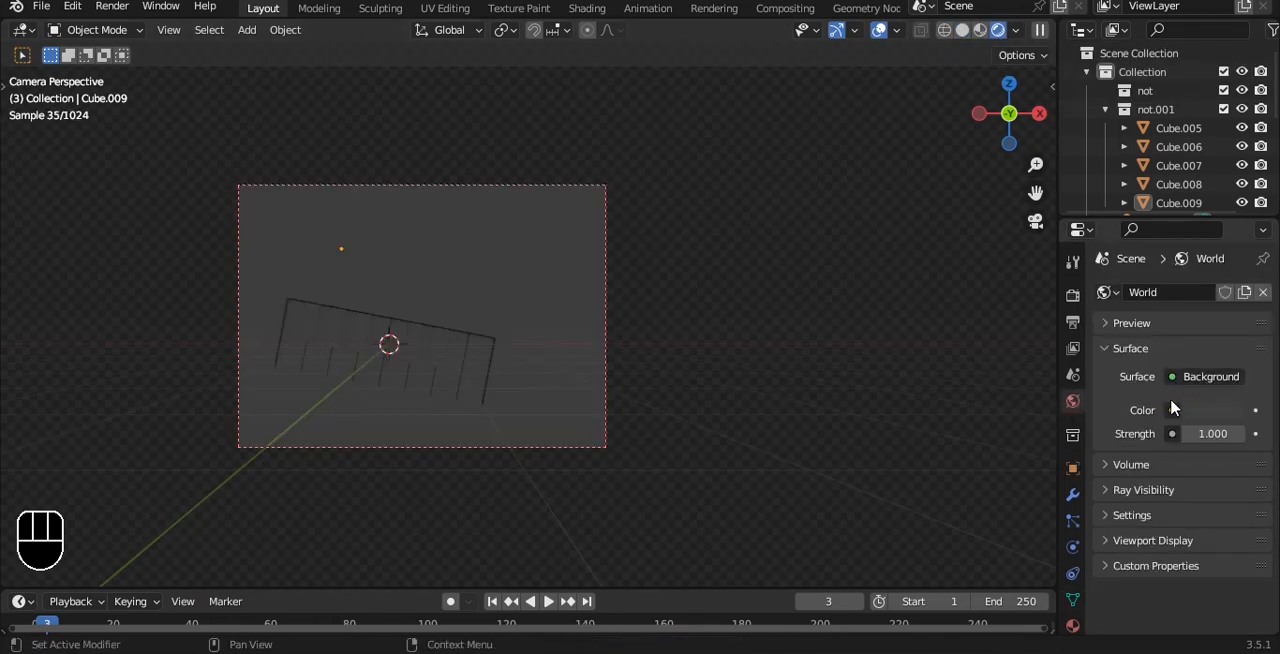
click(1172, 411)
click(766, 203)
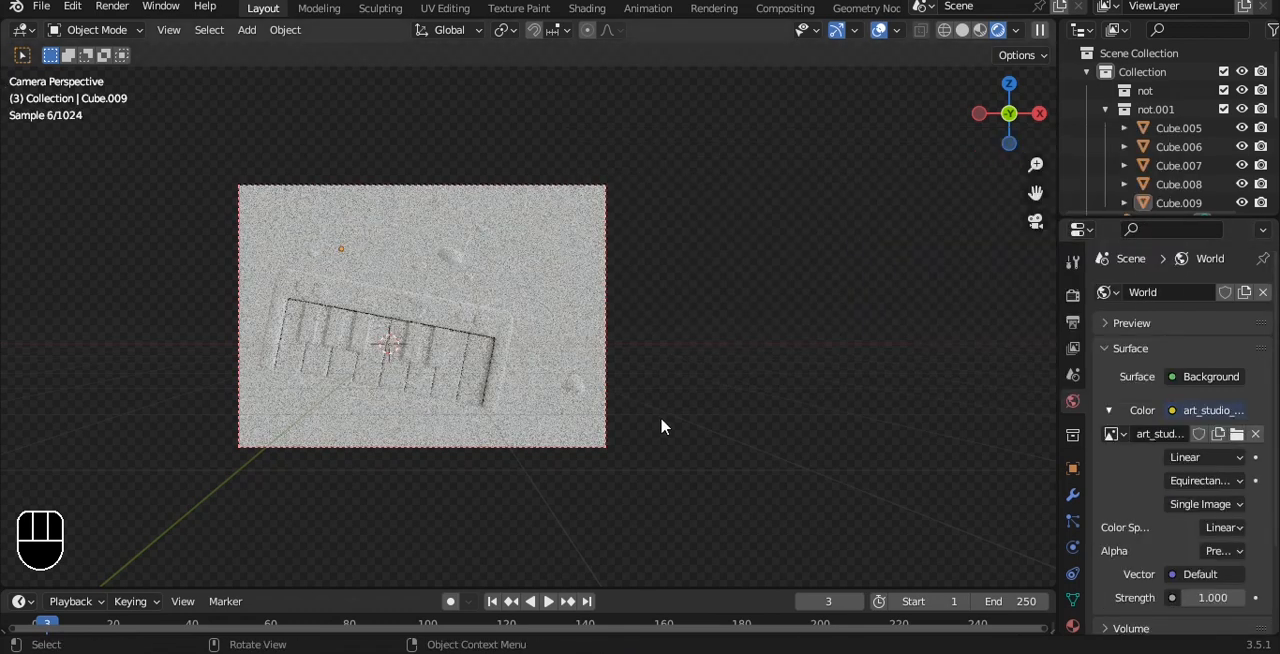
scroll(663, 423, up, 1)
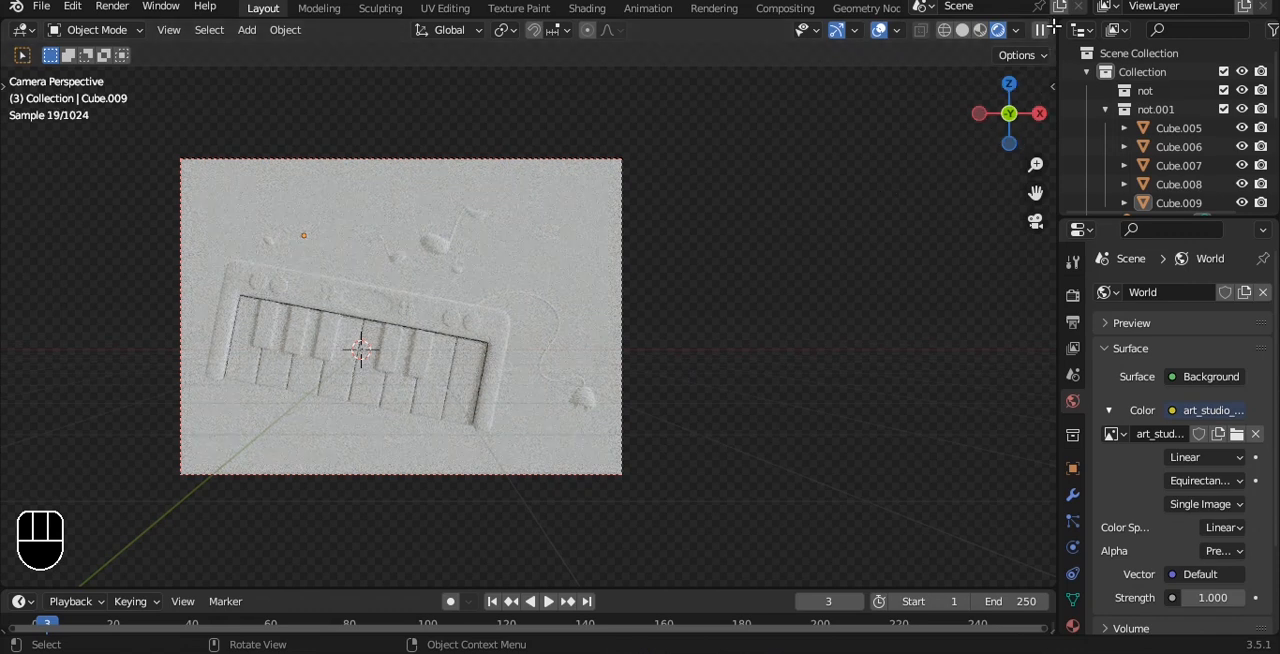
Step: Split the viewport into a narrow rendered camera preview and a wide solid-shaded working view, and save the file
drag(1053, 29, 342, 187)
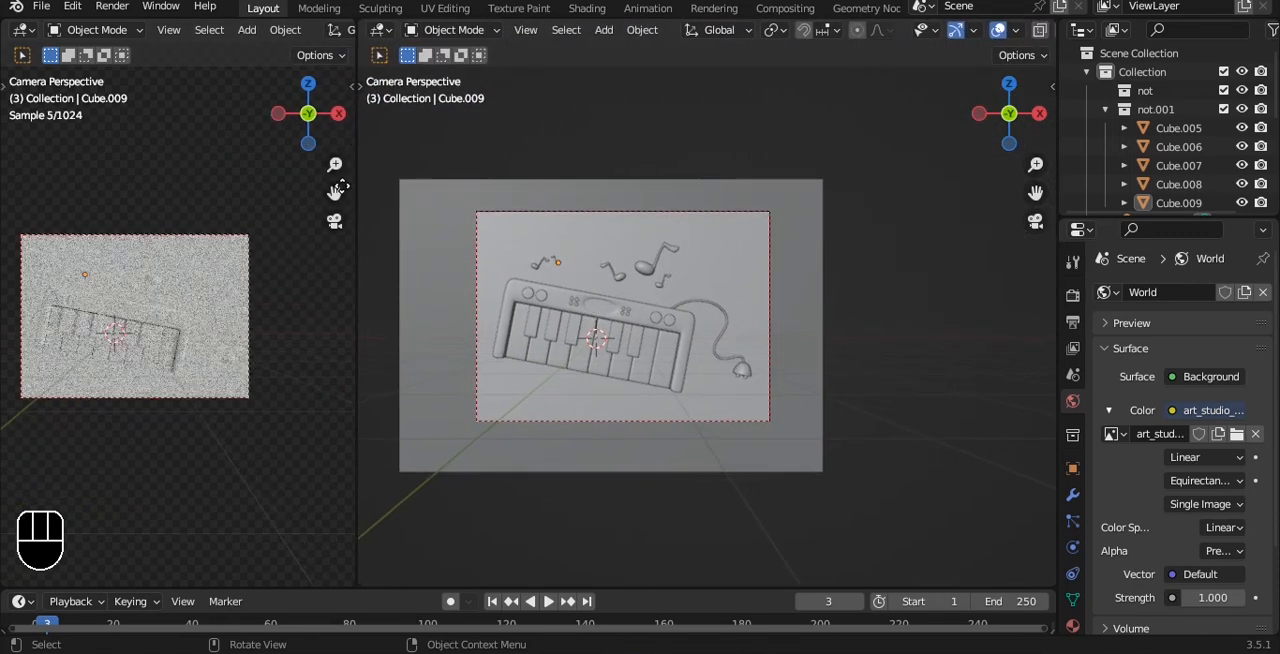
shift+middle_drag(286, 332, 323, 340)
scroll(333, 358, up, 2)
key(ctrl+s)
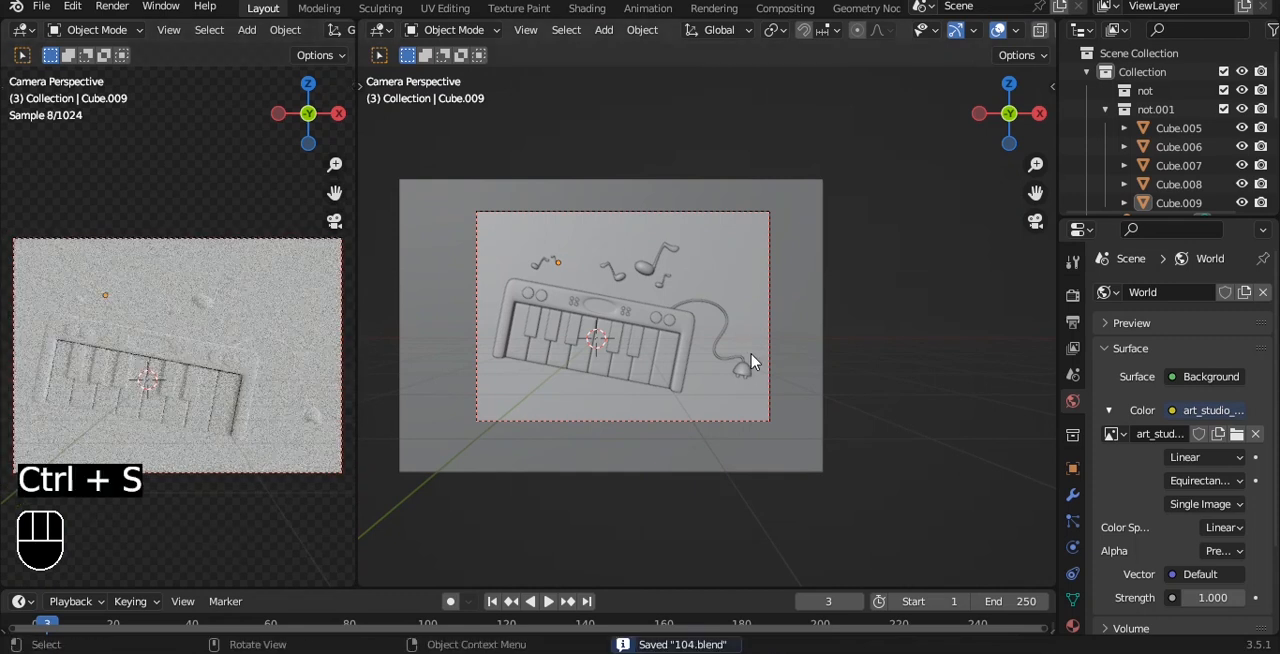
Step: Add a new material to the backdrop plane, give it a blue base color, and save the file
key(q)
click(810, 305)
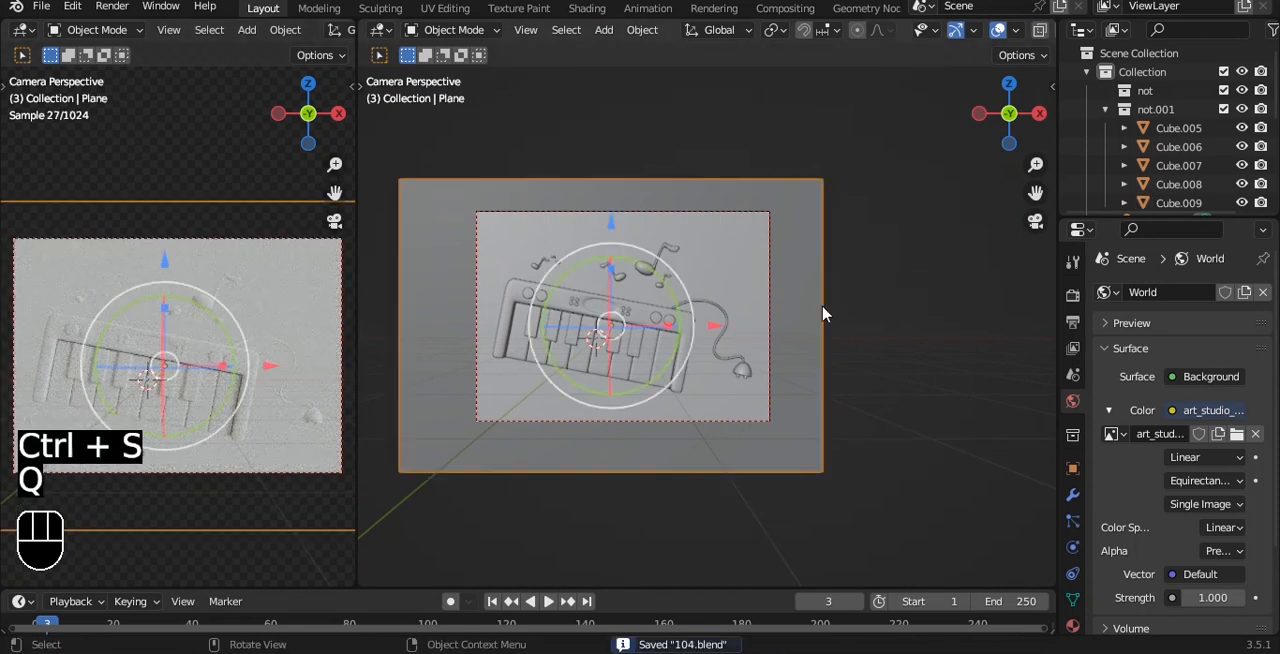
click(1073, 626)
click(1205, 371)
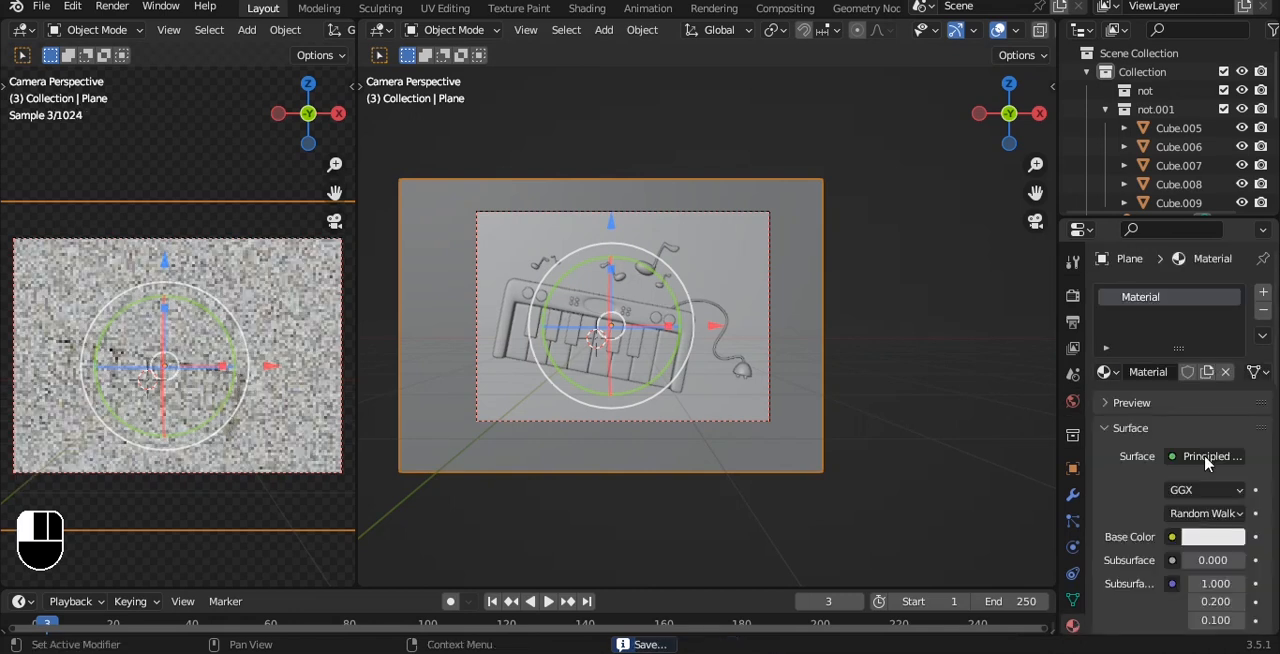
click(1213, 536)
mouse_move(1148, 344)
mouse_down()
mouse_move(1112, 364)
mouse_move(1128, 370)
mouse_move(1146, 302)
mouse_move(1167, 300)
mouse_up()
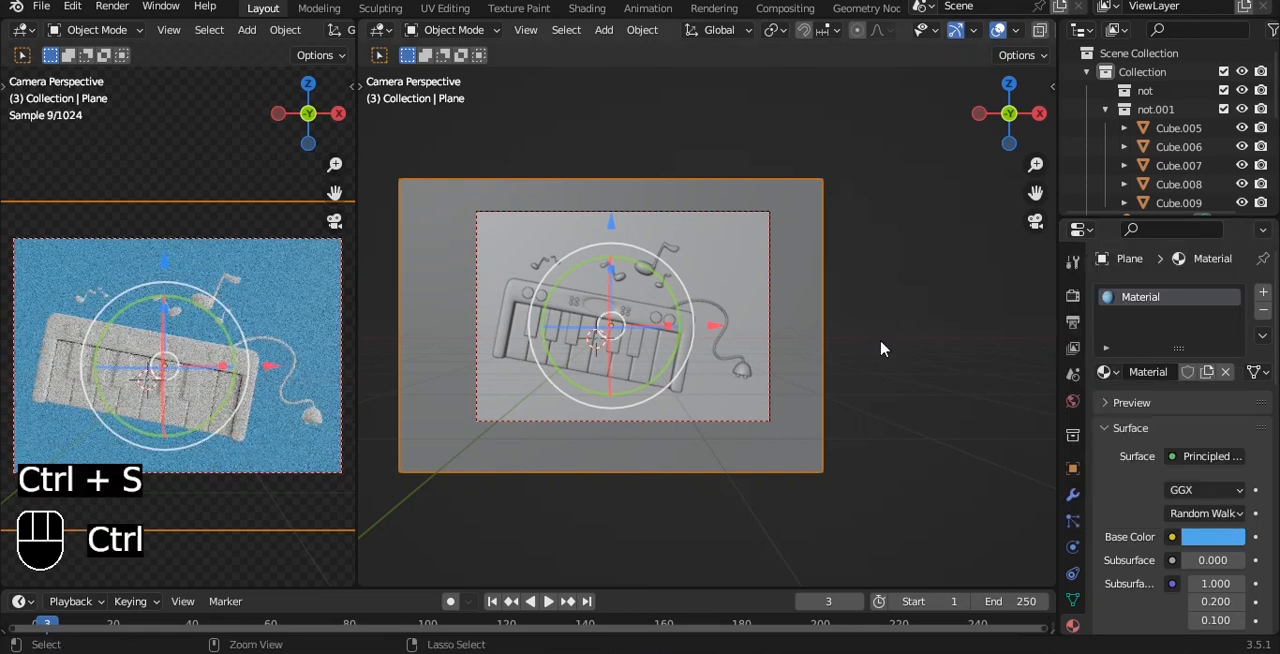
key(ctrl+s)
Step: Change the backdrop material's base color to orange with hue about 0.075 and saturation about 0.9
key(a)
key(a)
scroll(875, 348, up, 1)
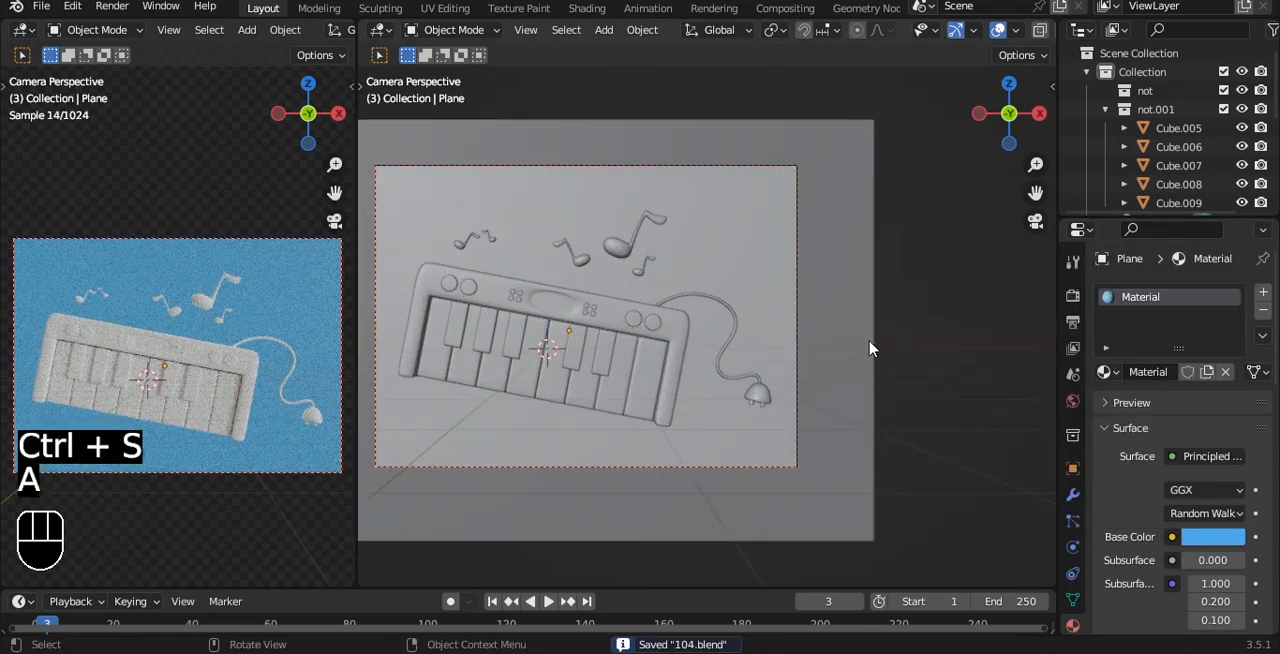
click(1205, 545)
drag(1154, 331, 1120, 373)
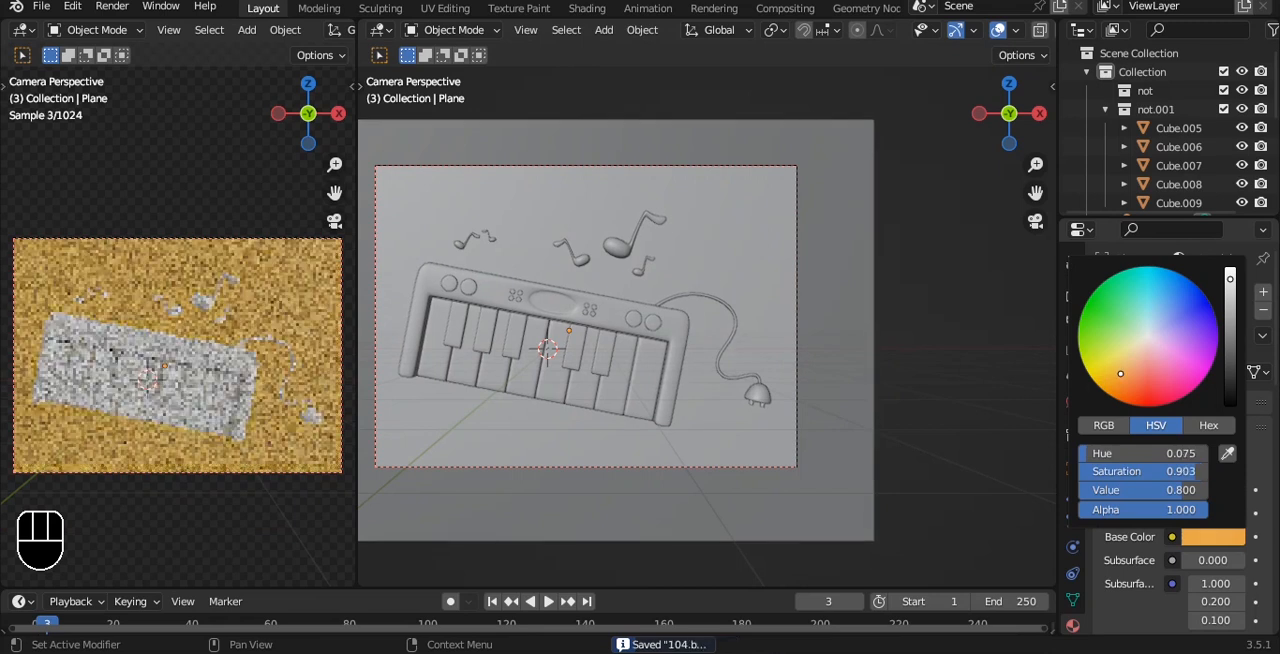
Step: Save the file, add a new material to the keyboard body, and open its base color for editing
click(685, 352)
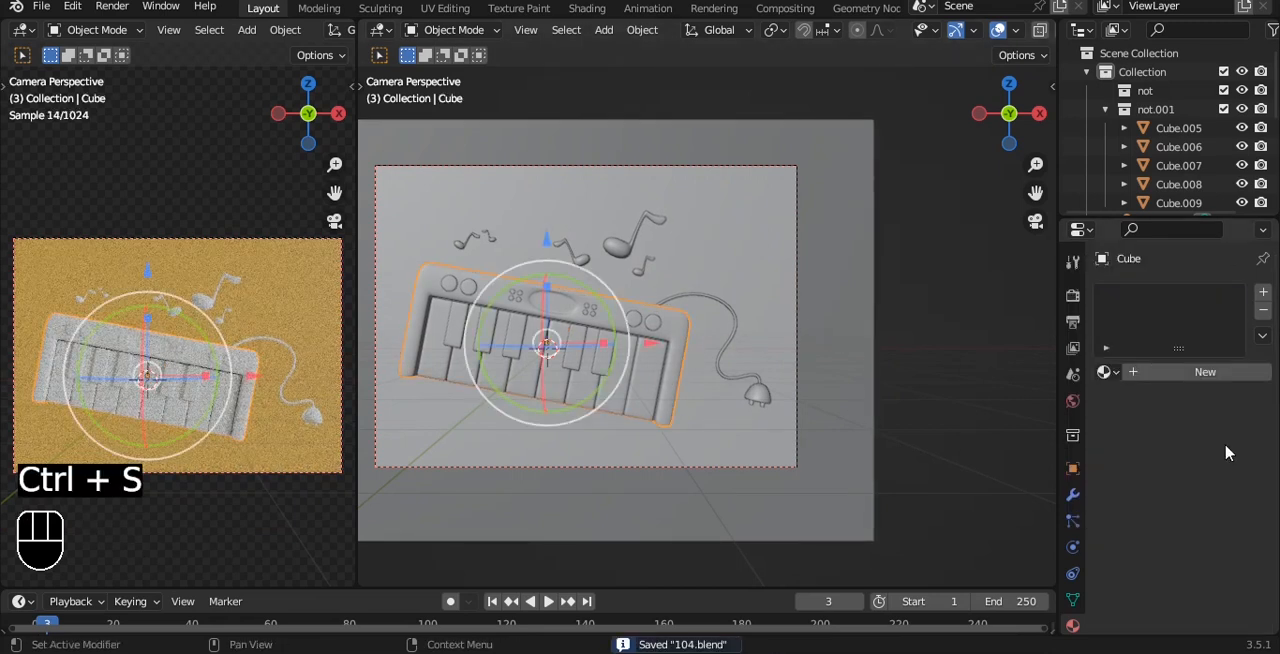
click(1205, 372)
click(1212, 538)
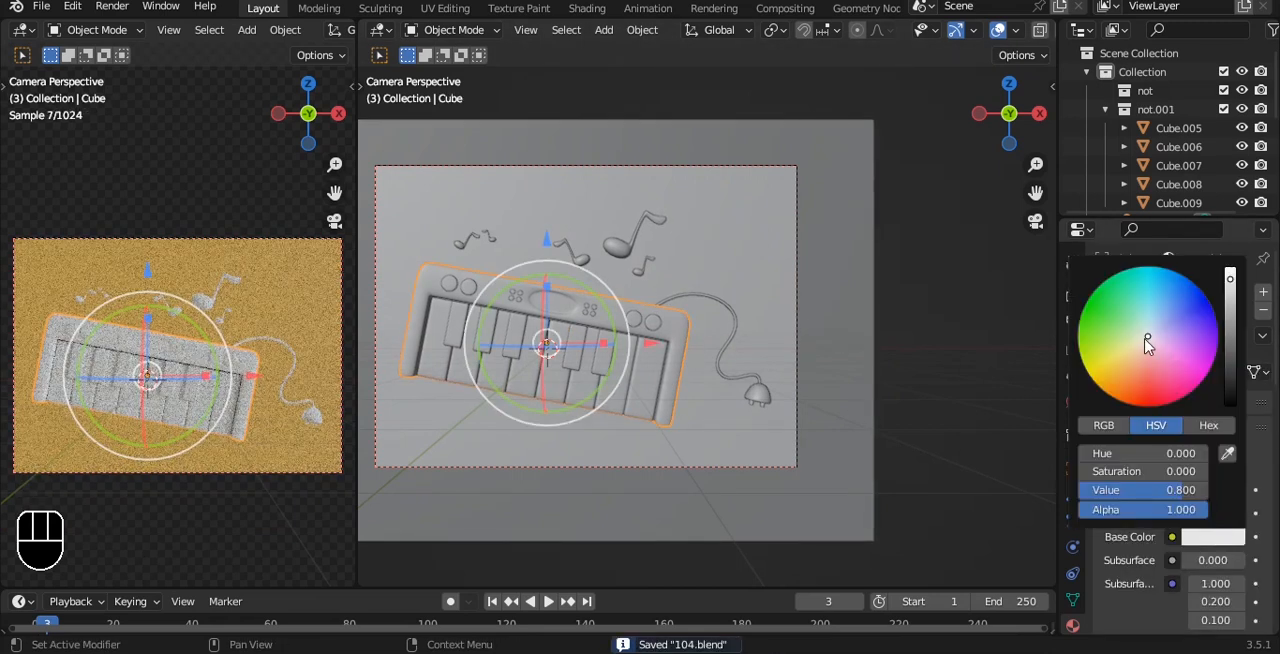
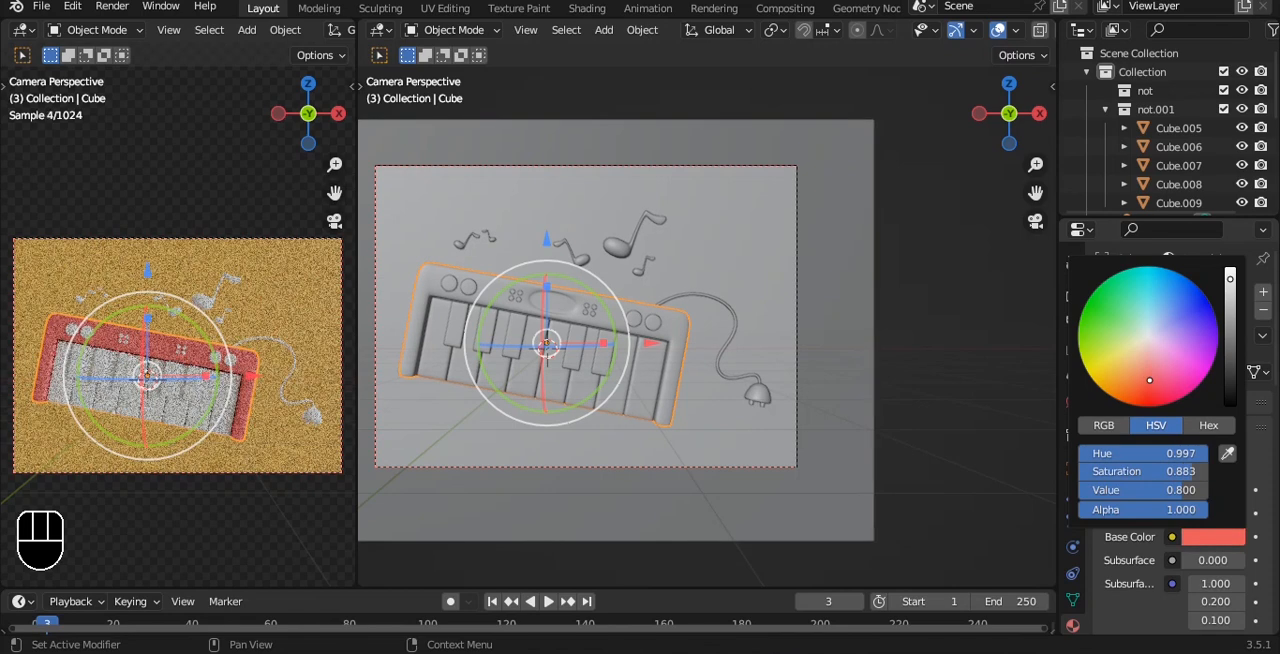
Step: Set the keyboard body's base color to blue with hue about 0.622 and saturation about 0.804, and save the file
drag(1149, 380, 1170, 315)
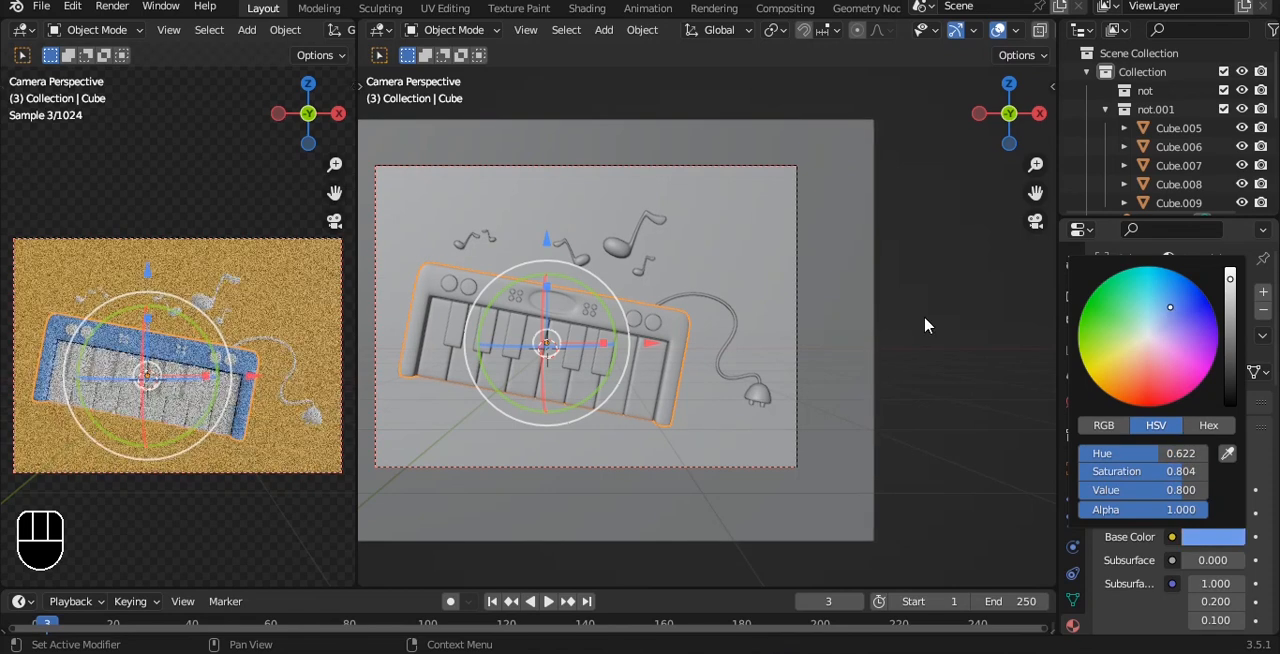
key(a)
key(ctrl+s)
Step: Add a new material to the black-key pair nearest the cable and darken its base color to near black
scroll(727, 360, up, 2)
alt+shift+drag(658, 367, 750, 357)
click(645, 372)
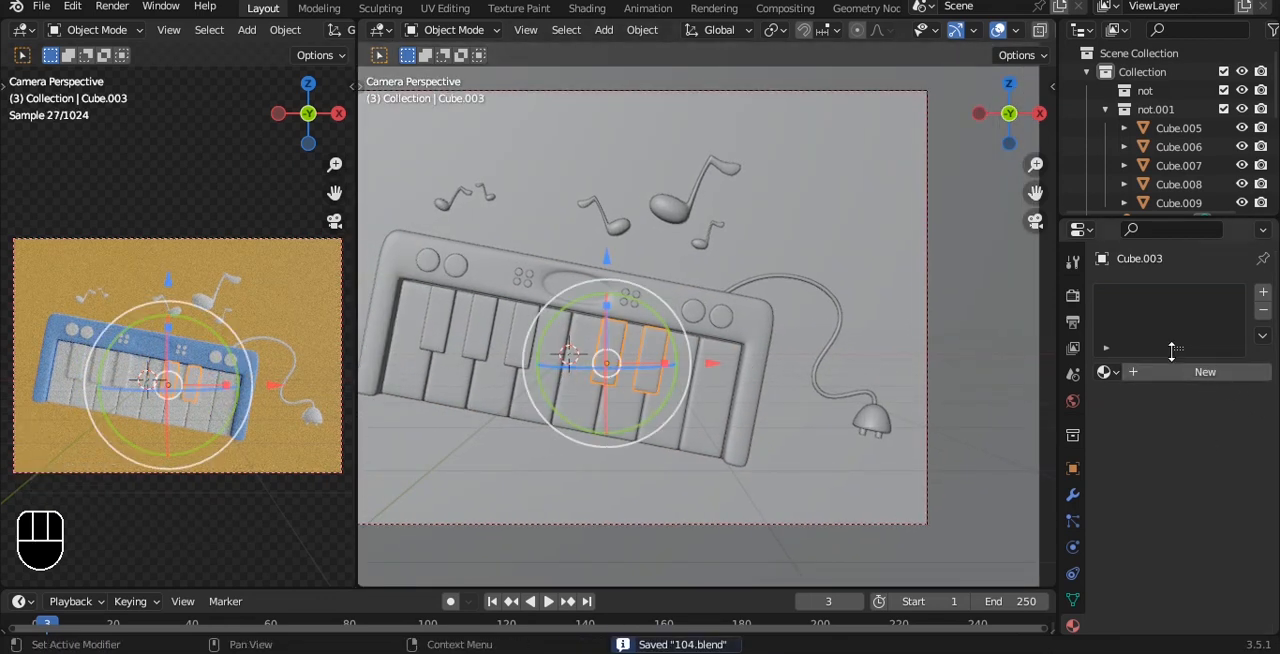
click(1142, 374)
click(1212, 536)
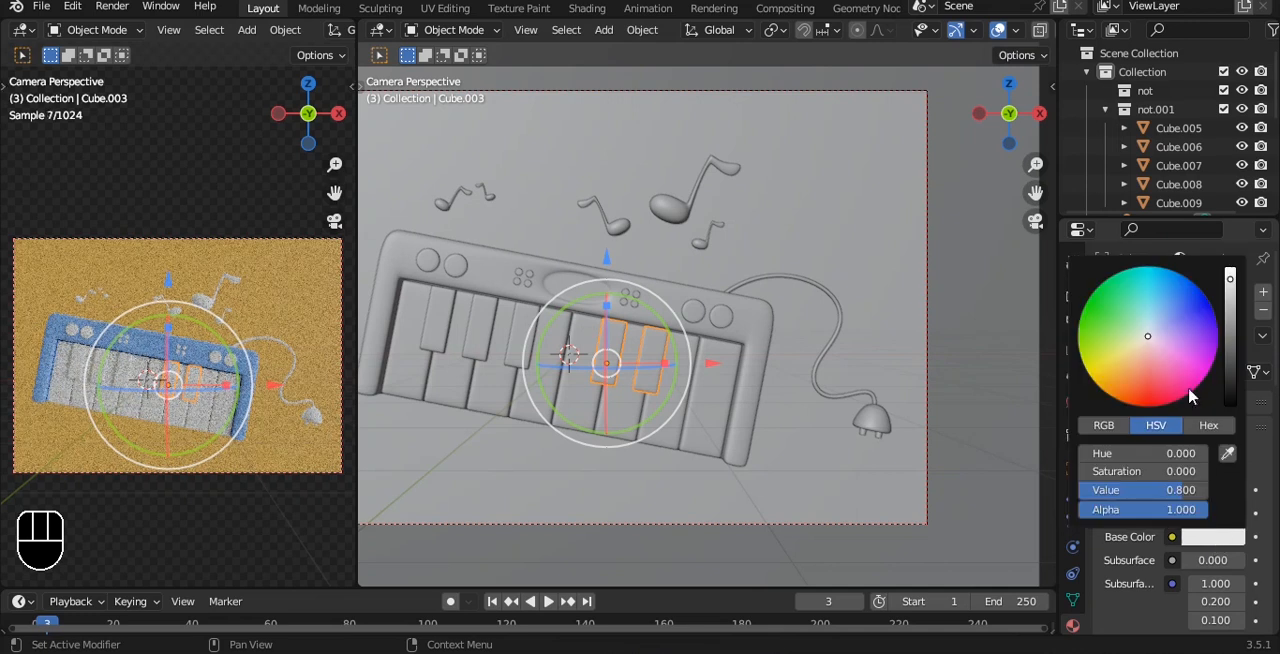
drag(1228, 345, 1229, 410)
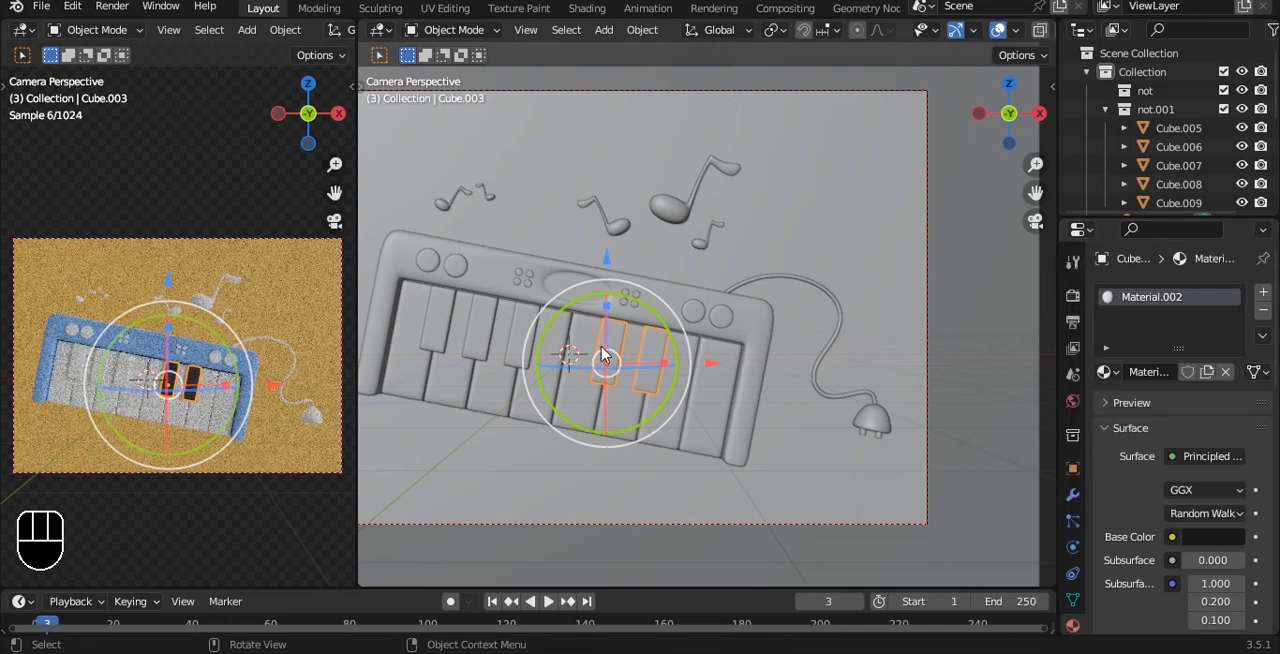
Step: Link the other black keys and all round panel buttons to the object data of the dark key pair, and save the file
shift+click(520, 348)
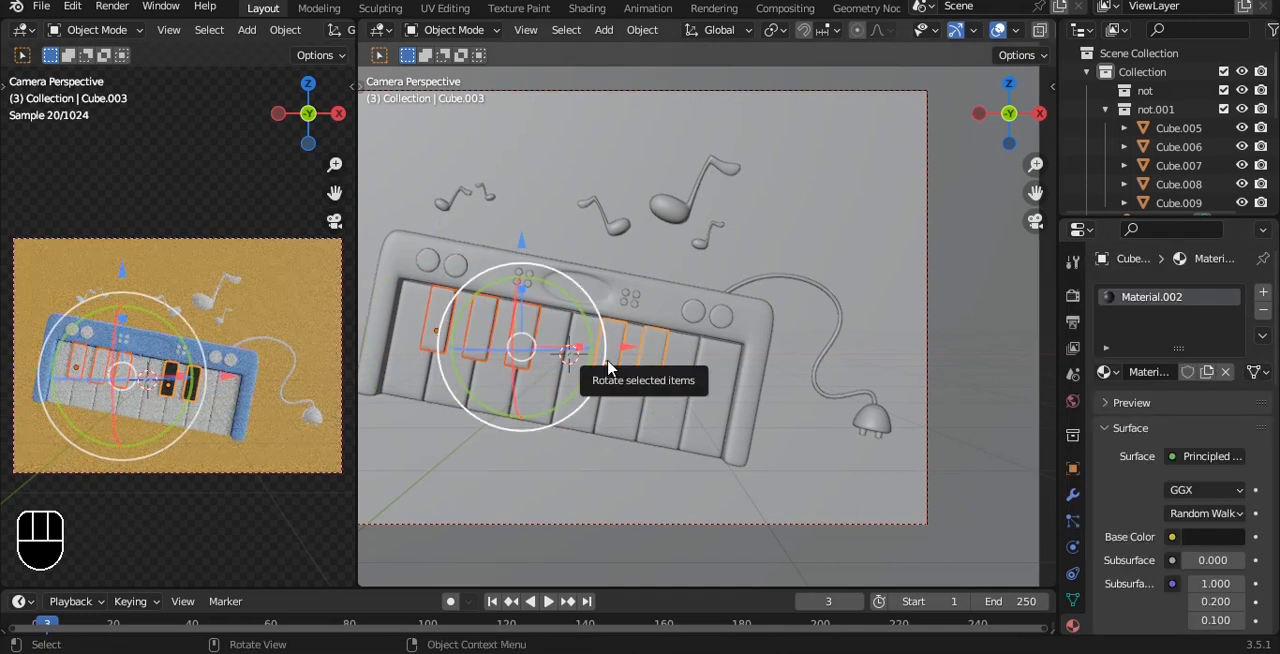
key(a)
click(456, 265)
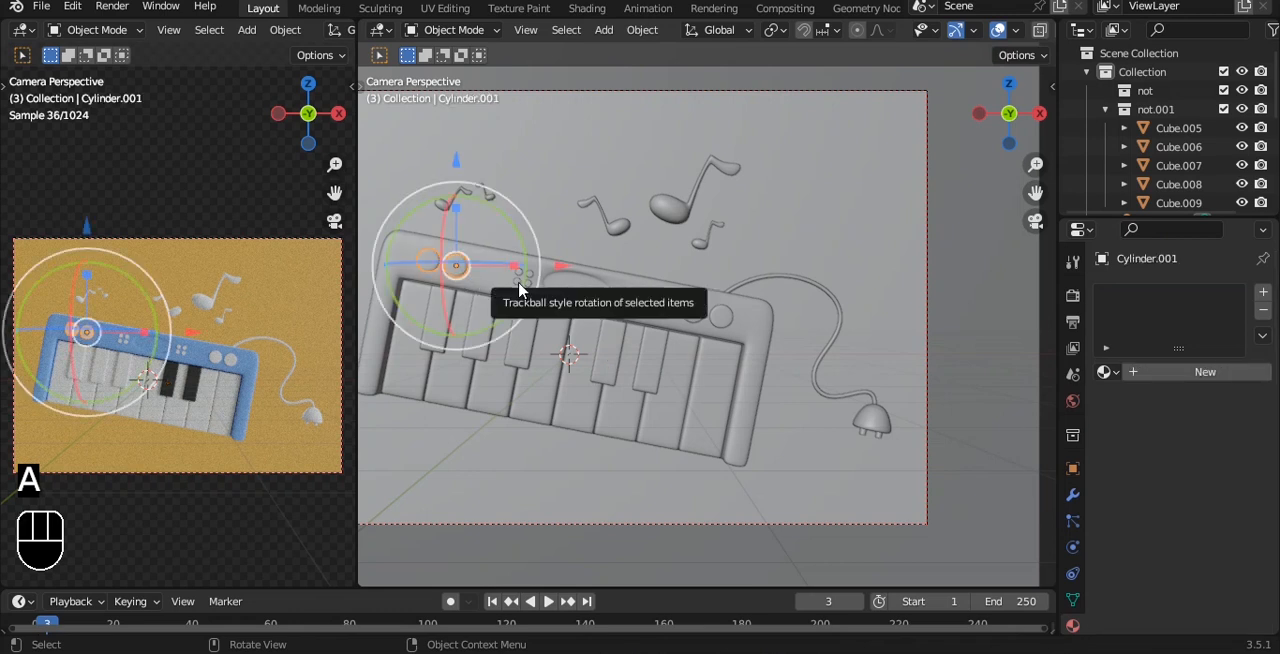
scroll(520, 290, up, 2)
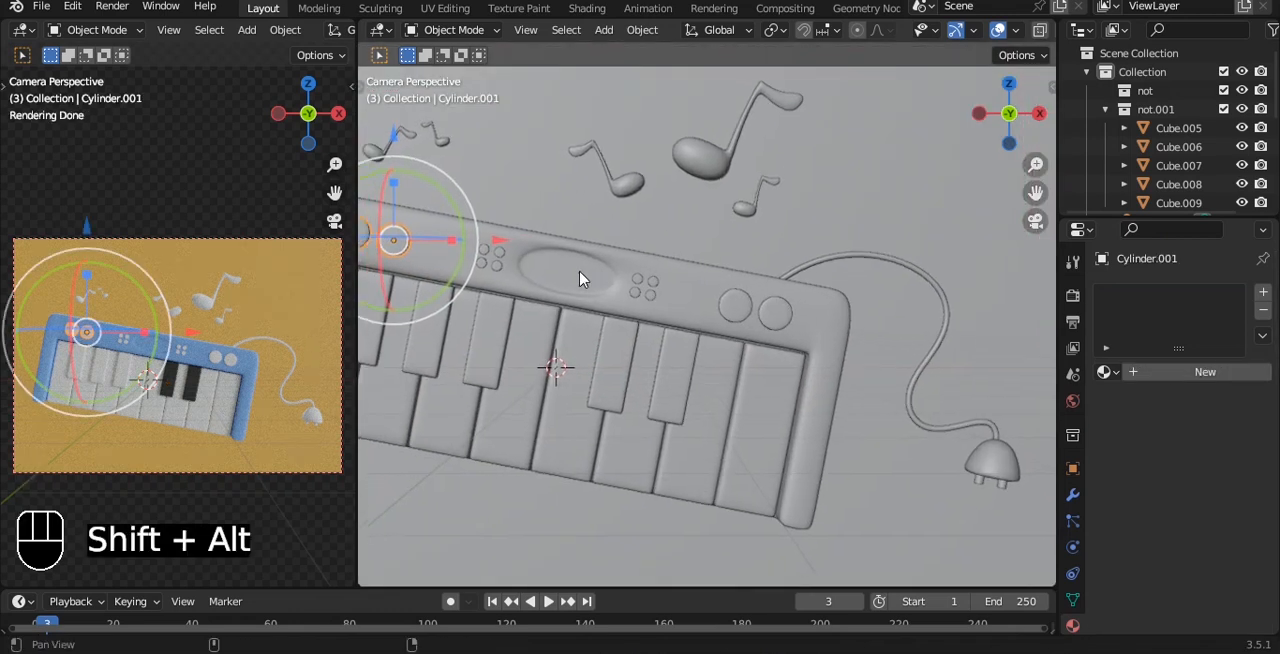
shift+click(497, 266)
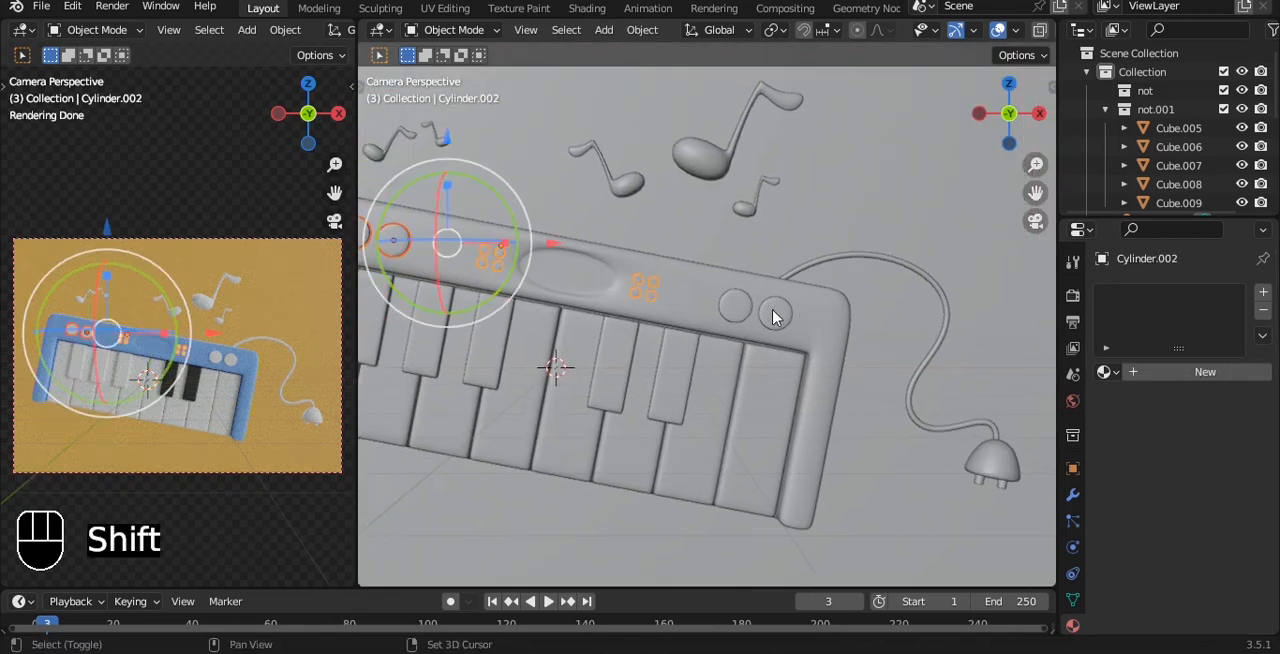
shift+click(740, 320)
shift+click(486, 362)
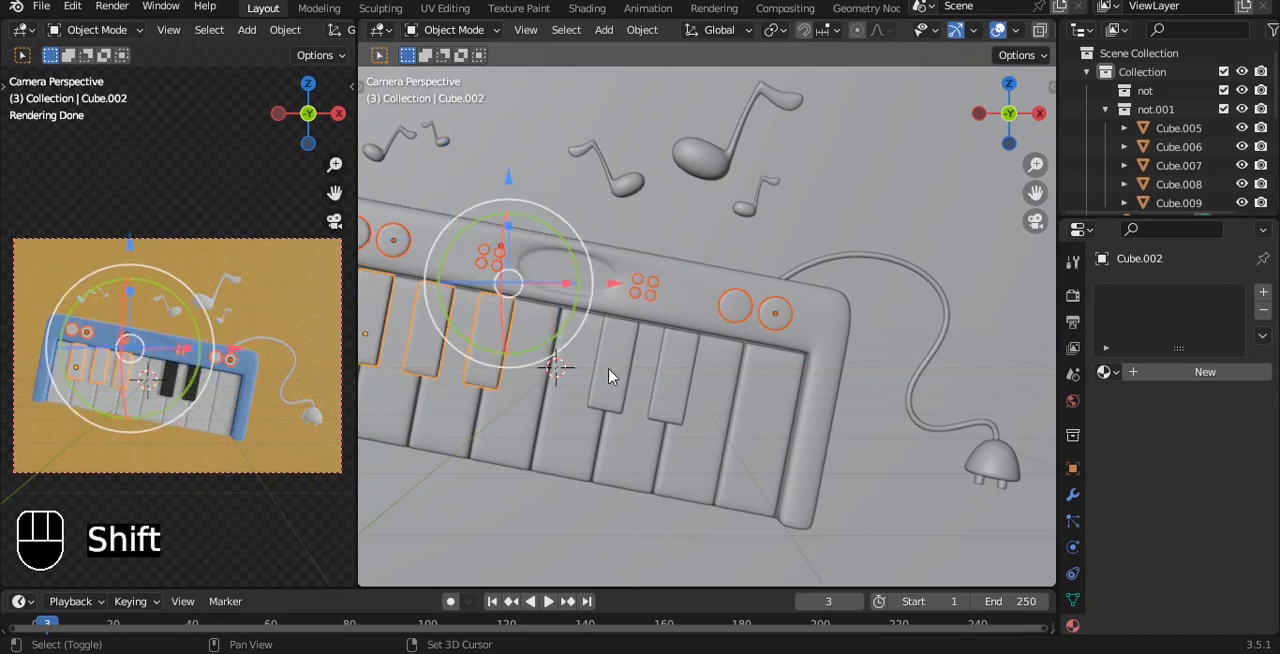
shift+click(608, 368)
key(ctrl+l)
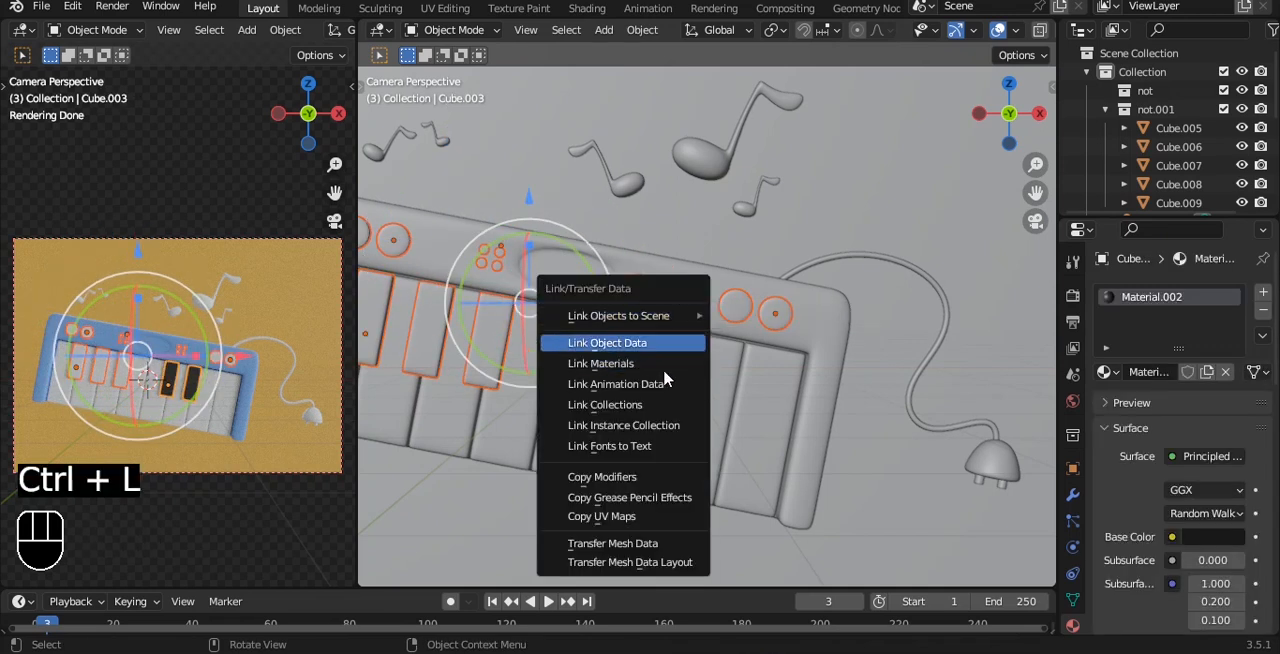
click(667, 363)
key(a)
key(ctrl+s)
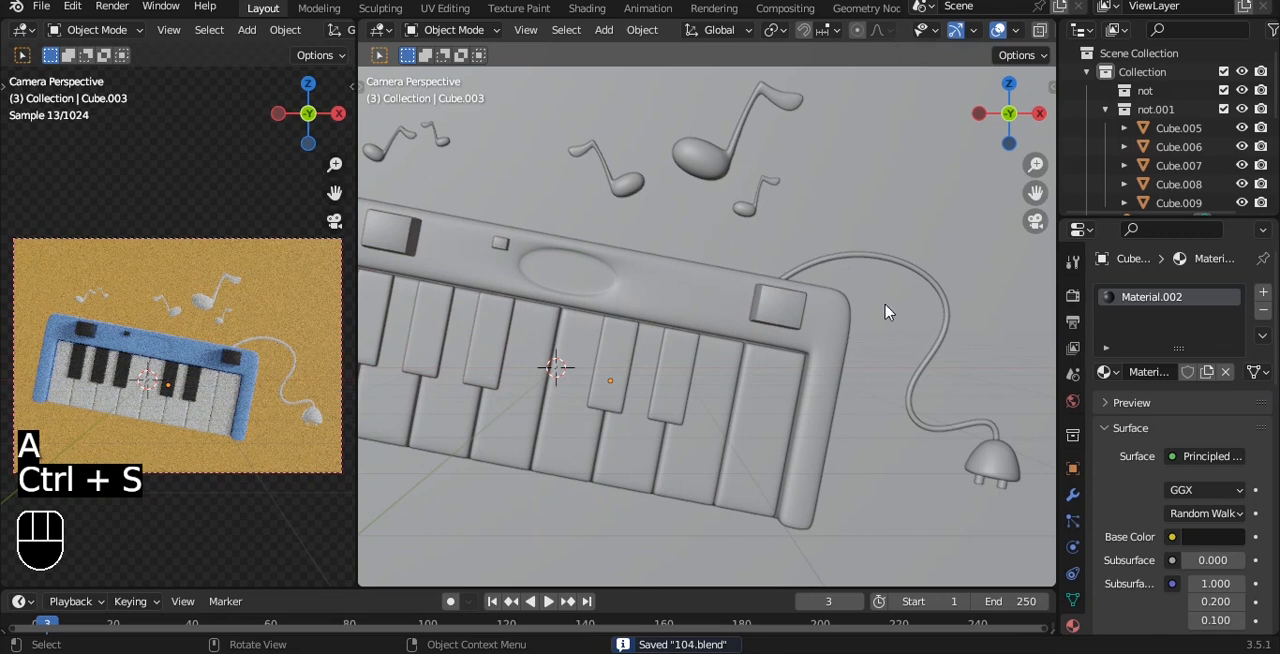
Step: Assign the existing near-black Material.002 to the power cable and save the file
click(946, 300)
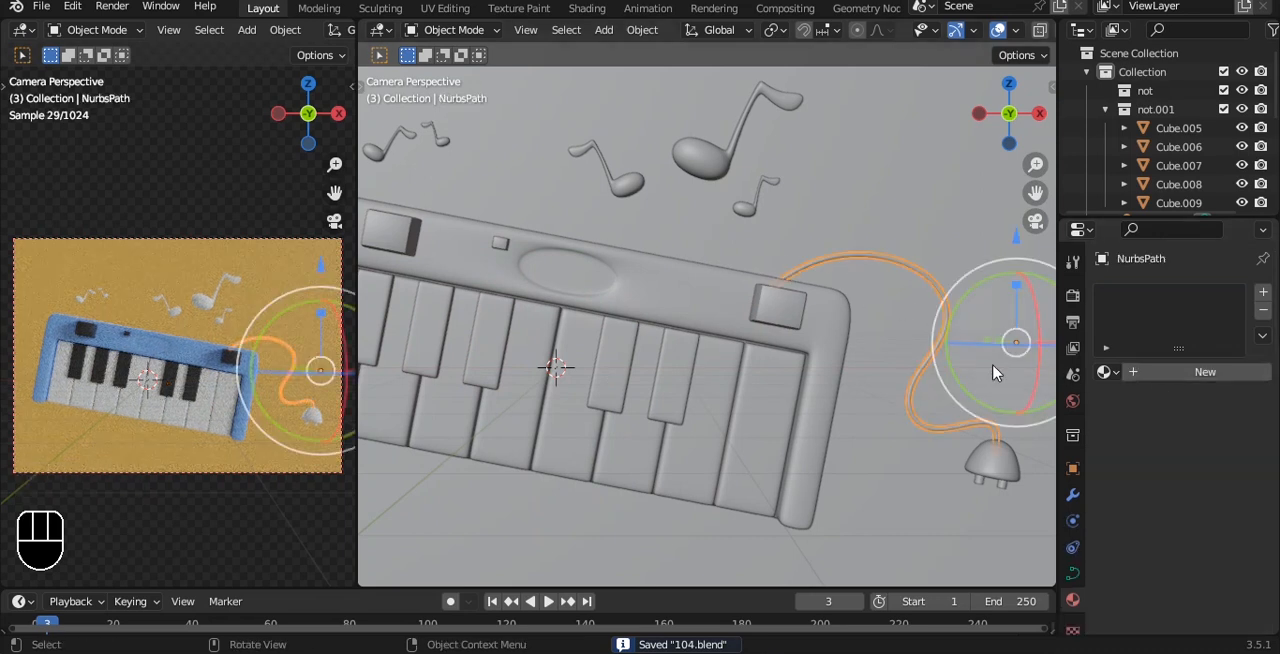
click(1107, 372)
click(965, 432)
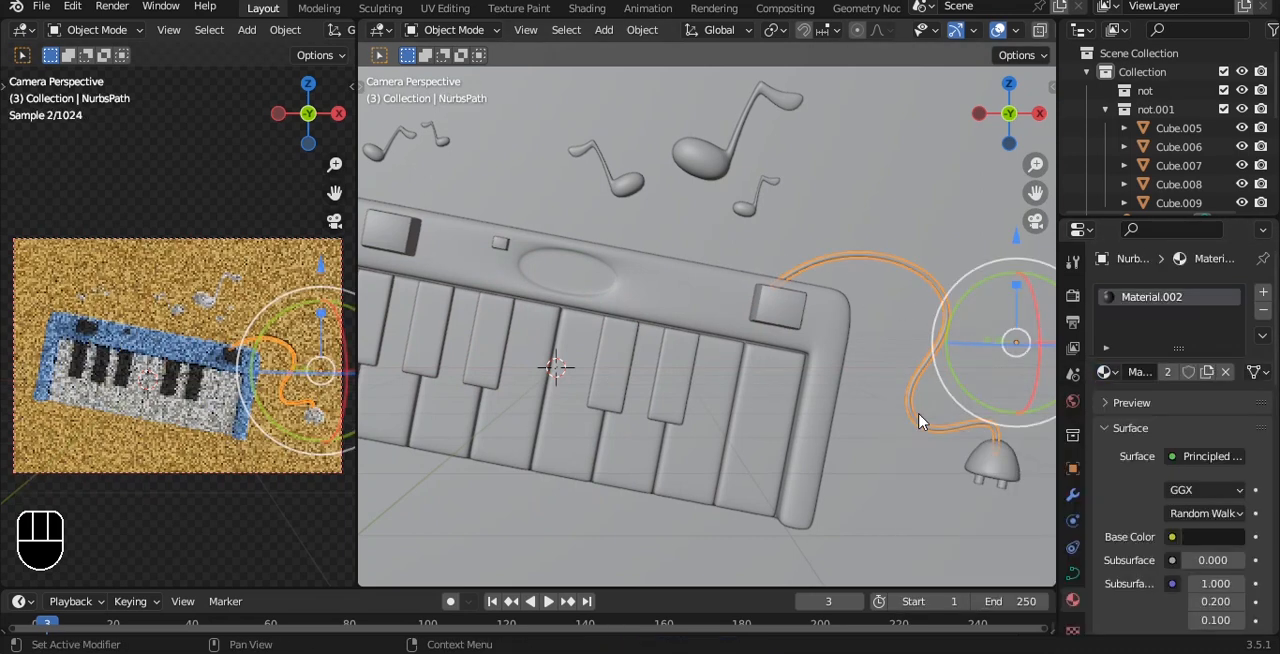
key(a)
key(ctrl+s)
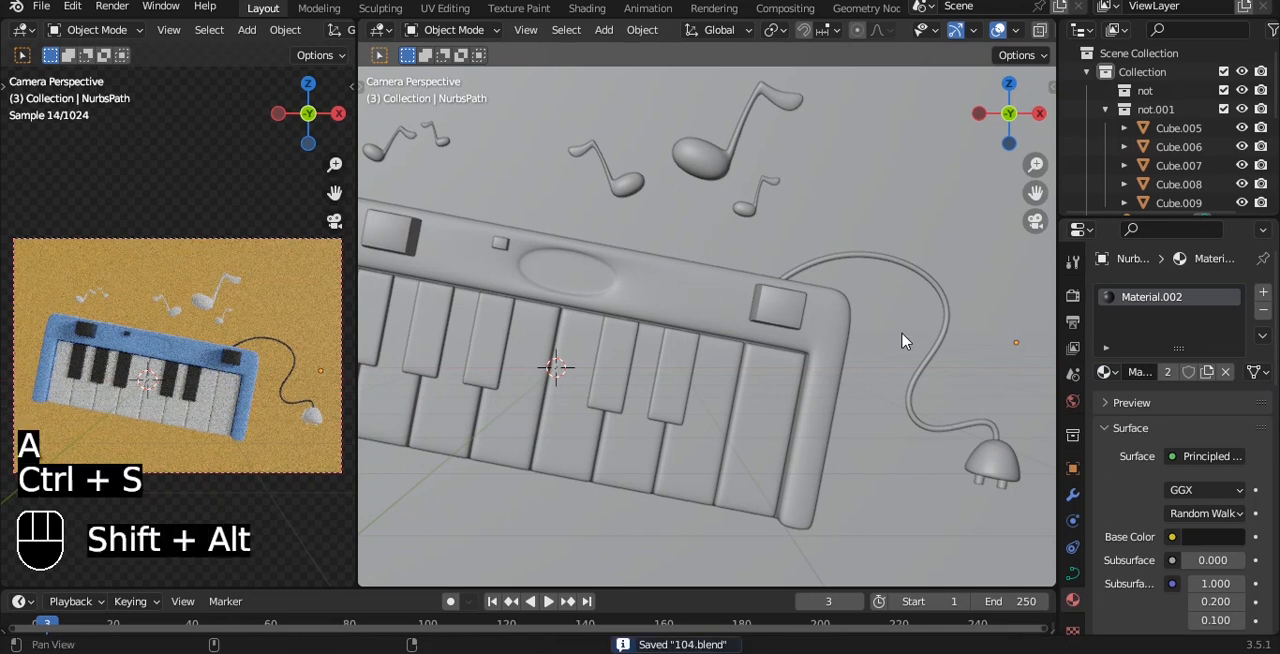
Step: Add a new material to the power plug at the end of the cable
shift+middle_drag(908, 263, 608, 234)
scroll(716, 386, up, 4)
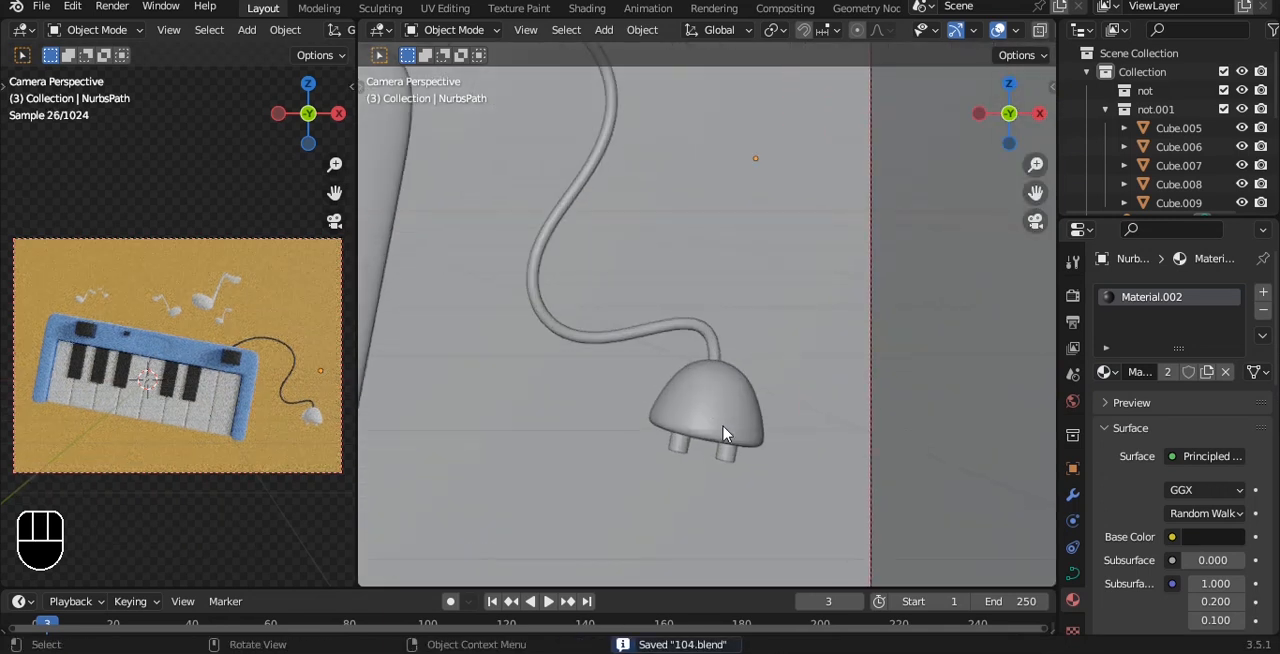
click(699, 451)
shift+middle_drag(700, 440, 634, 303)
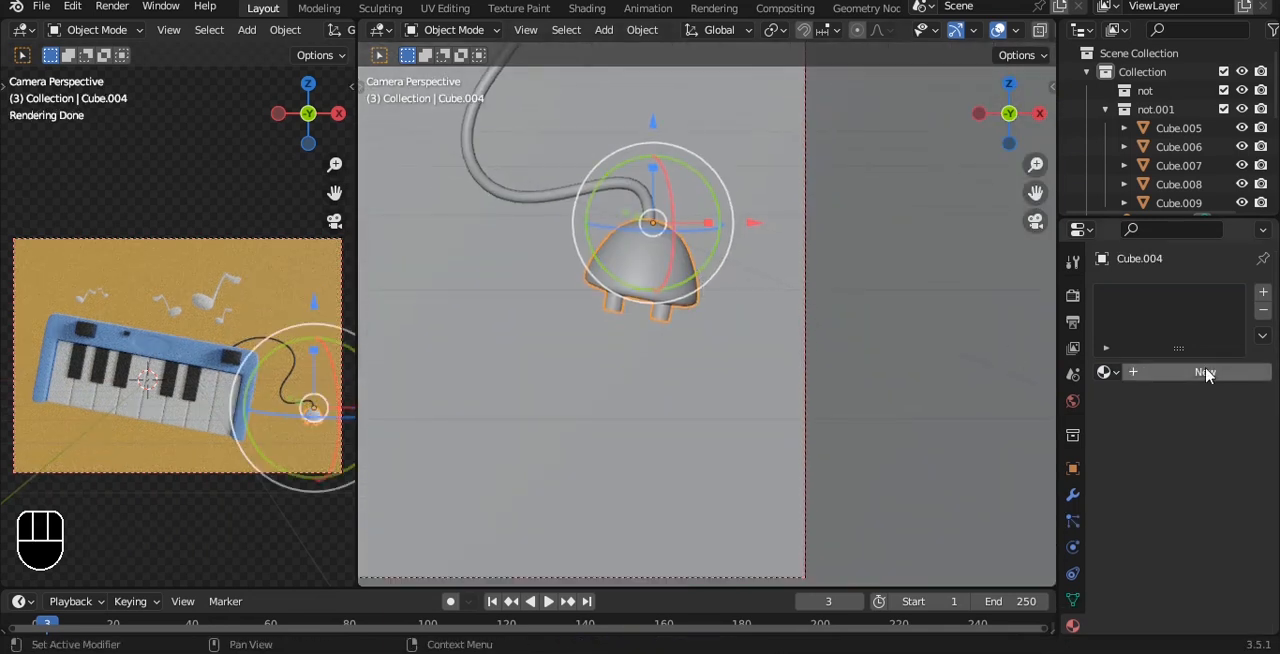
scroll(683, 312, up, 4)
click(1222, 372)
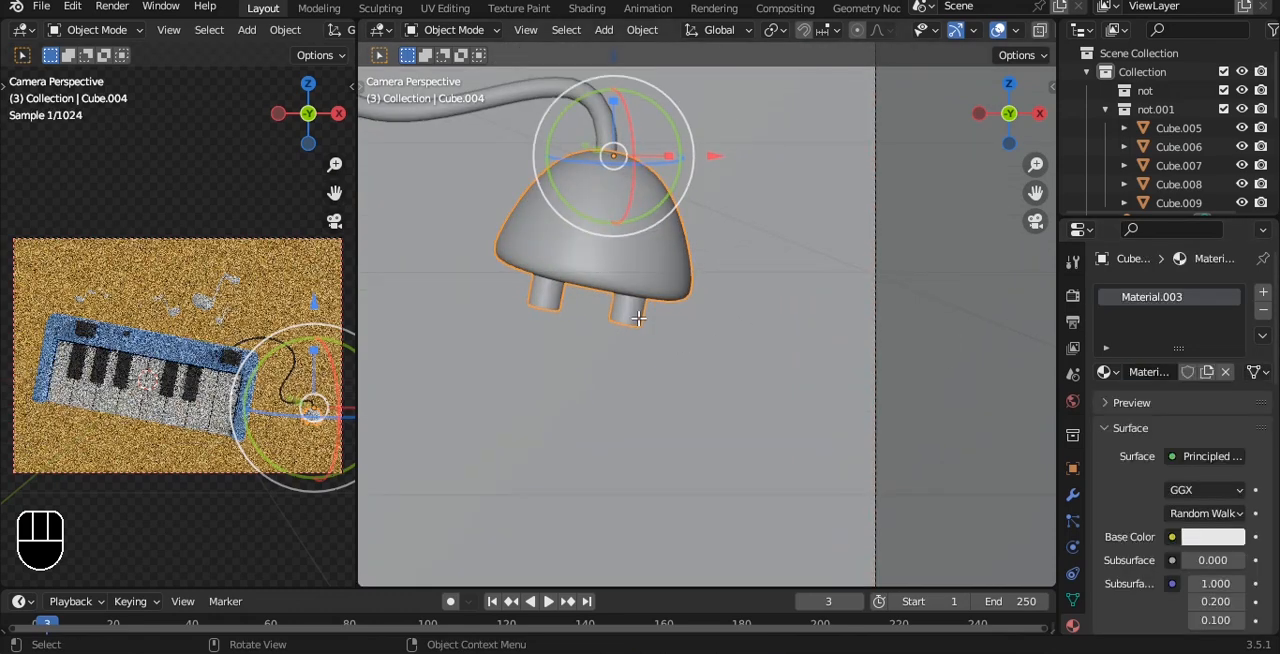
Step: Select the plug's two prongs in its mesh and add a second material slot with a new material
key(Tab)
key(a)
key(l)
key(l)
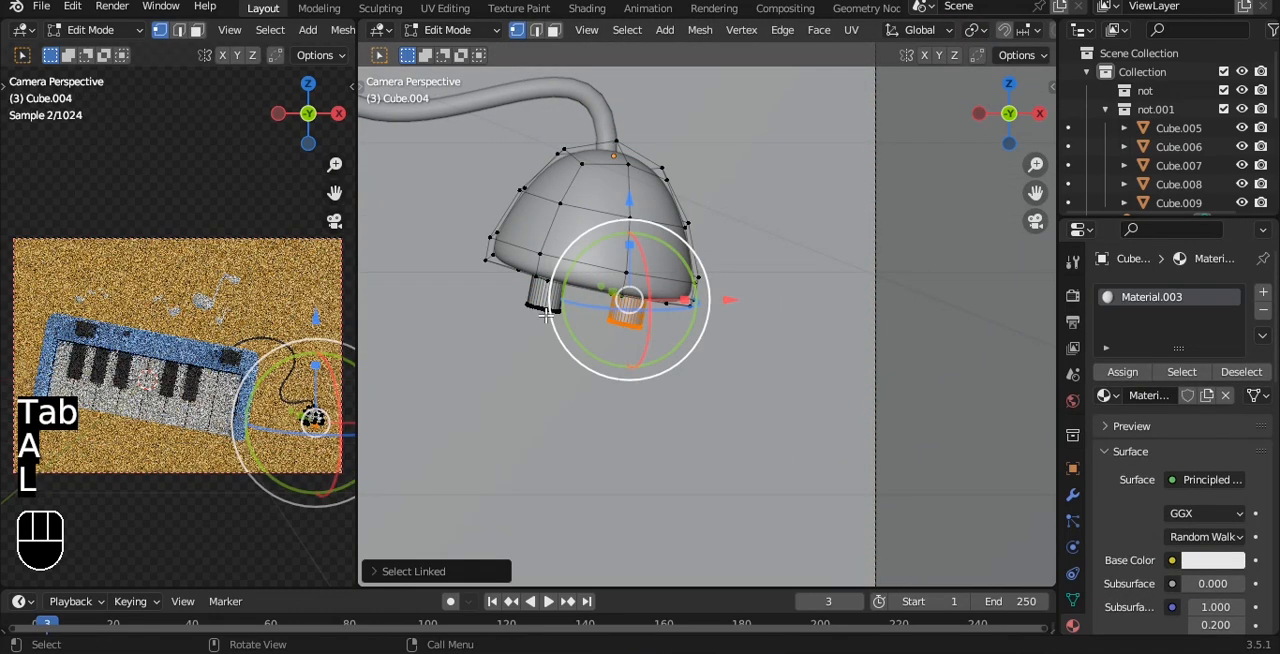
click(1263, 297)
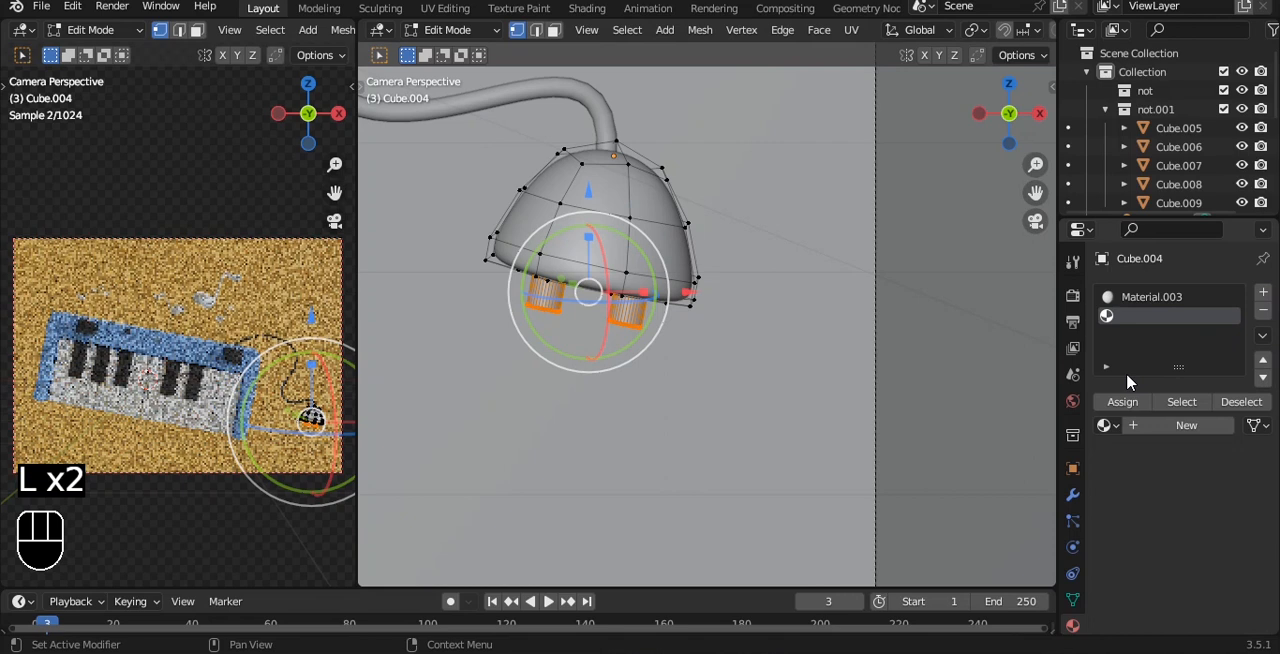
click(1172, 427)
Step: Set the second plug material's metallic to about 0.565 and roughness to about 0.428, and return to Object Mode
click(1228, 590)
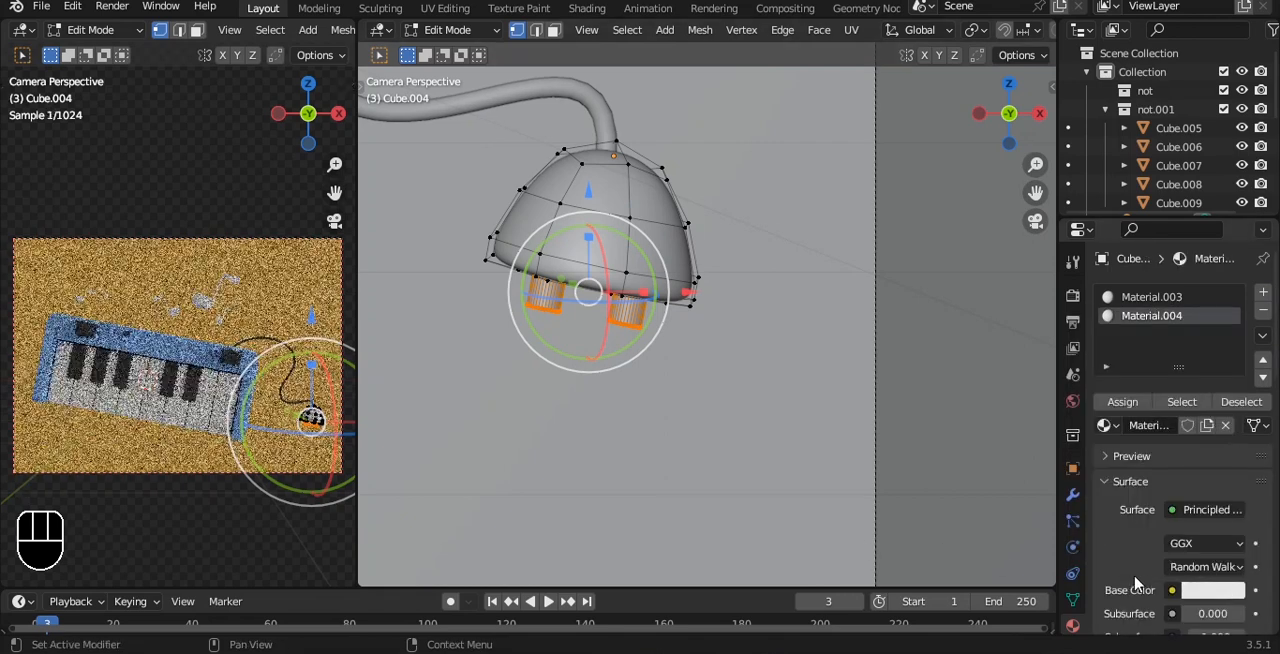
scroll(1212, 565, down, 6)
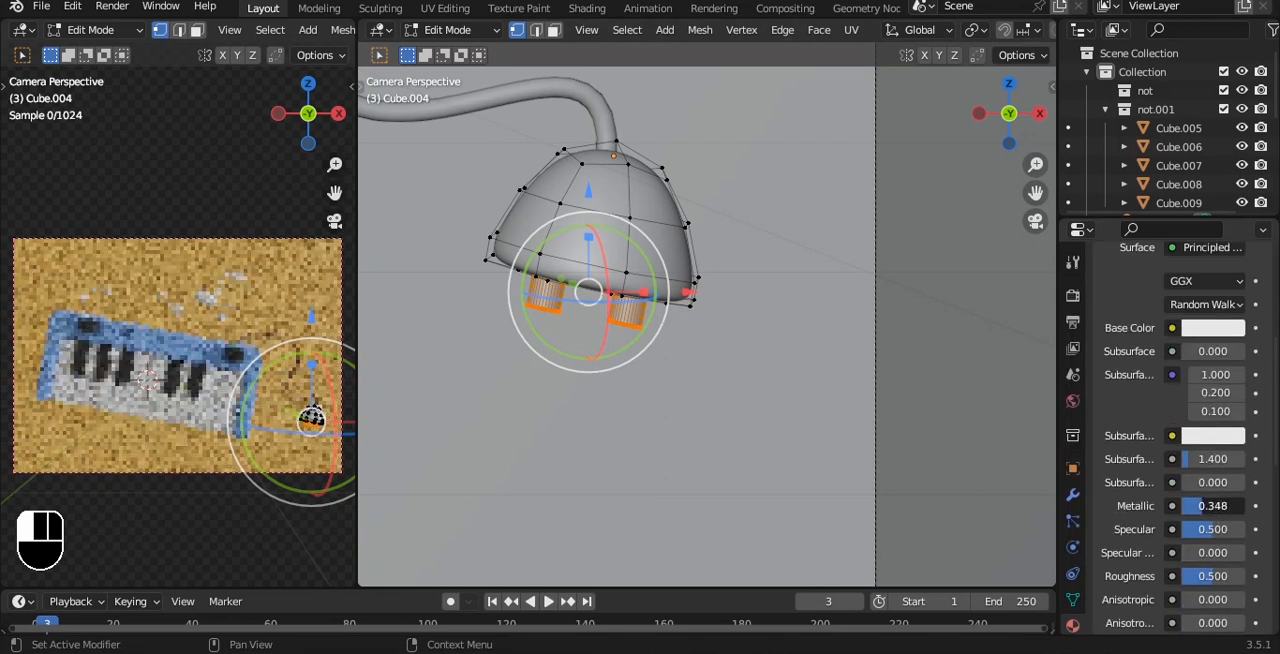
drag(1212, 505, 1225, 505)
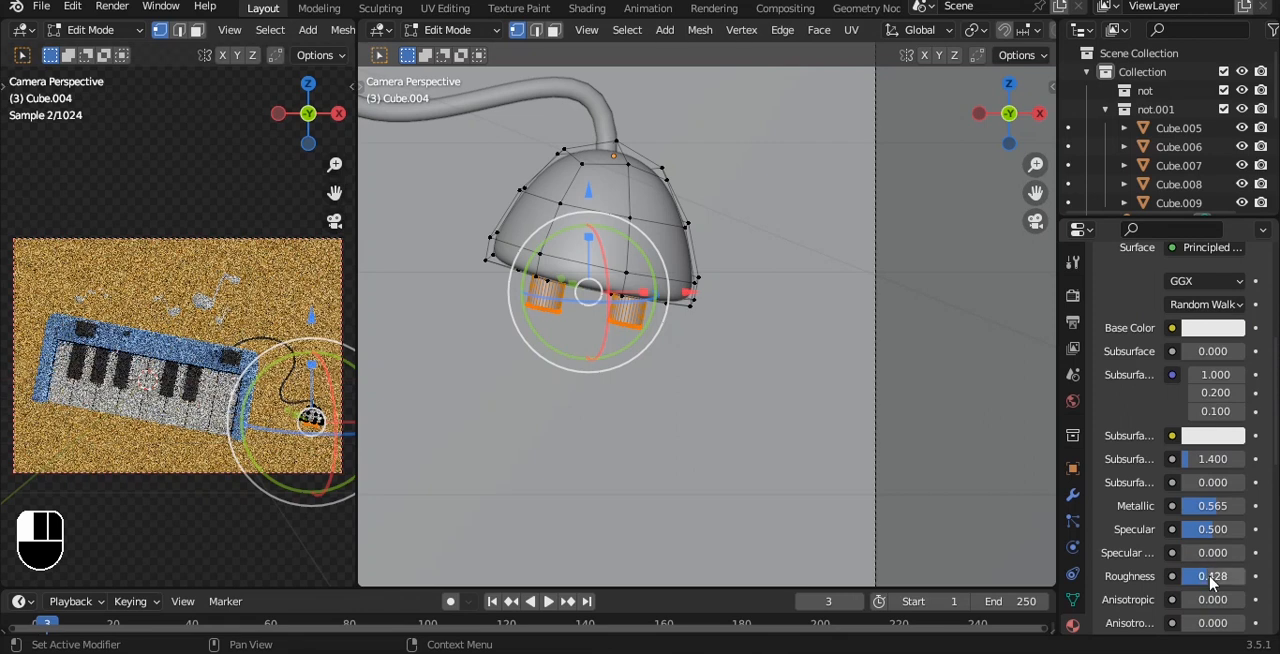
key(a)
key(Tab)
Step: Add a new material to the small music note nearest the cable and give it a pink base color
alt+shift+drag(616, 182, 793, 339)
scroll(749, 256, down, 6)
alt+shift+drag(685, 173, 789, 435)
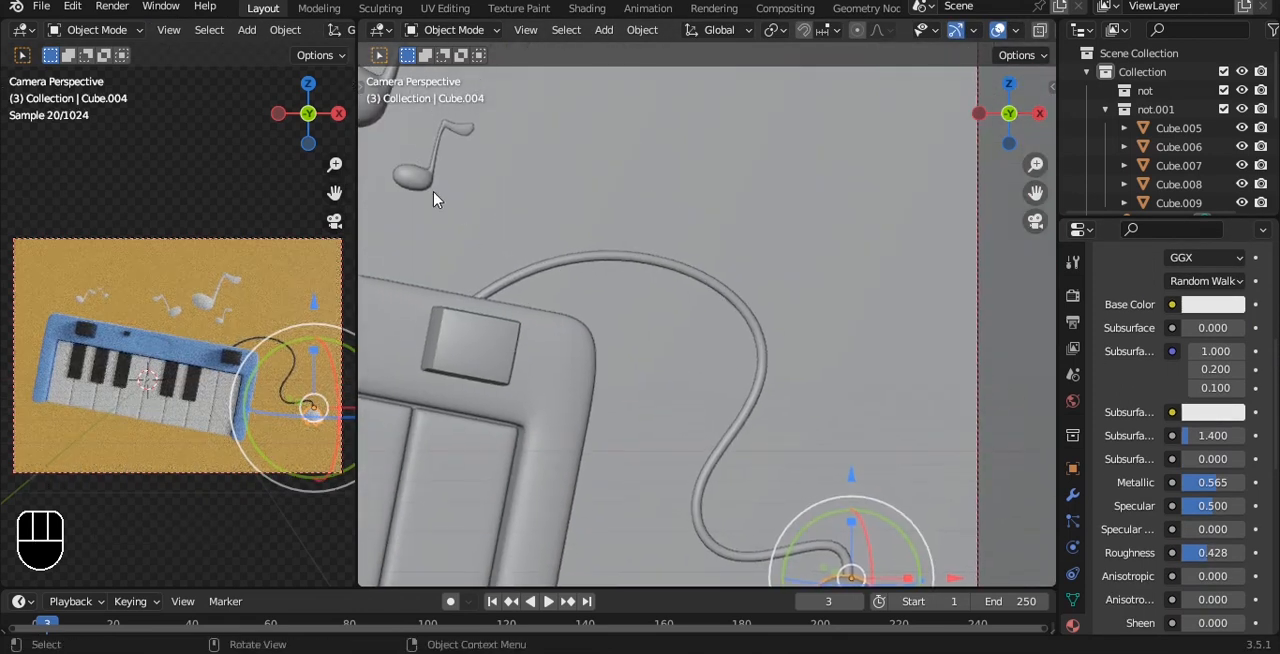
click(430, 190)
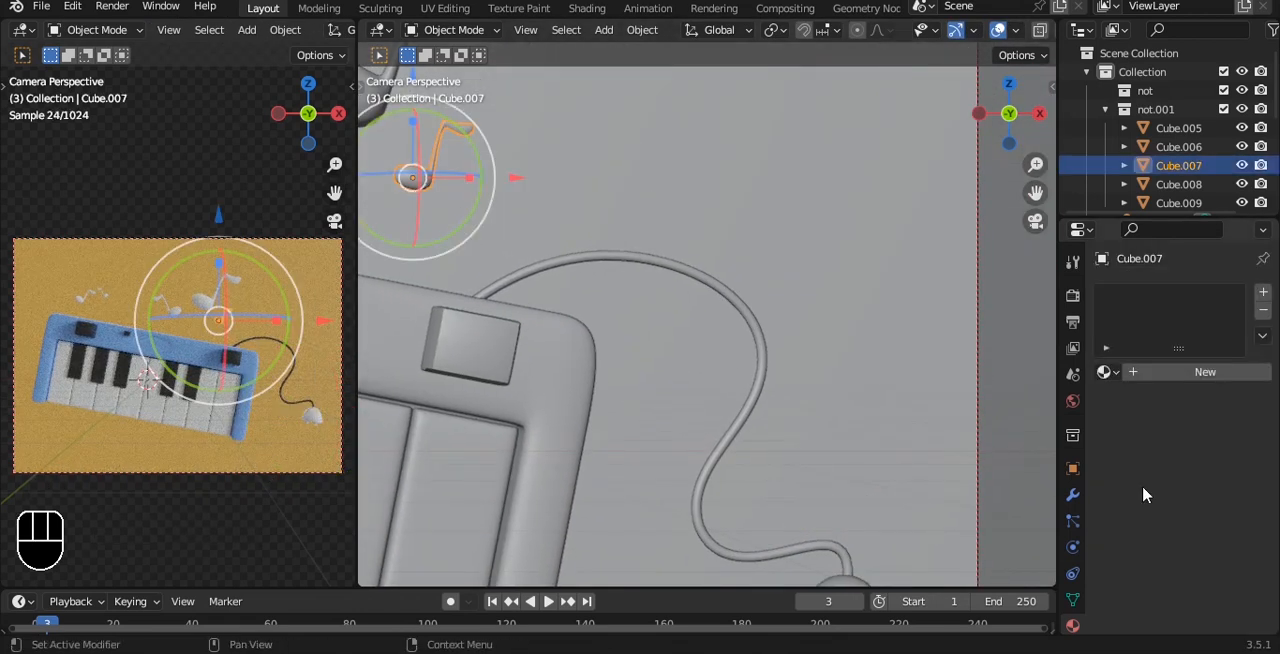
click(1205, 372)
click(1215, 538)
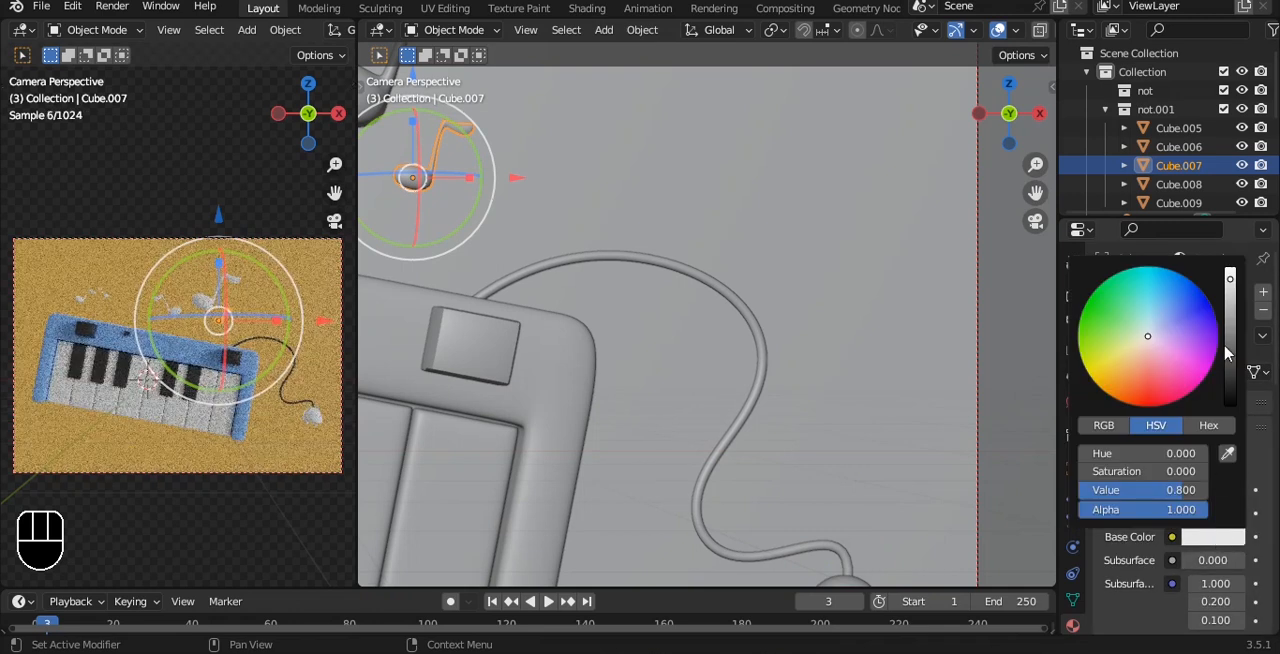
click(1160, 353)
drag(1167, 360, 1169, 363)
key(alt+a)
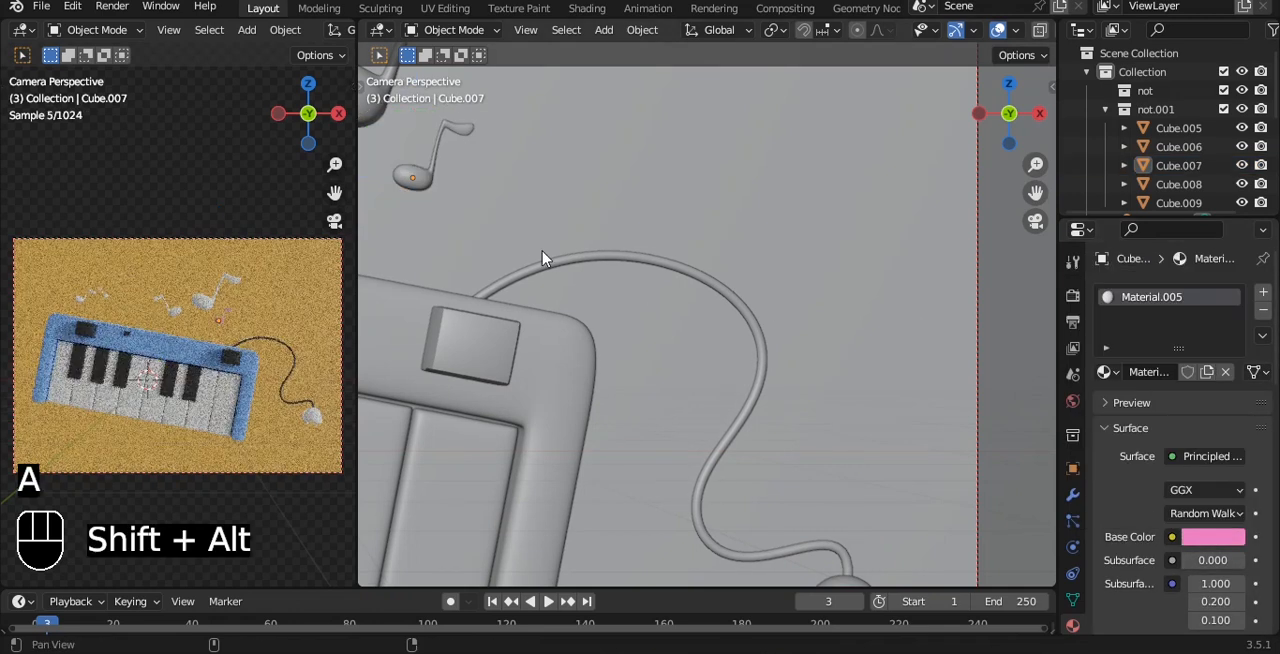
Step: Add a new material to the largest music note and give it a bright green base color
shift+middle_drag(543, 257, 676, 324)
scroll(278, 320, up, 2)
scroll(278, 320, up, 2)
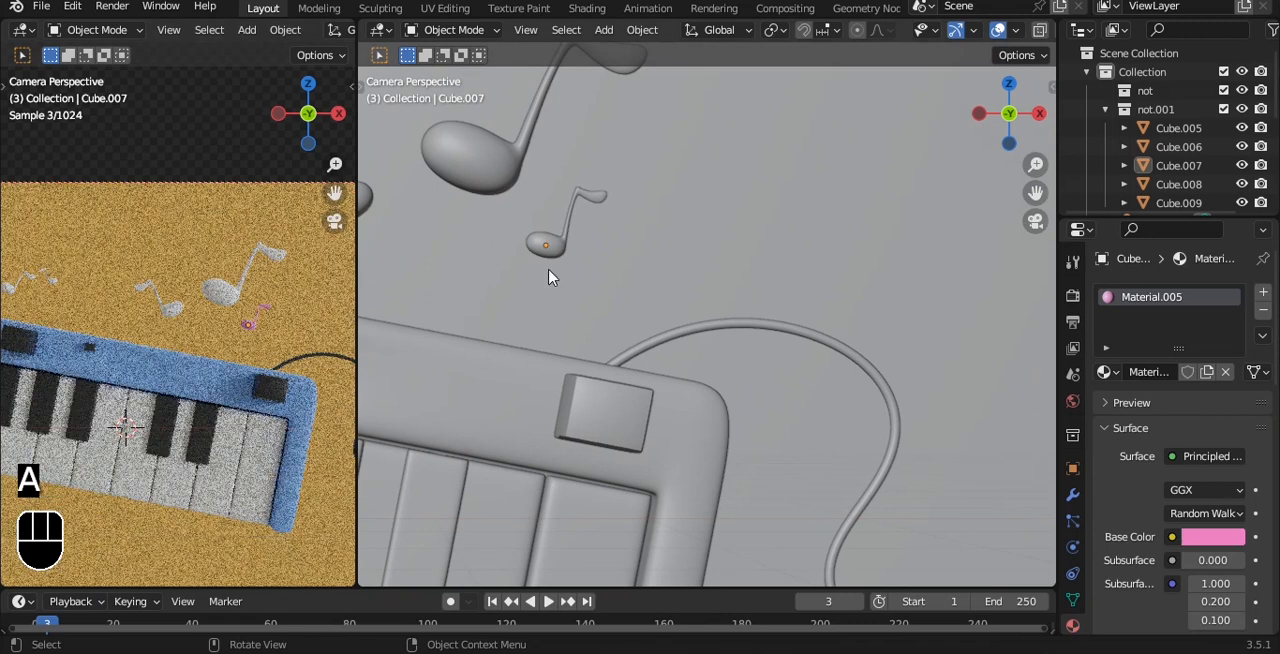
click(553, 255)
click(486, 155)
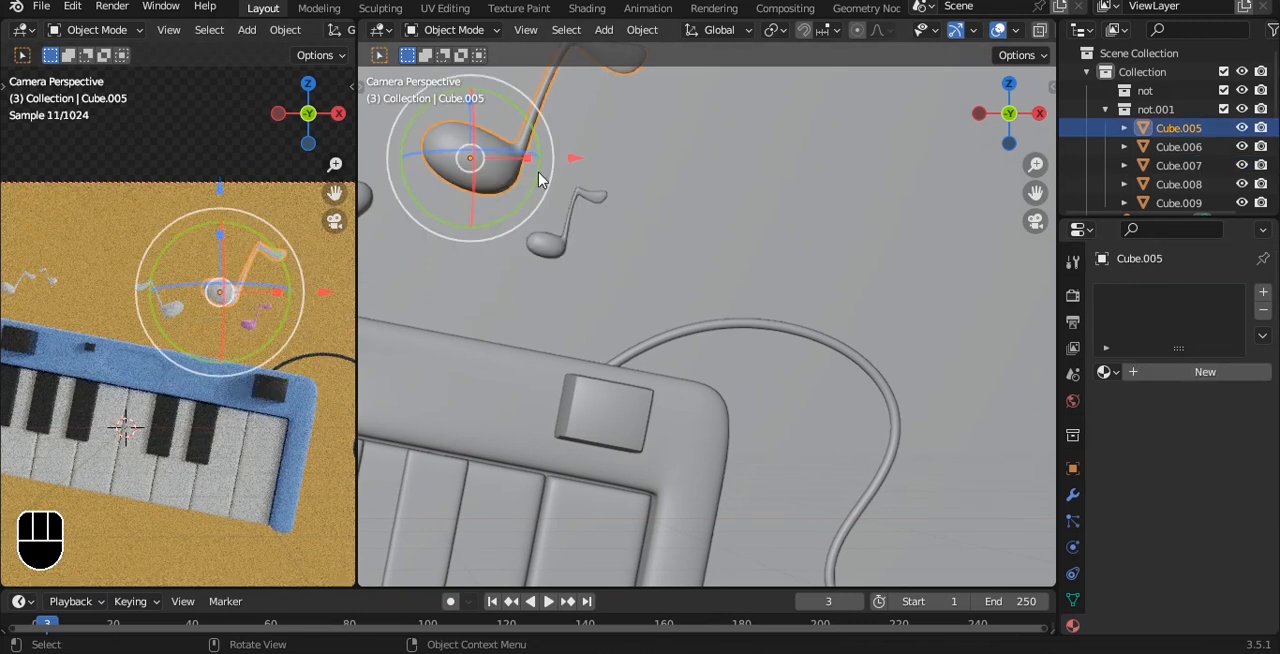
click(1200, 374)
click(1225, 540)
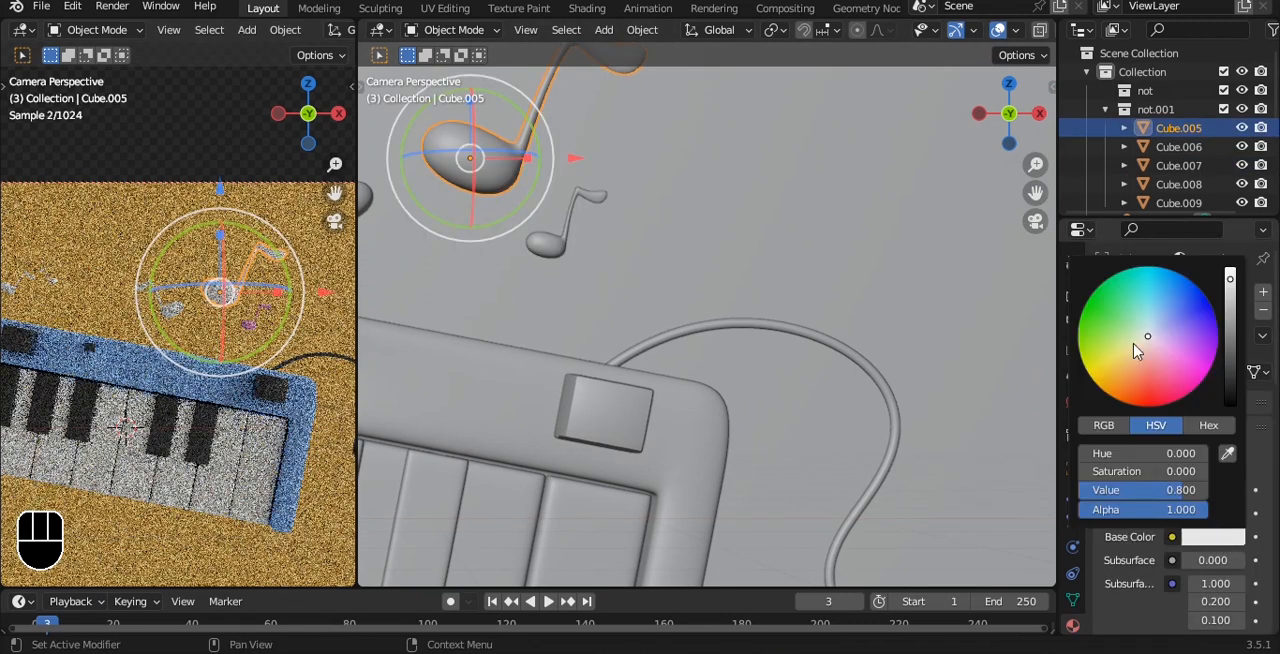
click(1093, 319)
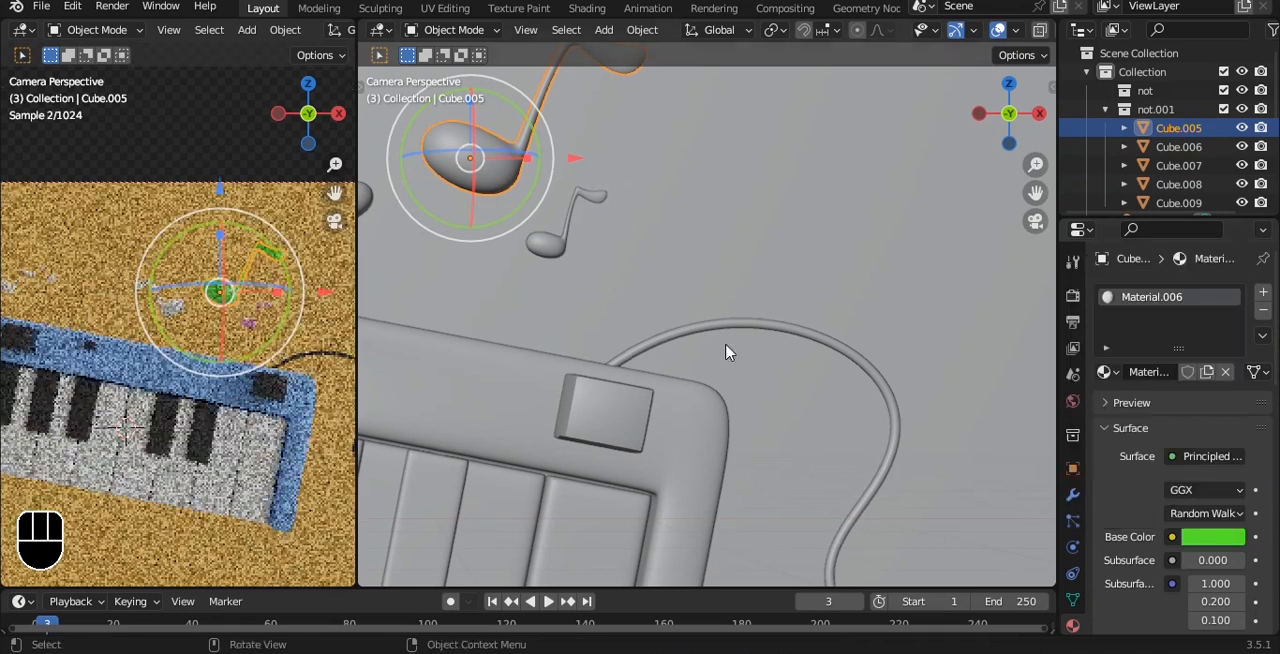
Step: Assign the existing blue Material.001 to the mirrored music note beside the green one
scroll(729, 354, down, 3)
alt+shift+drag(558, 315, 746, 400)
click(657, 322)
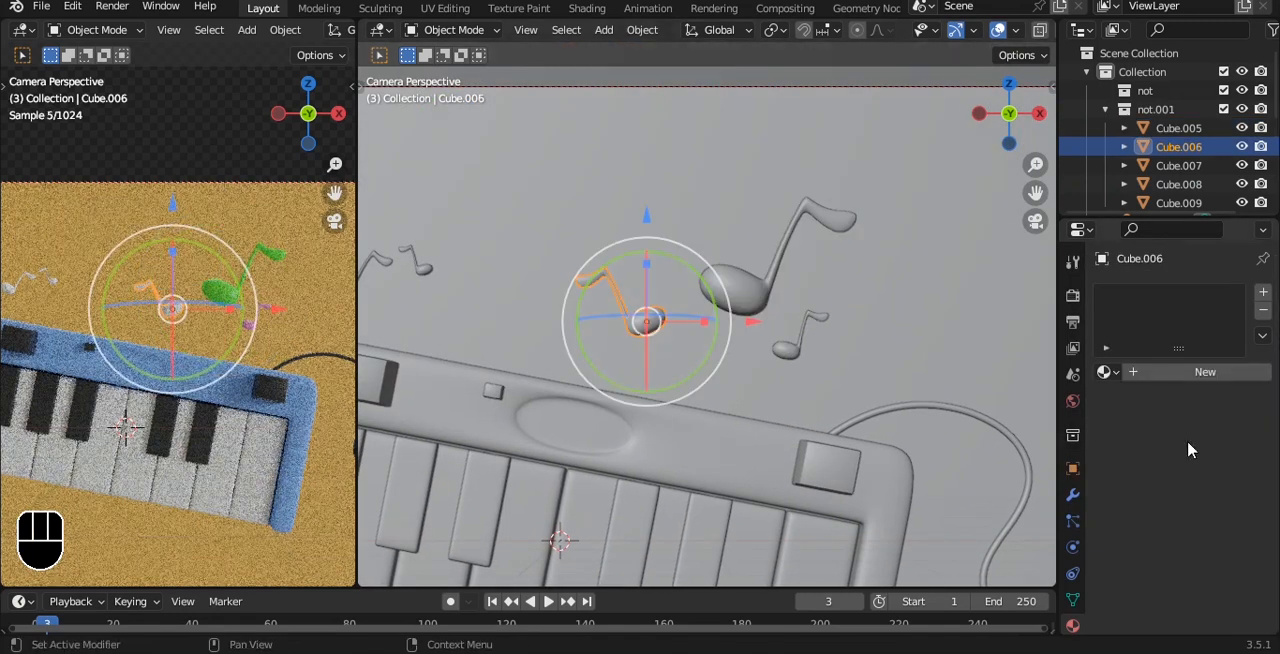
click(1108, 372)
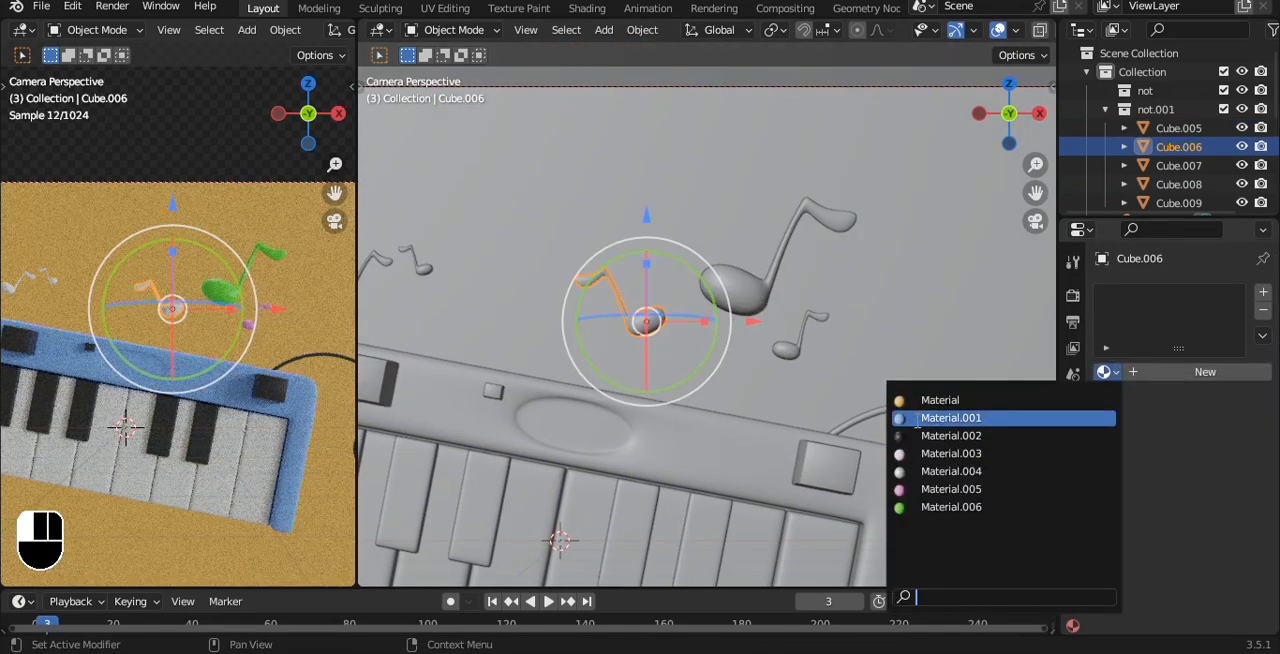
click(960, 416)
Step: Add a new material to the tiniest music note above the keyboard and give it a red-orange base color
alt+shift+drag(532, 327, 769, 386)
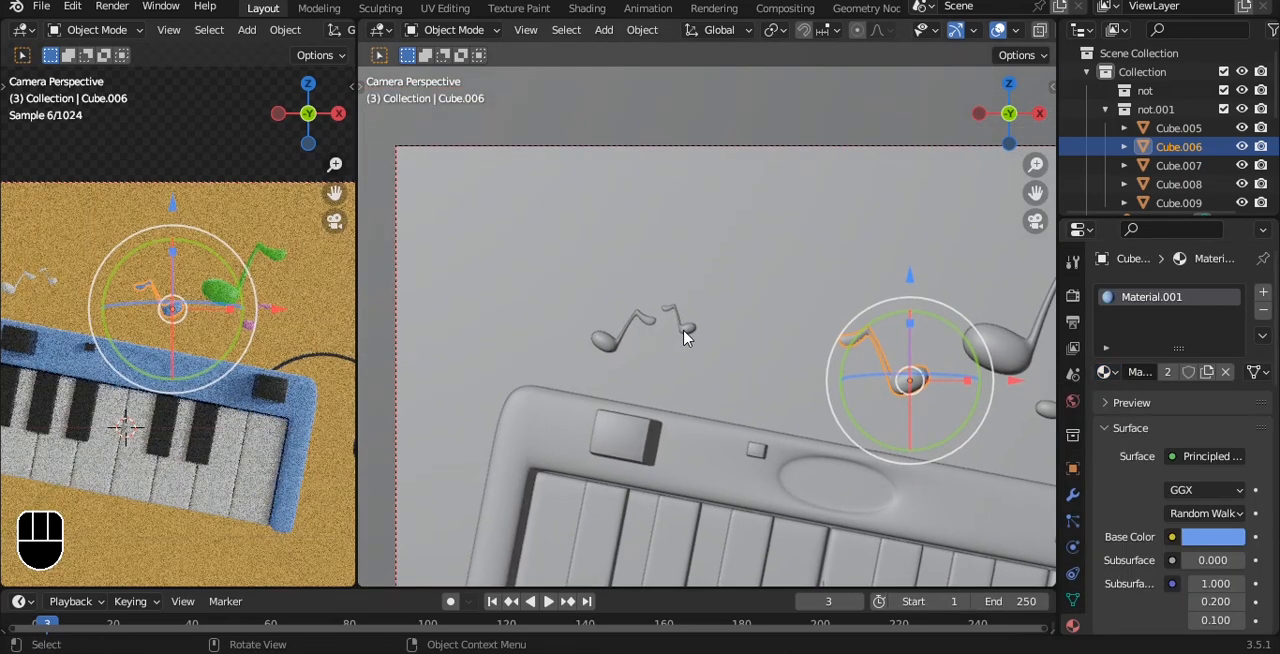
click(682, 327)
click(1210, 376)
click(1214, 534)
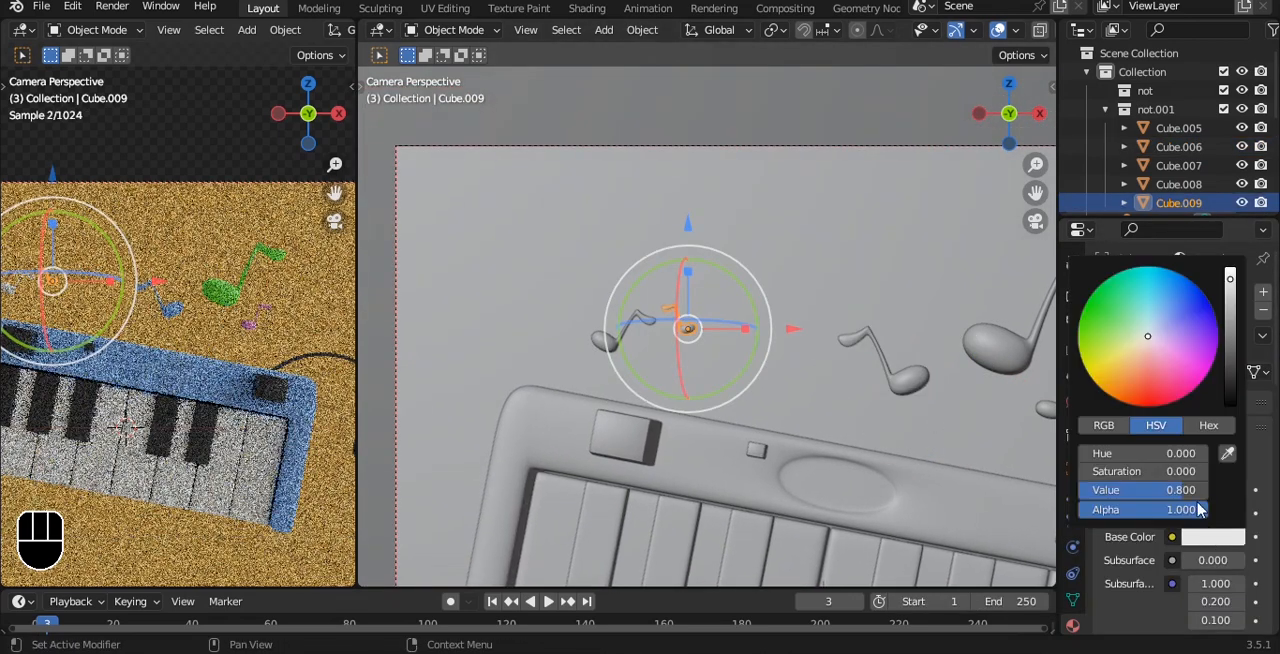
click(1143, 390)
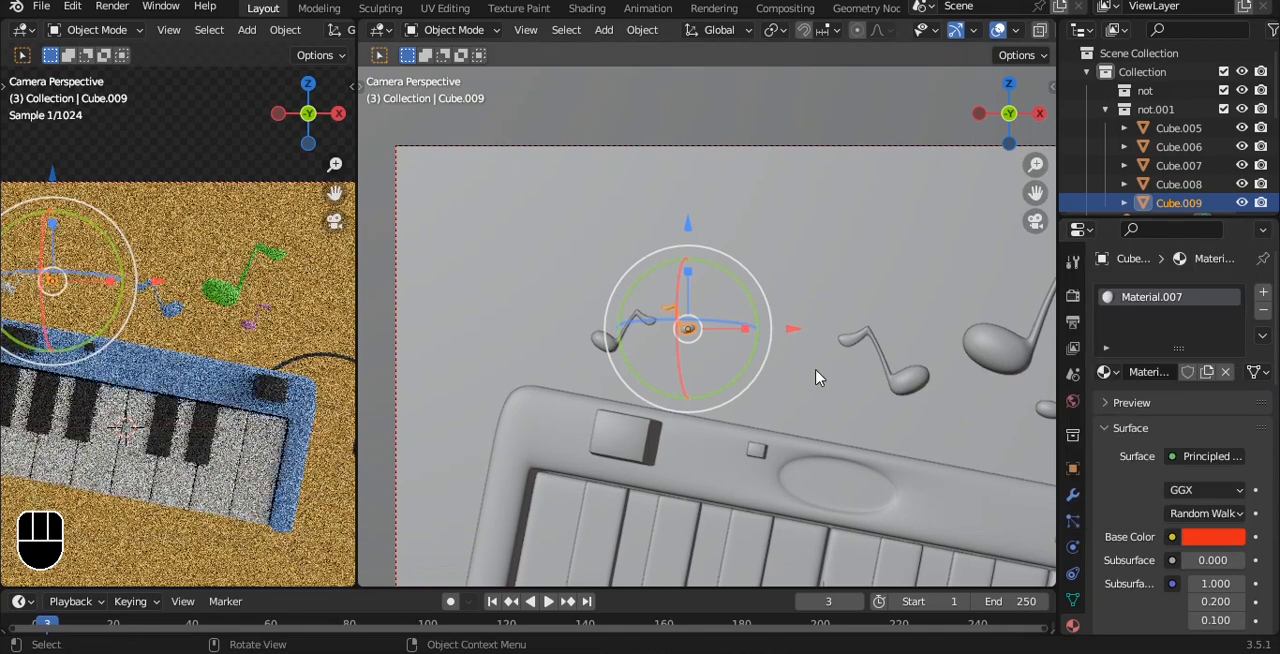
key(alt+a)
Step: Add a new material to the music note beside the tiniest one and give it a blue-violet base color
click(623, 348)
click(1205, 371)
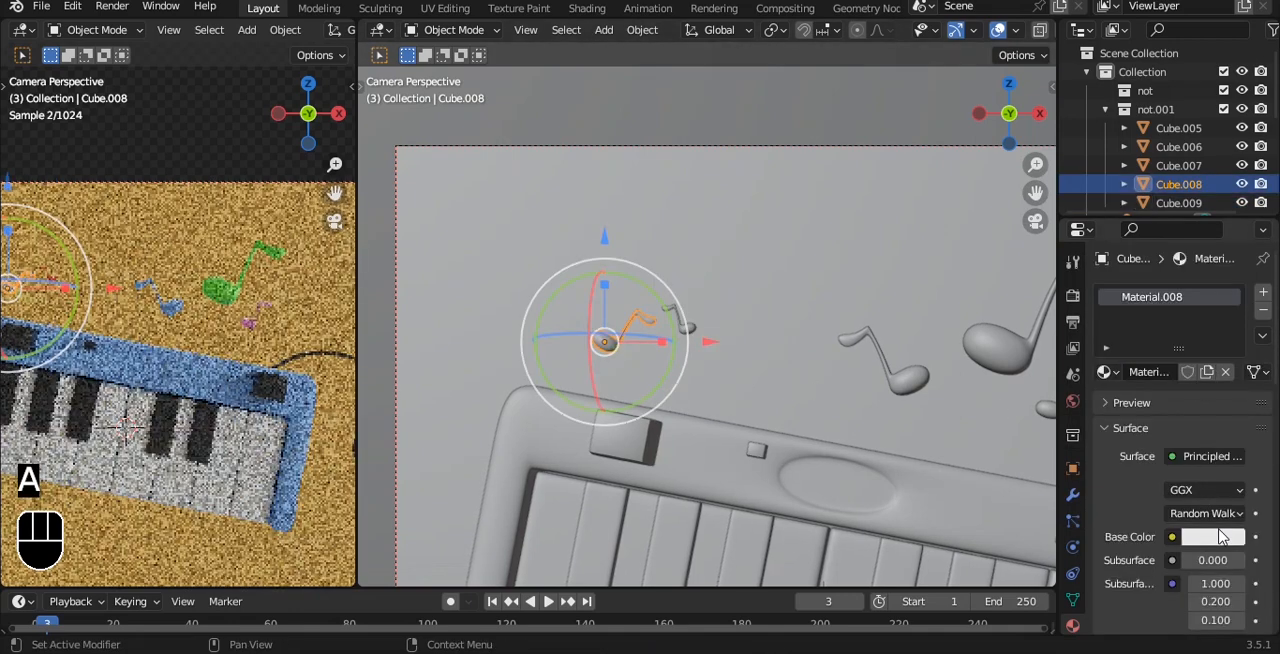
click(1214, 534)
click(1154, 339)
drag(1154, 339, 1202, 315)
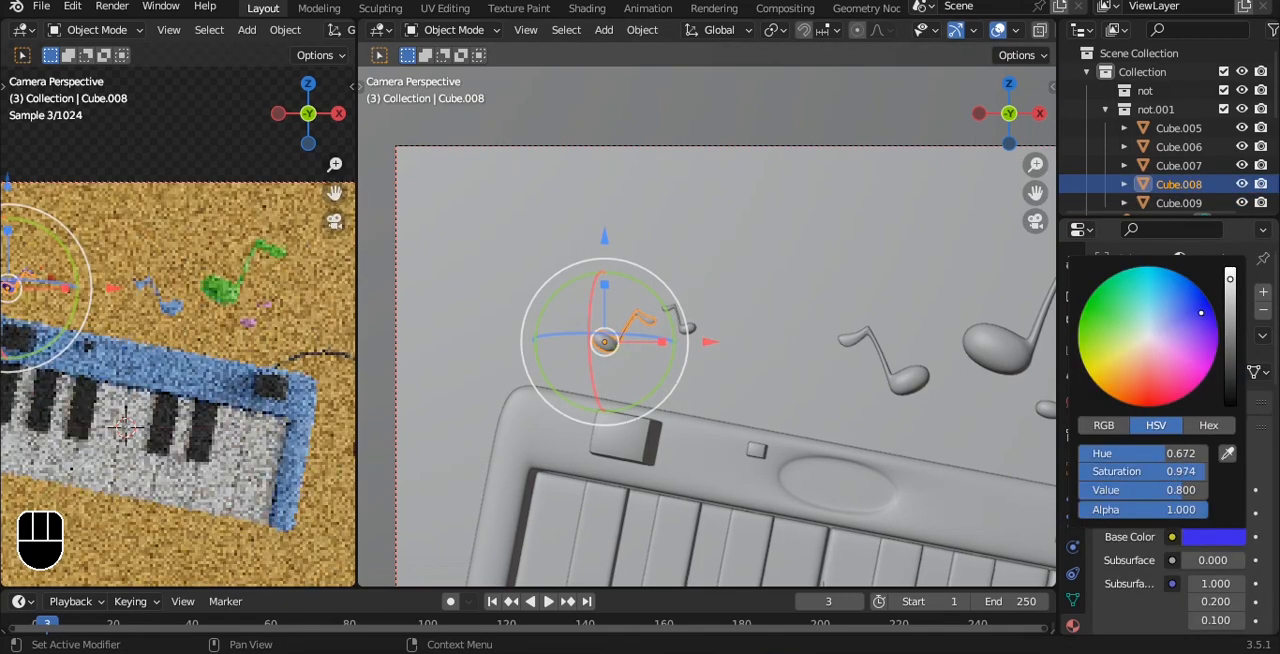
scroll(259, 322, down, 2)
key(a)
key(a)
scroll(259, 322, down, 1)
Step: Save the recoloured scene to 104.blend
key(ctrl+s)
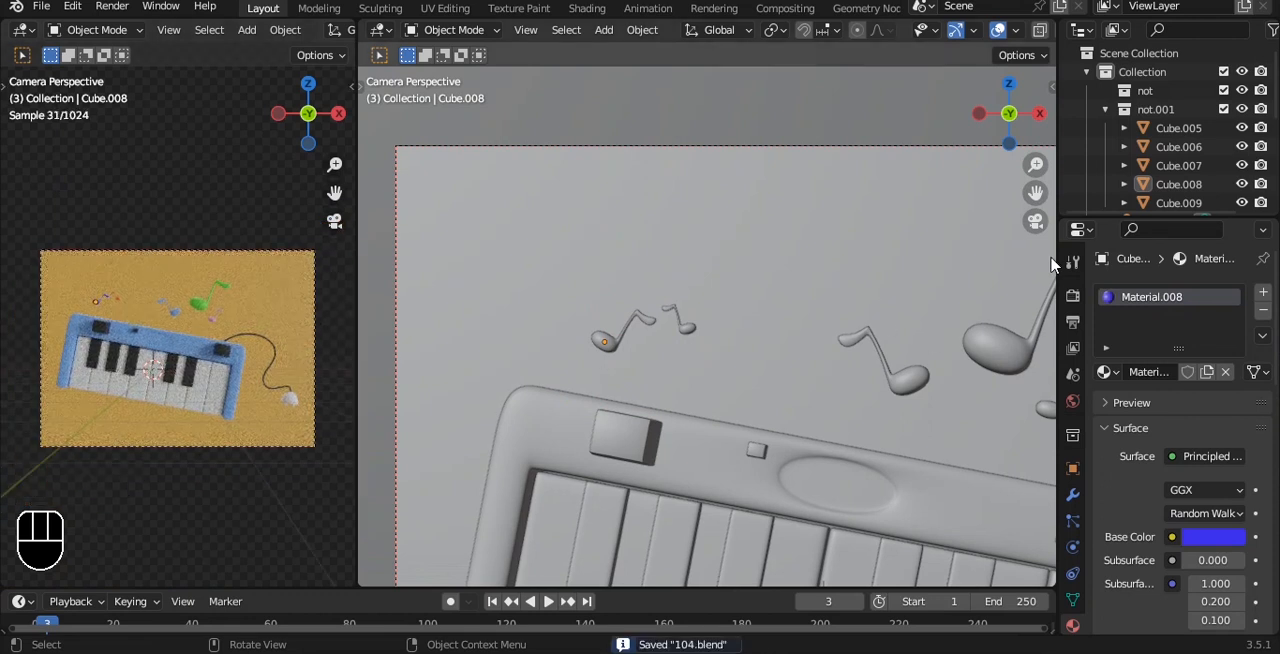
scroll(1072, 262, down, 1)
scroll(823, 326, down, 4)
shift+middle_drag(865, 320, 777, 291)
key(ctrl+s)
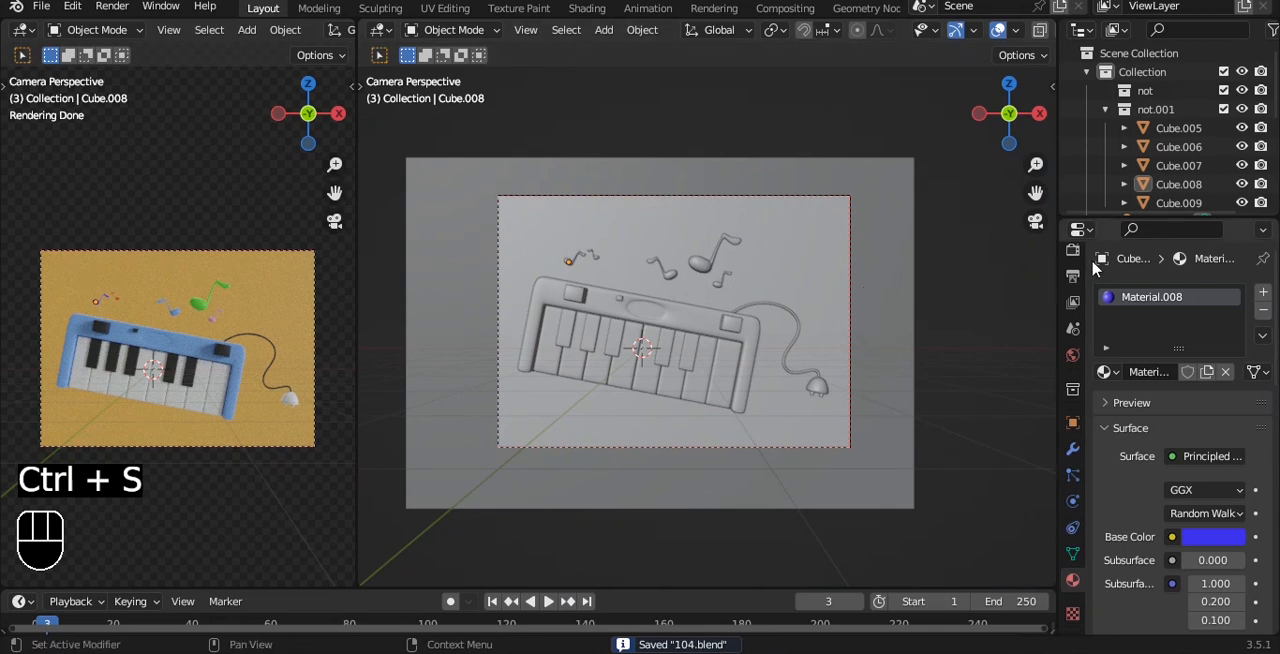
Step: Set the Color Management look to Very High Contrast in the render settings and save the file
click(1073, 251)
scroll(1152, 514, down, 8)
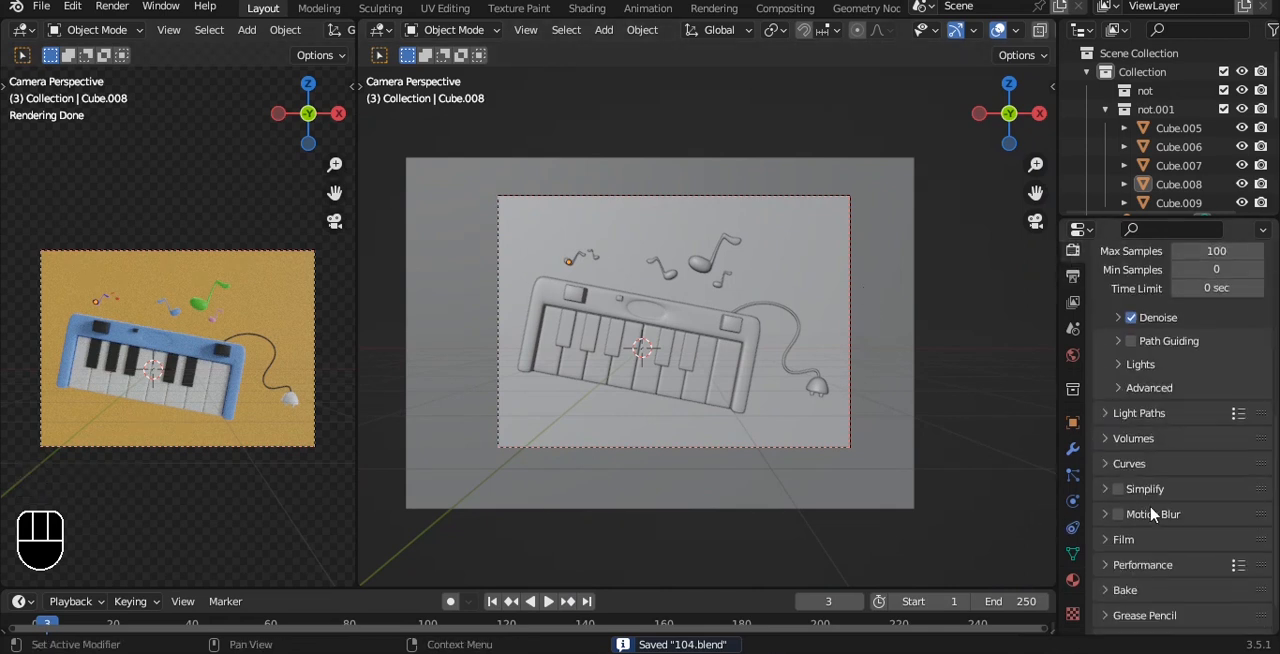
scroll(1170, 617, down, 2)
click(1177, 619)
scroll(1177, 619, down, 4)
click(1215, 524)
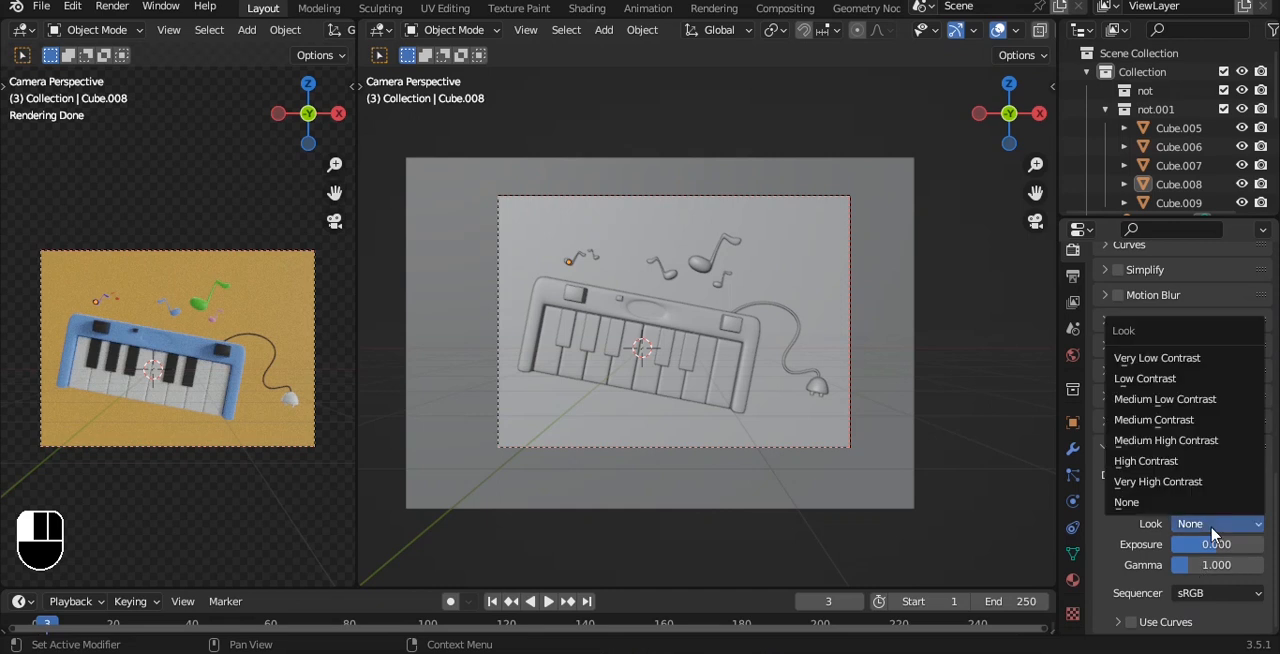
click(1199, 484)
key(ctrl+s)
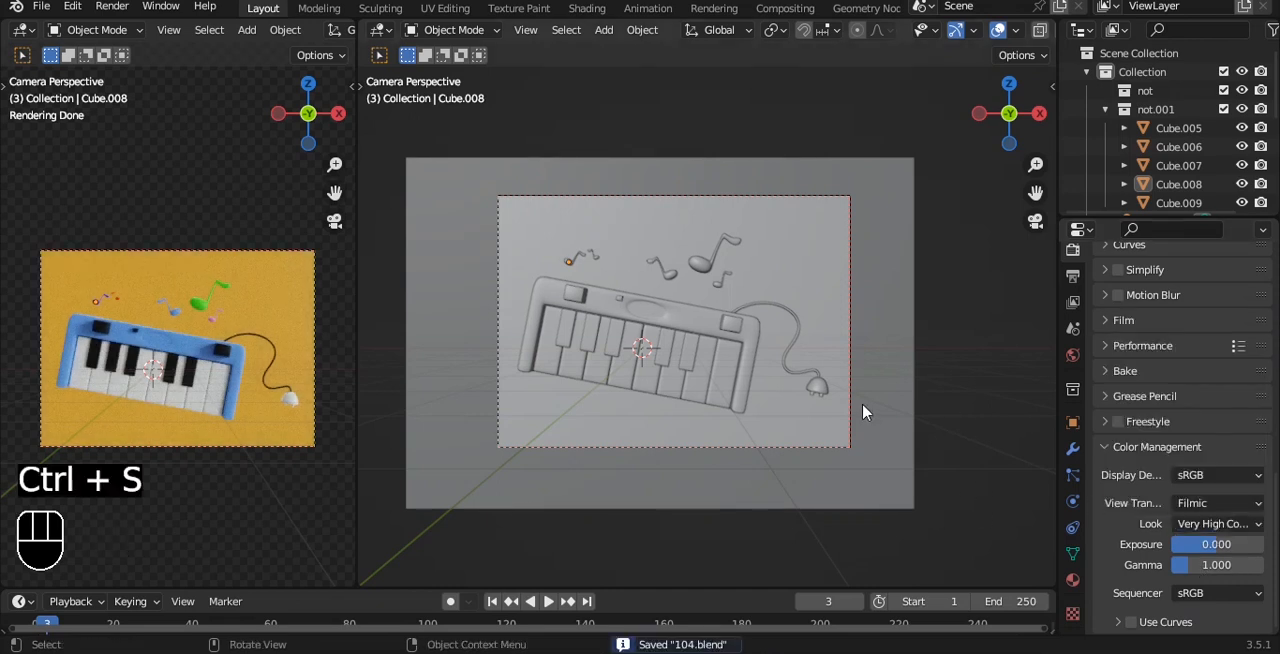
Step: Set the world background strength to 0.300 and save the file
click(1073, 355)
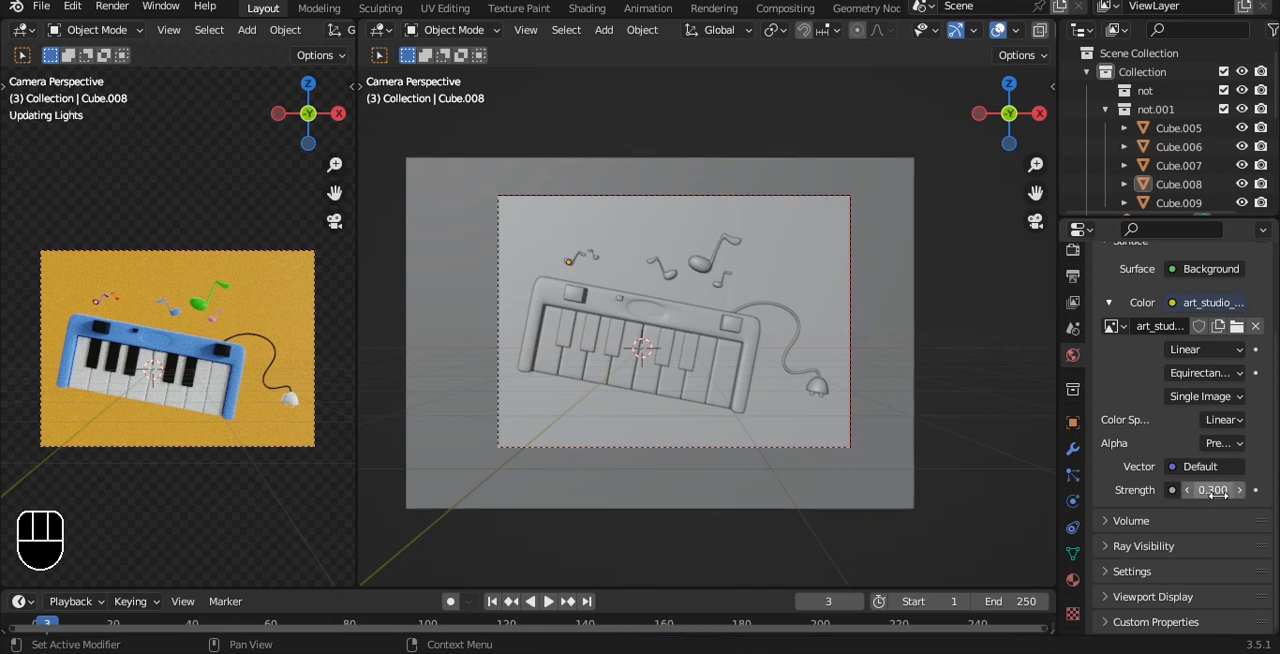
key(ctrl+s)
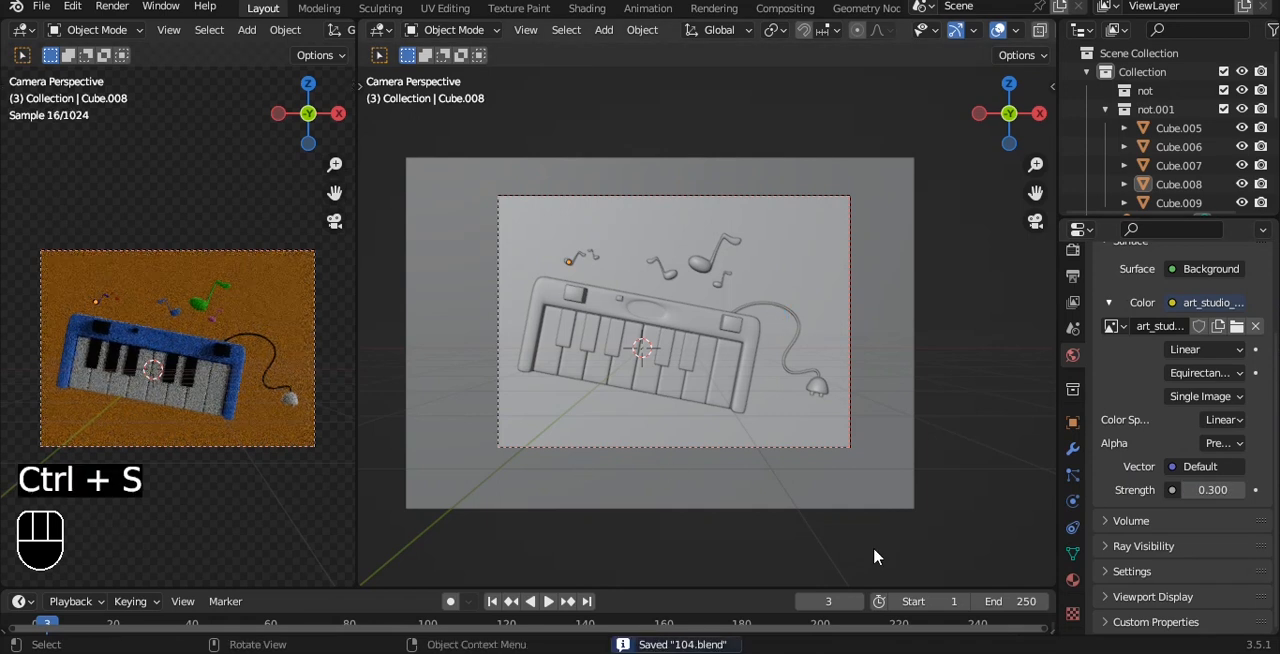
Step: Snap the 3D cursor to the white piano keys object, save the file and clear the selection
click(889, 359)
scroll(885, 328, down, 3)
scroll(853, 306, up, 9)
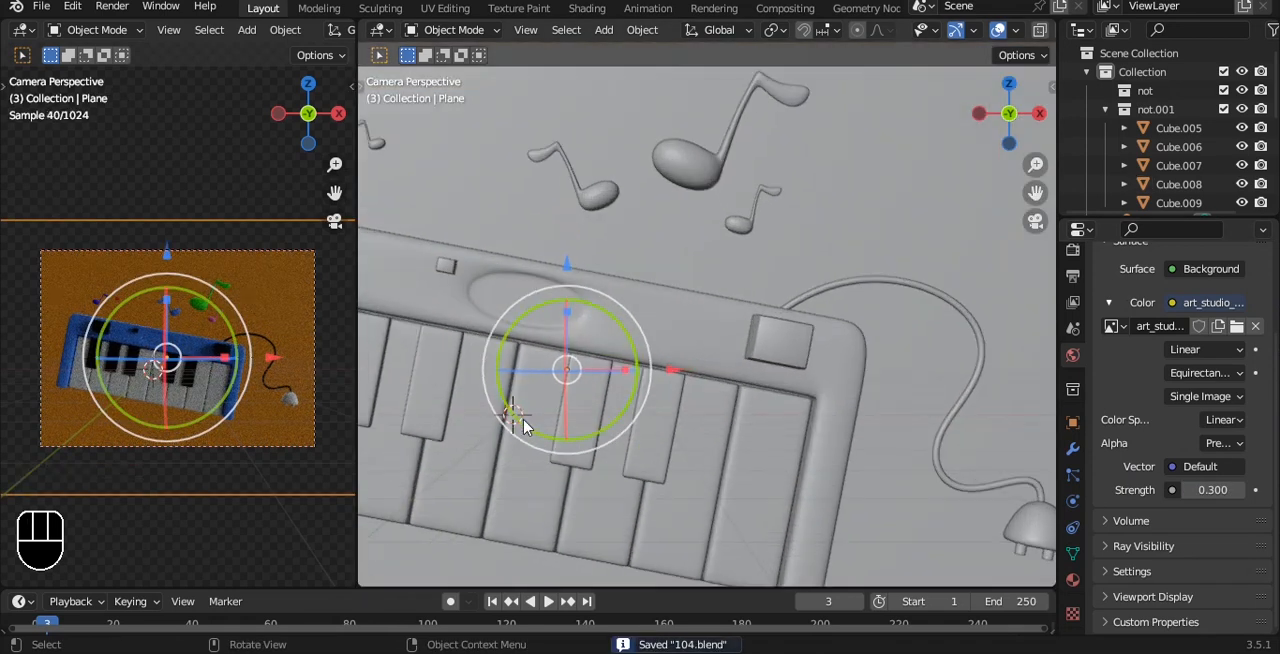
alt+shift+drag(523, 427, 651, 380)
key(a)
click(598, 390)
scroll(625, 362, down, 2)
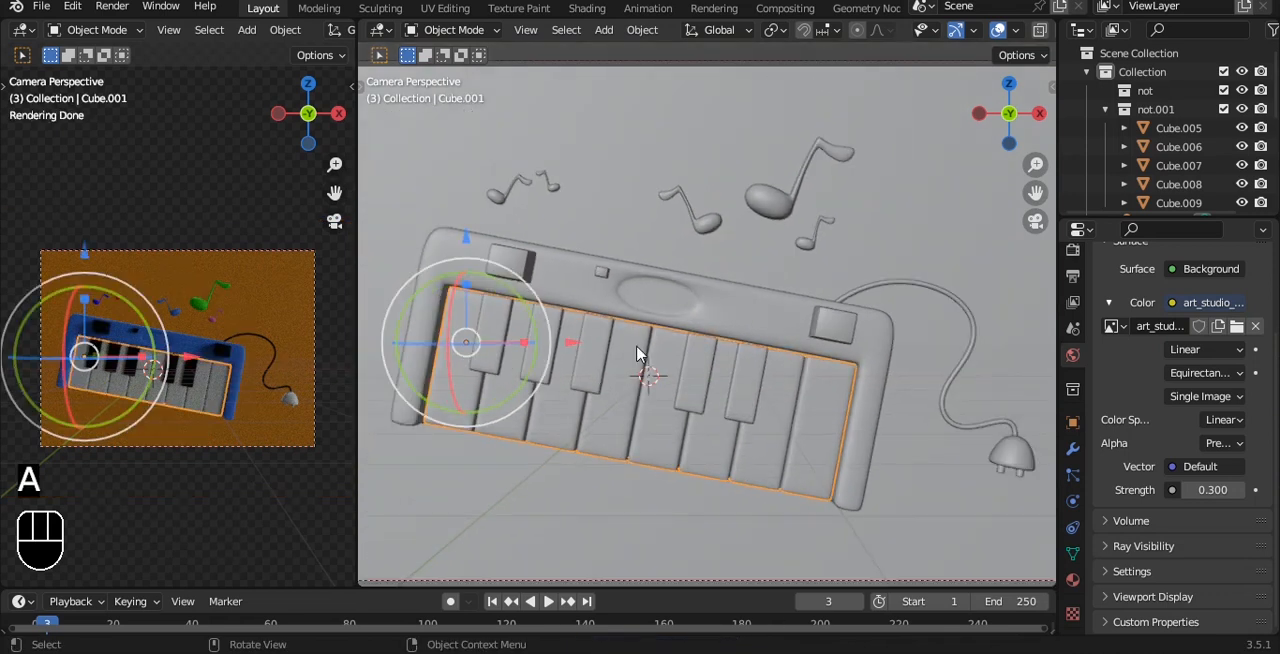
key(shift+s)
click(617, 451)
scroll(668, 325, down, 4)
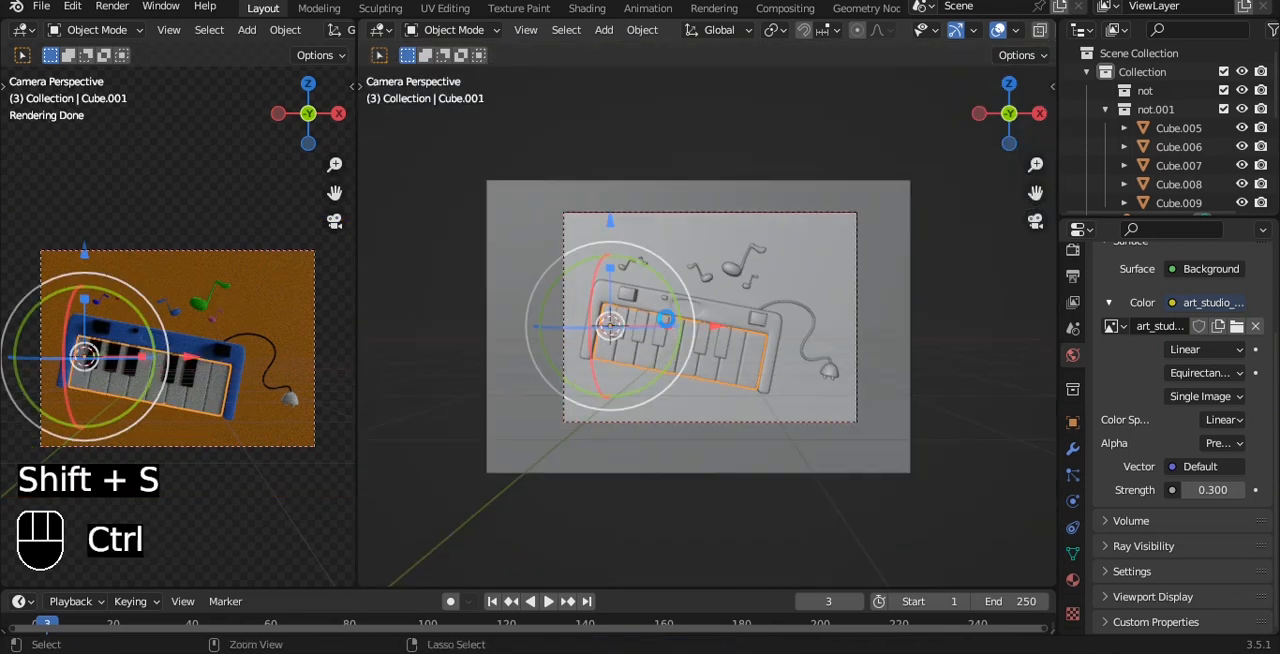
key(ctrl+s)
scroll(668, 325, down, 1)
key(alt+a)
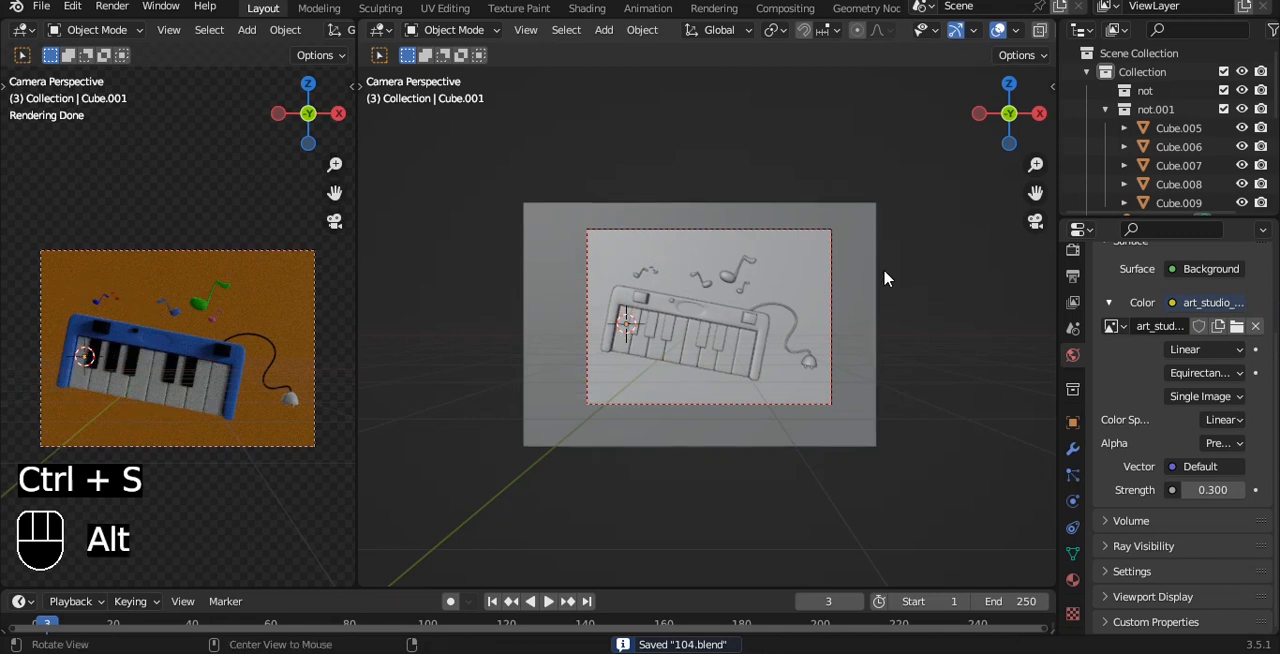
Step: Add a 3 Point Lights rig at the 3D cursor
key(q)
key(shift+a)
mouse_move(910, 276)
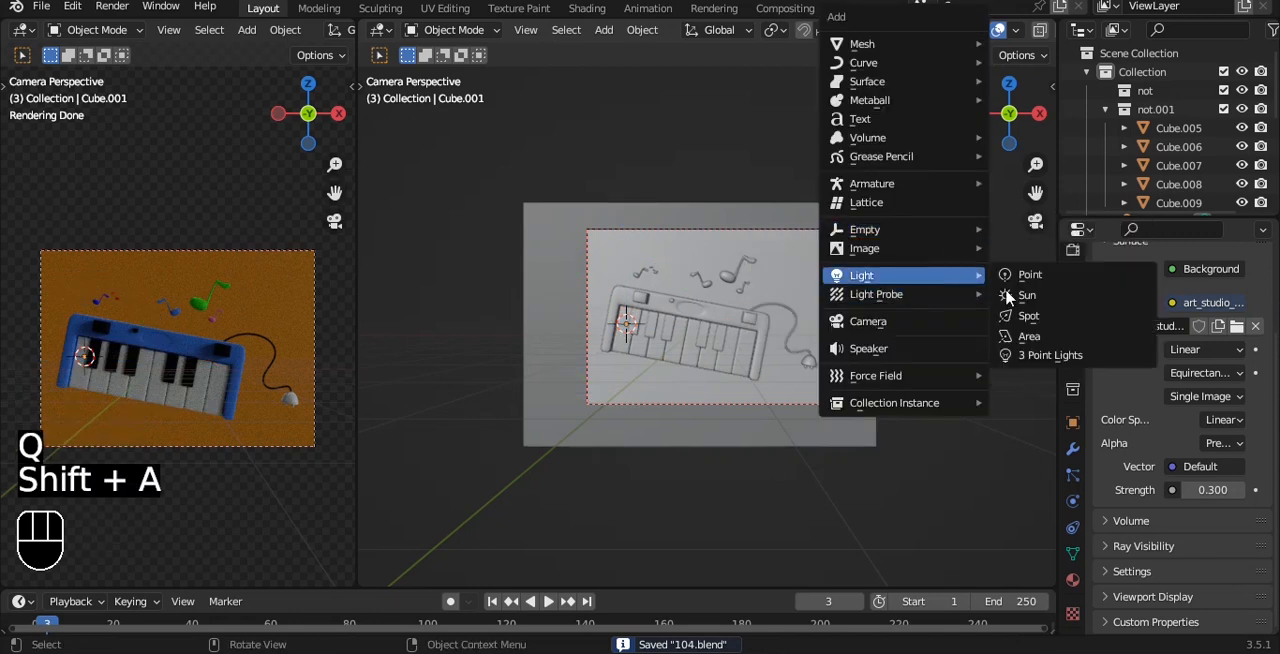
click(1036, 355)
Step: Select the fill and key lights together, move them farther from the keyboard, scale them up and save the file
alt+drag(850, 277, 806, 305)
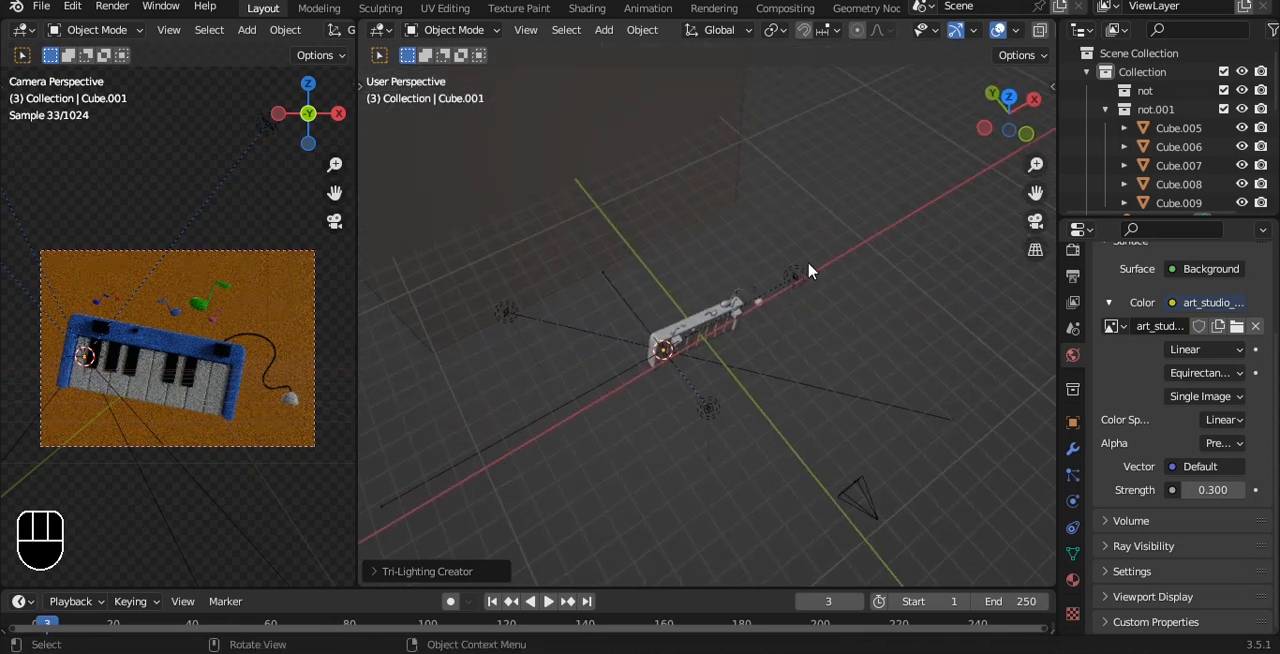
click(788, 291)
shift+click(726, 395)
alt+drag(726, 396, 793, 354)
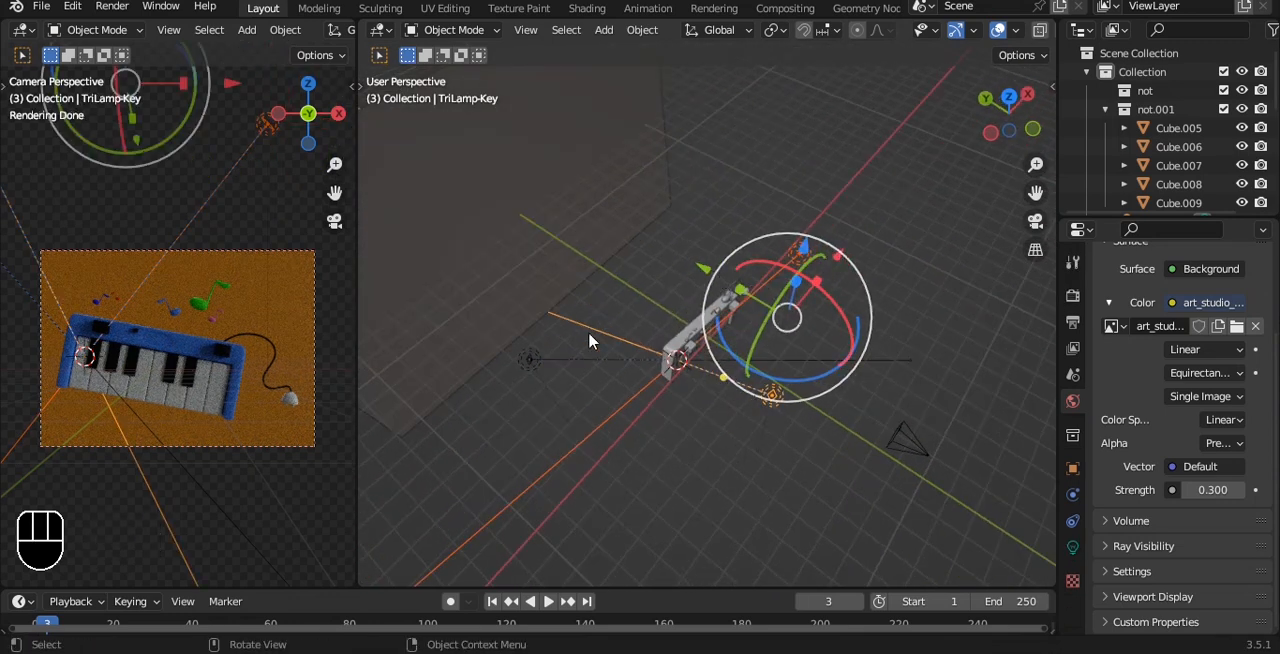
shift+click(532, 358)
key(a)
click(802, 252)
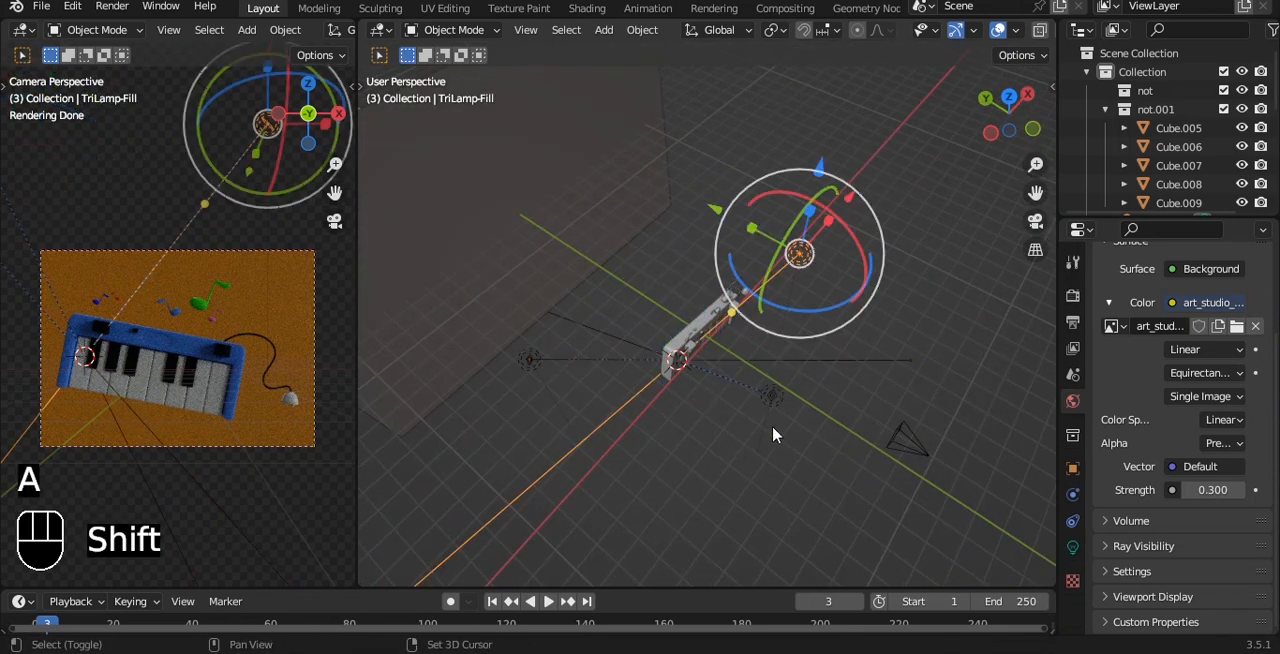
shift+click(772, 397)
drag(723, 310, 812, 318)
key(s)
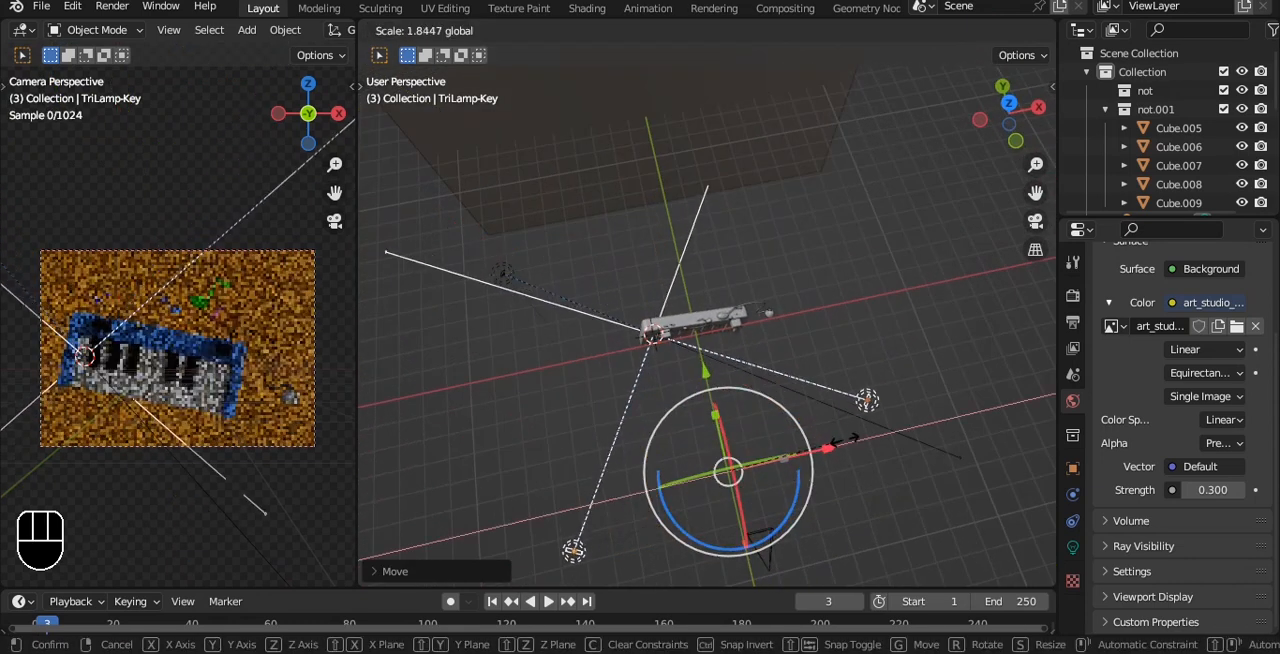
click(730, 363)
alt+drag(730, 363, 600, 263)
key(ctrl+s)
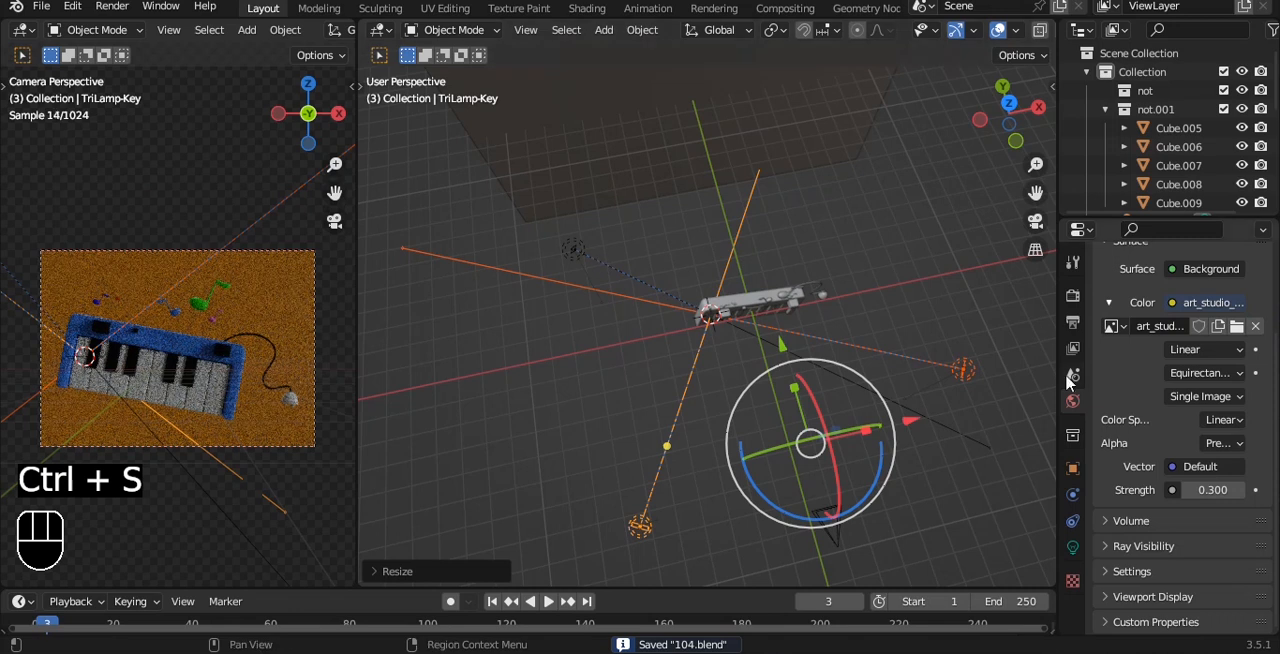
Step: Set the fill light's power to 1000 W and save the file
click(963, 370)
click(1073, 548)
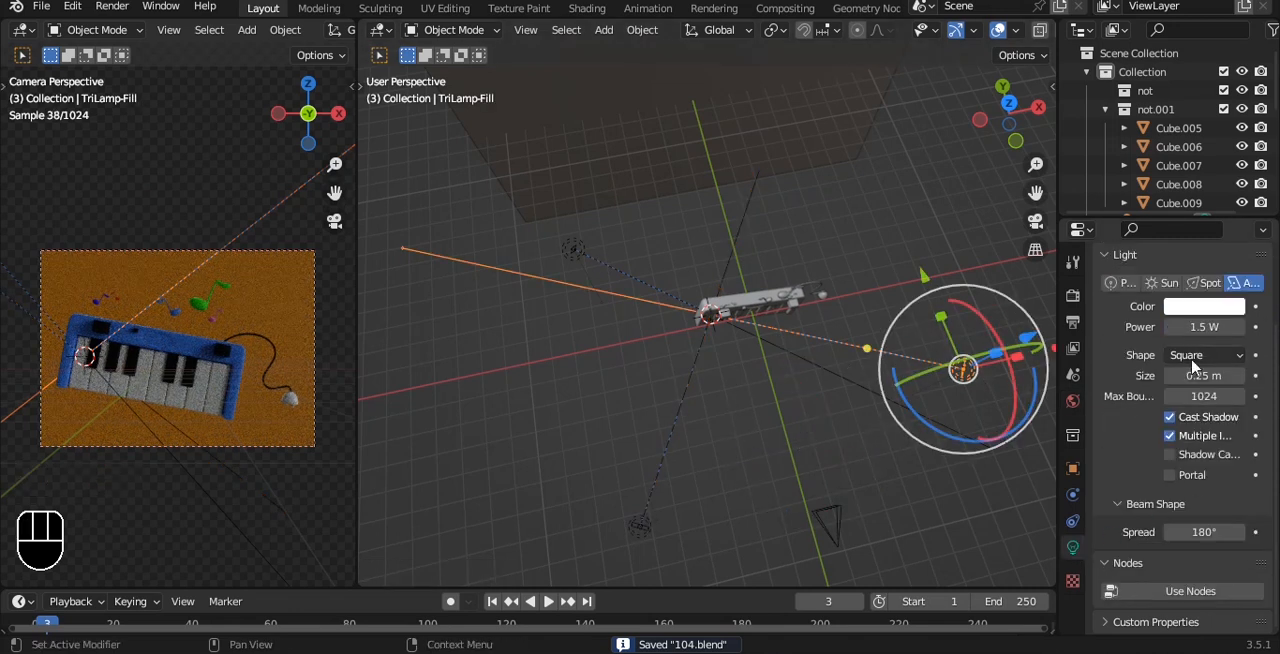
text(1000)
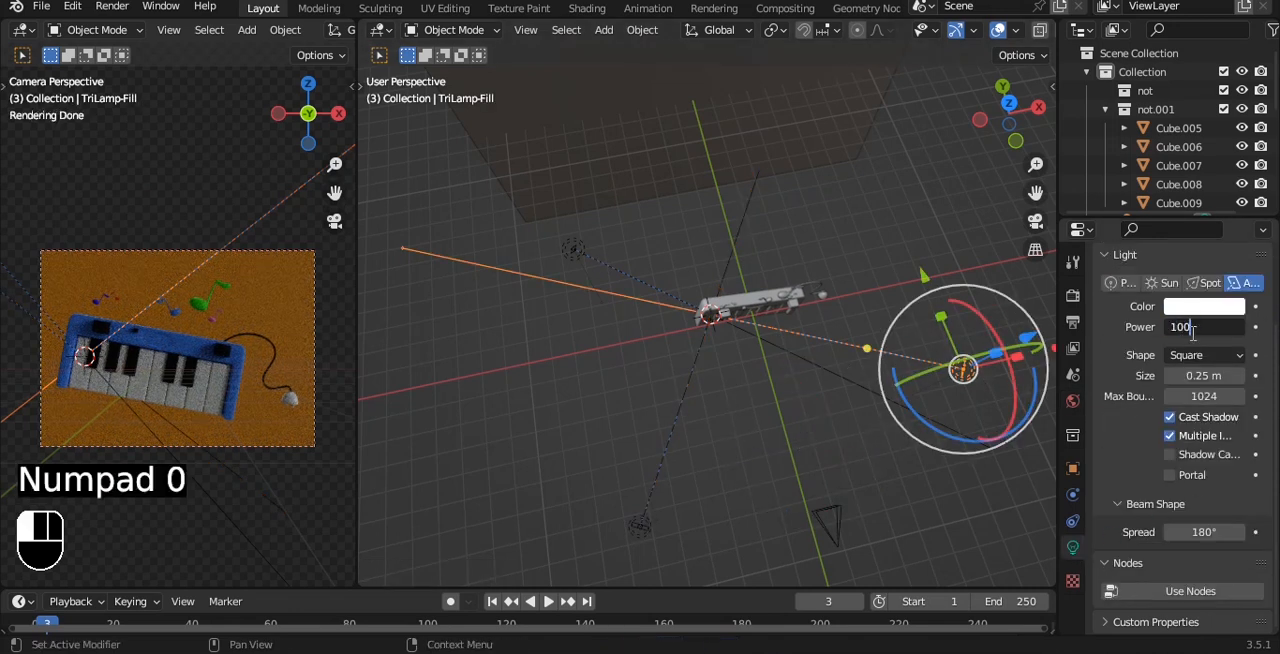
key(Return)
alt+shift+middle_drag(802, 299, 825, 329)
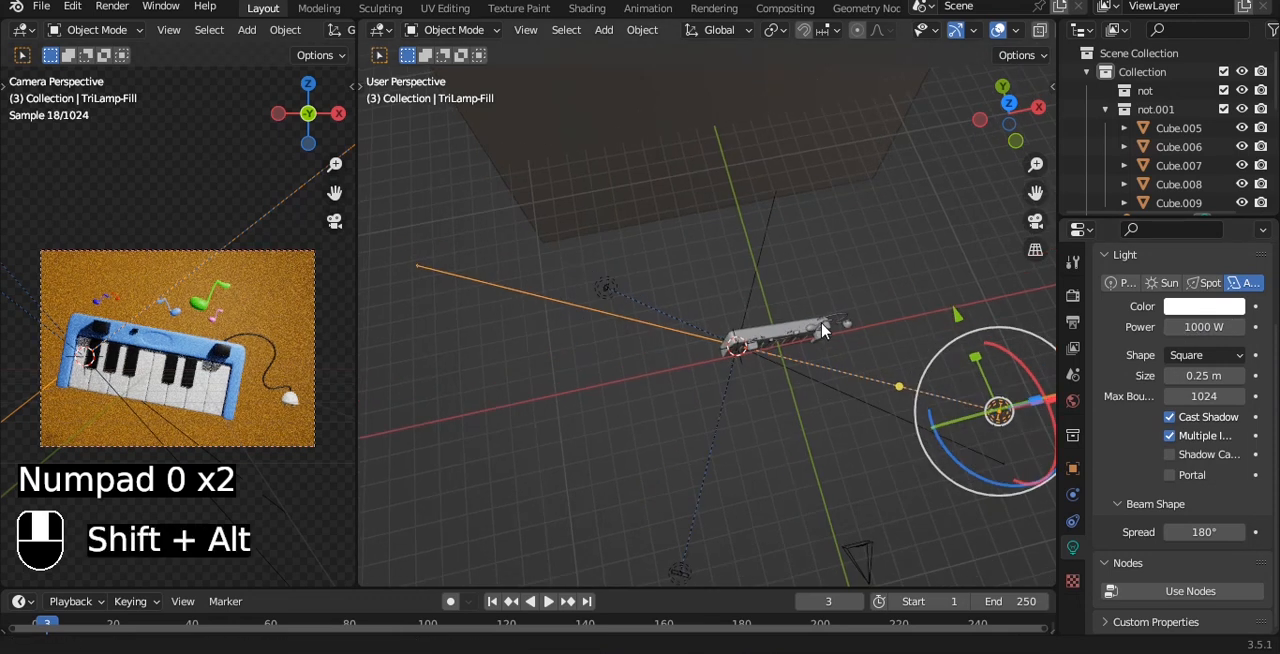
click(808, 106)
alt+middle_drag(860, 211, 860, 183)
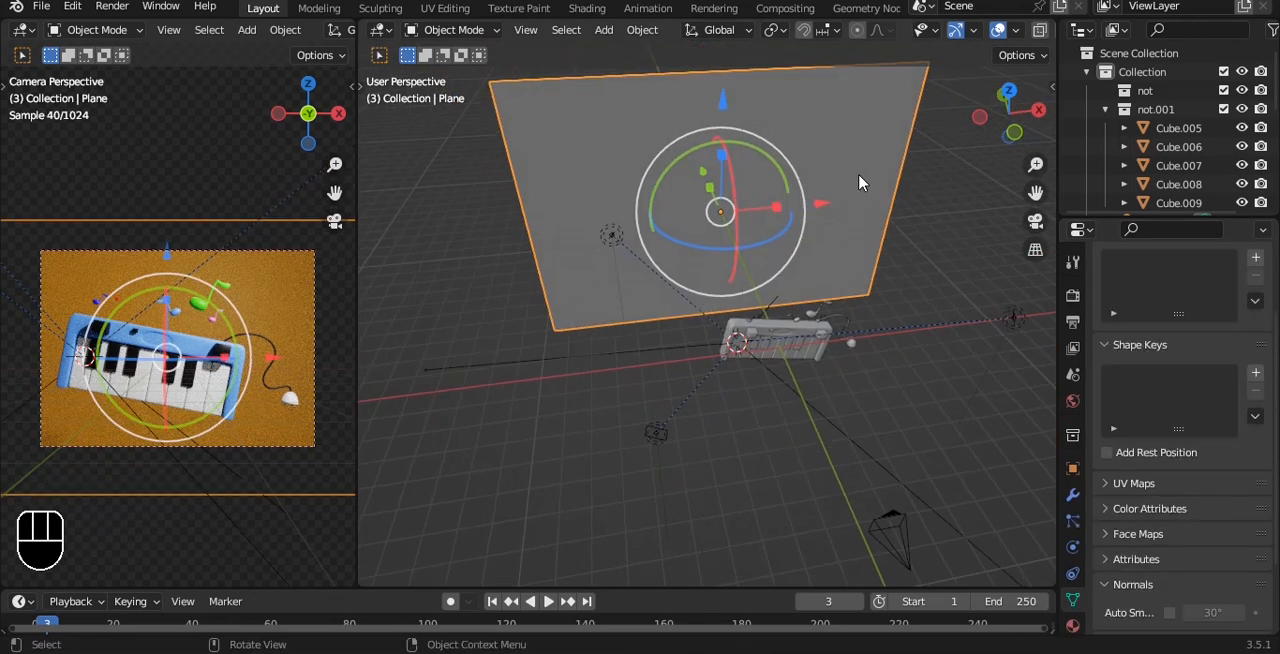
key(ctrl+s)
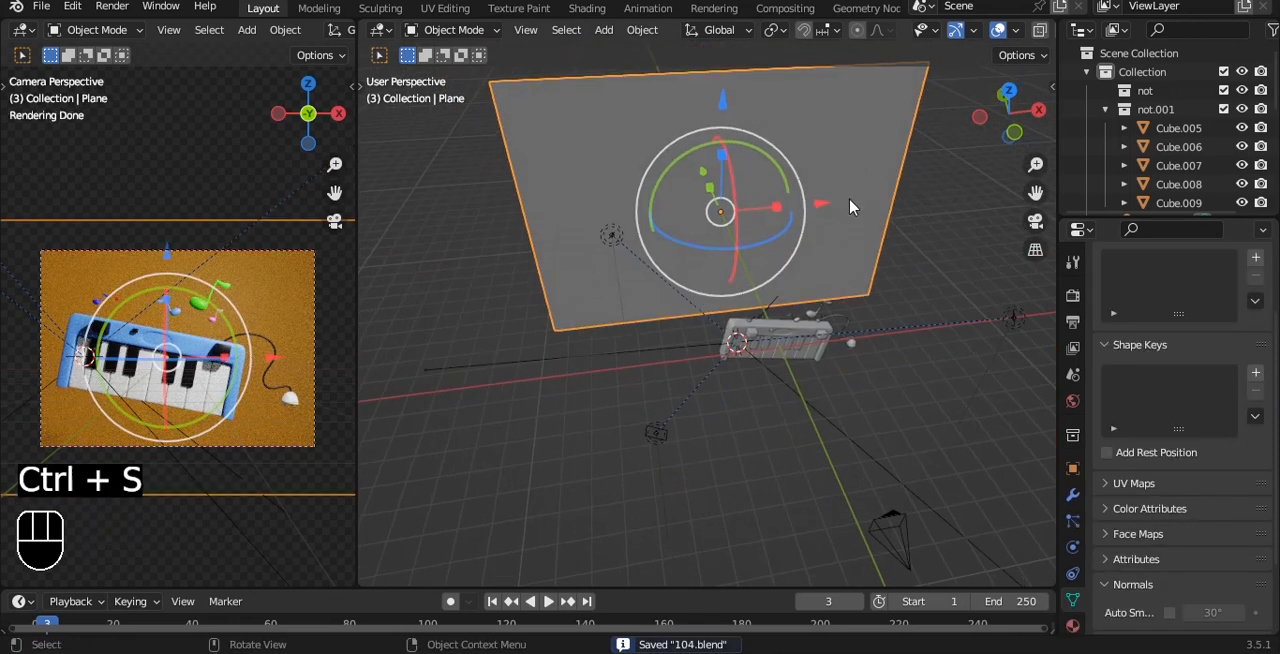
Step: Set the key light's power to 500 W and save the file
click(655, 433)
click(1204, 306)
click(1208, 326)
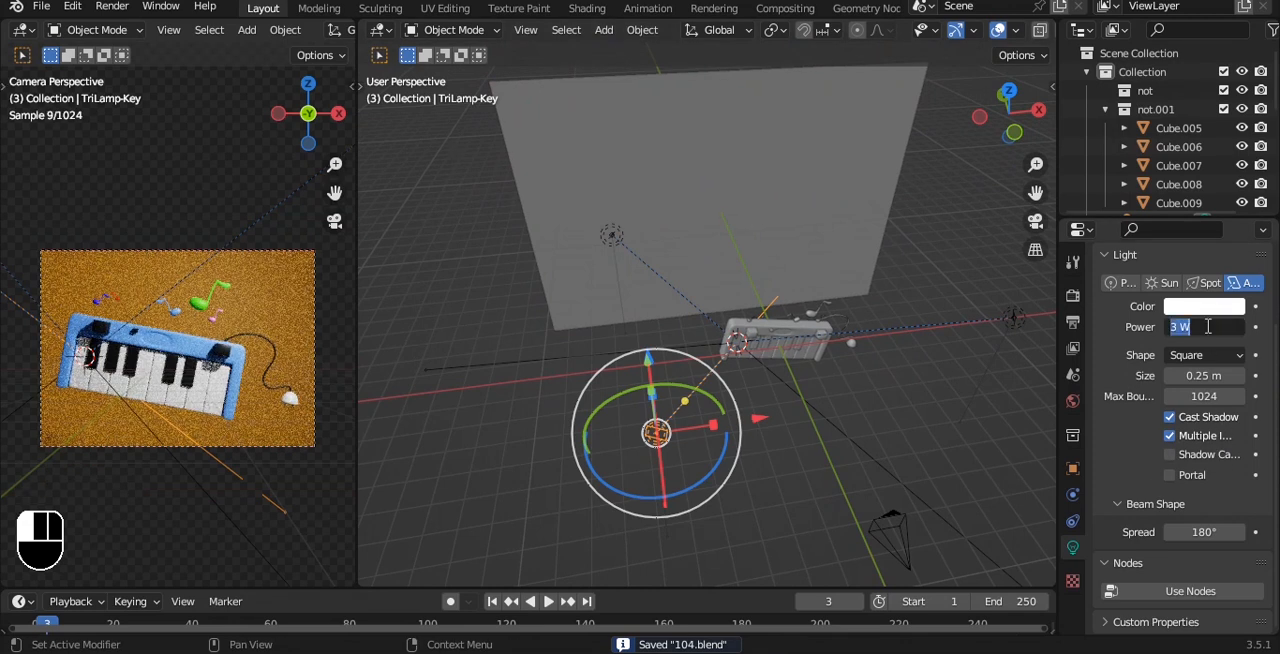
text(500)
key(Return)
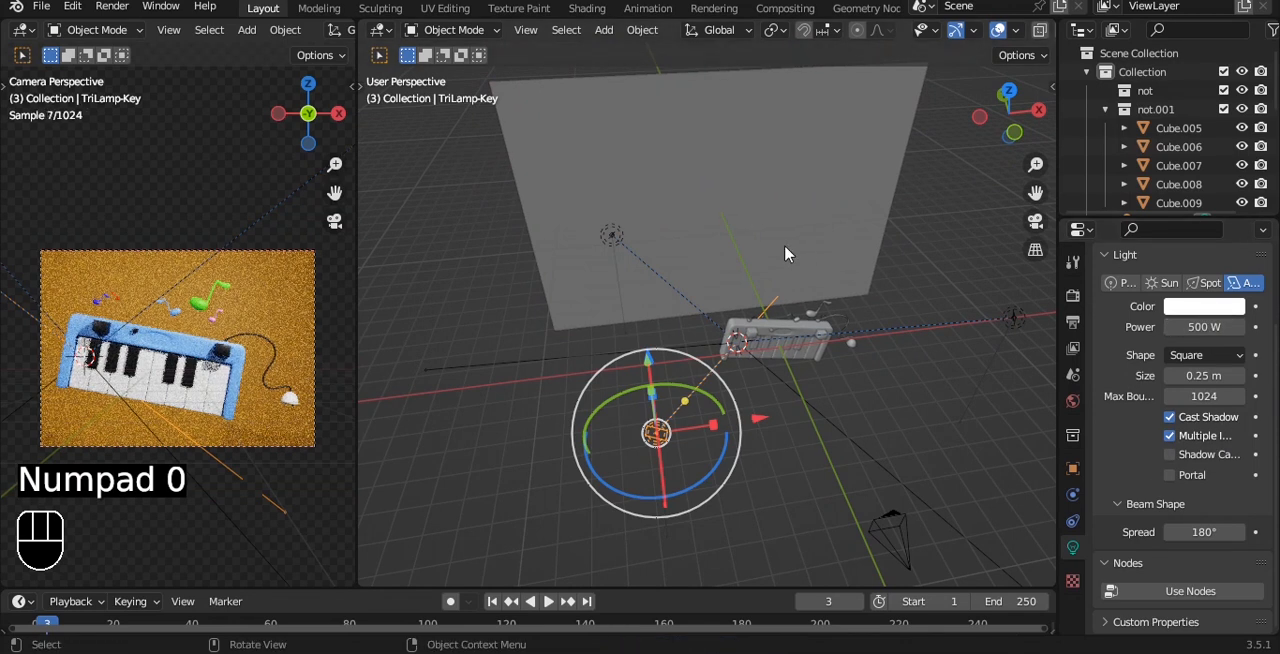
key(ctrl+s)
Step: Set the back light's power to 1000 W and save the file
click(611, 237)
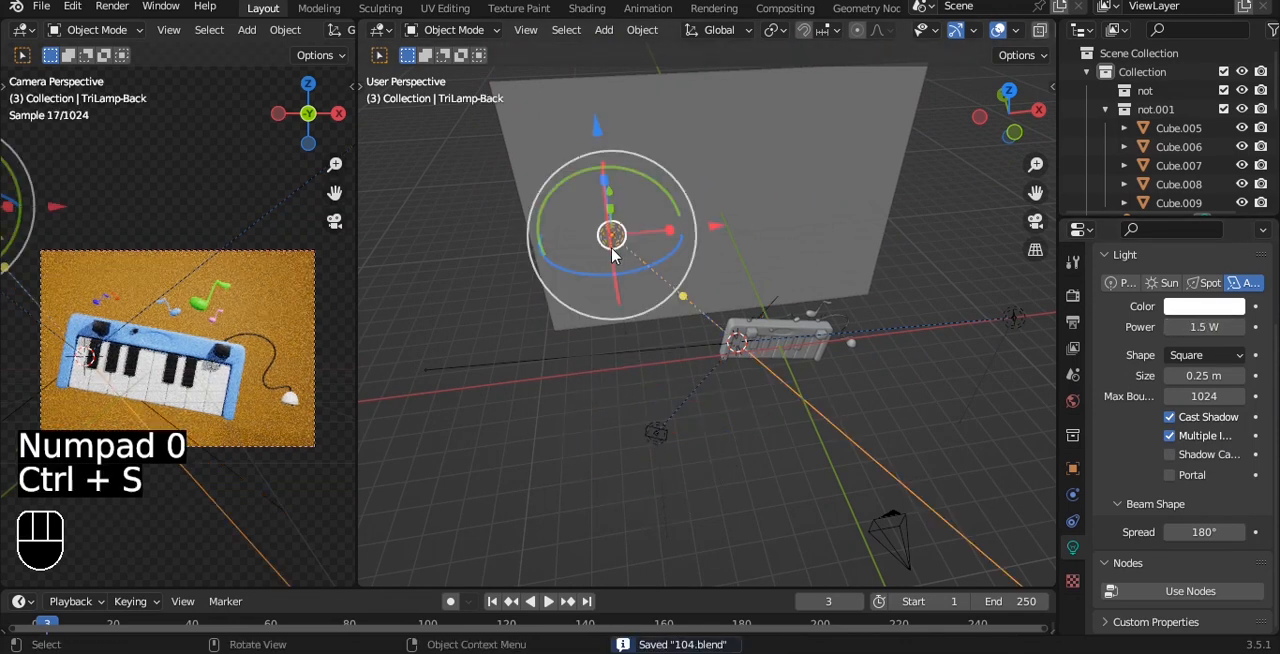
click(1207, 321)
text(1000)
key(Return)
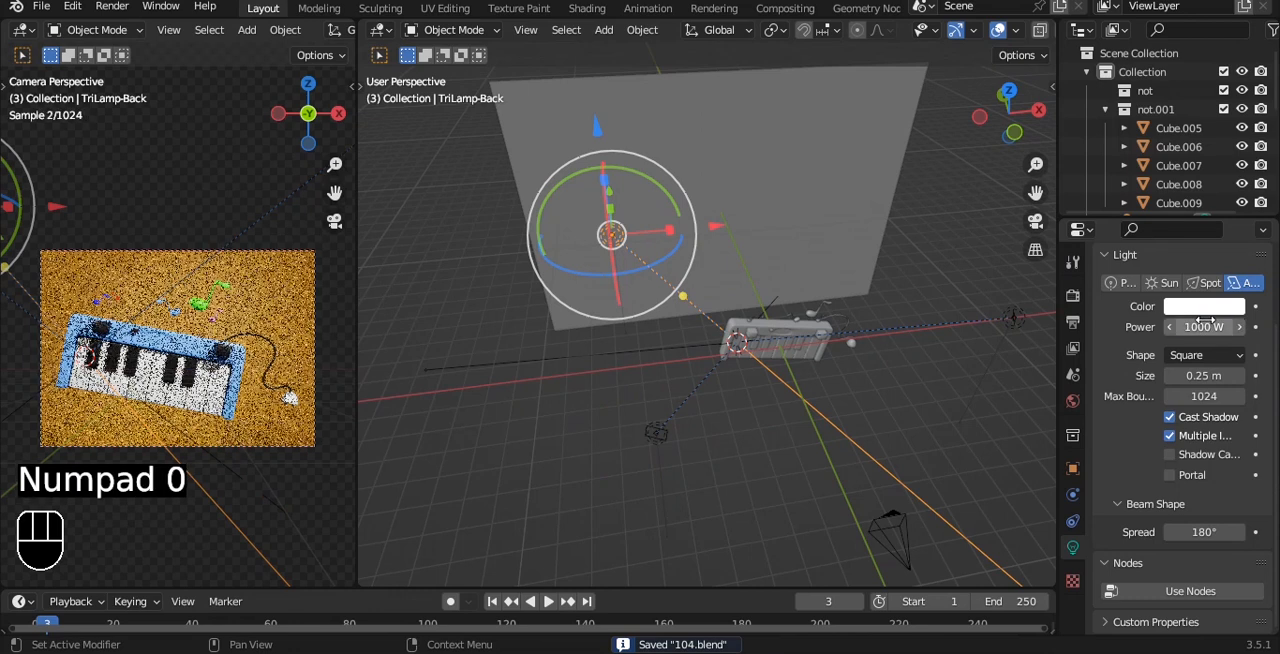
click(603, 412)
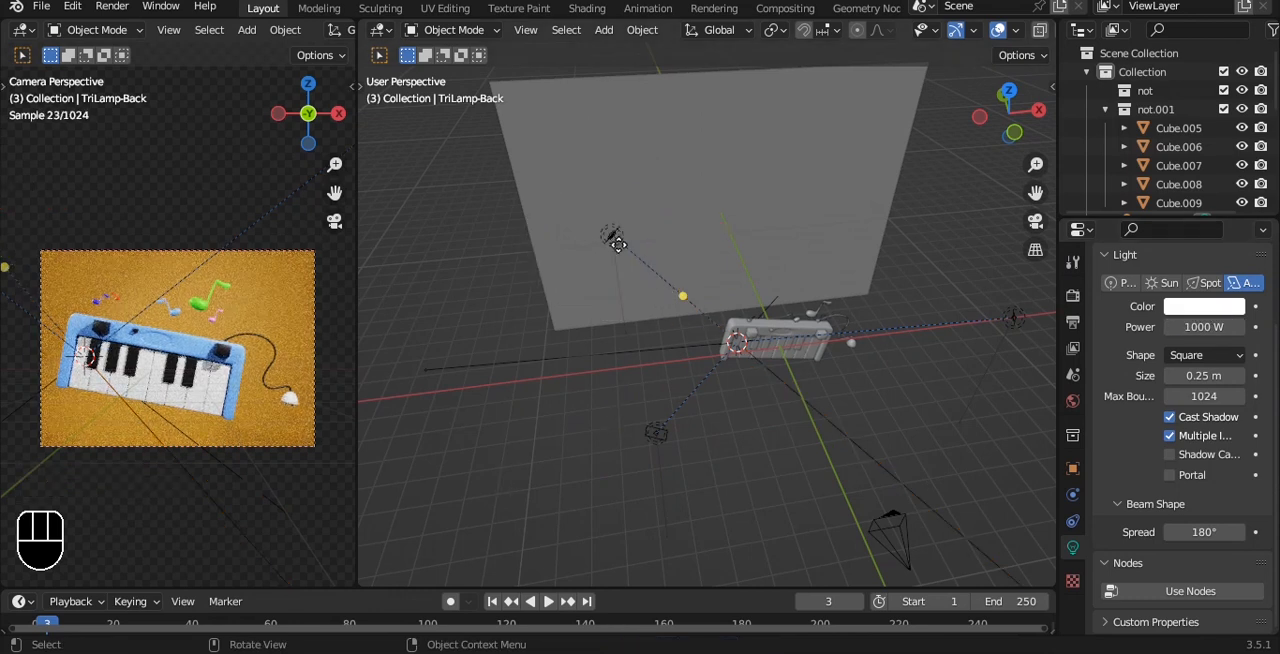
key(ctrl+s)
Step: Add a point light and place it between the backdrop plane and the keyboard
click(763, 195)
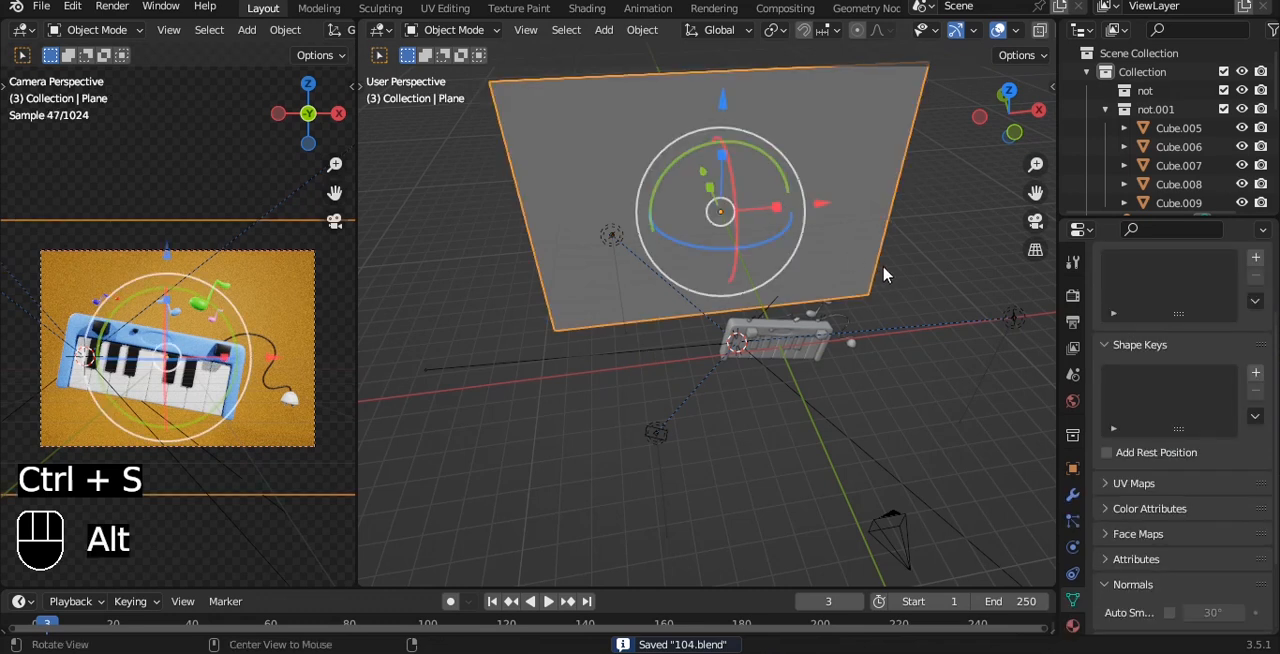
alt+drag(886, 277, 791, 203)
key(shift+a)
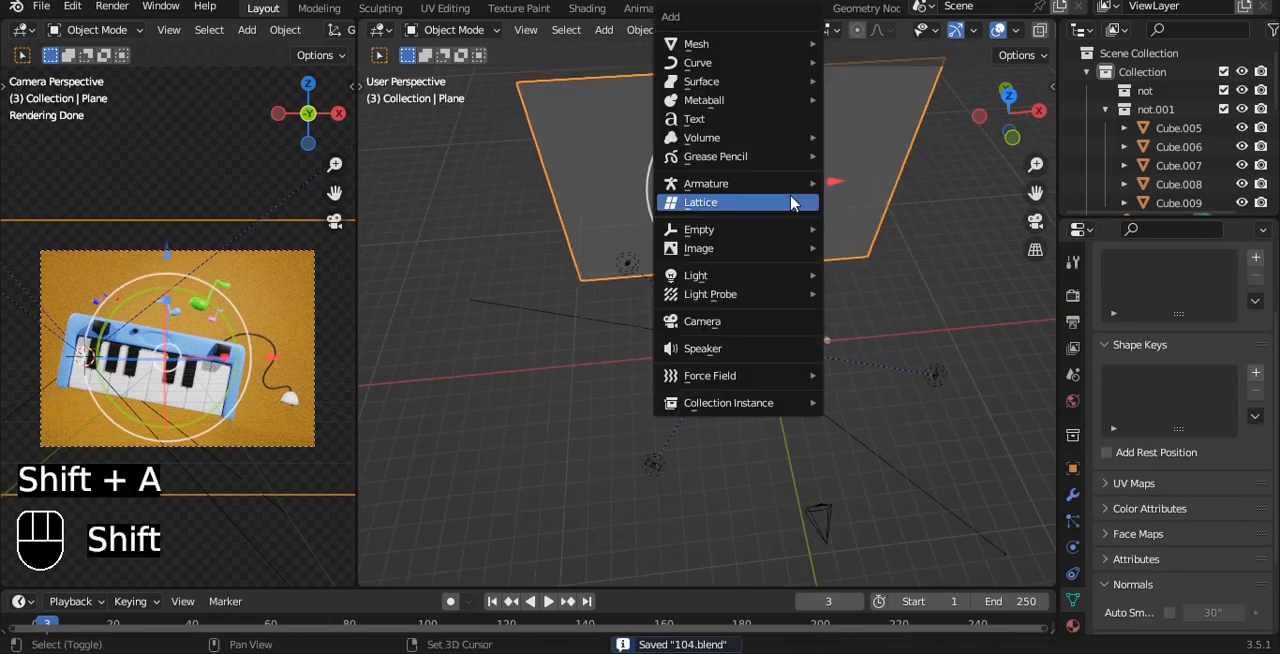
mouse_move(763, 275)
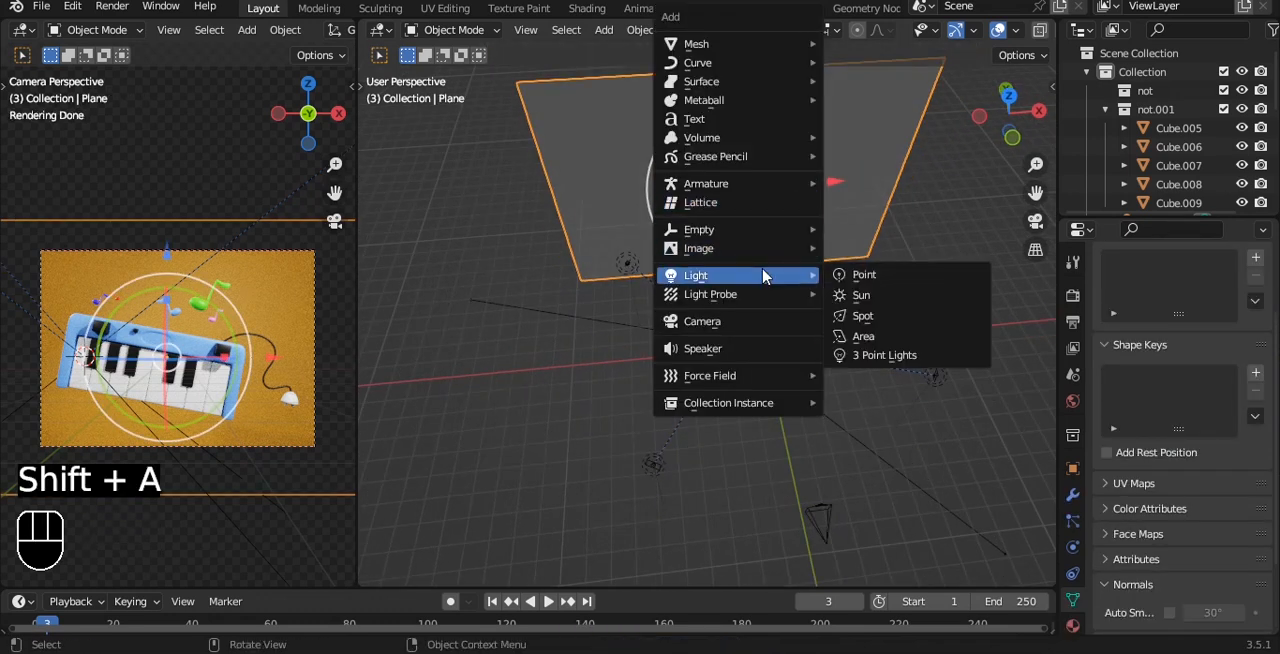
click(893, 276)
alt+drag(893, 276, 737, 209)
drag(645, 305, 510, 287)
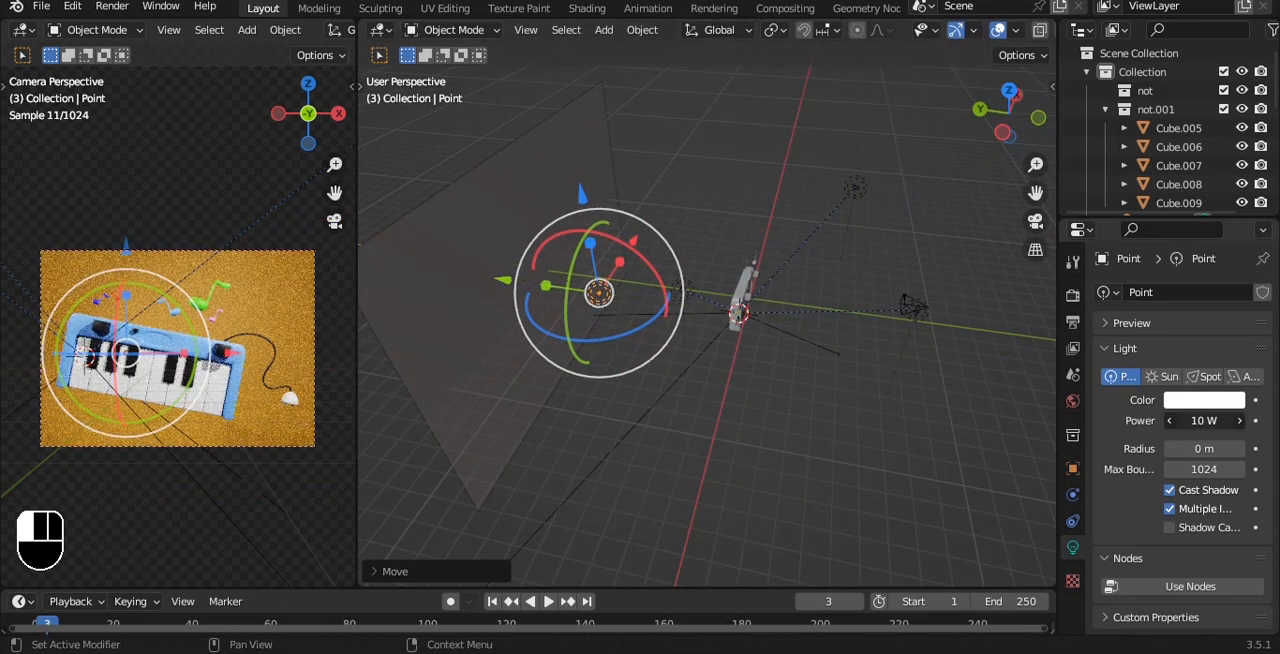
Step: Set the point light's power to 500 W and move it along X toward the middle of the backdrop
text(500)
key(Return)
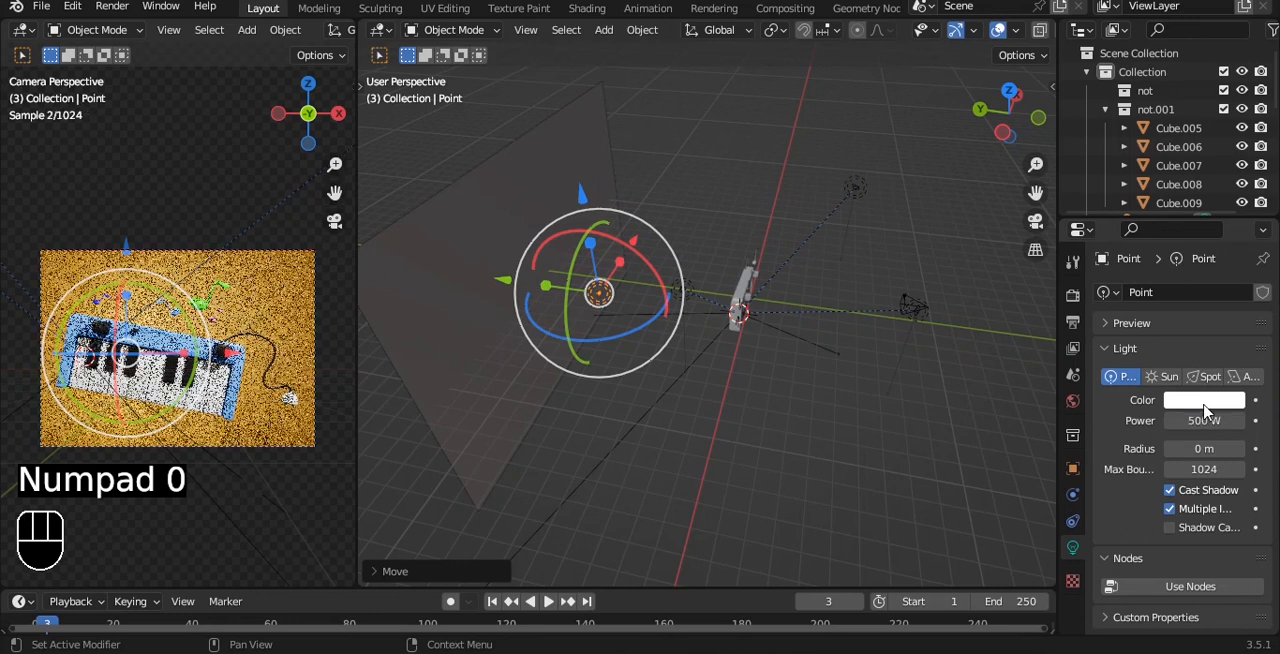
alt+drag(914, 329, 817, 178)
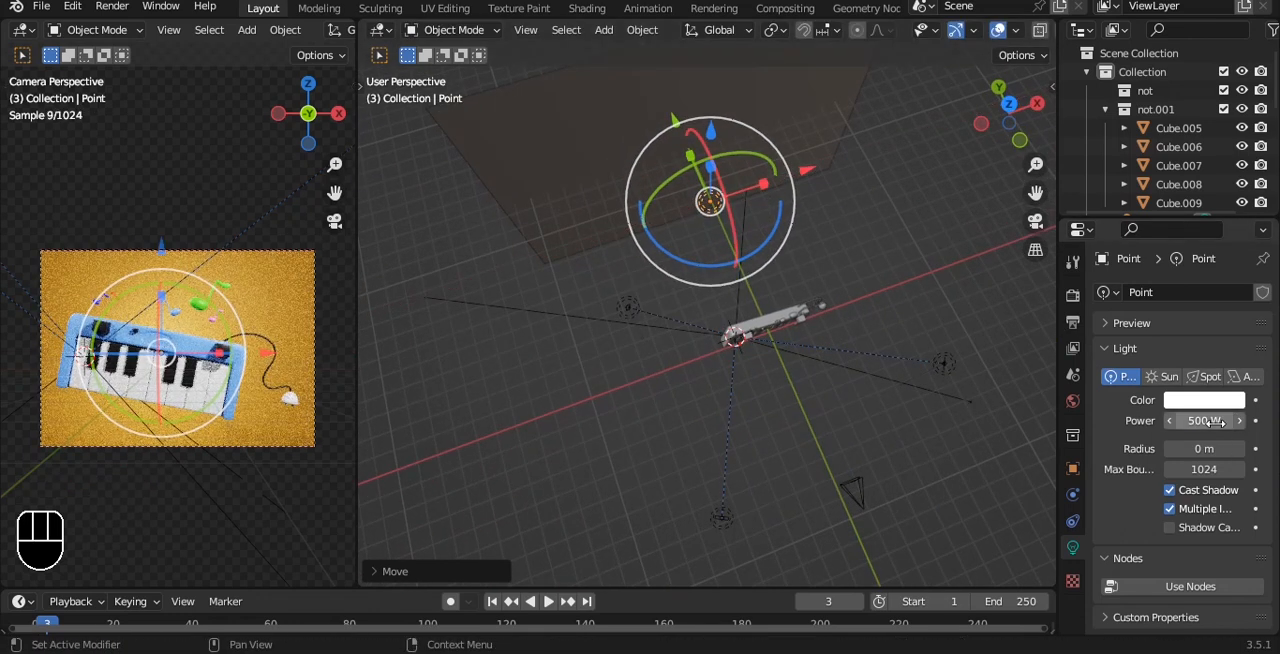
Step: Set the point light's power to 800 W and save the file
click(1215, 422)
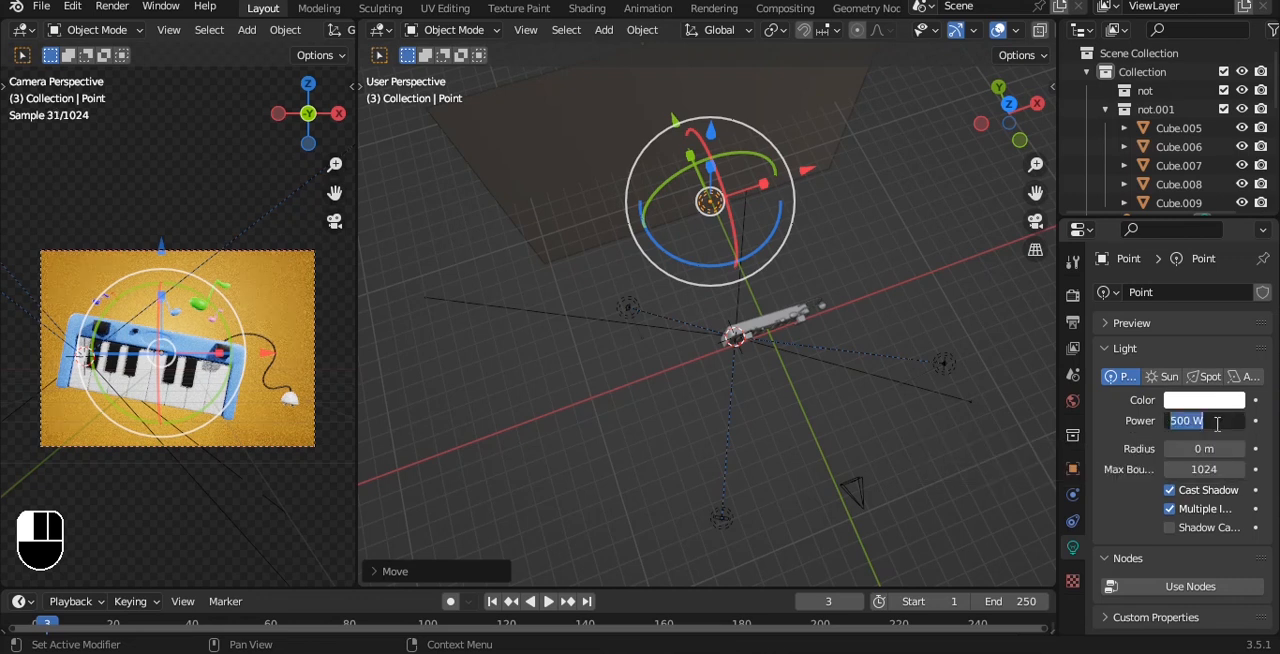
text(800)
key(Return)
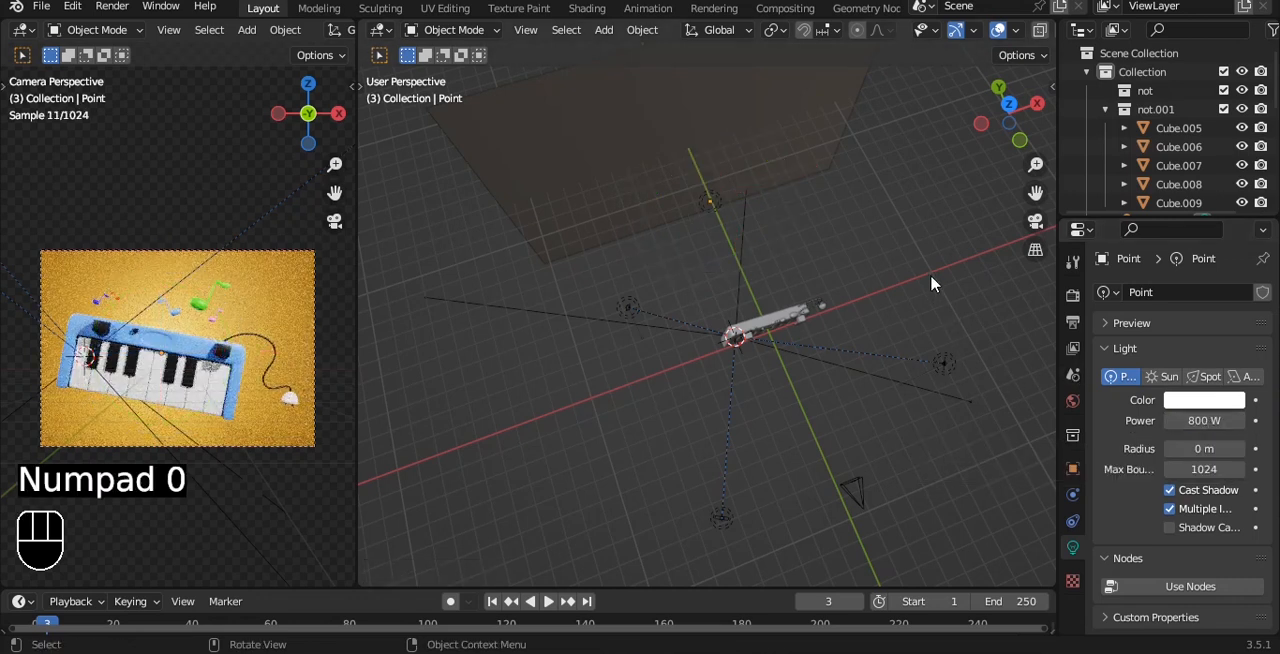
key(ctrl+s)
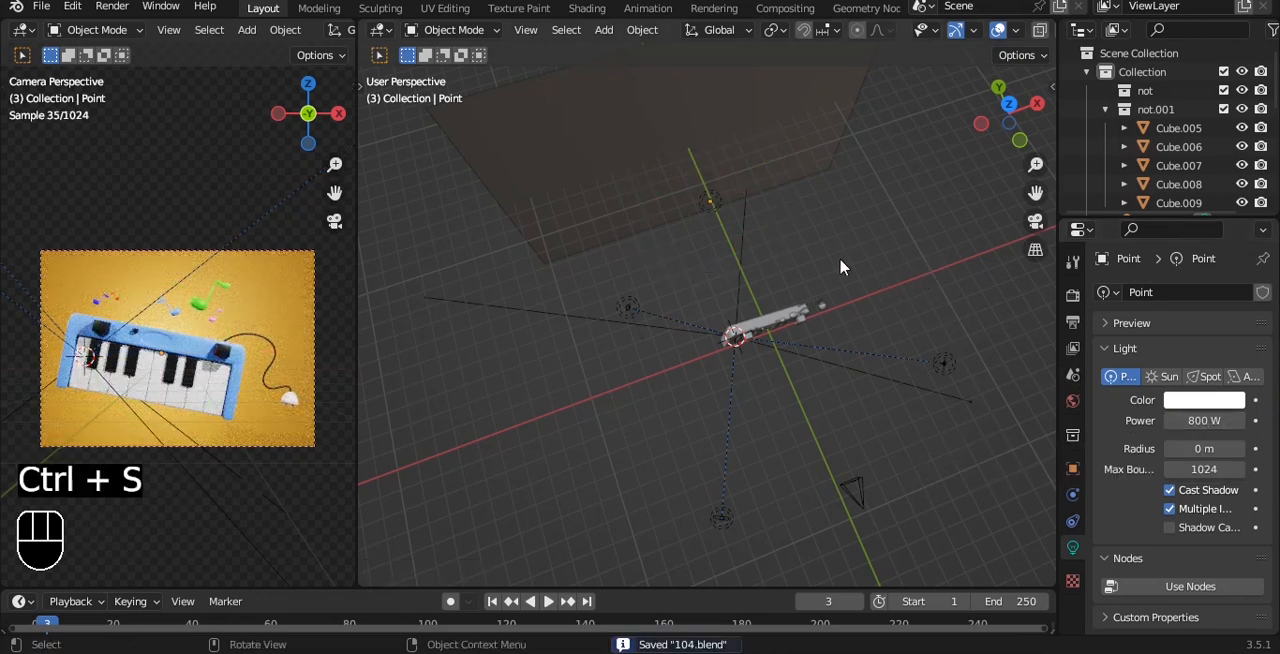
key(ctrl+s)
Step: Set the power of the TriLamp-Key light to 200 W
click(718, 520)
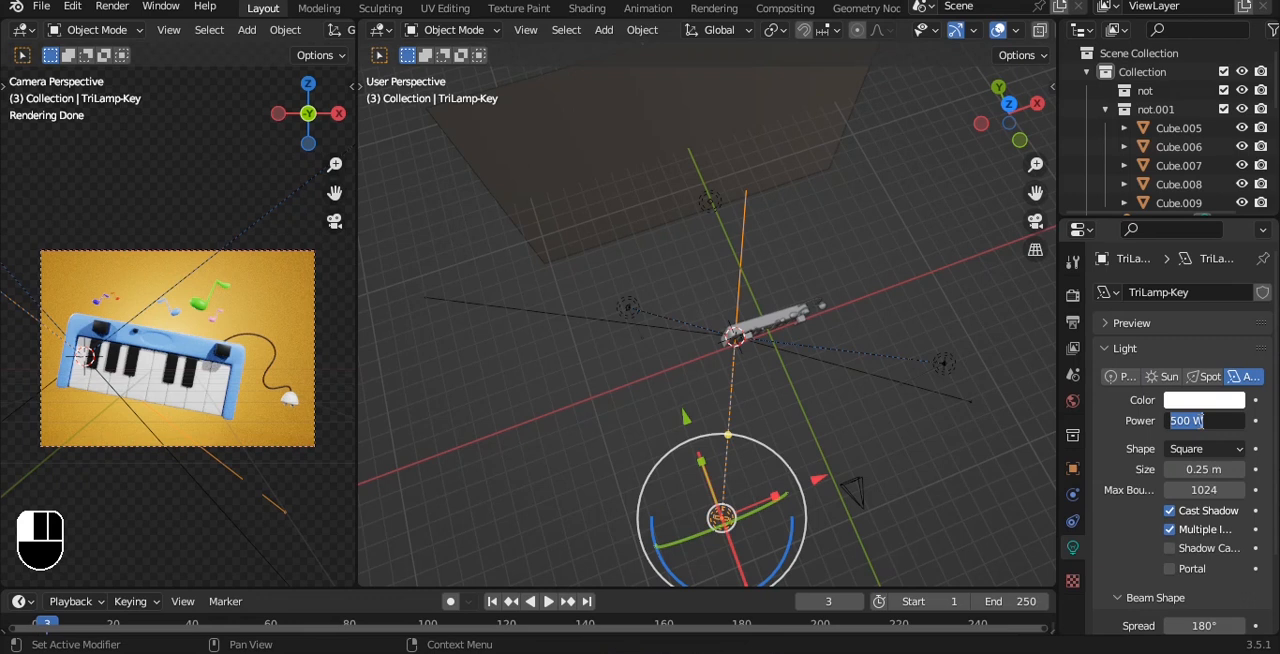
click(1201, 421)
text(200)
key(Return)
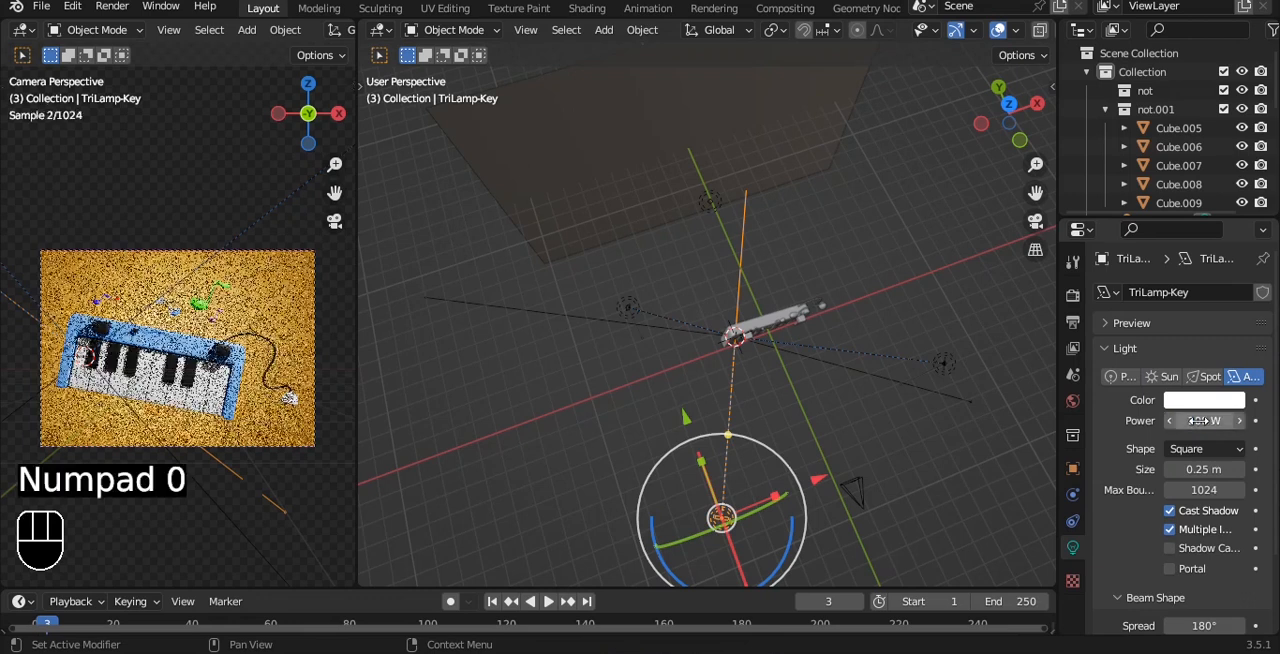
Step: Set the TriLamp-Fill light's power to 800 W, deselect it, and save the file
click(937, 364)
click(1189, 421)
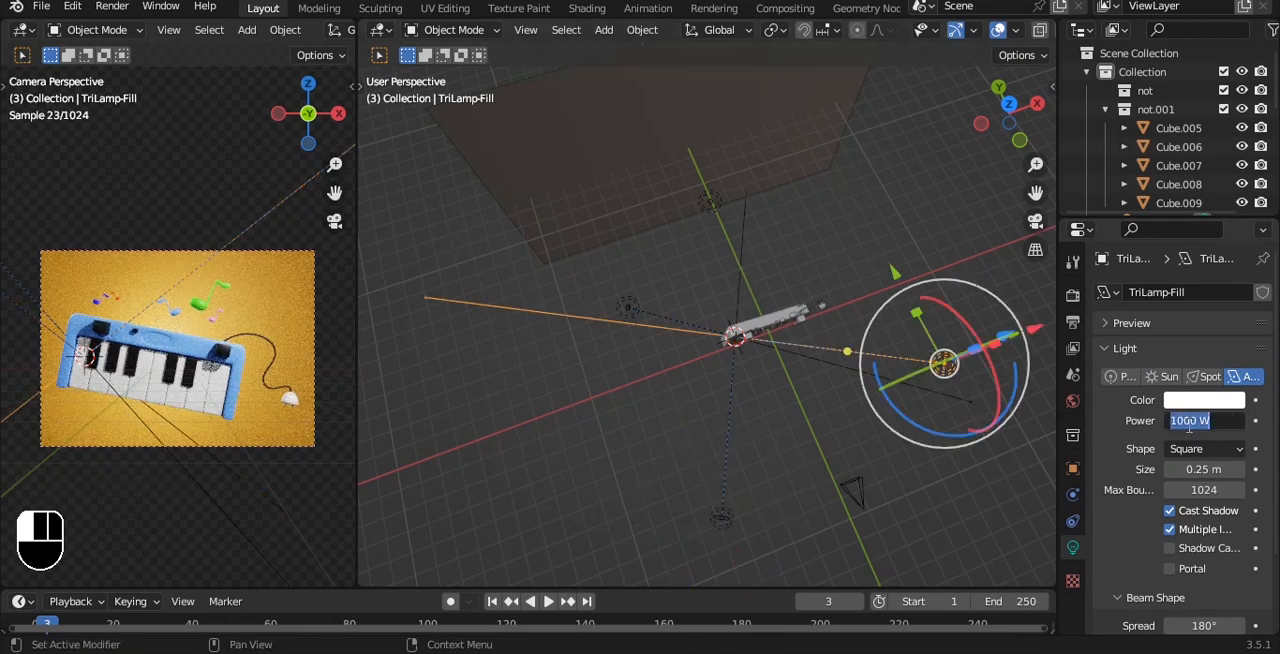
text(800)
key(Return)
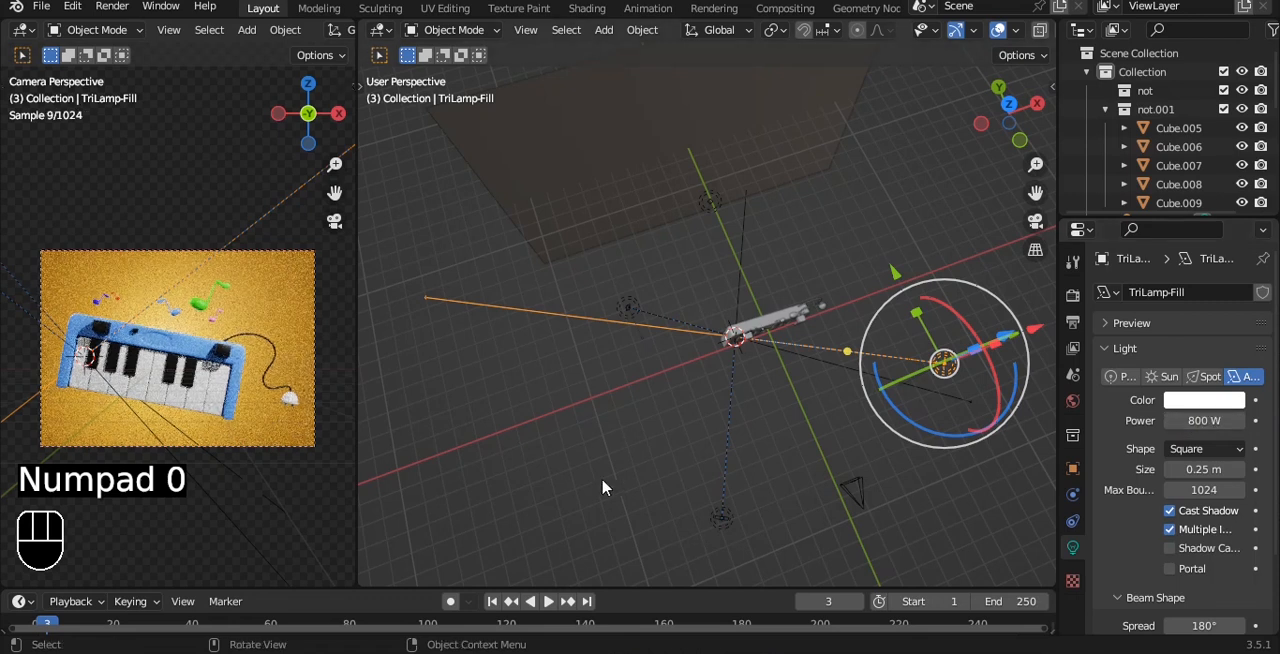
click(612, 428)
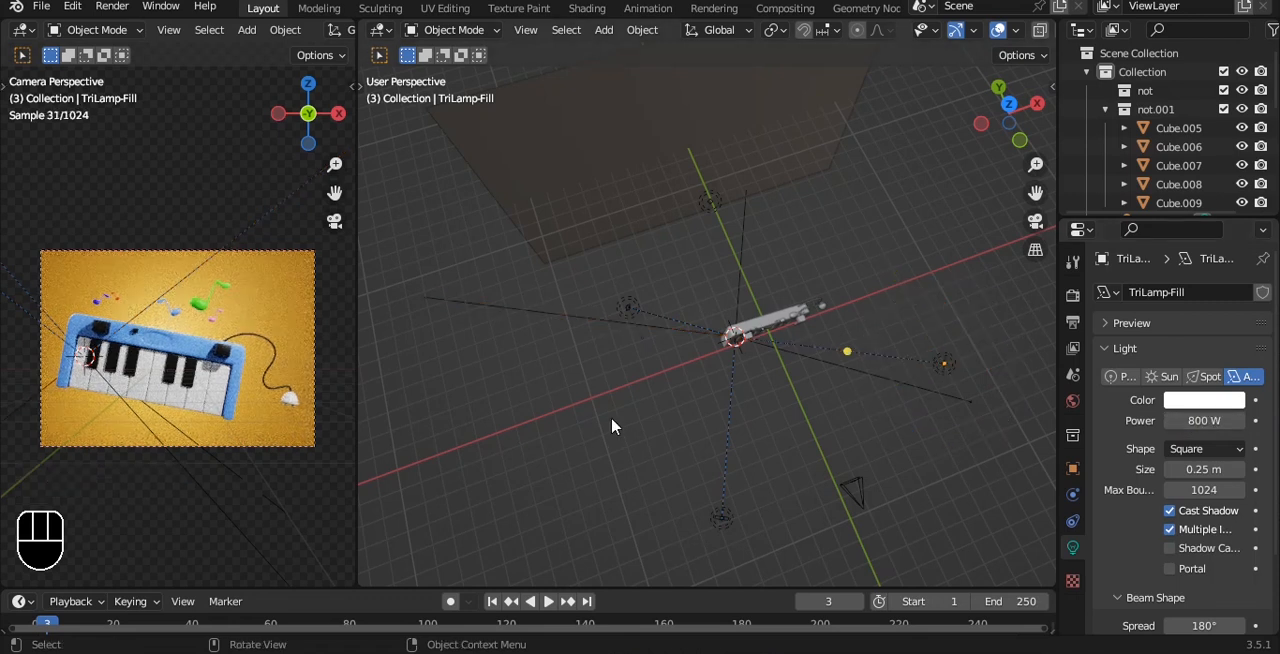
key(ctrl+s)
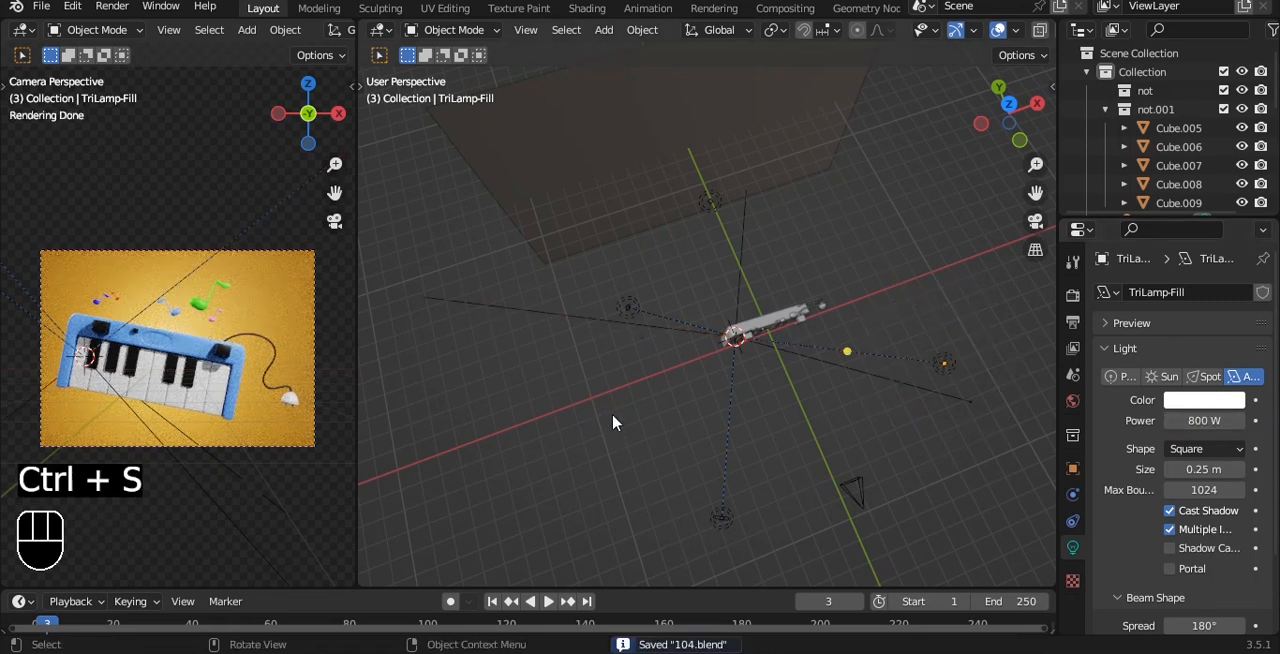